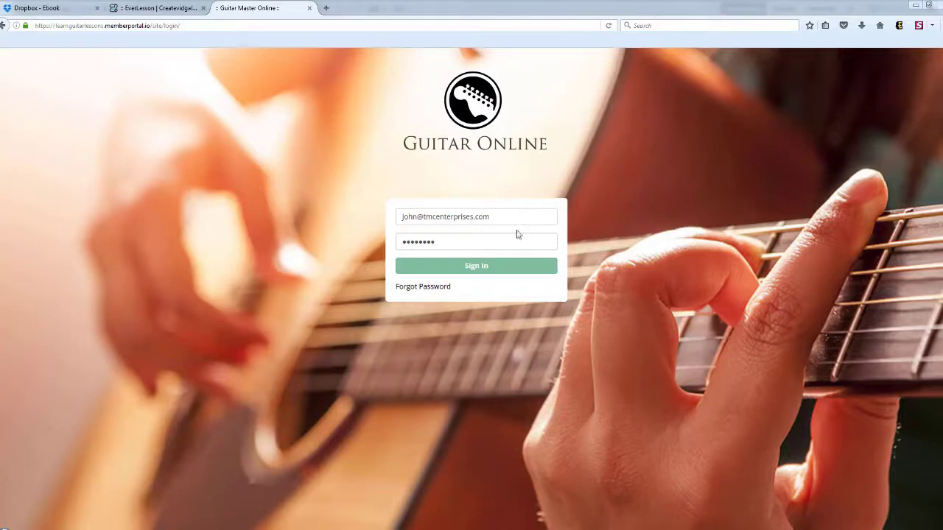
- Sign in to the Guitar Online member area using the saved credentials
click(480, 271)
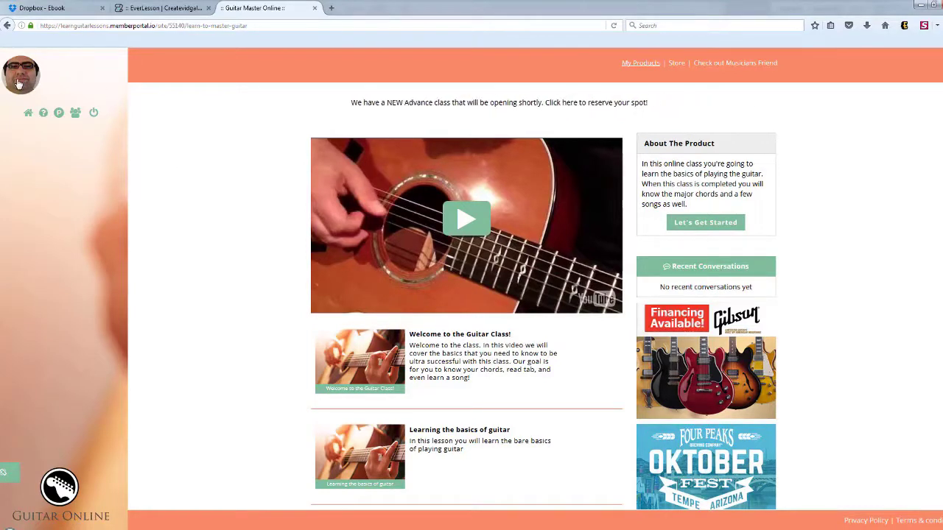
click(21, 90)
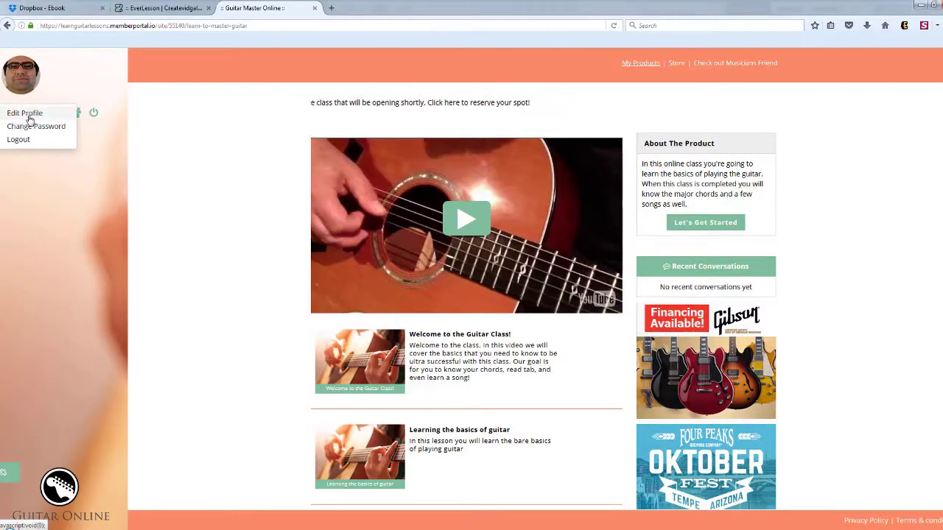
click(185, 138)
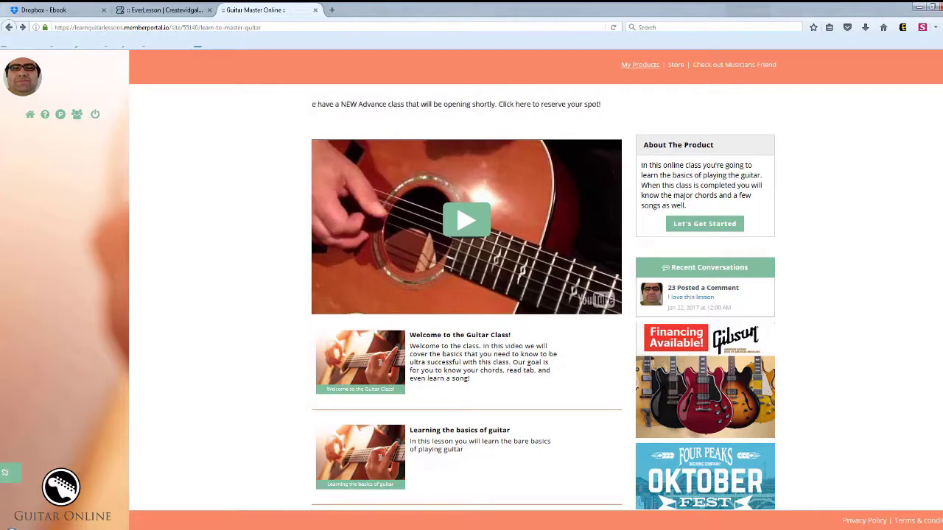
scroll(542, 305, down, 1)
scroll(542, 305, down, 3)
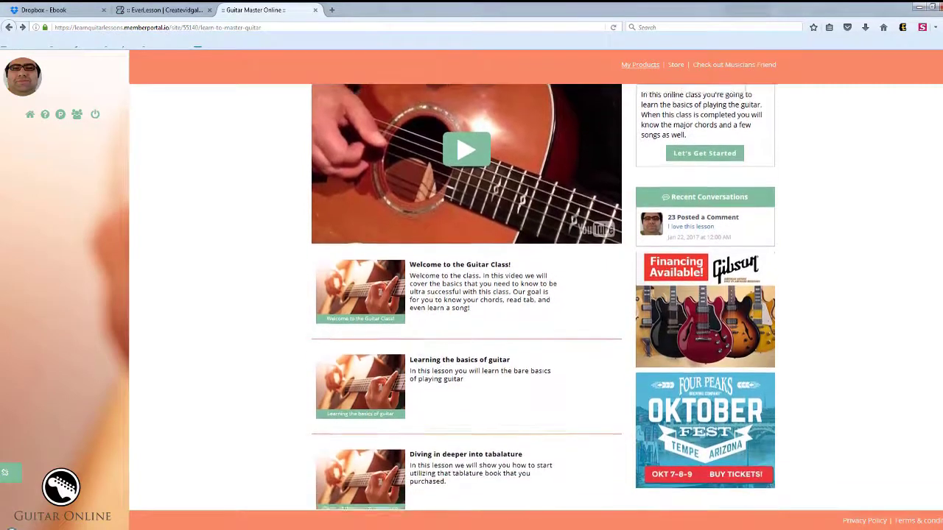
scroll(542, 305, down, 3)
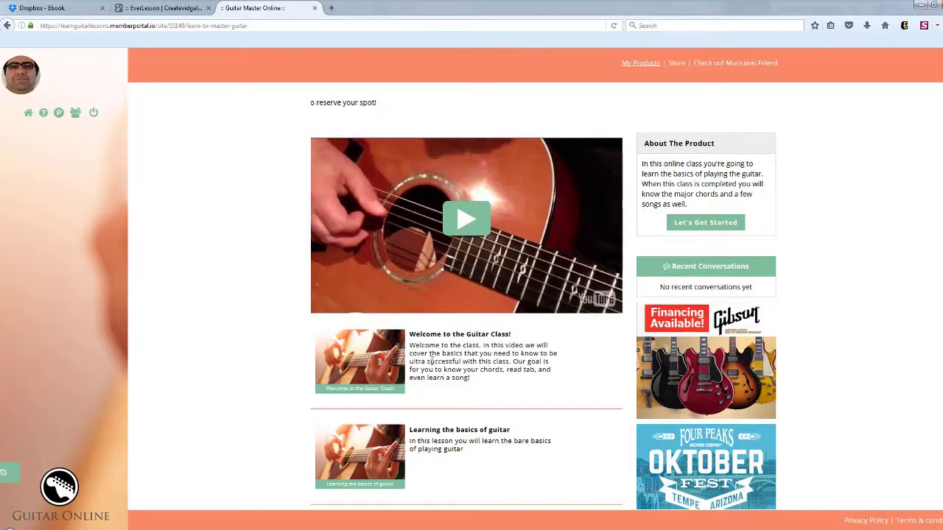
scroll(886, 261, down, 2)
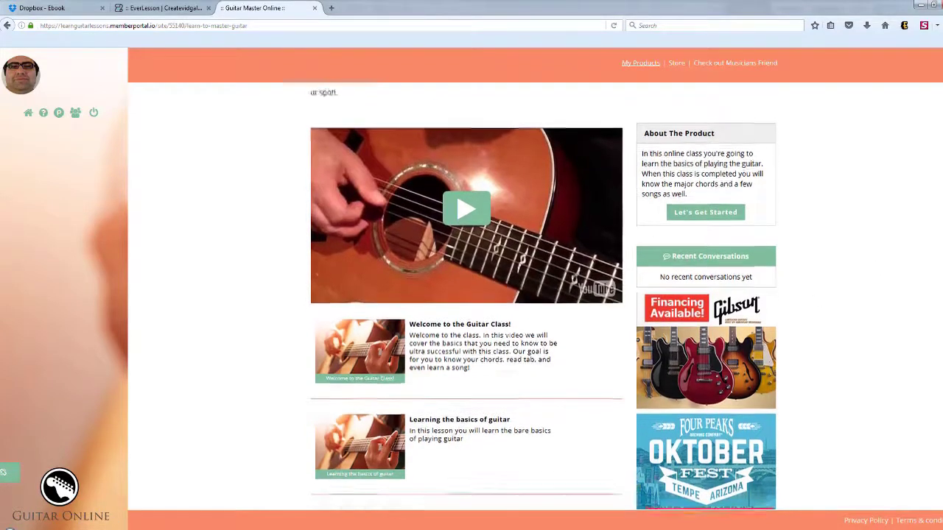
scroll(751, 245, down, 1)
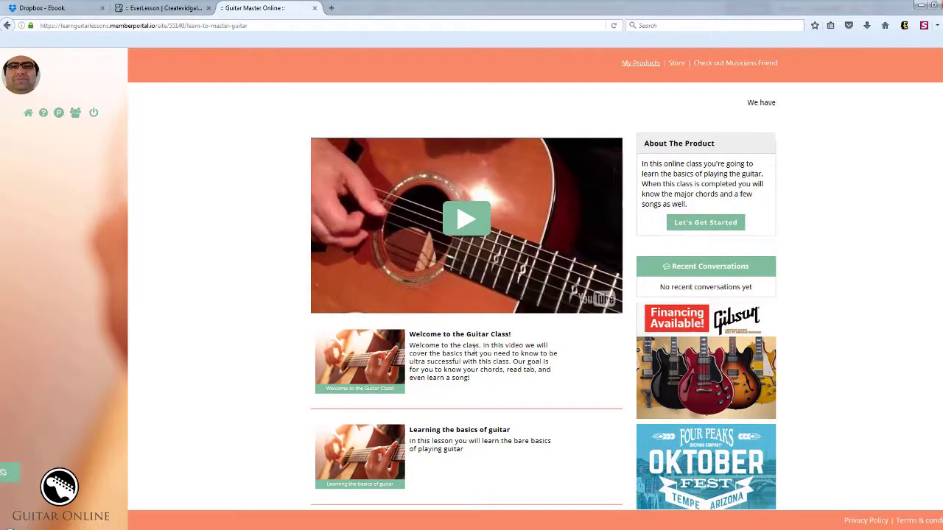
- Open the 'Welcome to the Guitar Class!' lesson and scroll down to its comment box
click(479, 336)
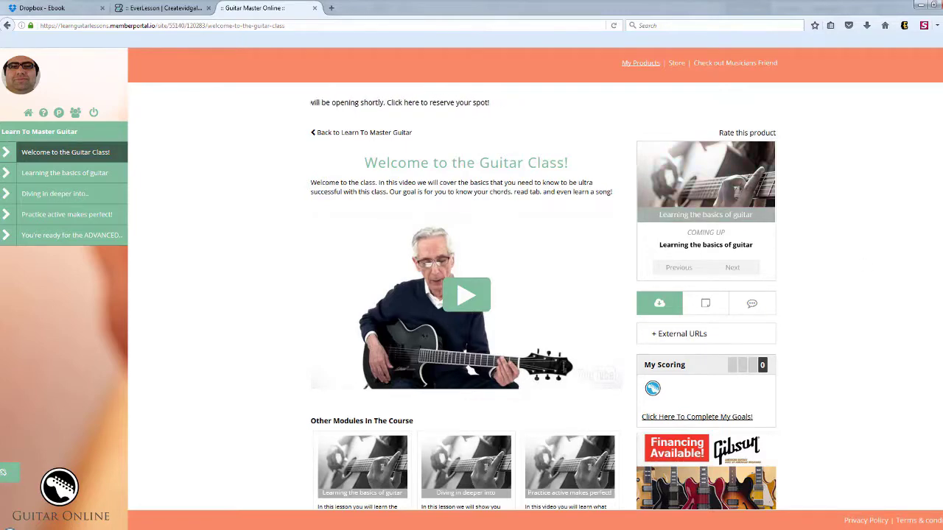
scroll(706, 335, down, 5)
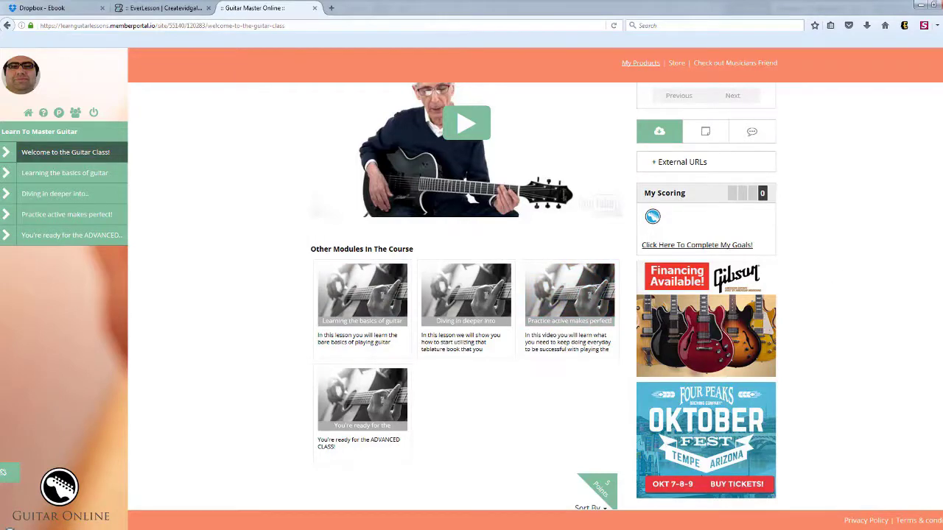
scroll(464, 295, down, 3)
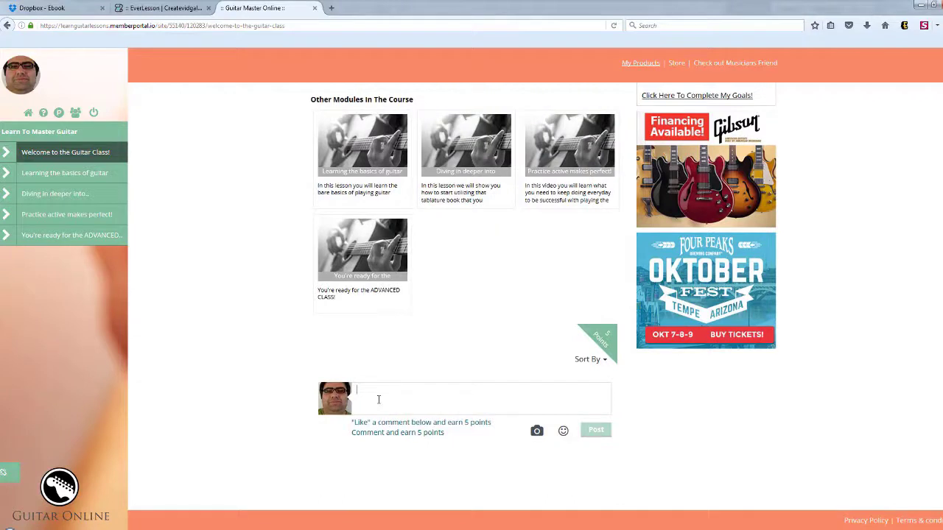
- Write 'I love this lesson' in the comment box and post it
text(H)
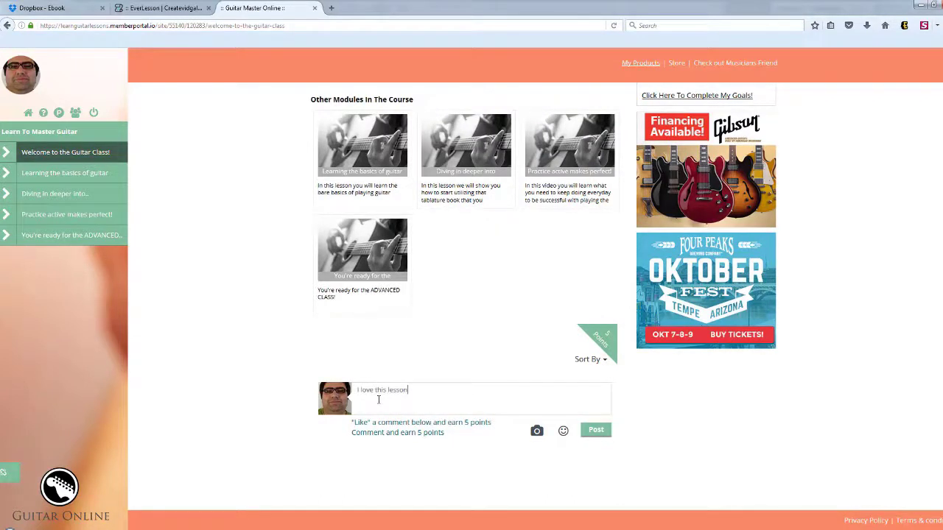
click(598, 429)
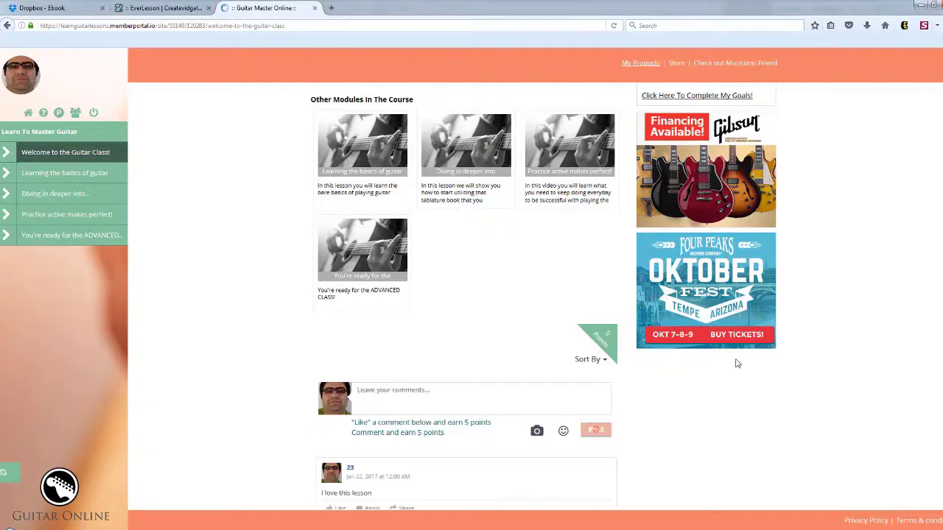
scroll(471, 295, down, 2)
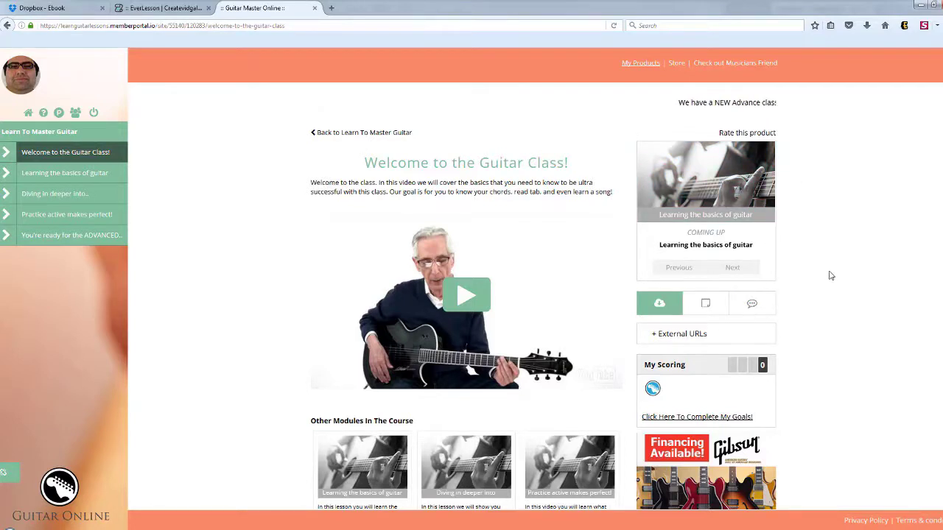
- Expand the lesson's External URLs to show the Beginner Guitar Tab Book link
scroll(705, 201, down, 3)
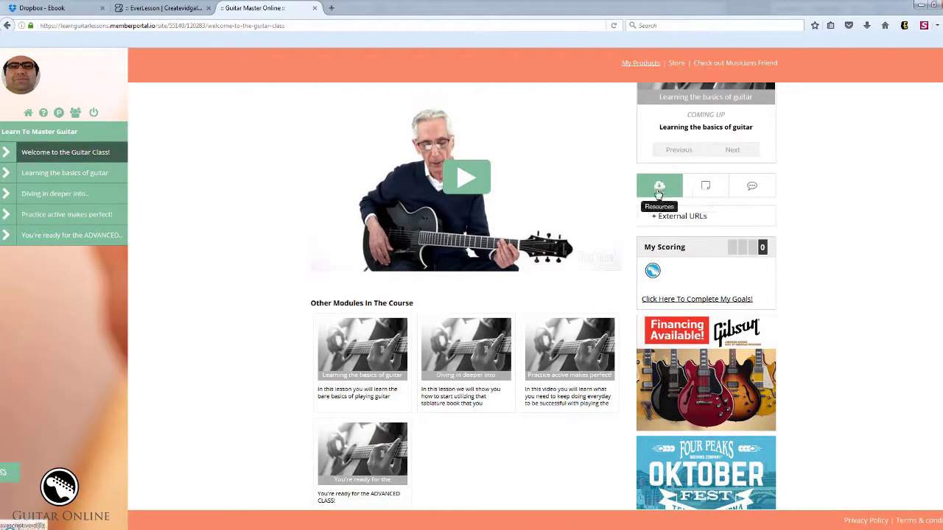
click(657, 221)
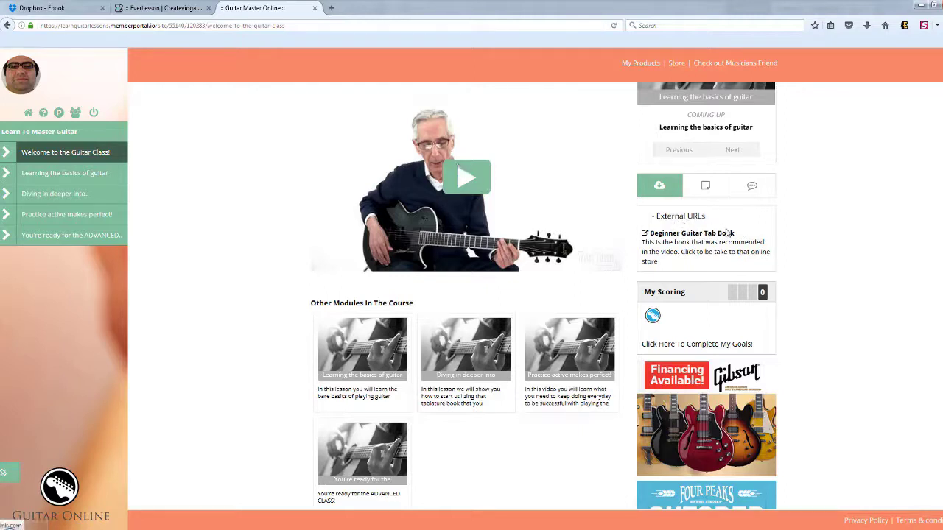
- Add the timestamped note 'Demo C Chrod' at 00:33 while the lesson video plays
click(704, 187)
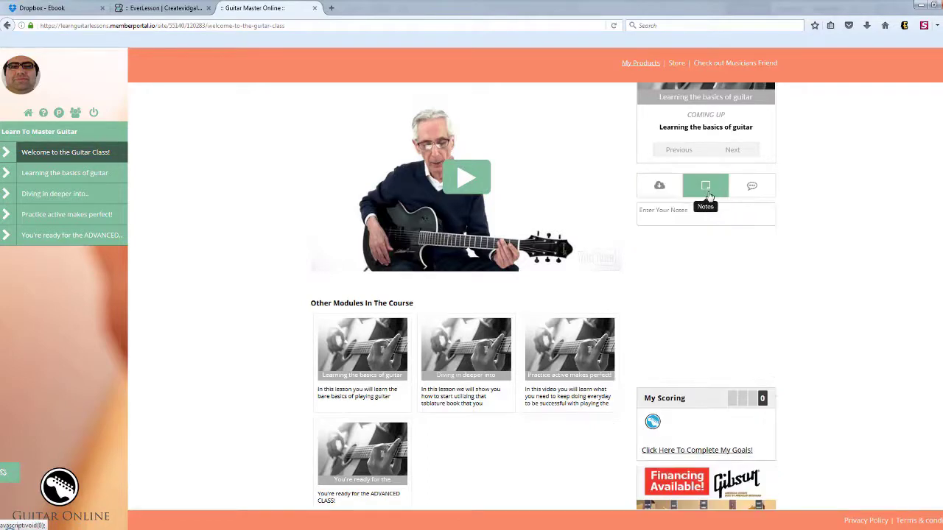
click(671, 217)
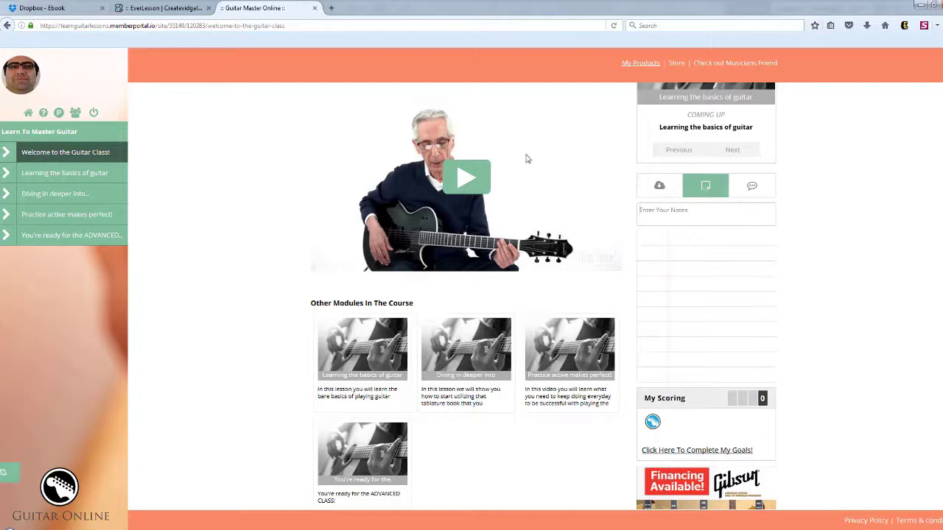
click(450, 197)
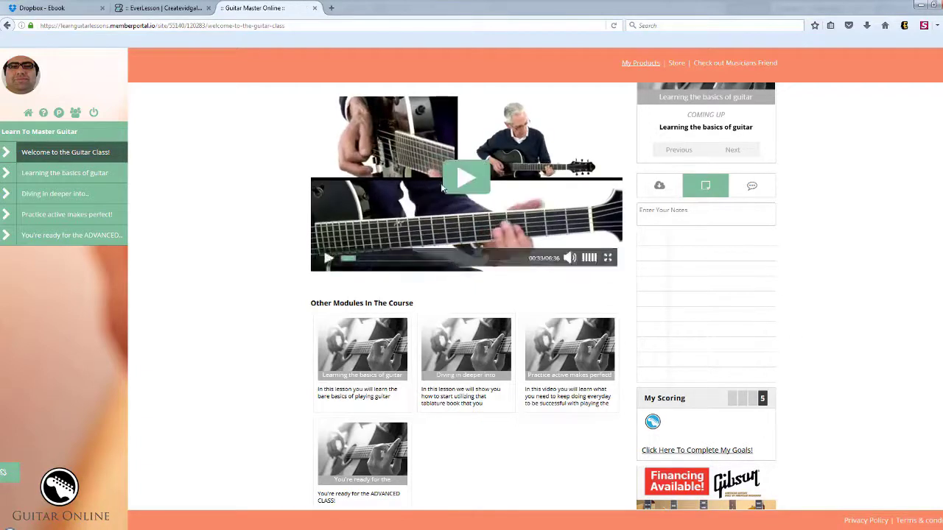
click(677, 217)
text(Dem)
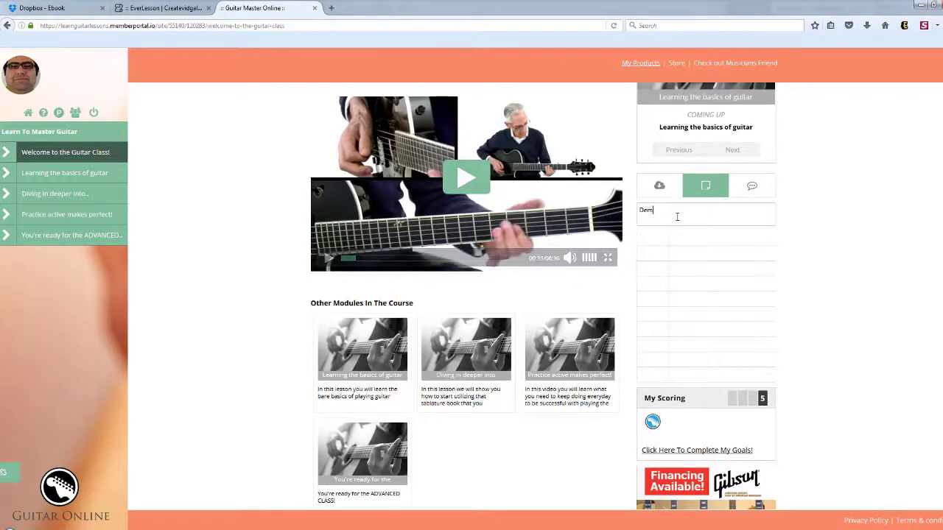
text(o C Chr)
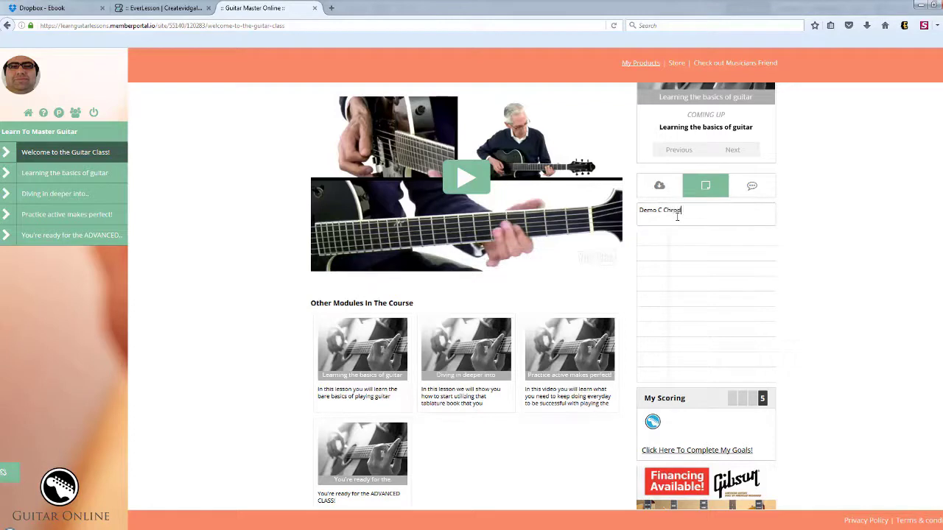
text(od)
key(Return)
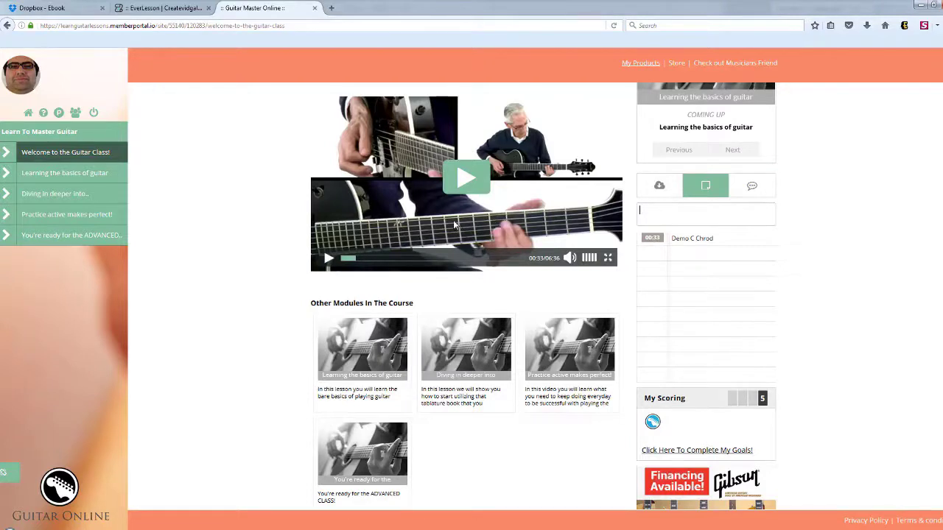
- Show the lesson's discussion comments and scroll through them
click(751, 186)
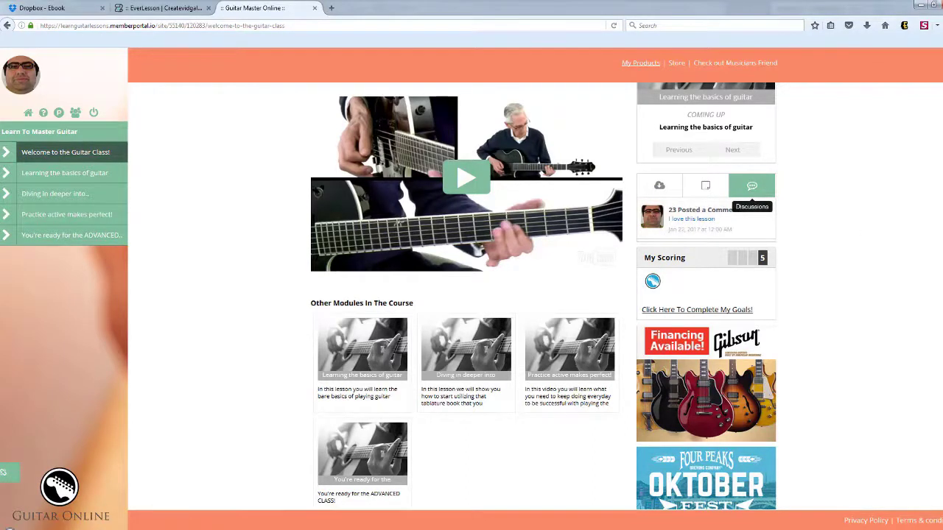
scroll(685, 233, down, 1)
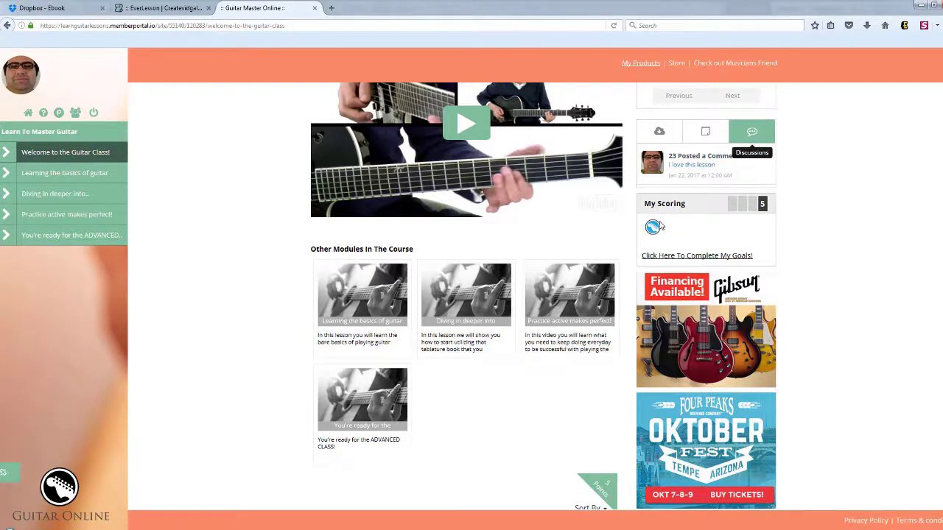
scroll(733, 244, up, 1)
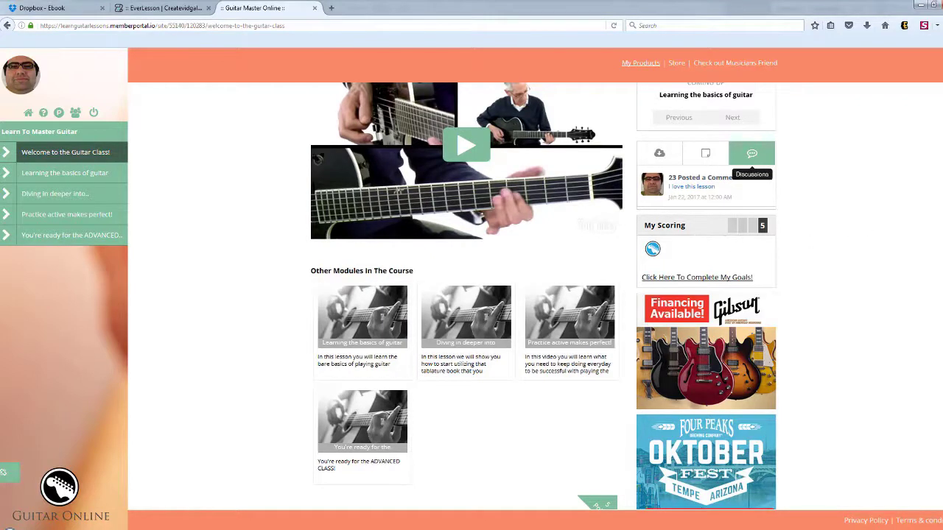
scroll(466, 221, up, 4)
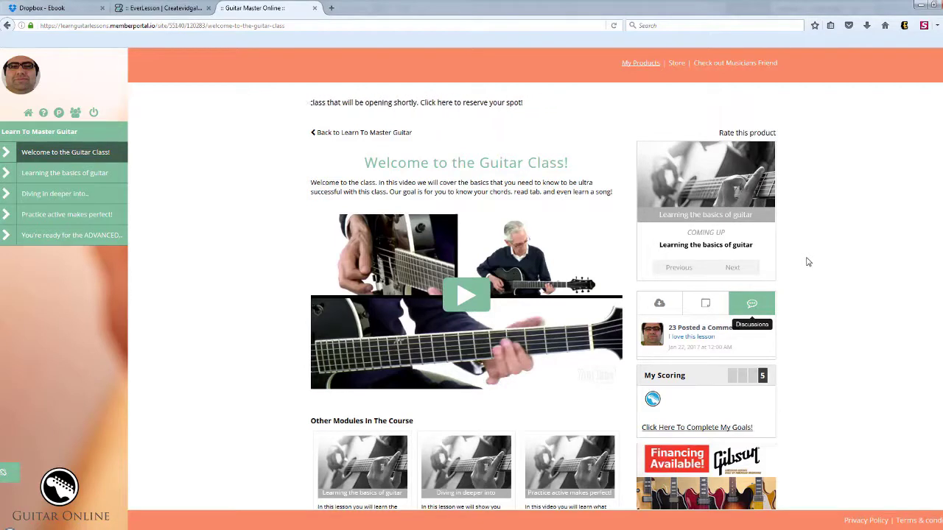
- Open the badges page through 'Click Here To Complete My Goals!' under My Scoring
mouse_move(478, 268)
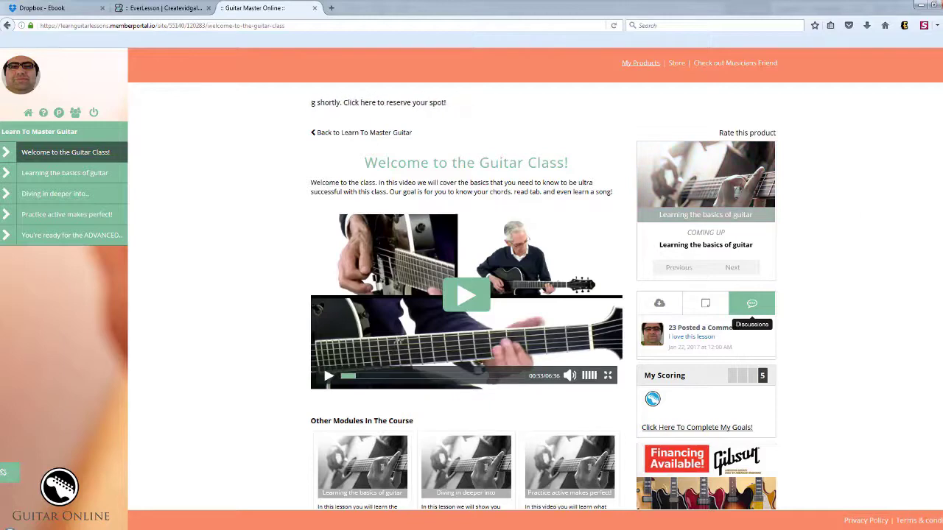
scroll(740, 237, down, 3)
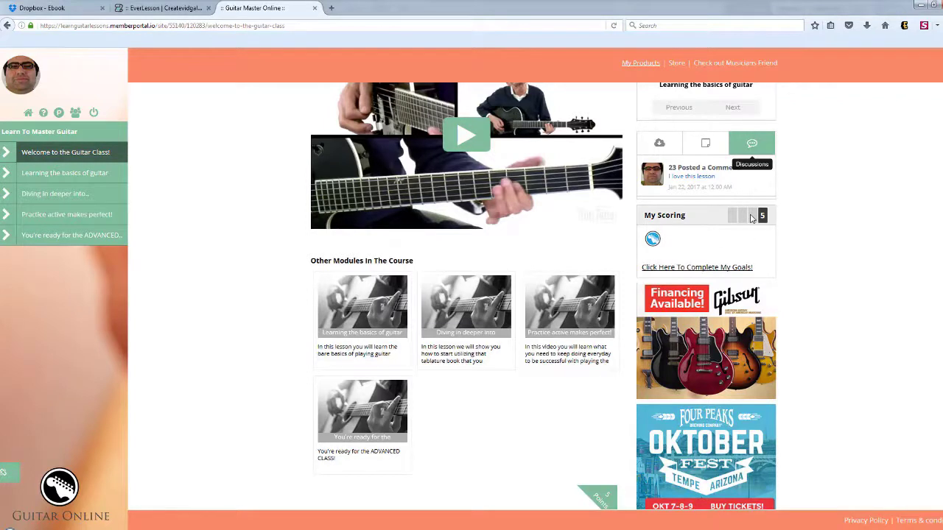
click(693, 268)
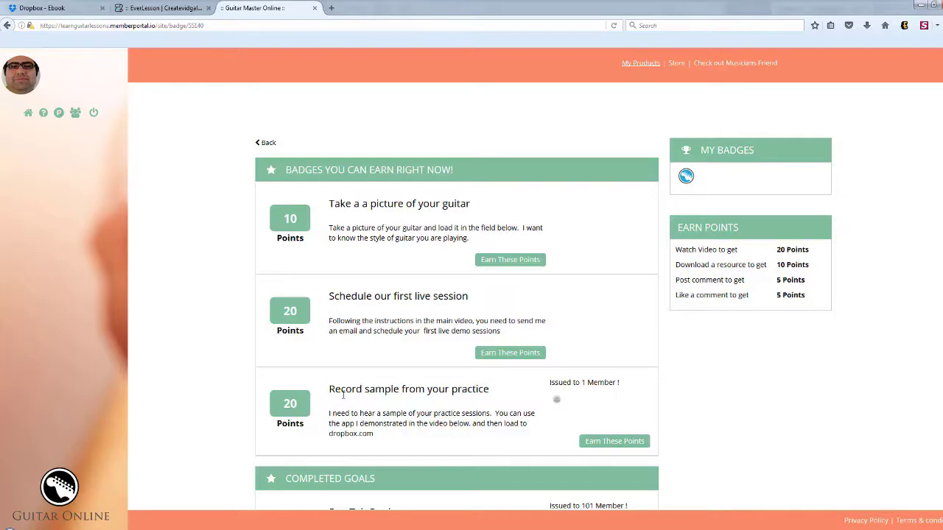
- Scroll through the badges page and inspect the badge under My Badges
scroll(543, 316, down, 3)
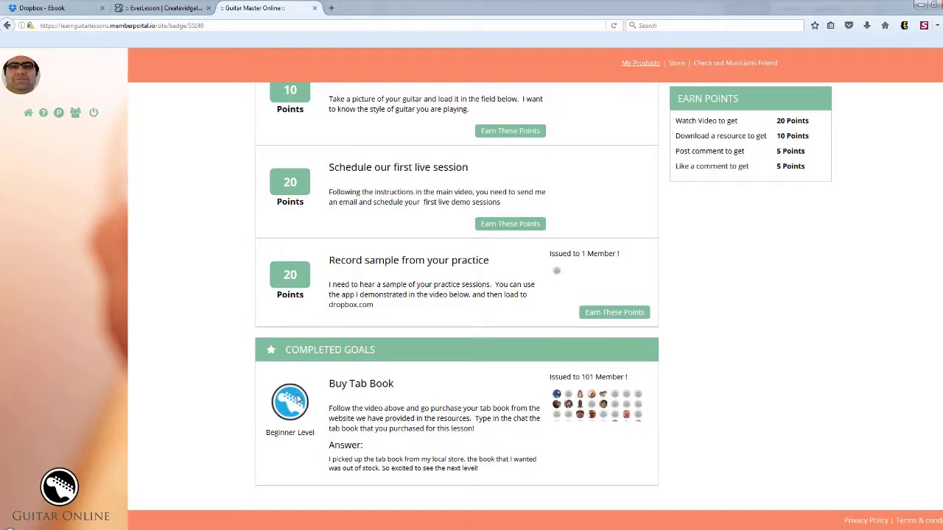
scroll(932, 271, up, 2)
scroll(932, 271, down, 2)
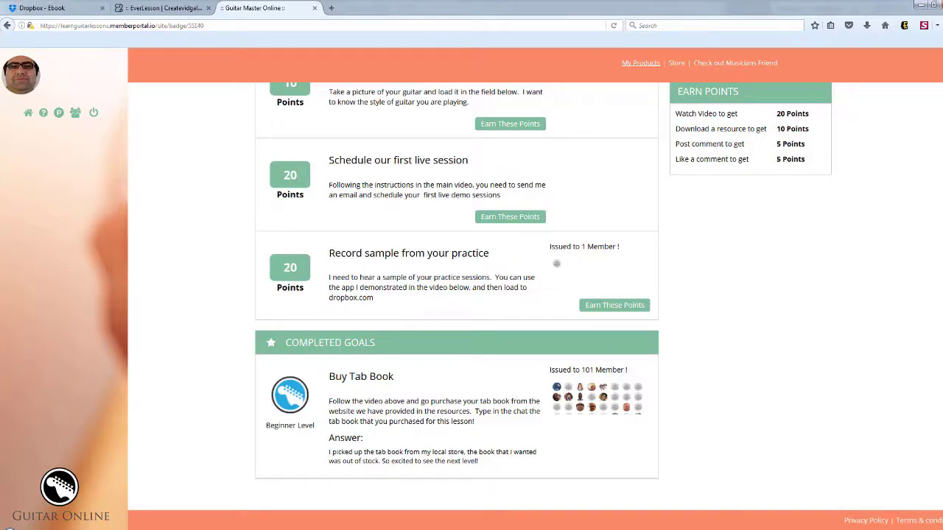
scroll(456, 295, up, 3)
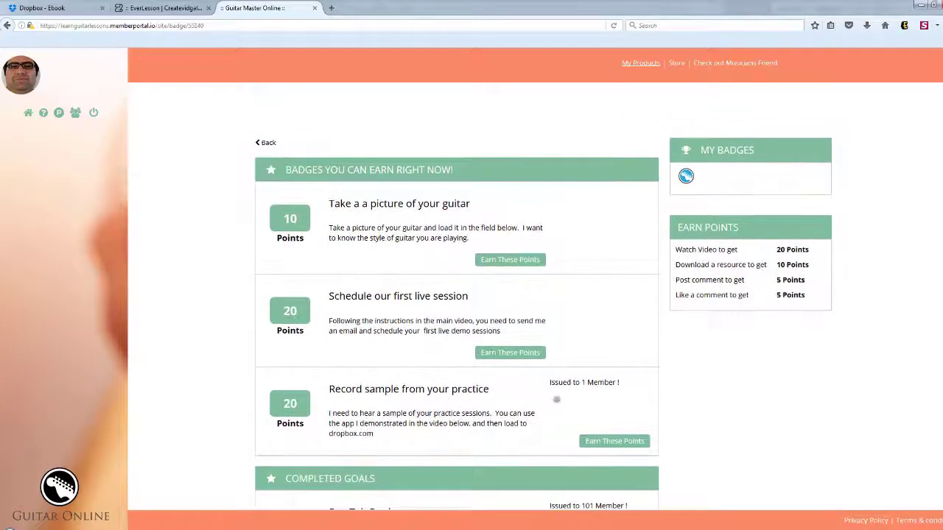
mouse_move(682, 180)
scroll(932, 295, down, 2)
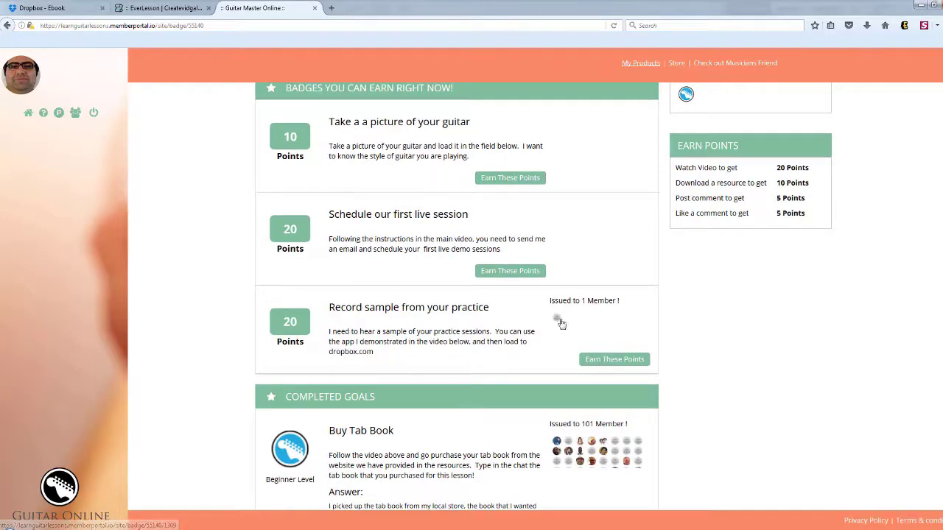
- View the 20-point 'Record sample from your practice' goal details, then return to the badges list
click(609, 360)
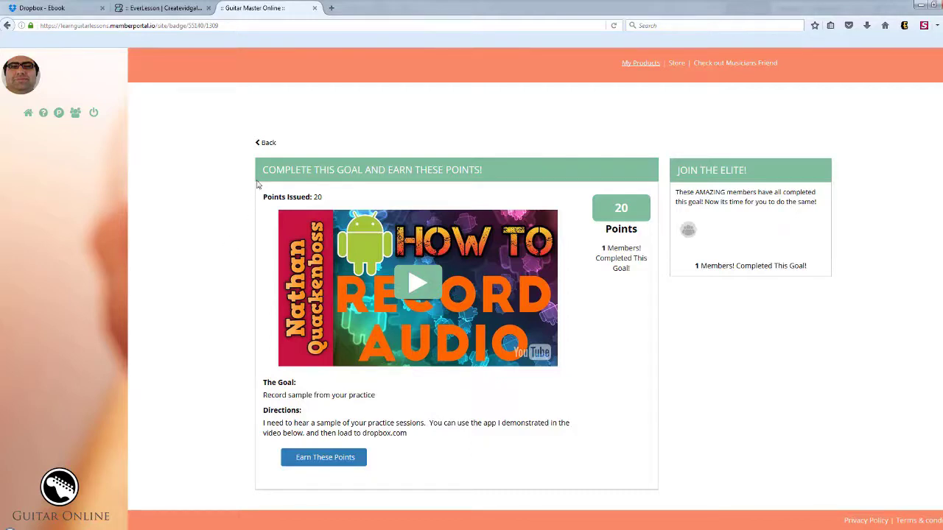
click(266, 147)
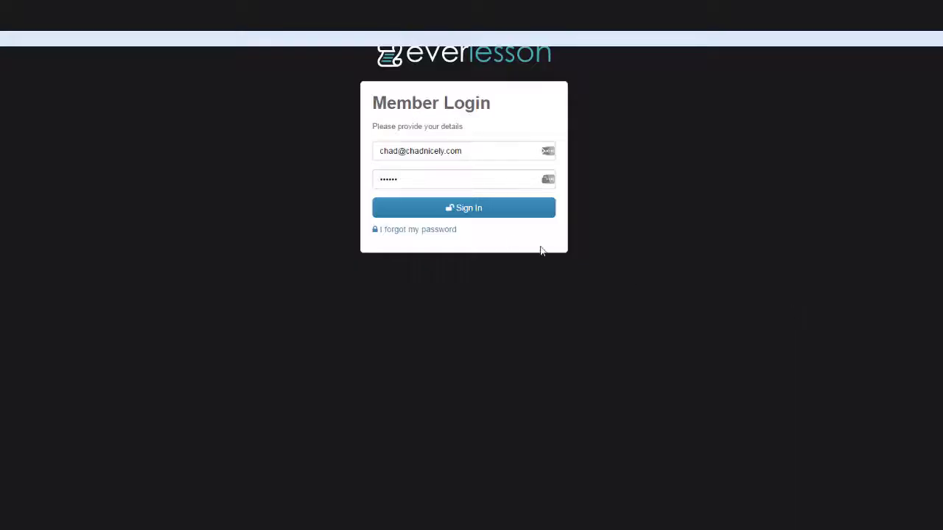
- Sign in to the EverLesson admin account to reach the memberships Dashboard
click(466, 212)
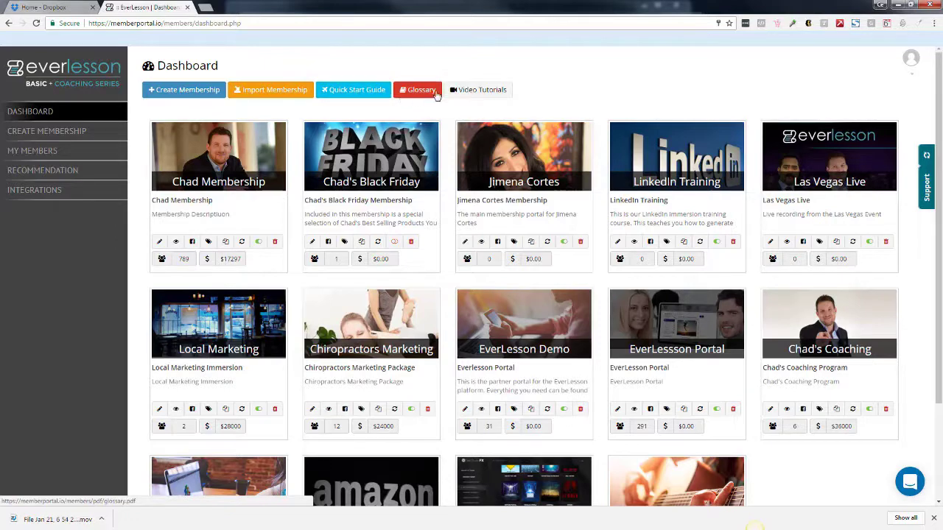
- Open the Support request form from the account menu, then close it
click(910, 73)
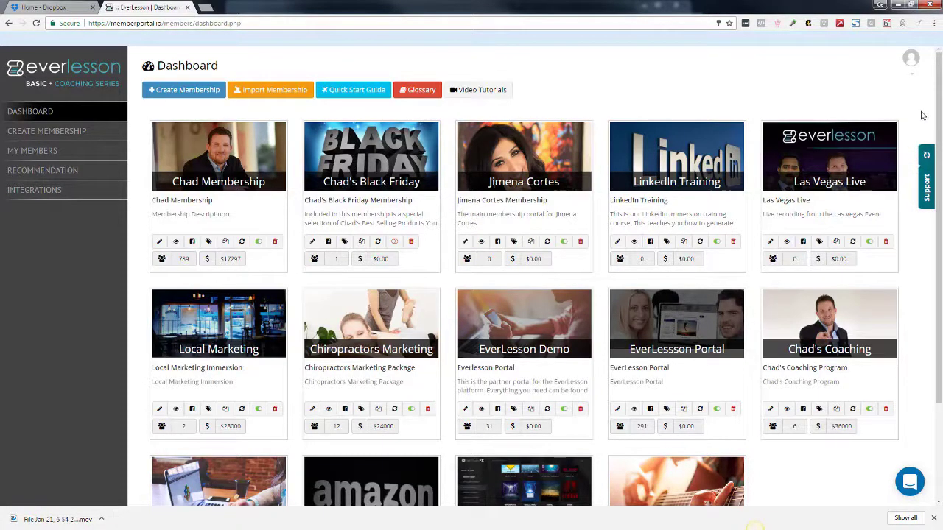
click(924, 187)
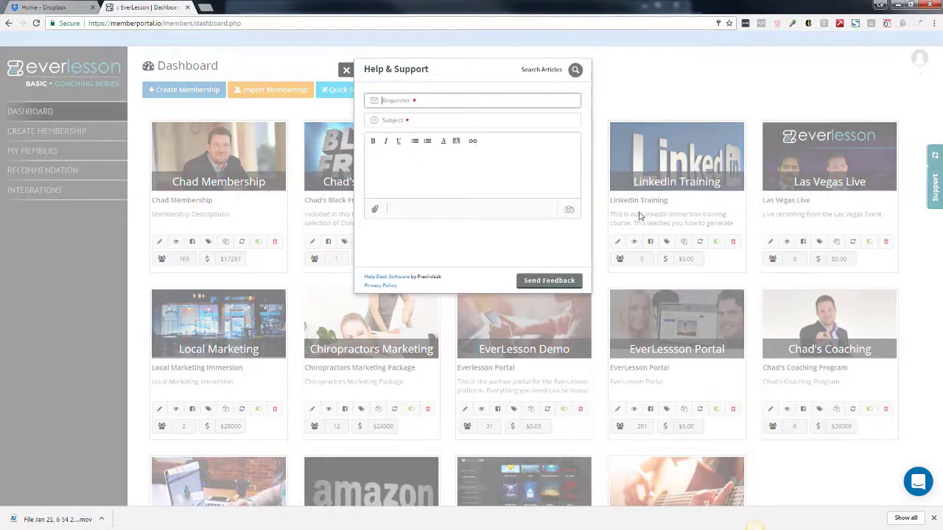
click(669, 101)
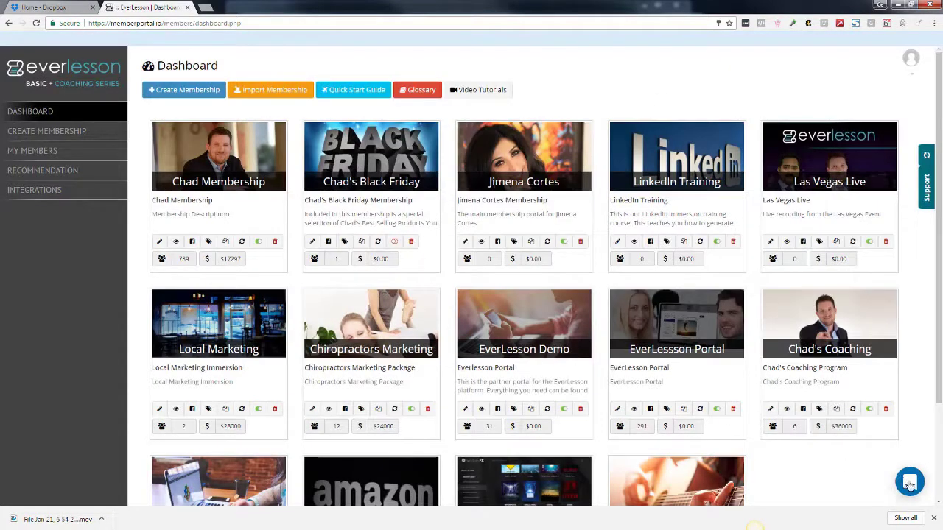
- Dismiss the Chrome download bar, then open and close the live chat bubble
click(933, 518)
click(913, 504)
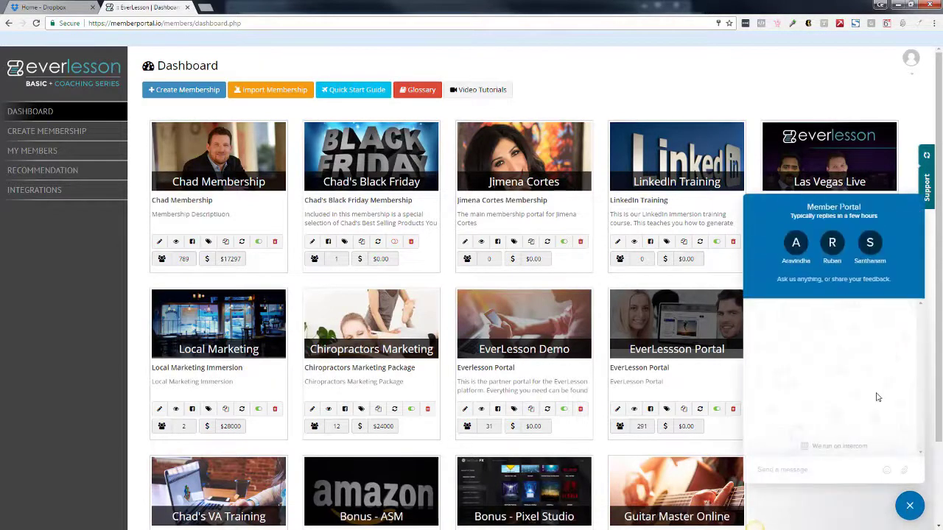
click(912, 505)
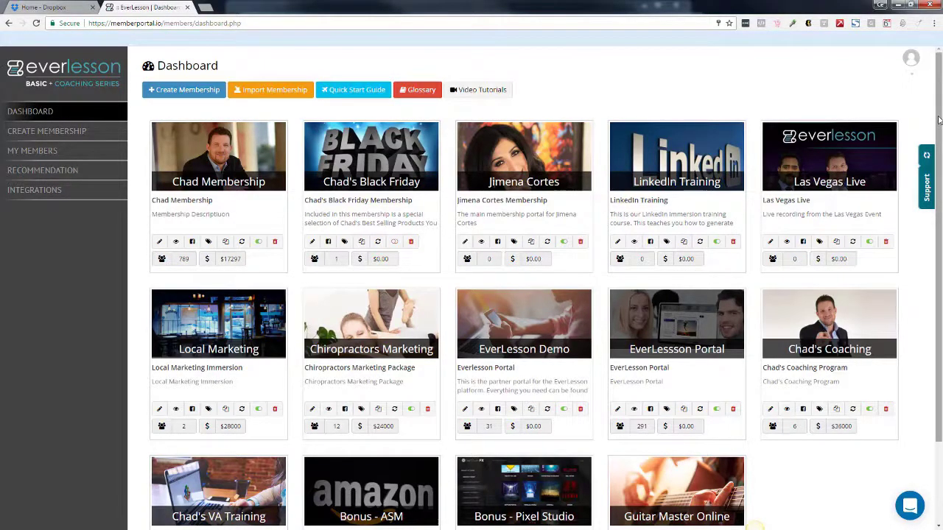
scroll(796, 193, down, 1)
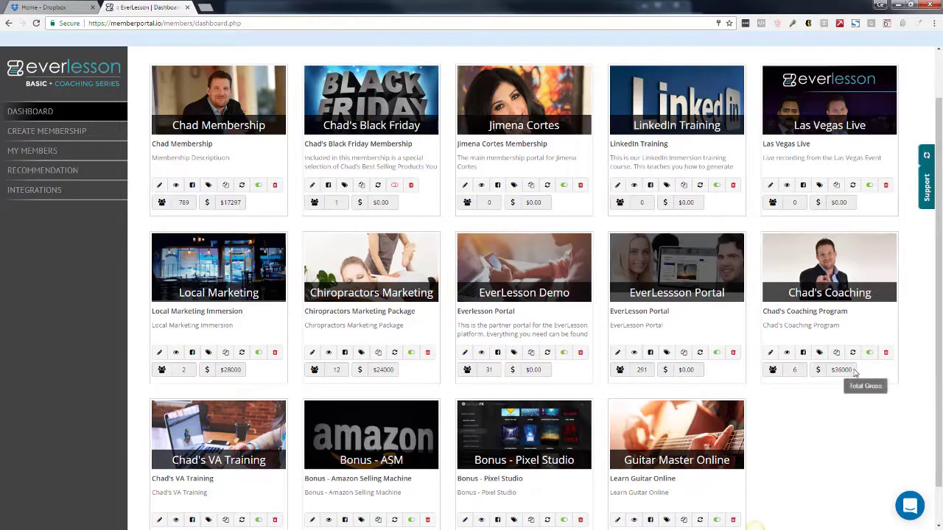
scroll(348, 378, down, 1)
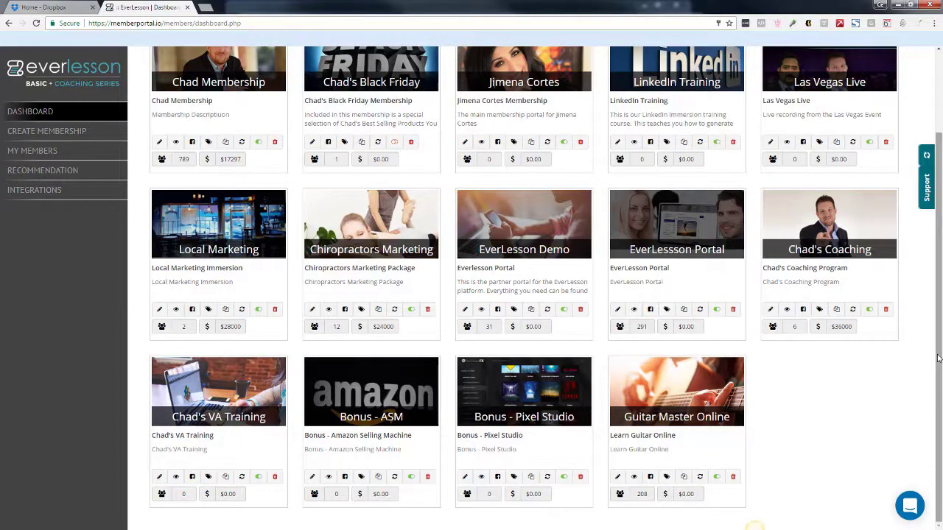
drag(936, 360, 938, 235)
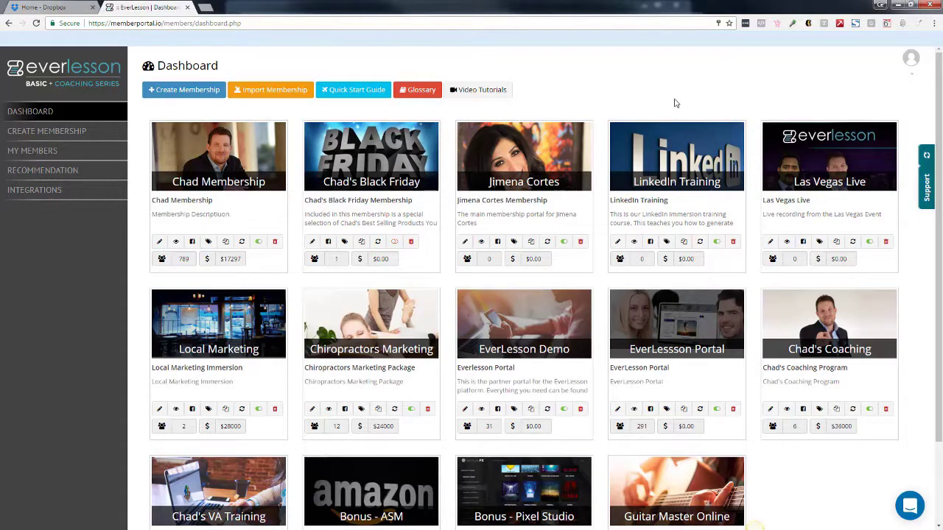
click(159, 242)
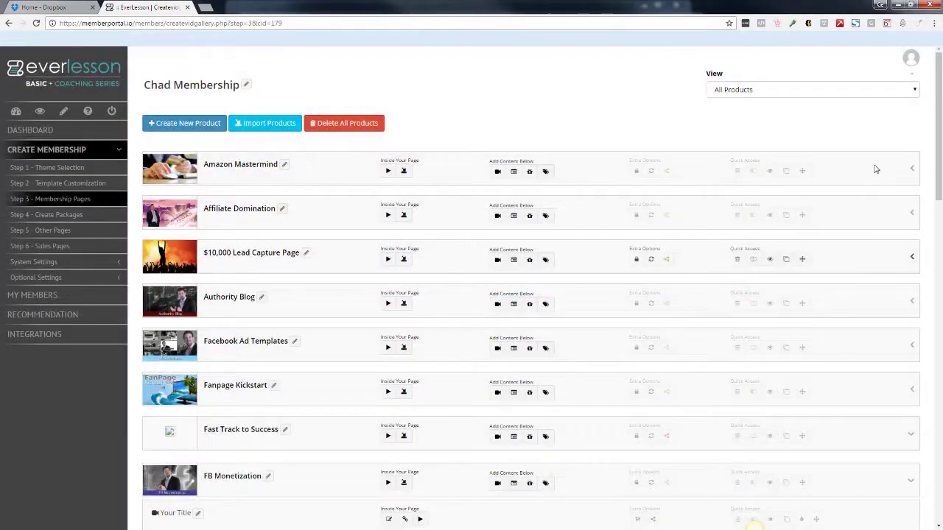
- Expand Amazon Mastermind's lessons and preview the 'Getting Approved For Your Categories' lesson
drag(939, 130, 919, 123)
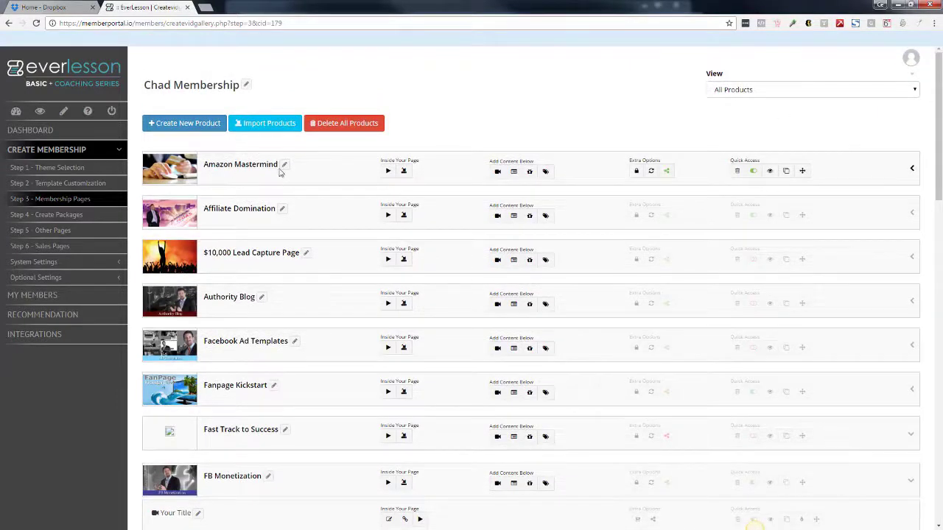
click(912, 170)
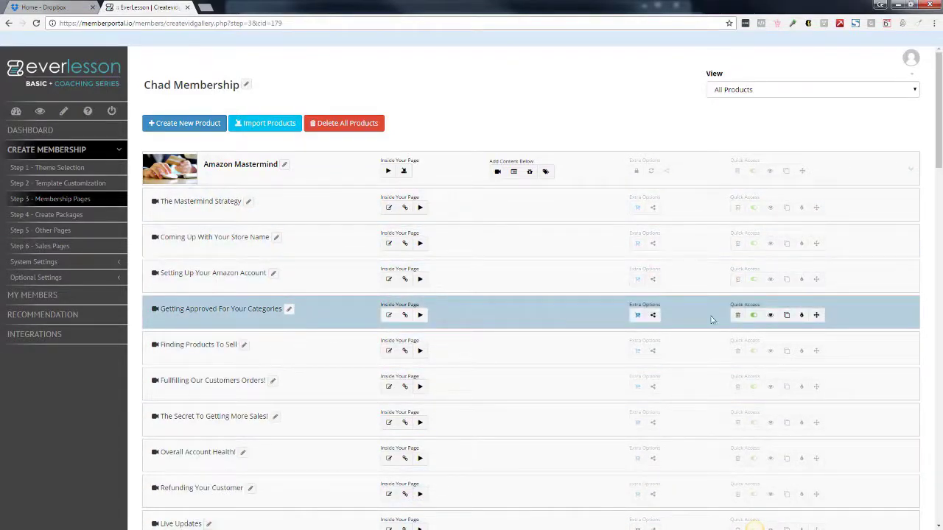
click(770, 316)
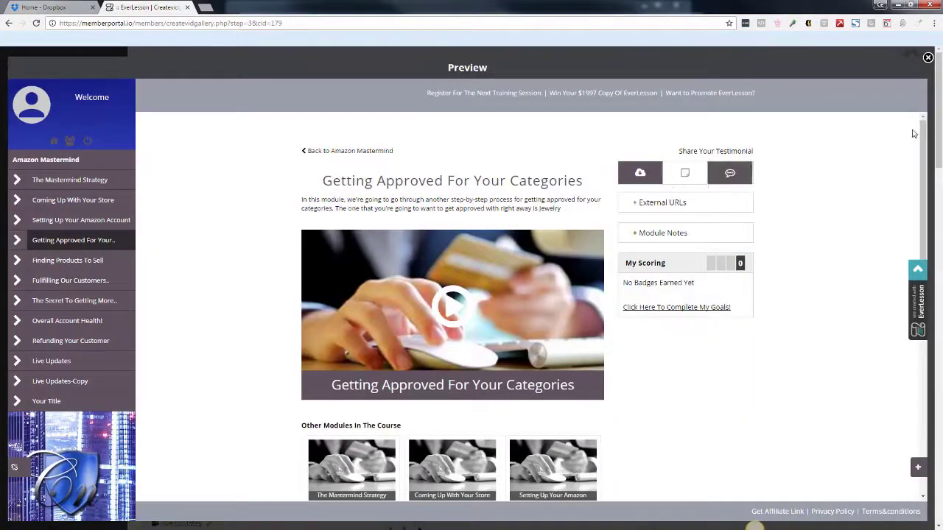
scroll(919, 187, down, 1)
scroll(918, 187, down, 4)
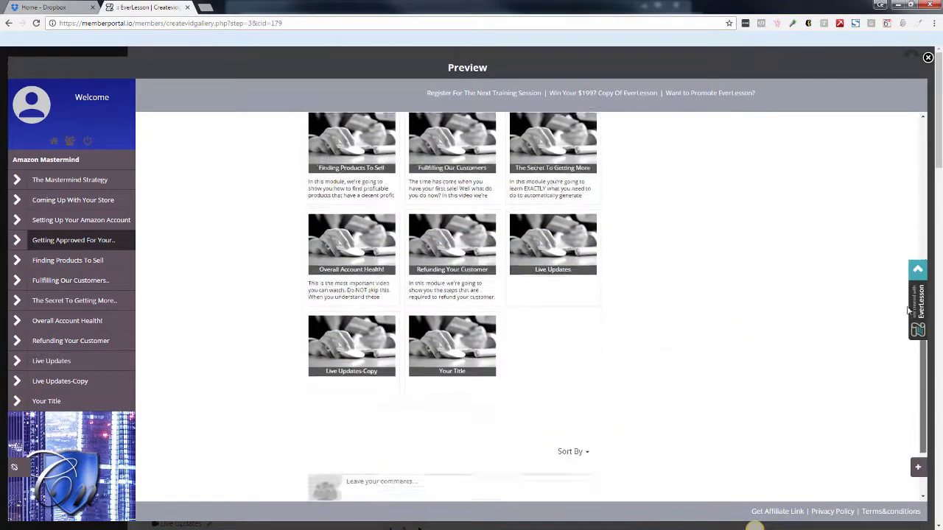
scroll(903, 105, up, 5)
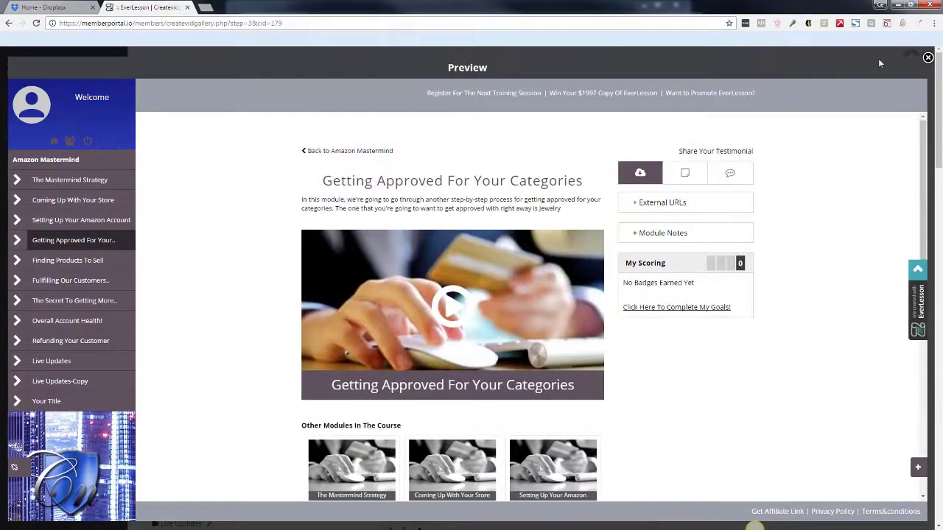
click(927, 58)
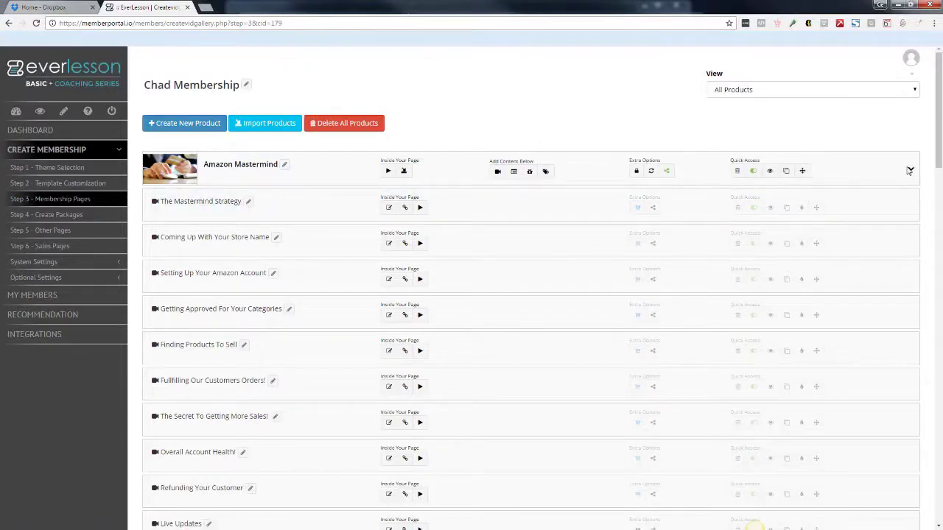
- Collapse Amazon Mastermind, expand Membership Mastery Series, and preview Master Sessions #3 as a member
click(911, 171)
scroll(921, 372, down, 10)
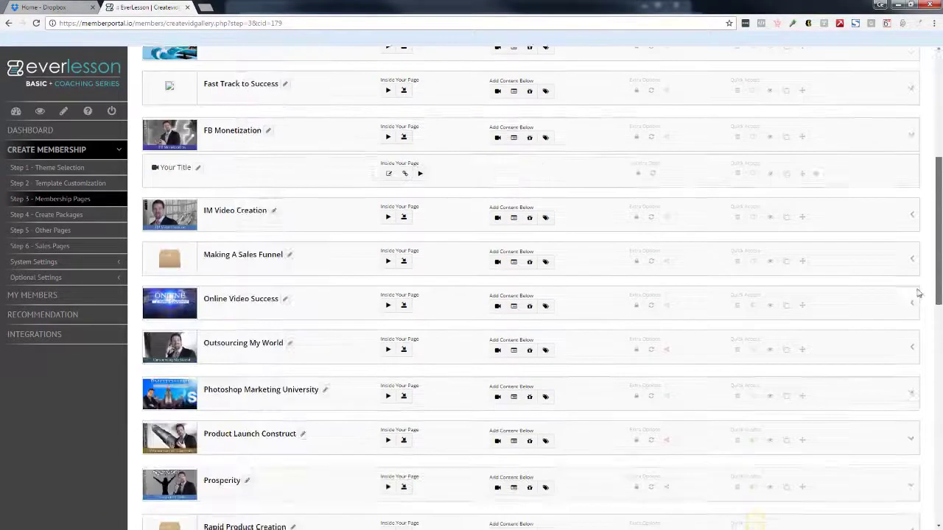
scroll(921, 373, down, 5)
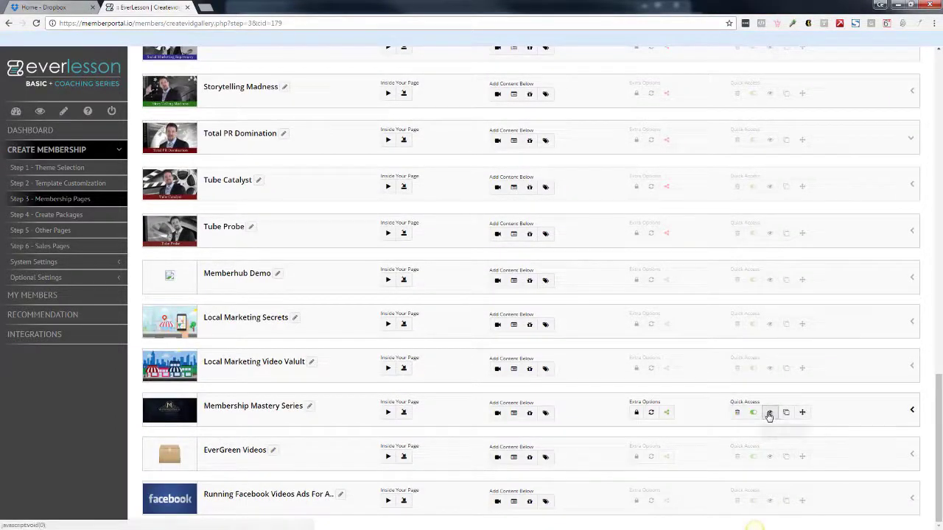
click(911, 413)
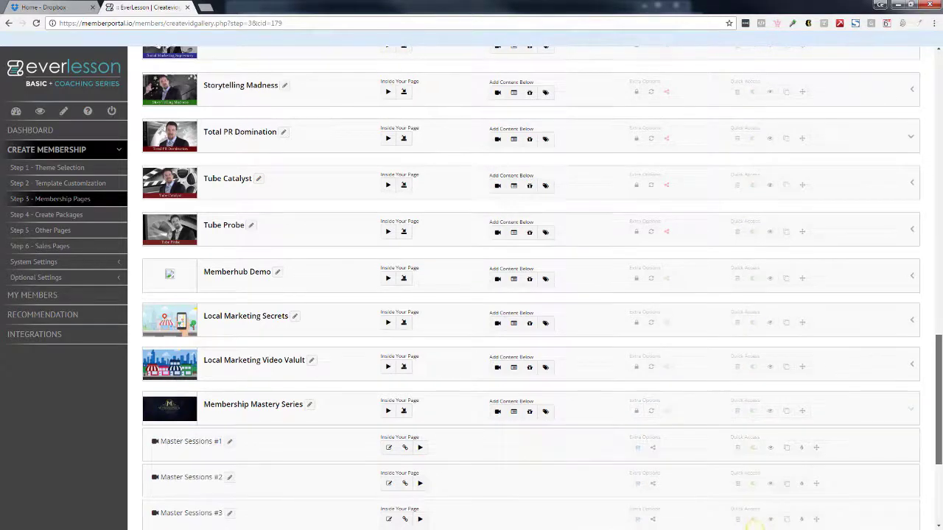
scroll(530, 295, down, 1)
click(774, 419)
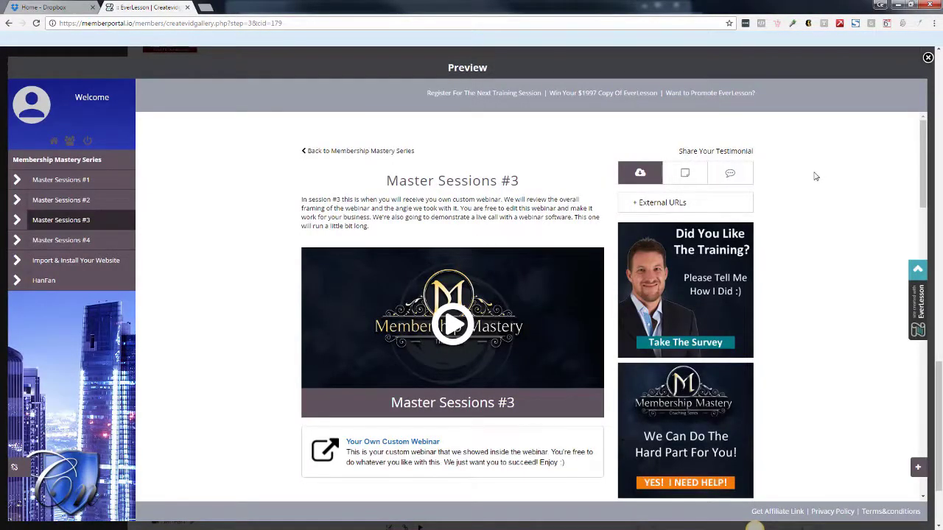
- Toggle the External URLs resource links and scroll through the Master Sessions #3 preview
click(638, 203)
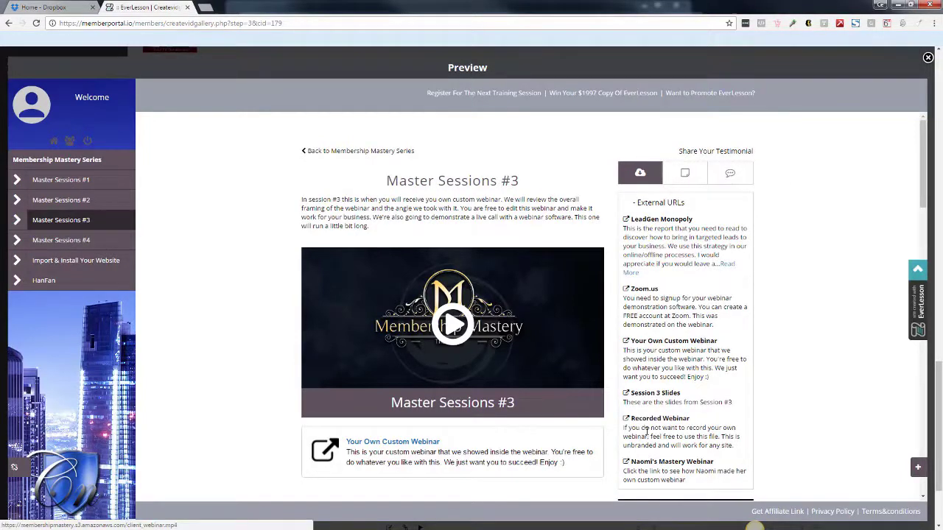
click(630, 205)
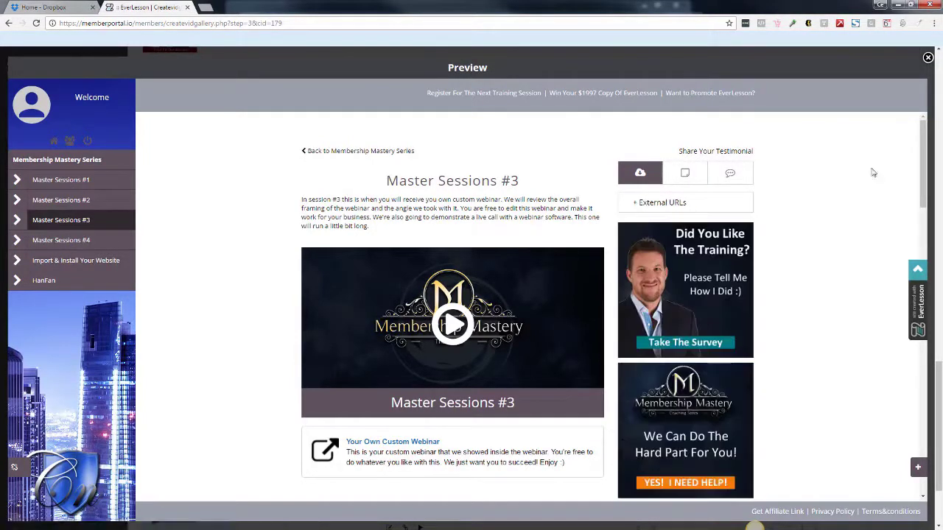
scroll(643, 193, down, 1)
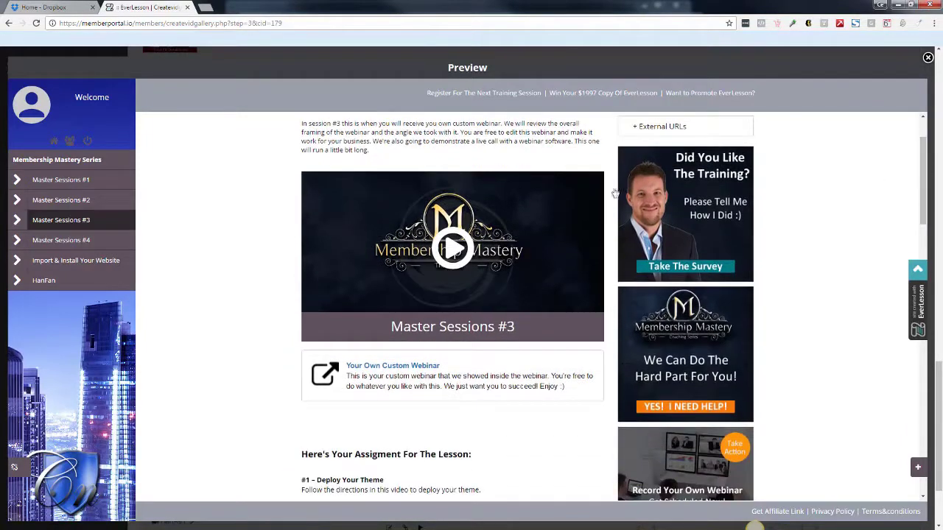
drag(923, 199, 938, 387)
scroll(913, 332, up, 5)
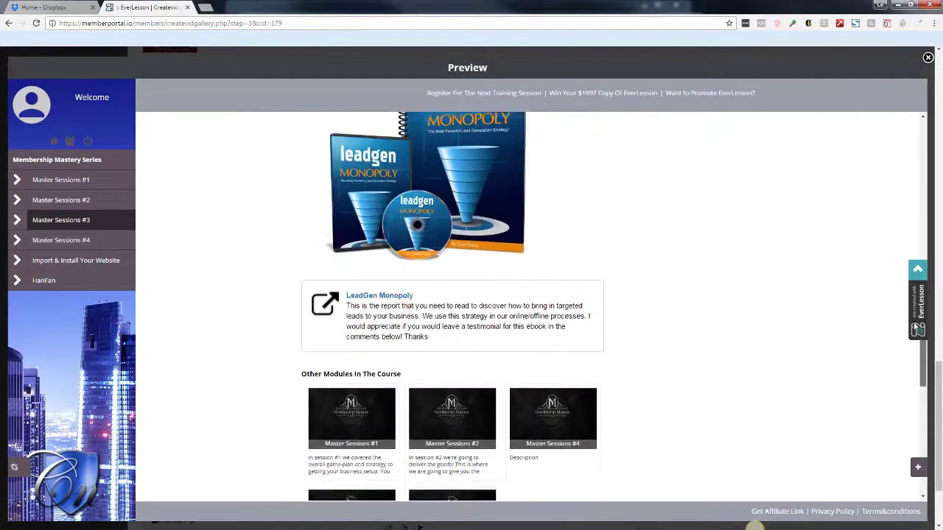
scroll(912, 291, up, 4)
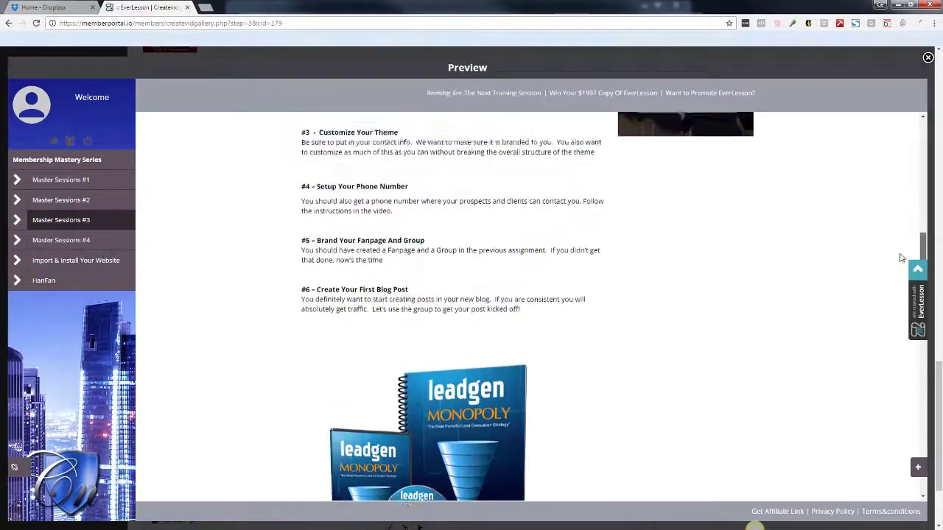
scroll(891, 234, up, 2)
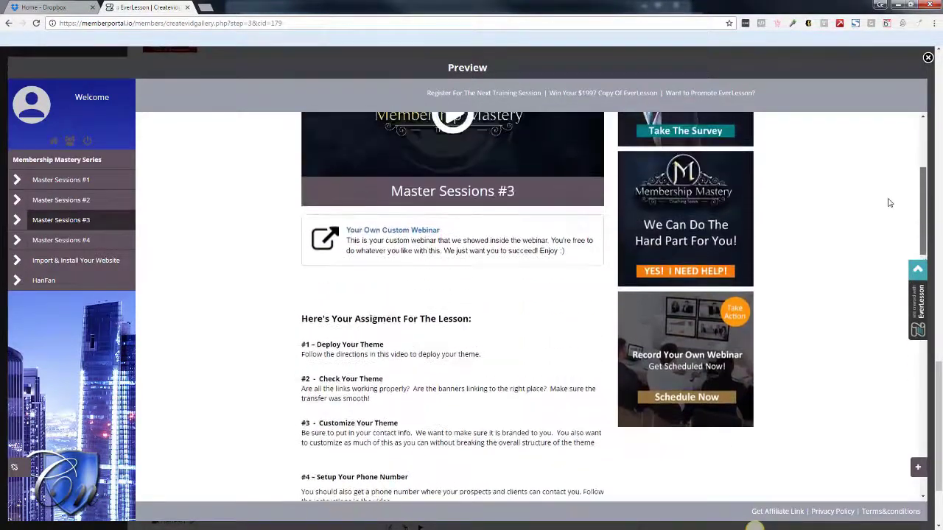
scroll(909, 221, up, 3)
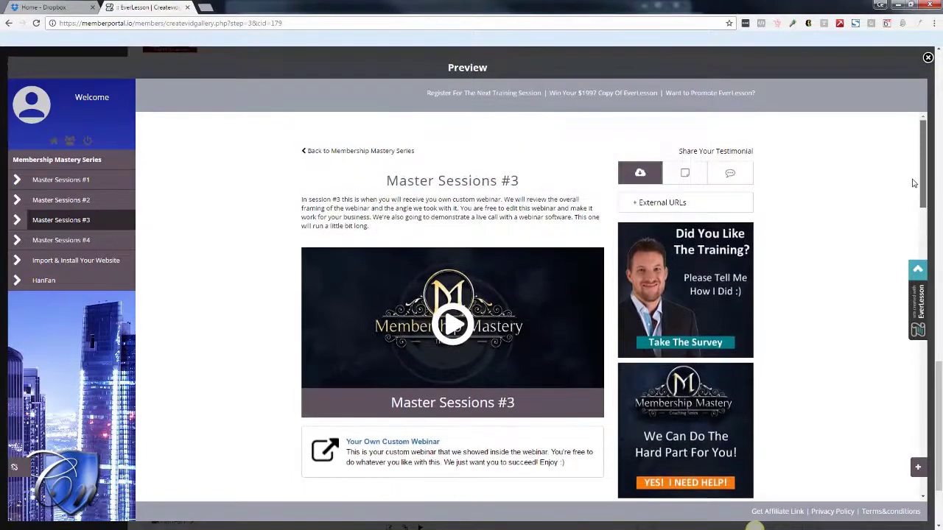
- Reopen the External URLs, then check the Notes and Discussions tabs and scroll the comments
click(633, 205)
click(685, 174)
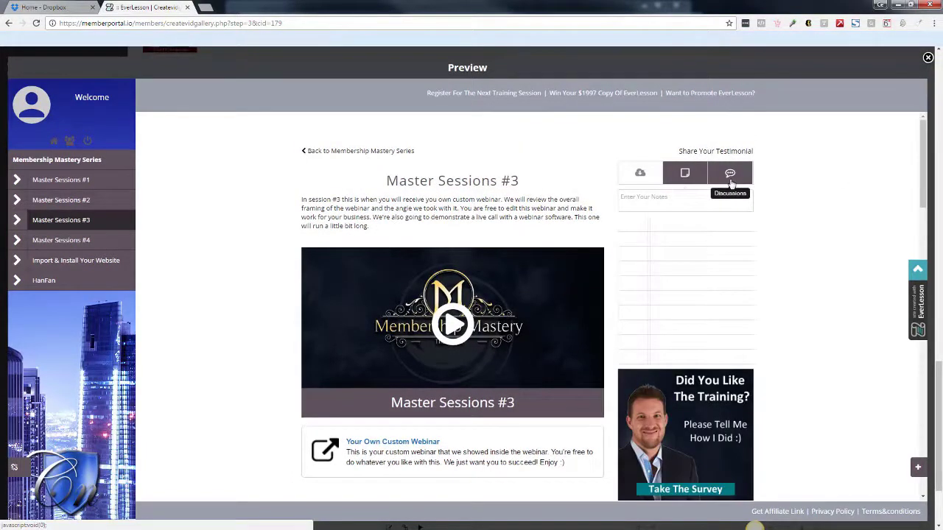
click(728, 175)
drag(749, 205, 749, 313)
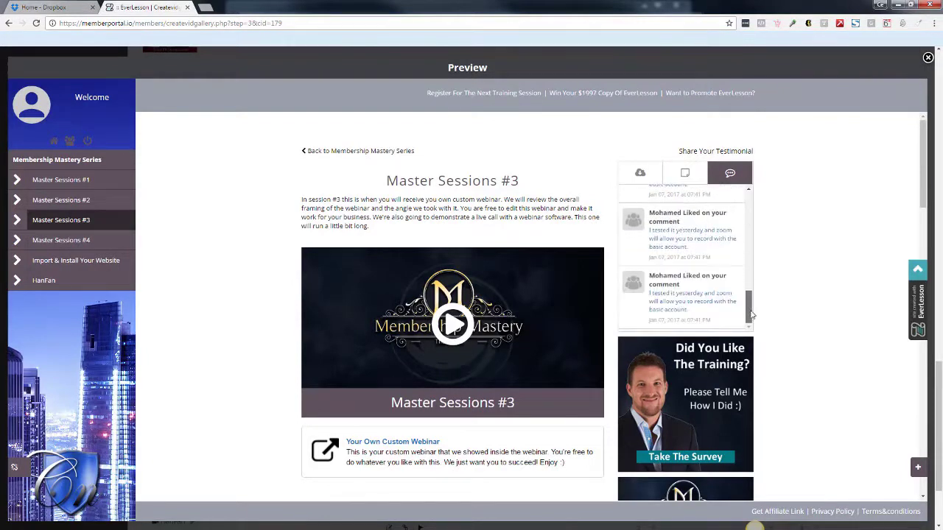
- Close the lesson preview, scroll back up, and return to the memberships dashboard
click(927, 59)
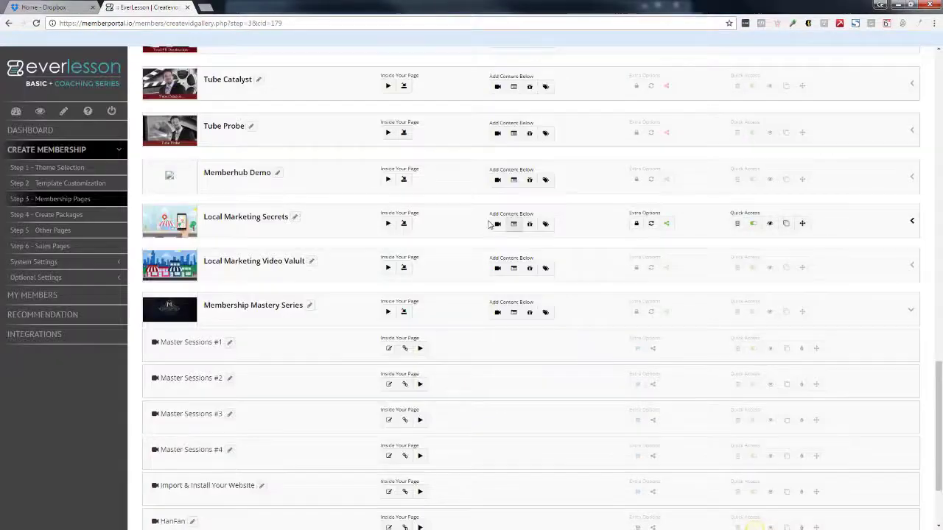
scroll(900, 53, up, 10)
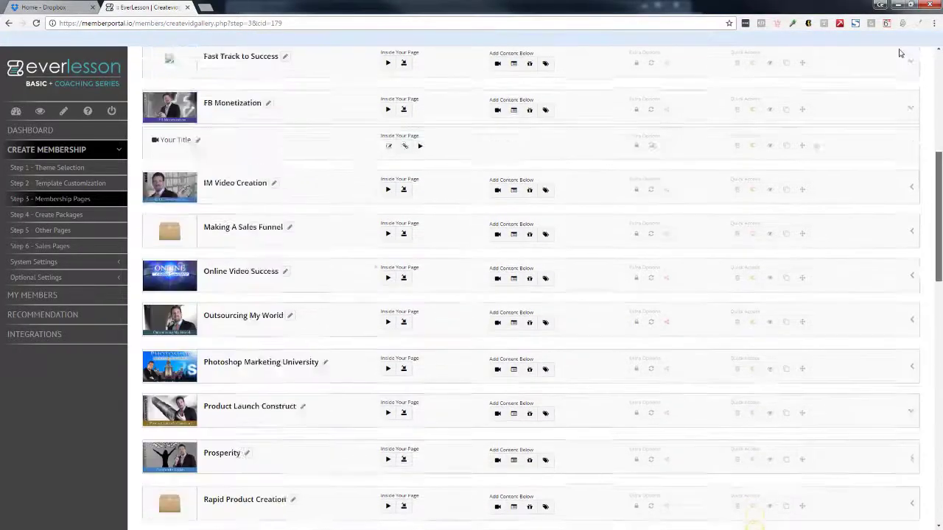
scroll(900, 53, up, 5)
click(16, 113)
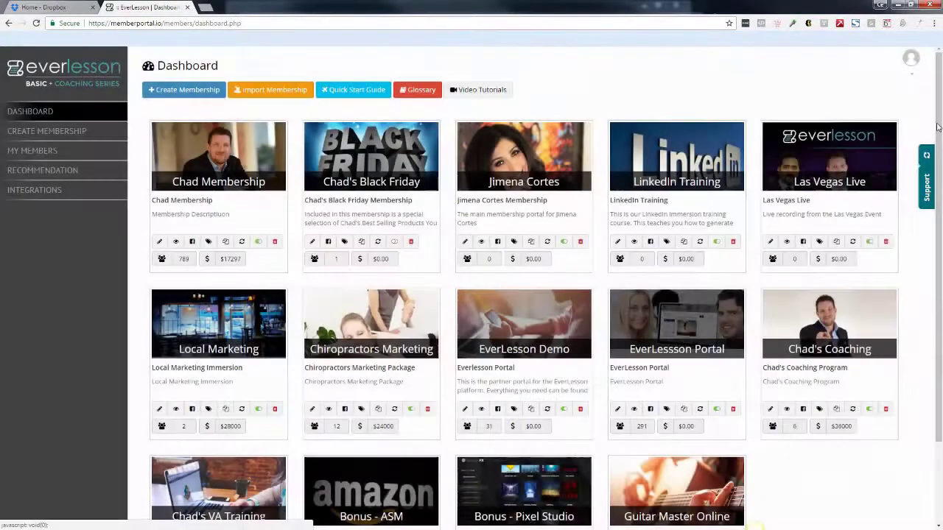
- Scroll down the dashboard of membership cards
scroll(940, 199, down, 2)
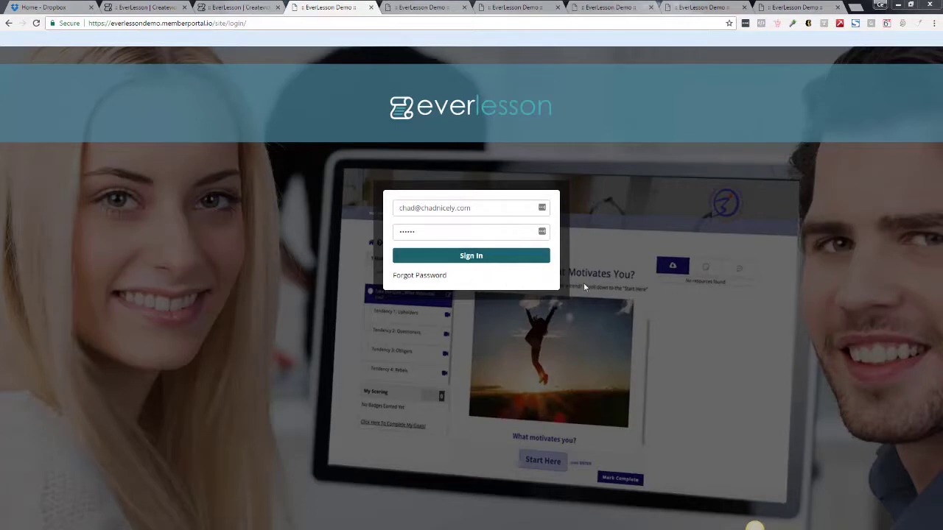
- Sign in to the demo member site, review the TripWire Profits lesson's links and notes, then close it
click(476, 256)
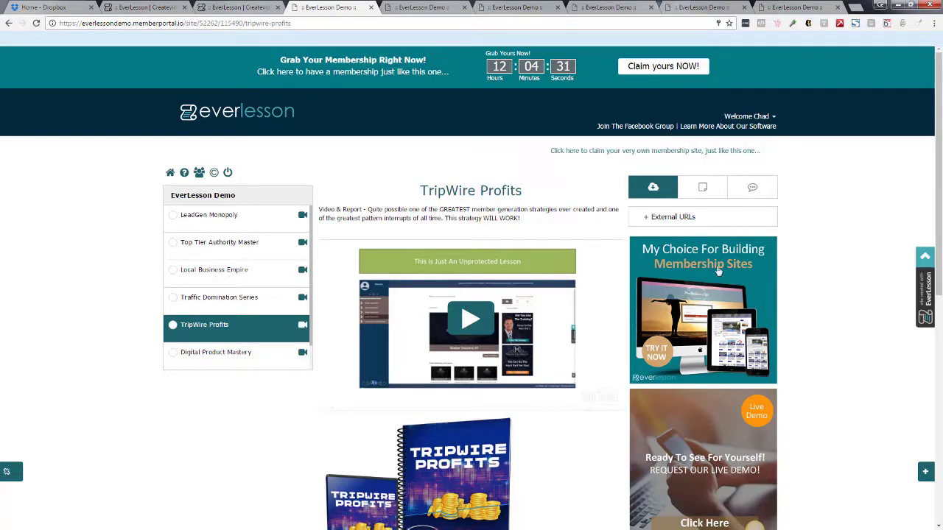
click(646, 217)
click(702, 187)
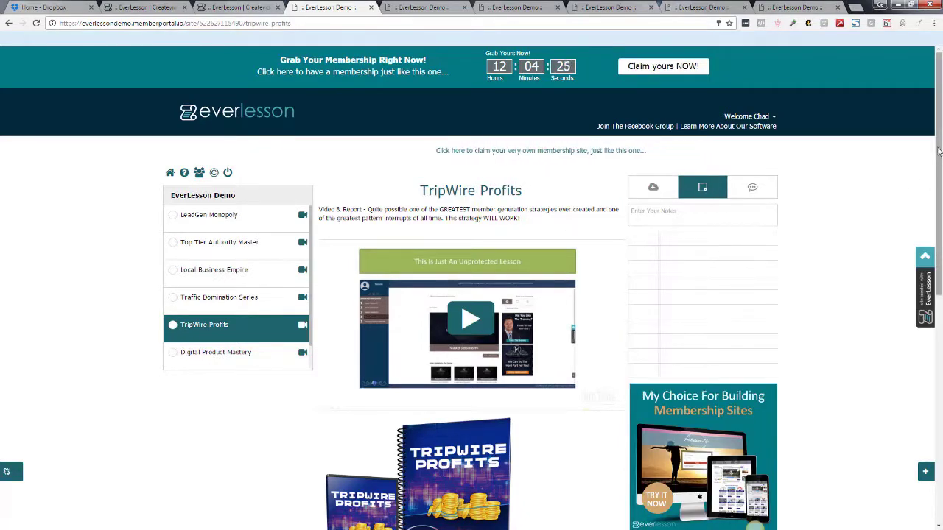
scroll(827, 225, down, 1)
scroll(431, 251, down, 3)
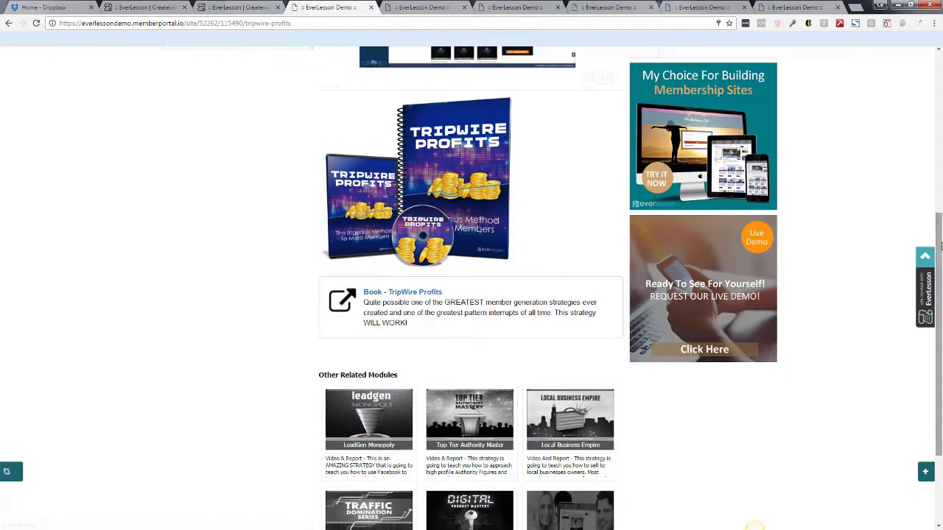
scroll(930, 353, down, 2)
drag(933, 351, 937, 101)
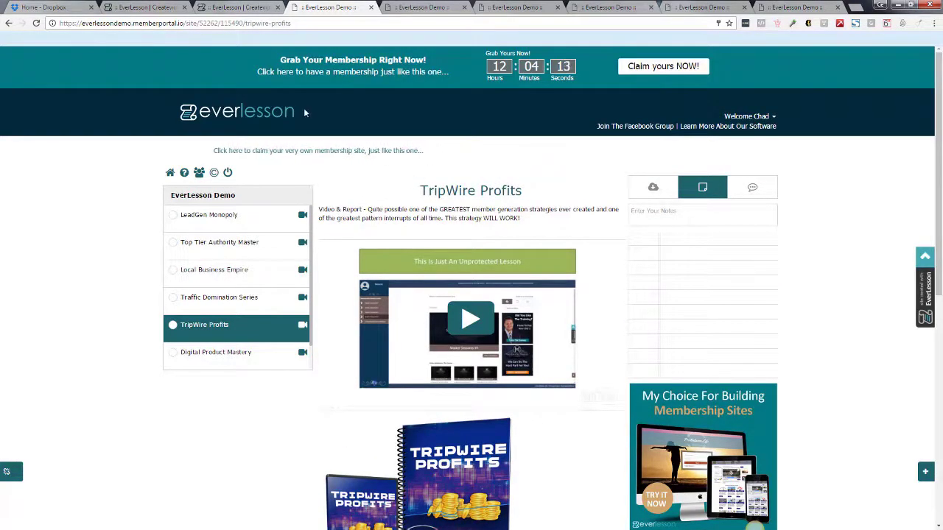
click(372, 8)
scroll(940, 110, down, 3)
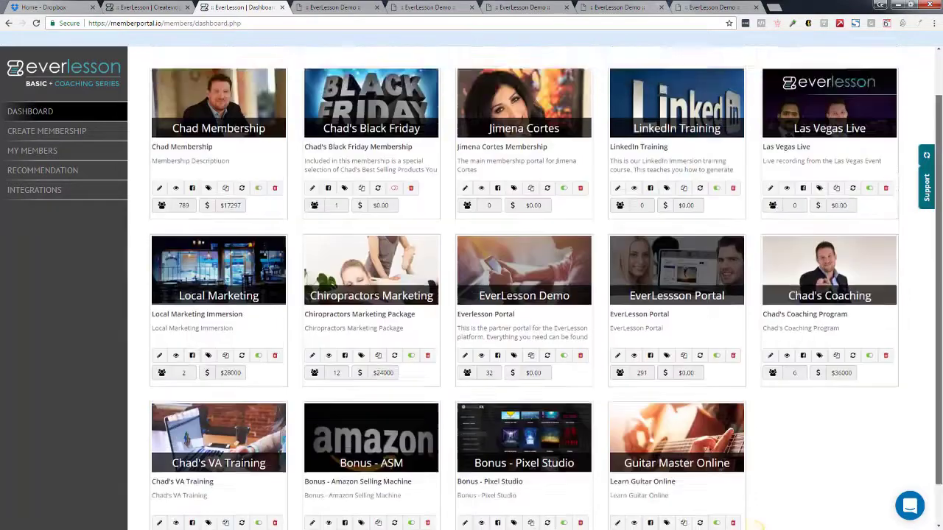
click(465, 309)
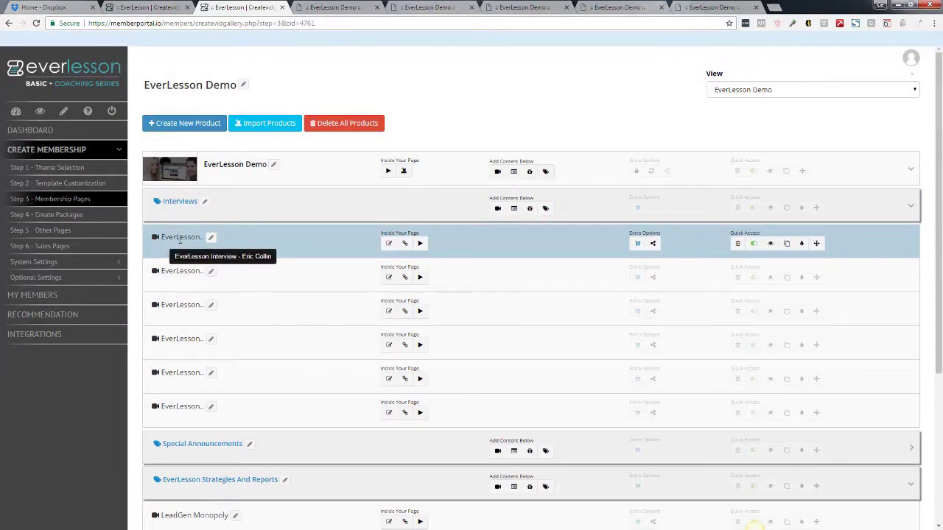
click(771, 243)
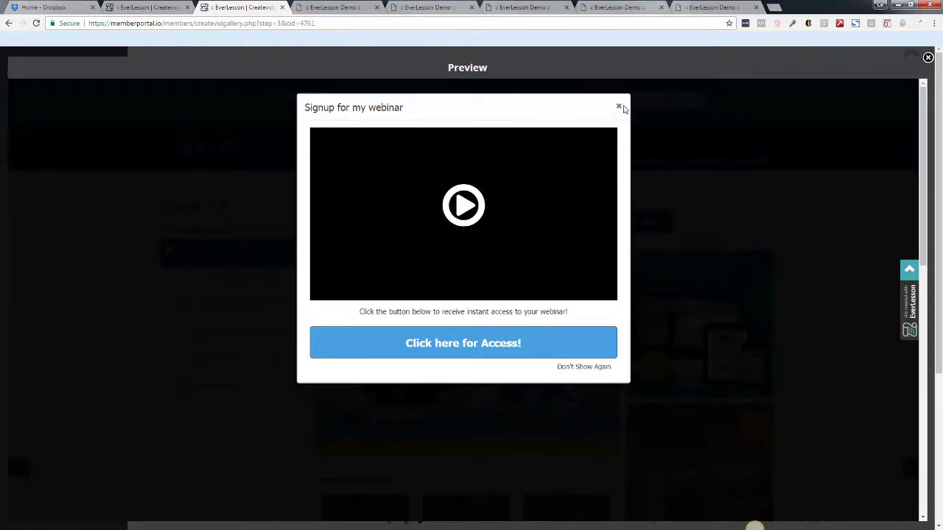
click(927, 57)
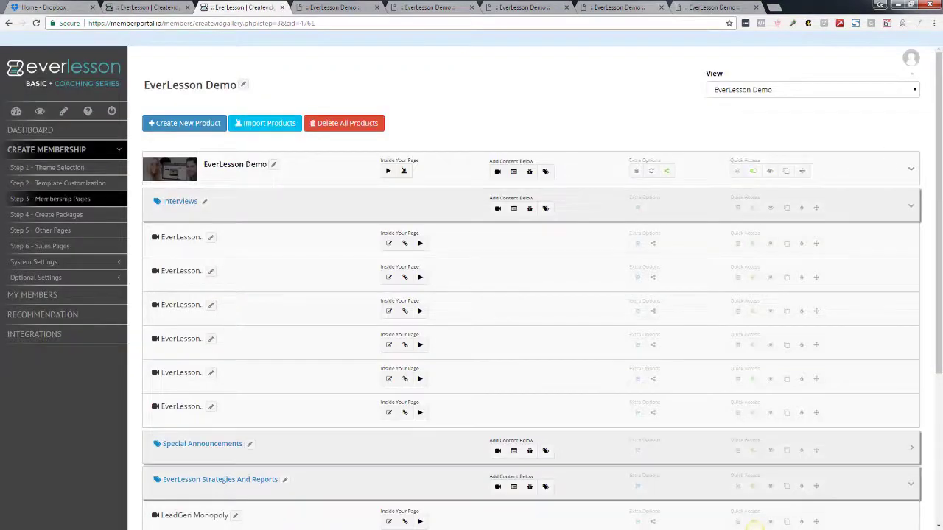
click(16, 116)
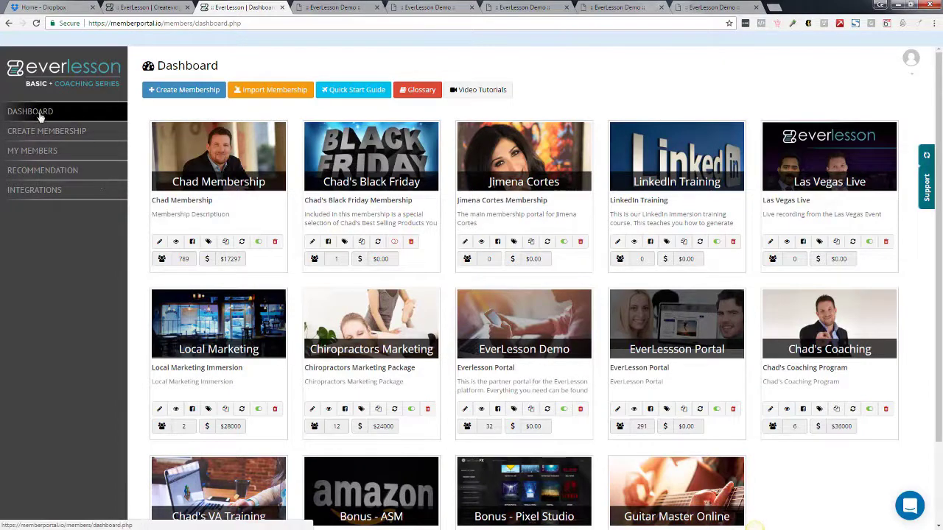
- Start a new membership and enter its name and matching subdomain
click(193, 89)
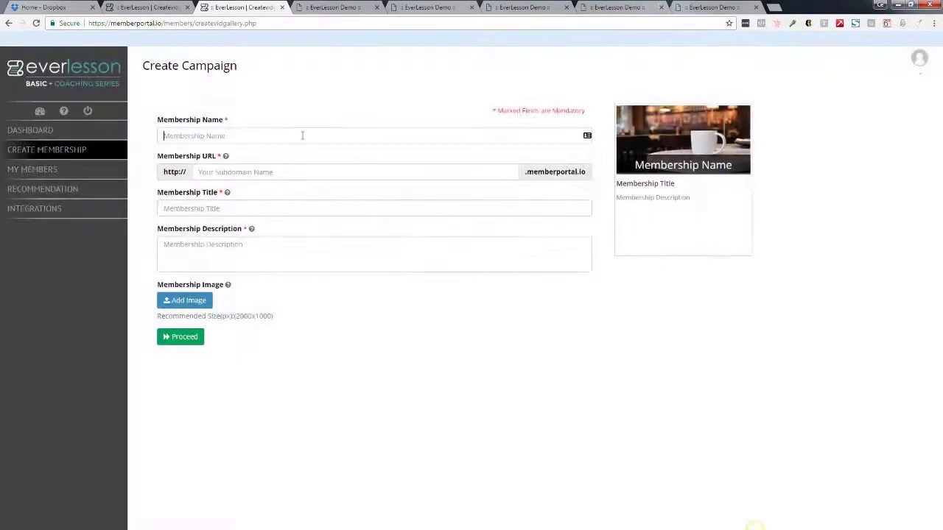
click(302, 135)
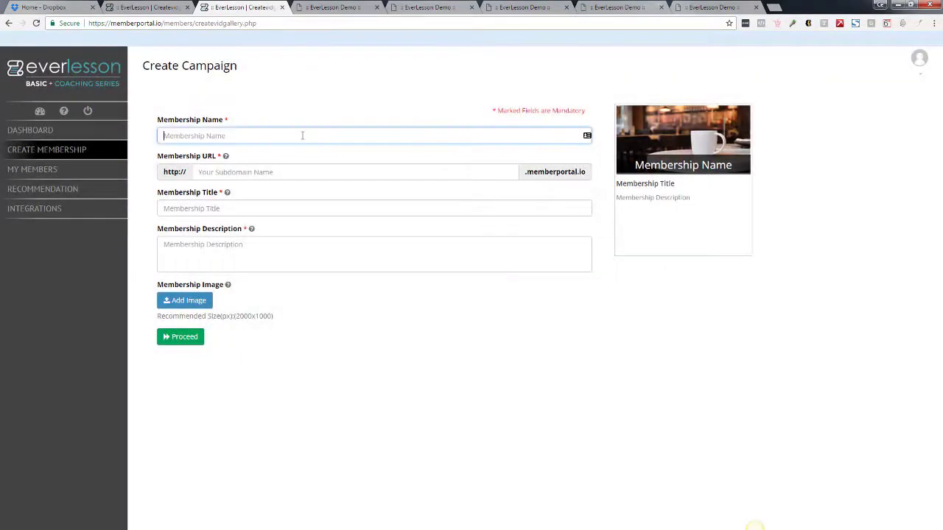
key(shift)
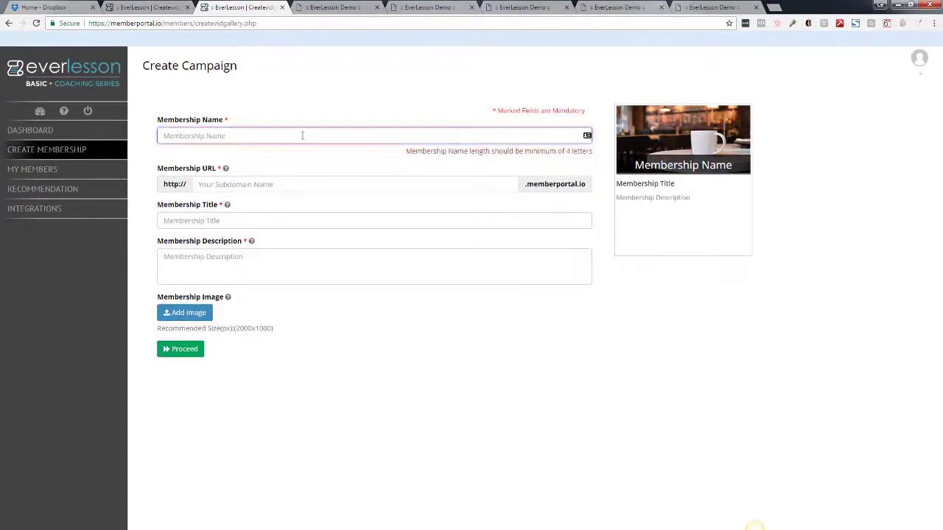
text(Kata)
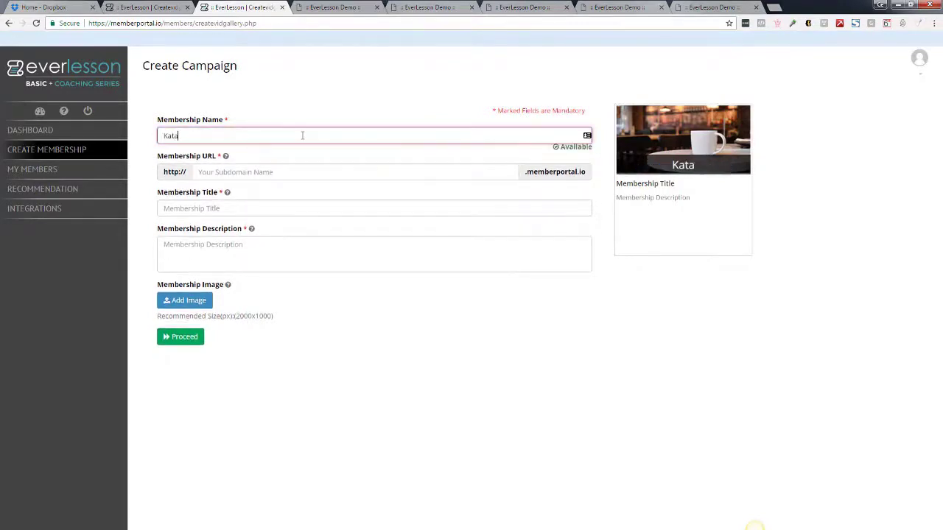
text(rina)
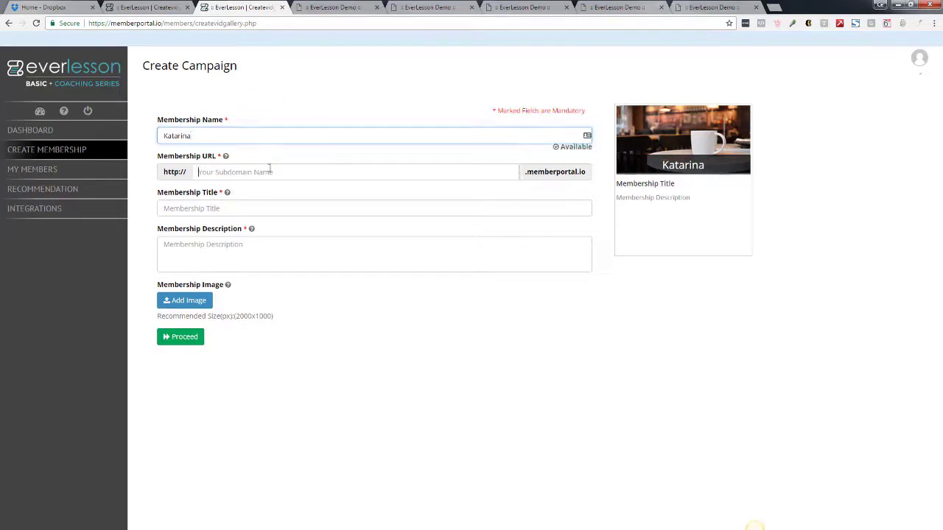
text(katarina)
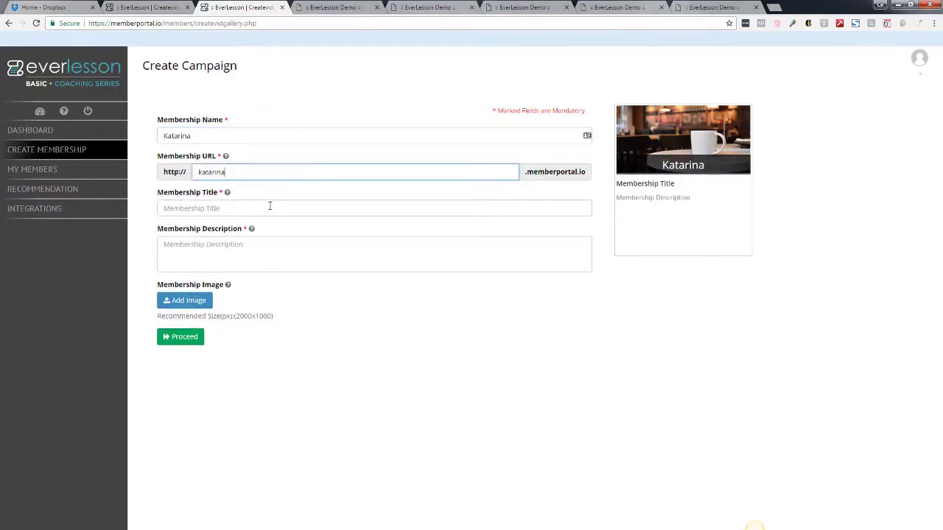
- Use 'Kat's Membership' as both the membership title and its description
click(270, 206)
text(Kat's Membership)
drag(269, 206, 144, 216)
key(ctrl+c)
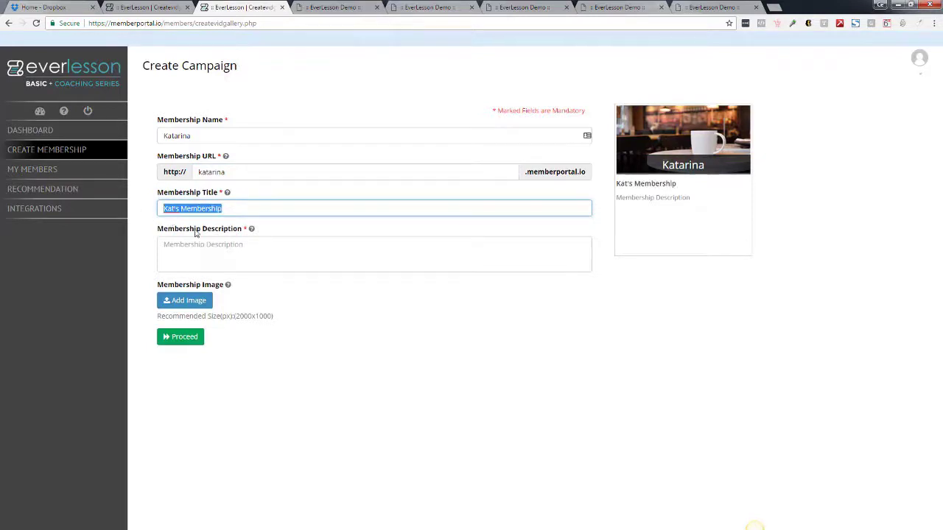
click(229, 243)
key(ctrl+v)
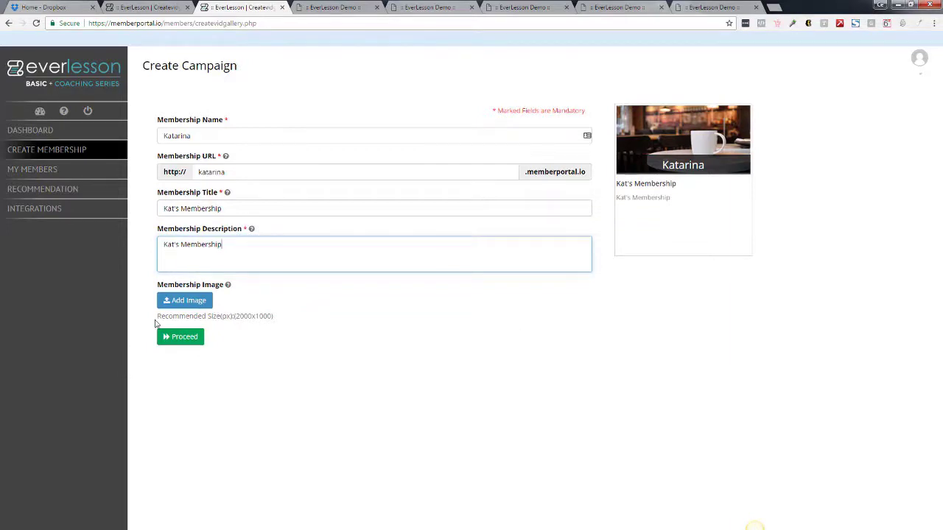
click(179, 301)
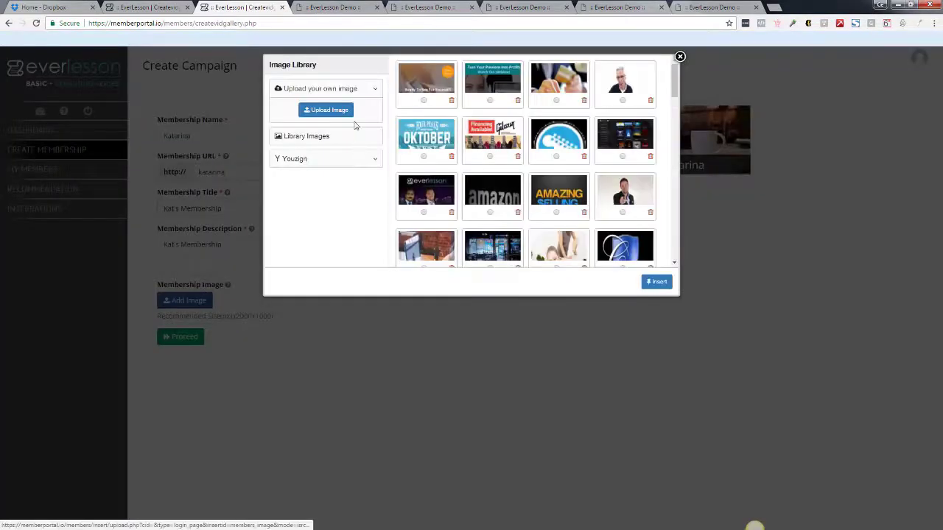
- Insert the purple background picture from Library Images as the membership image
click(317, 139)
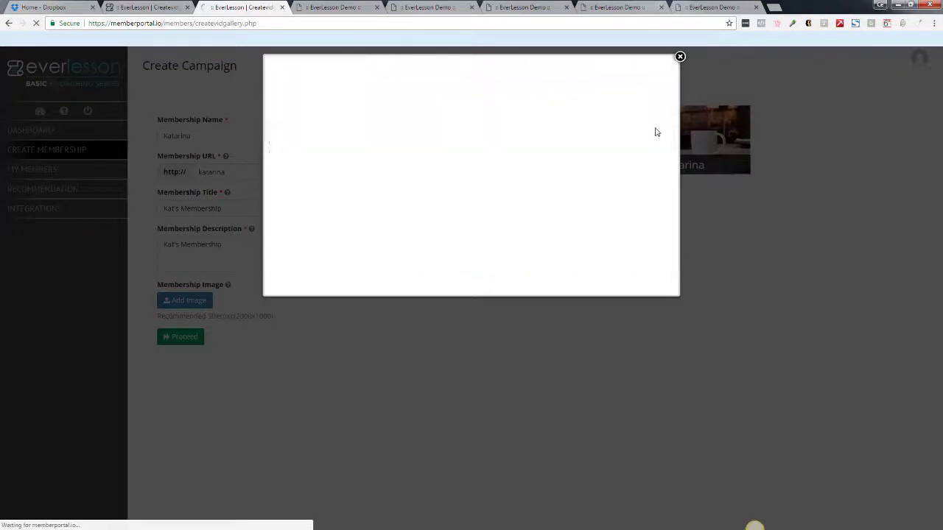
mouse_move(675, 92)
mouse_down()
mouse_move(676, 102)
mouse_move(674, 90)
mouse_up()
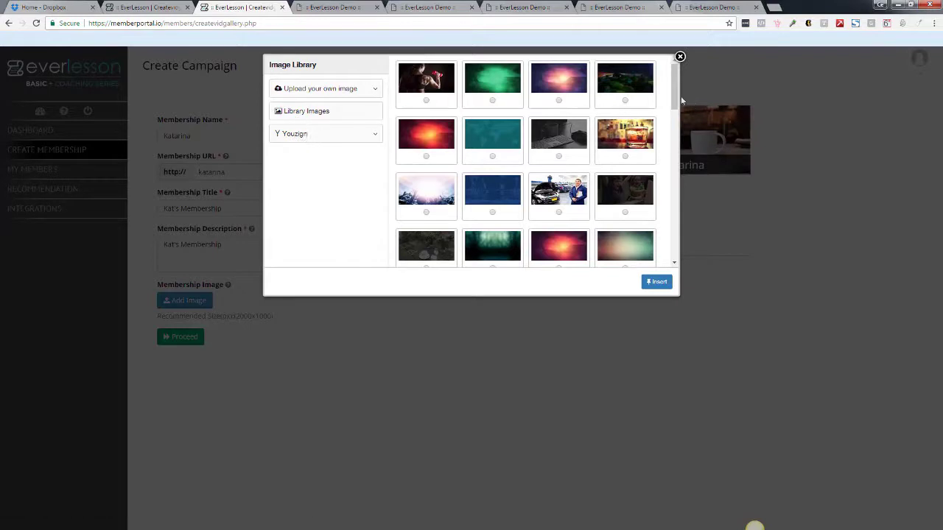
drag(676, 89, 674, 88)
drag(674, 92, 666, 153)
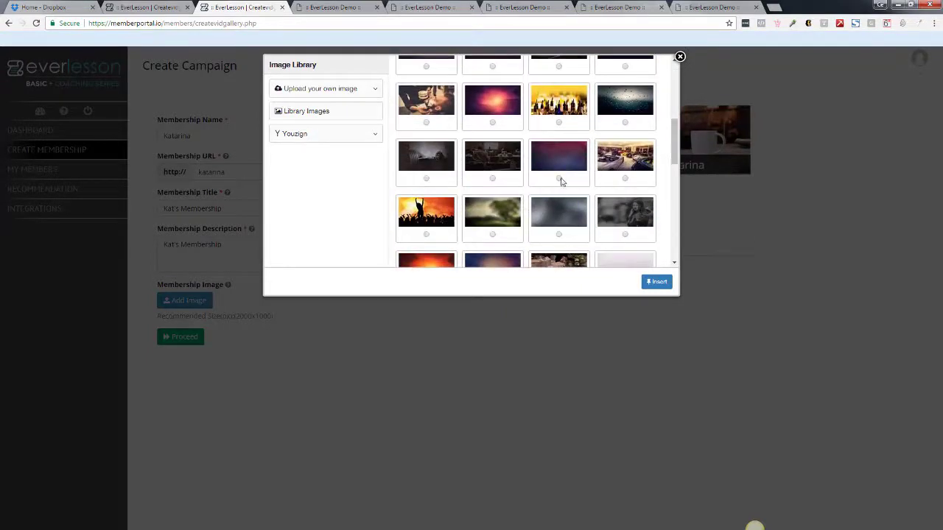
click(657, 285)
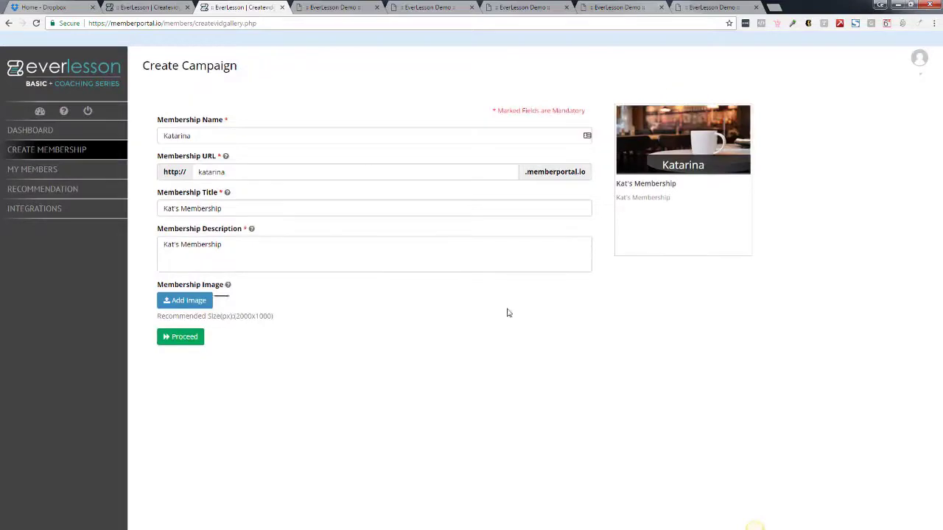
- Save the membership details, preview Theme 2, and apply it as the membership template
click(181, 337)
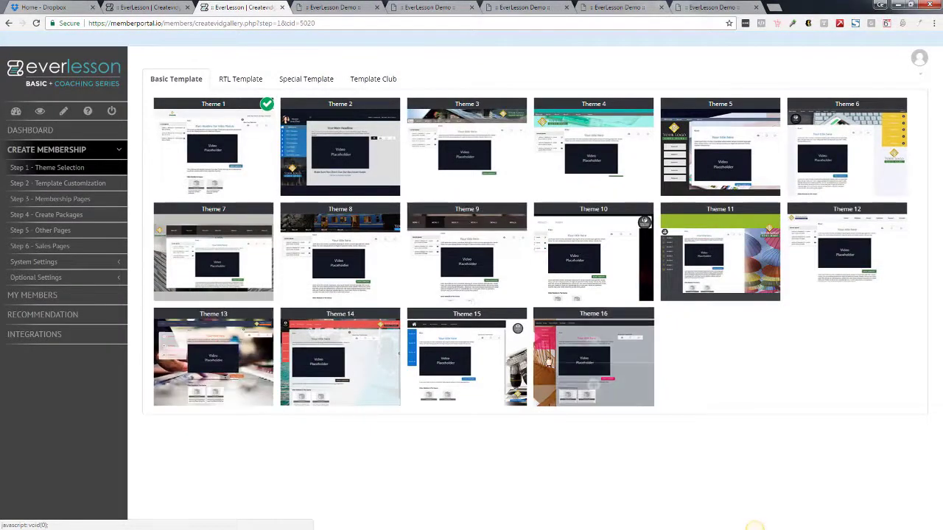
mouse_move(339, 156)
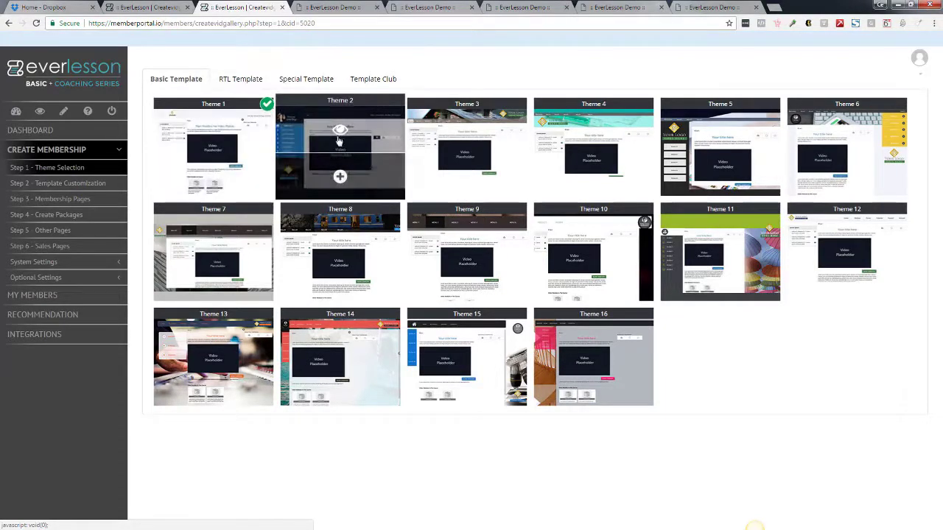
click(340, 132)
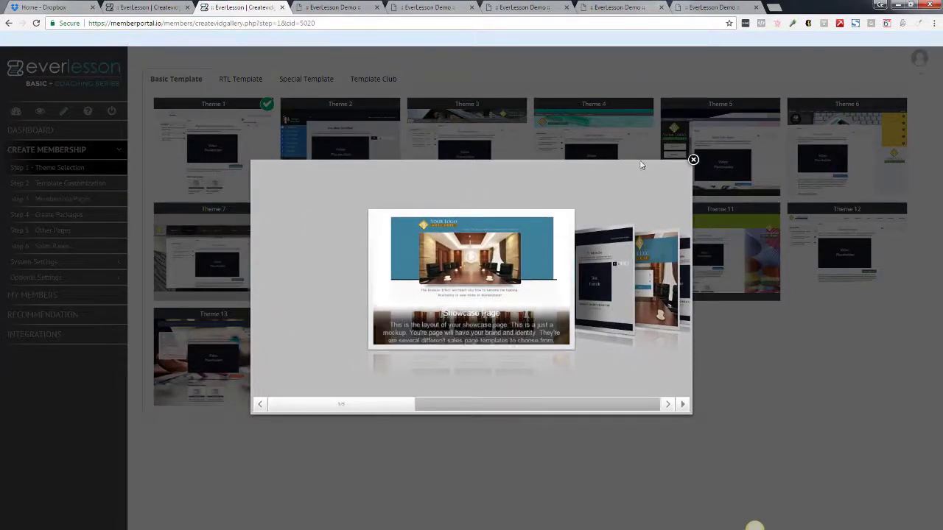
click(693, 159)
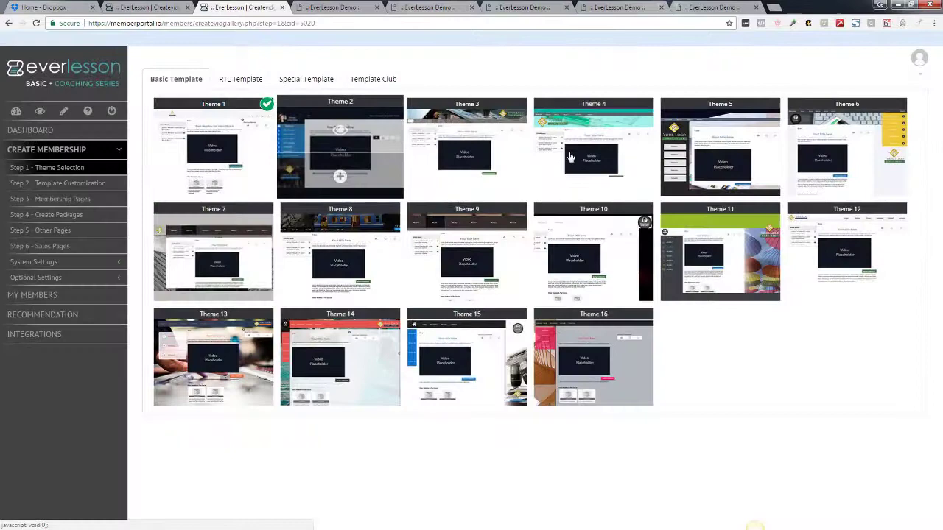
click(340, 178)
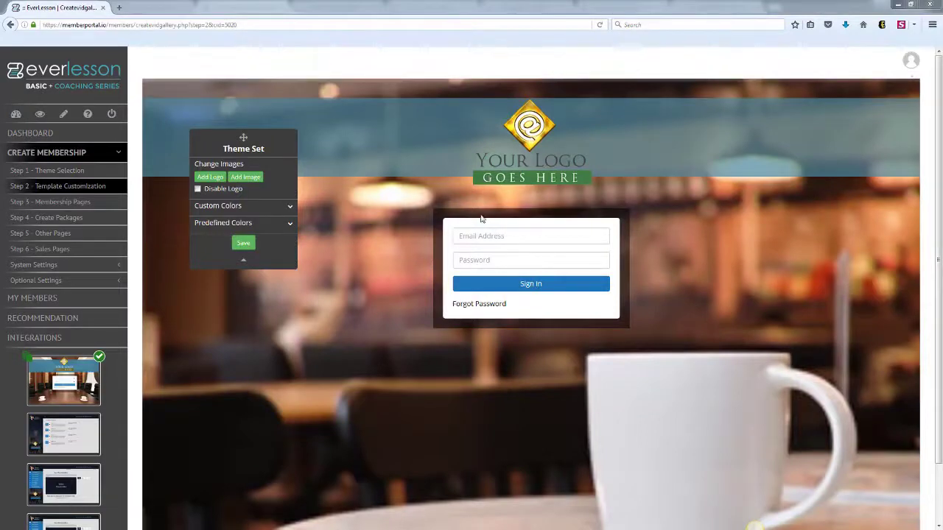
- Set the login page background to the laptop typing photo with Cover/Stretch background type
drag(242, 136, 287, 106)
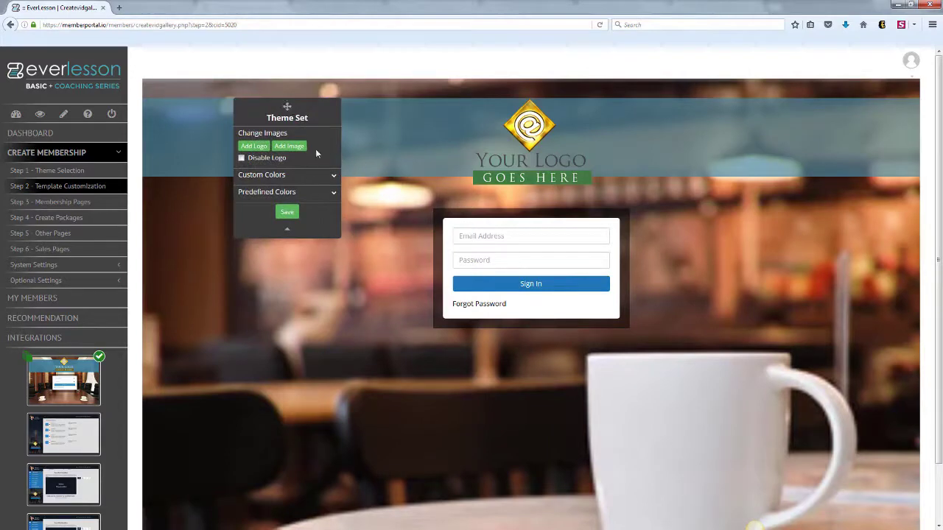
click(293, 150)
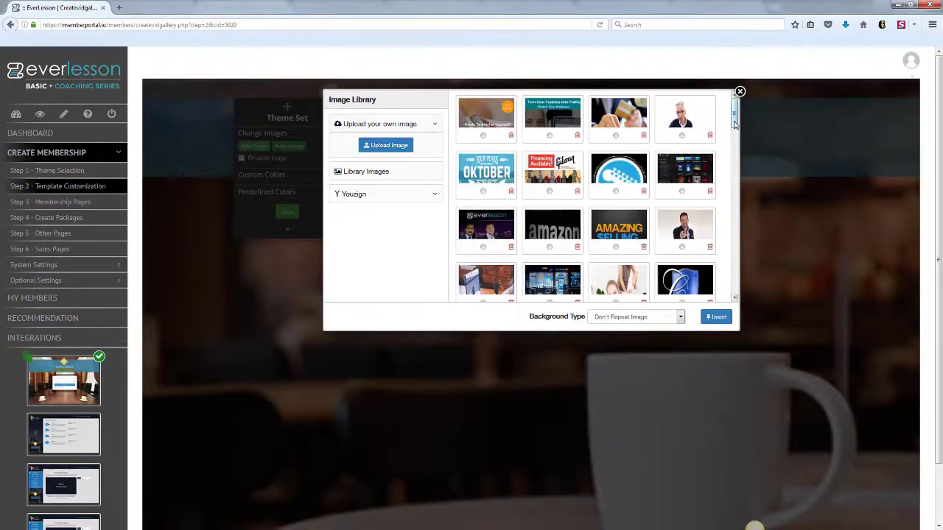
scroll(734, 123, down, 2)
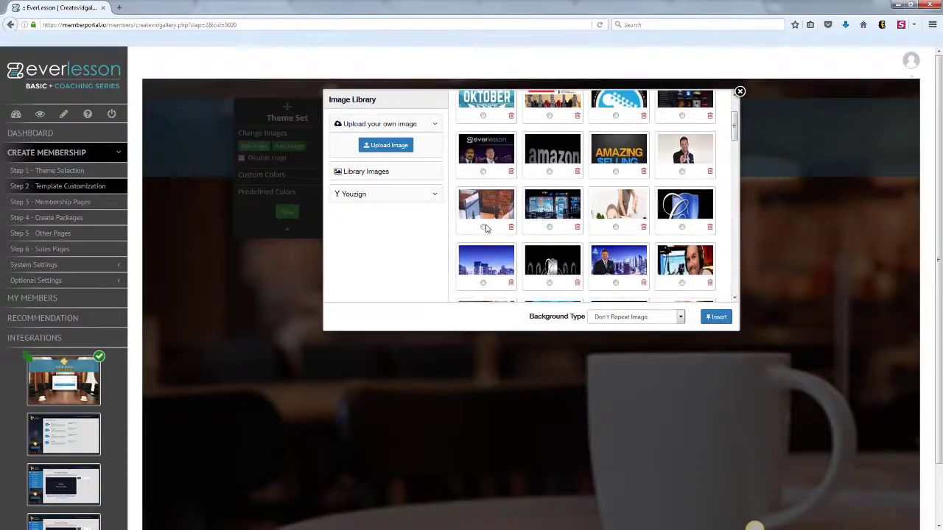
click(679, 317)
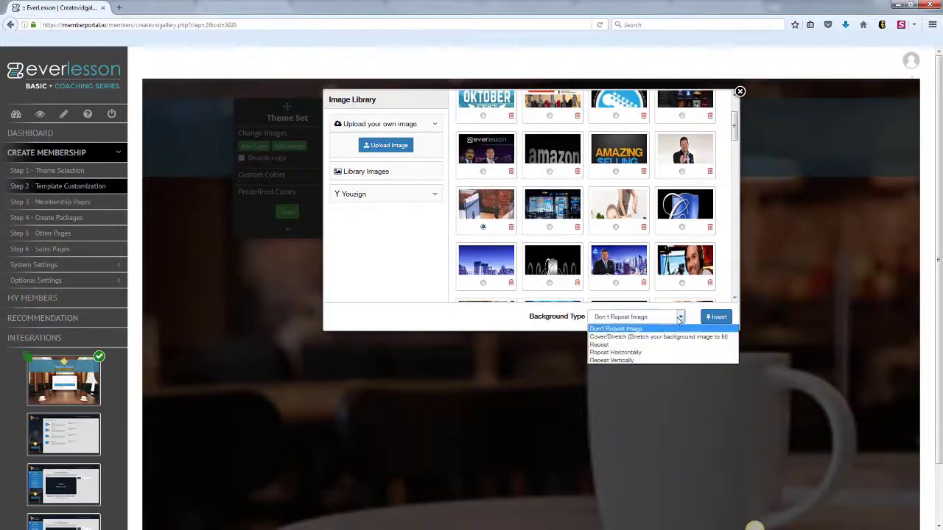
click(658, 336)
click(716, 317)
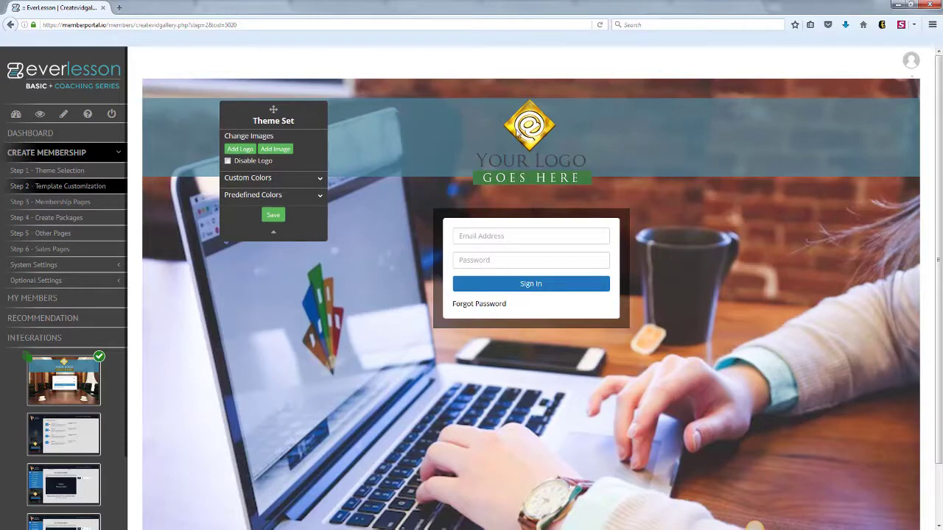
- Keep the laptop-typing login background on this page only, not theme-wide, and save it
click(27, 358)
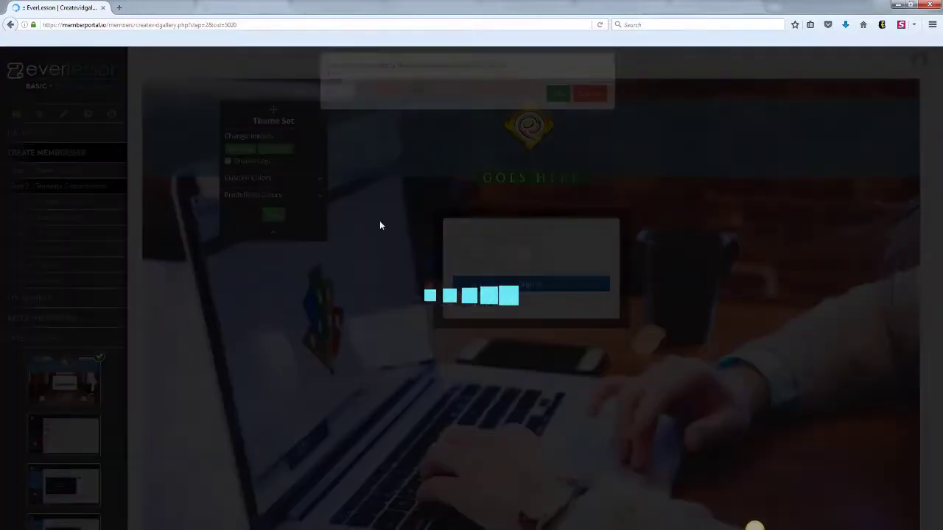
mouse_move(568, 146)
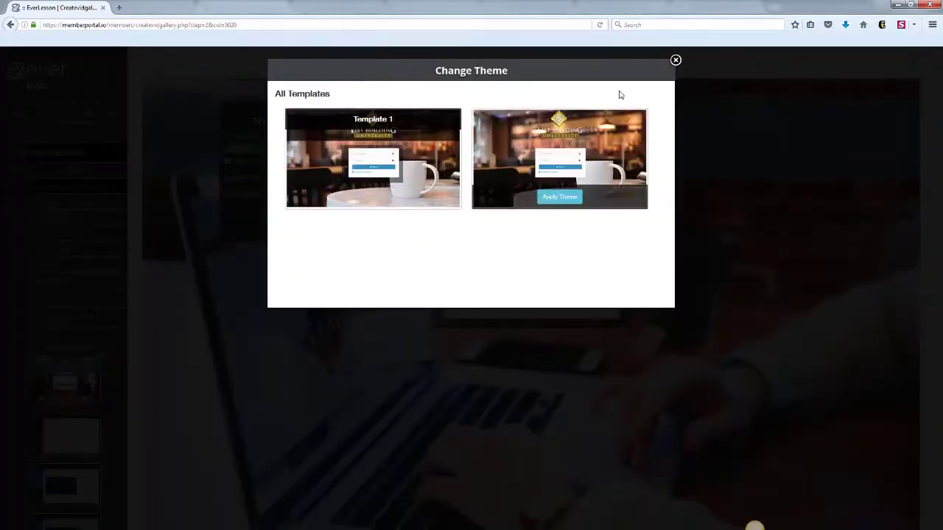
click(675, 59)
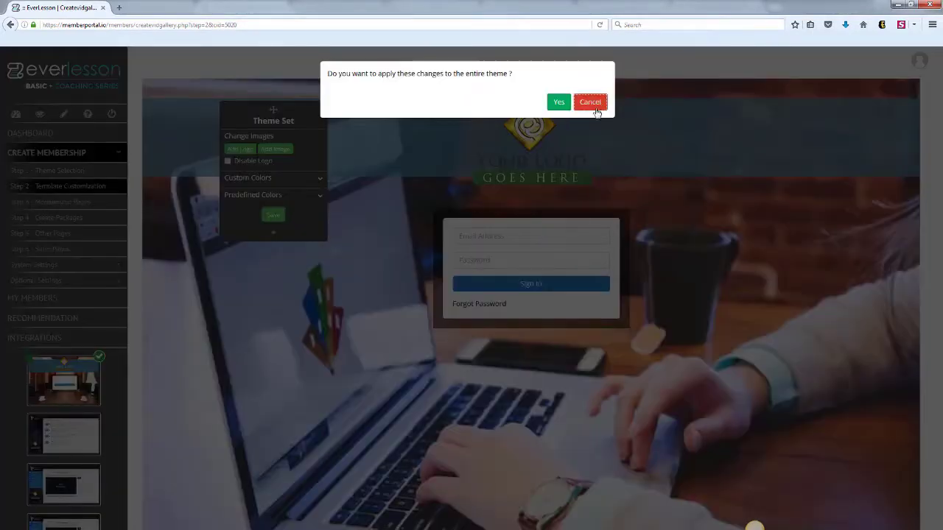
click(600, 105)
click(274, 218)
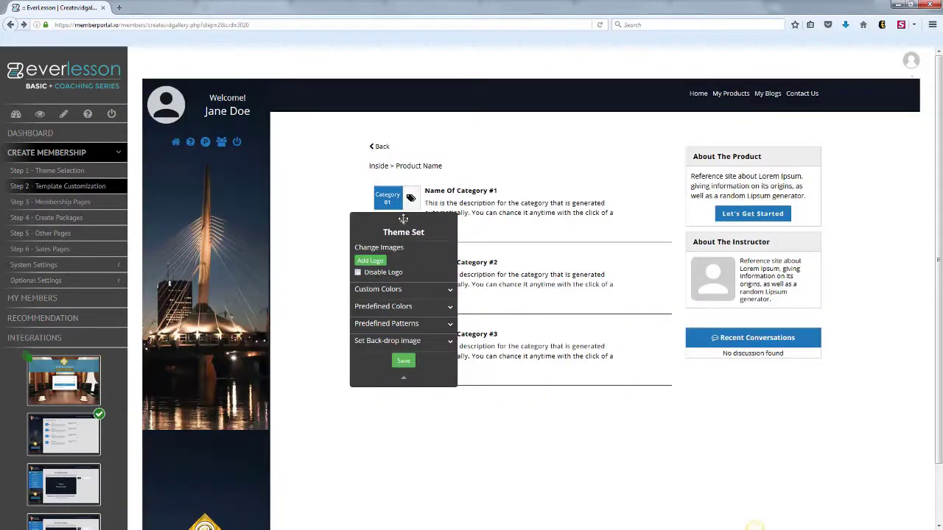
- Turn off the page logo, review Custom Colors, then return the preview to the product-category template
drag(398, 218, 306, 240)
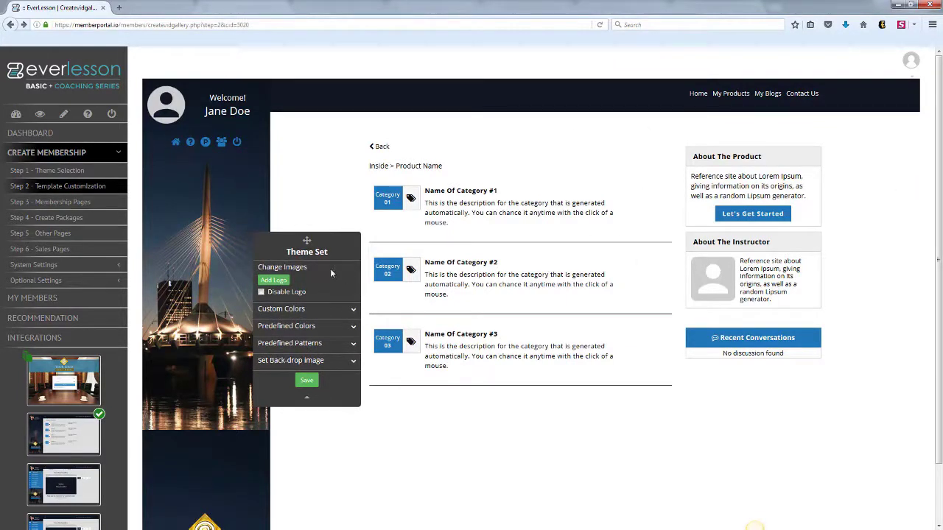
click(262, 293)
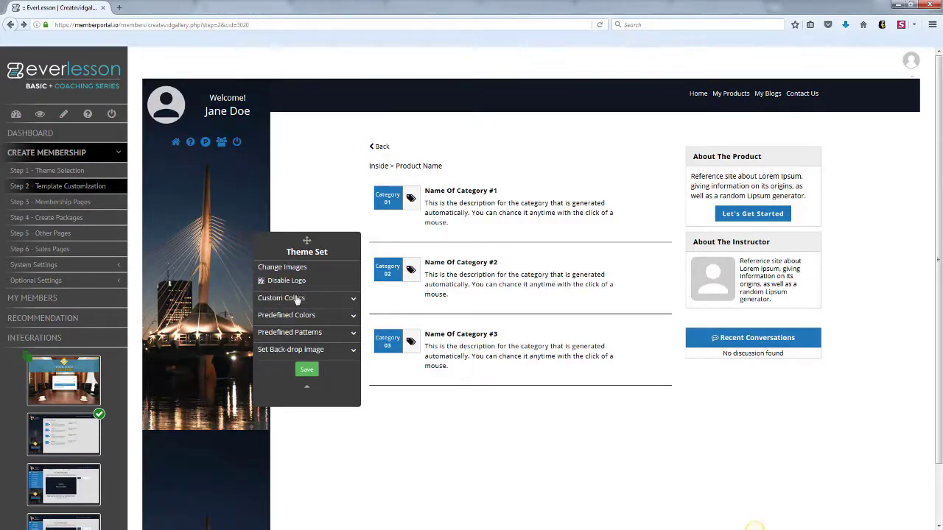
click(335, 302)
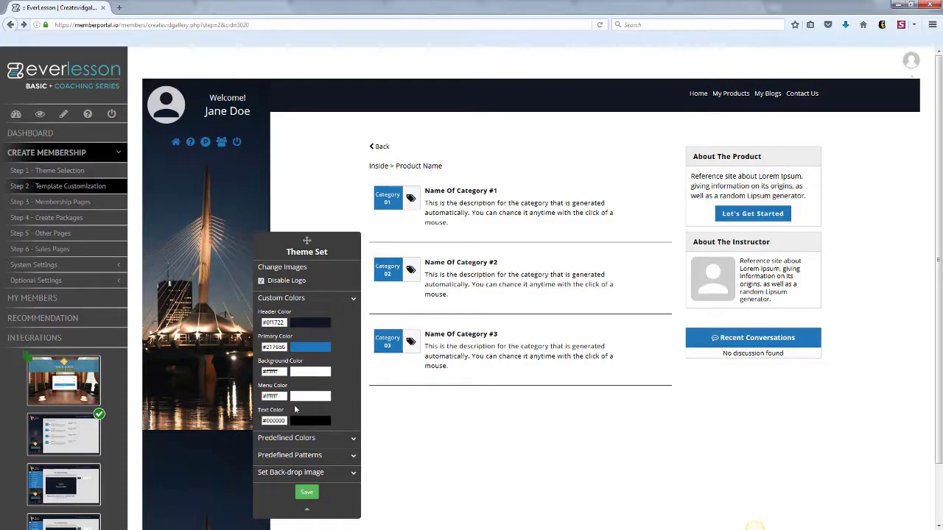
drag(308, 241, 290, 168)
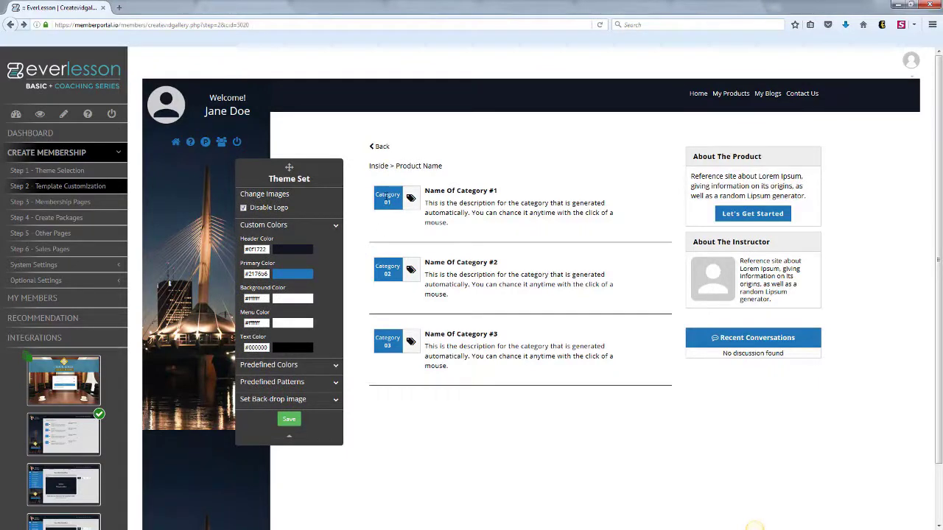
click(267, 226)
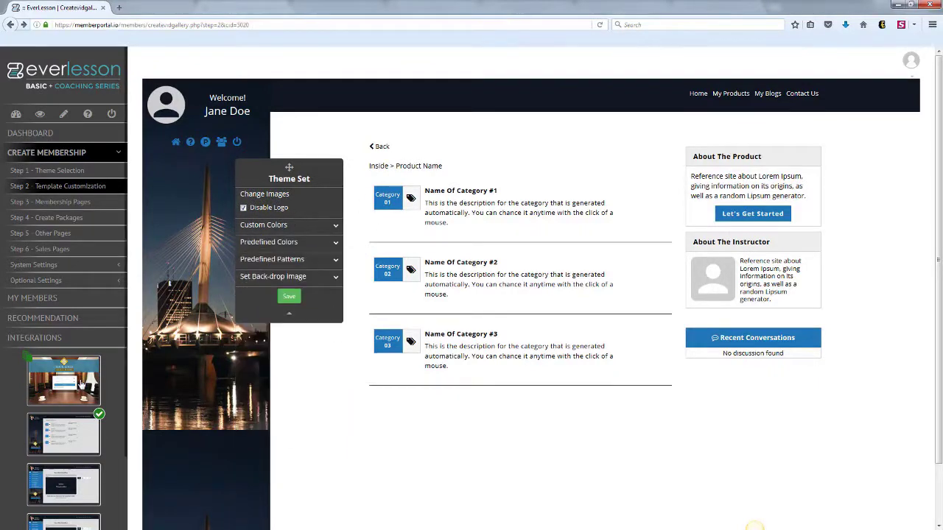
click(65, 381)
click(77, 433)
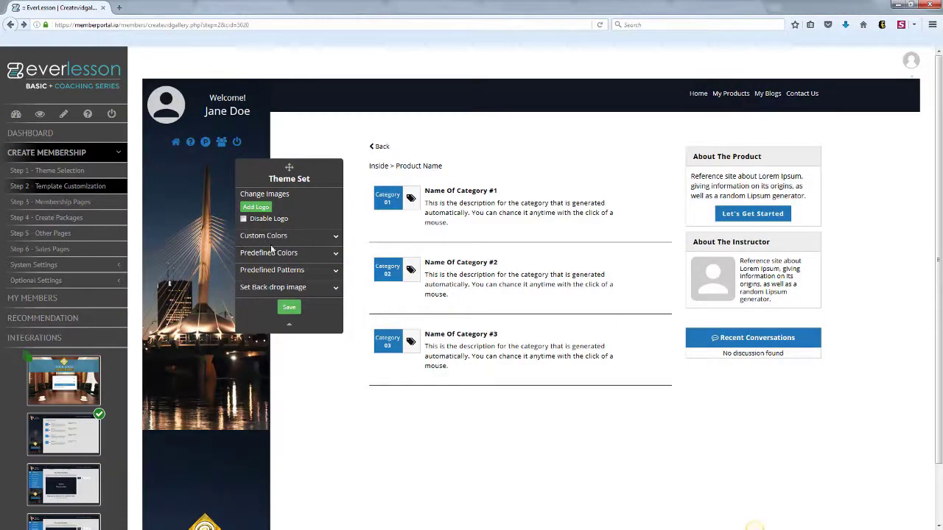
- Try out the first row of predefined colour palettes on the template
click(335, 254)
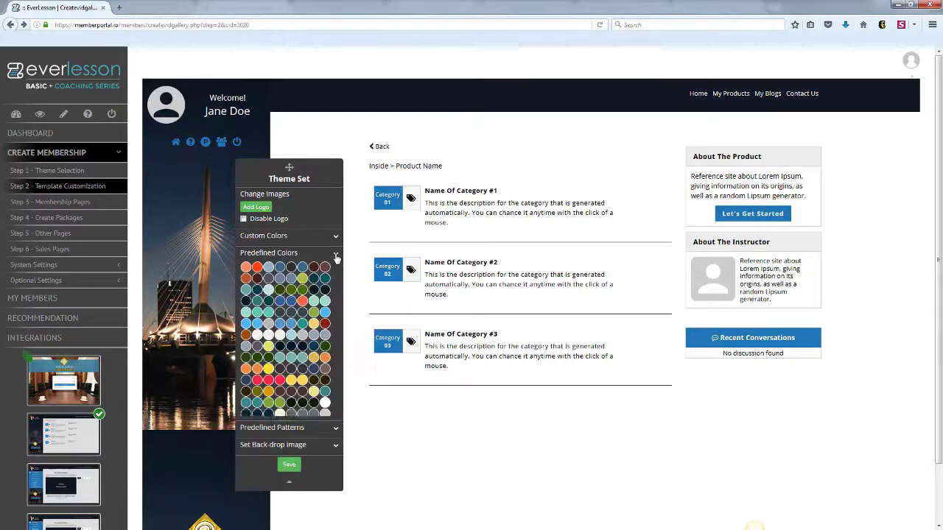
click(246, 267)
click(257, 268)
click(269, 267)
click(280, 267)
click(291, 267)
click(302, 267)
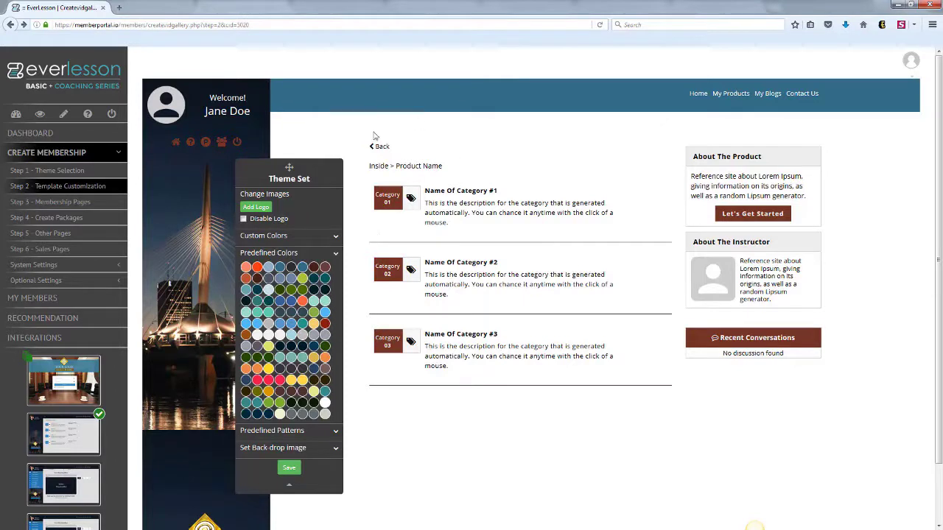
- Compare reddish, green-blue, navy and red palettes, settling on a teal header with orange accents
click(280, 302)
click(291, 312)
click(302, 347)
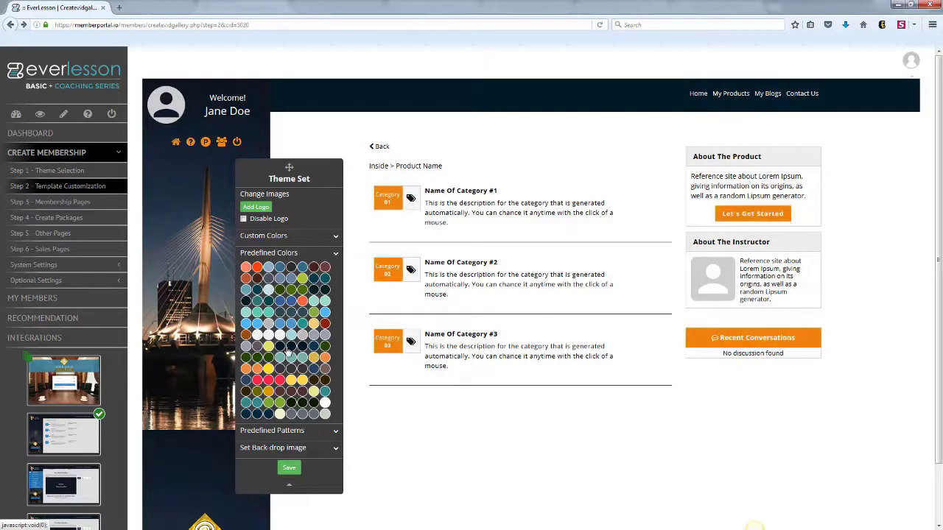
click(280, 351)
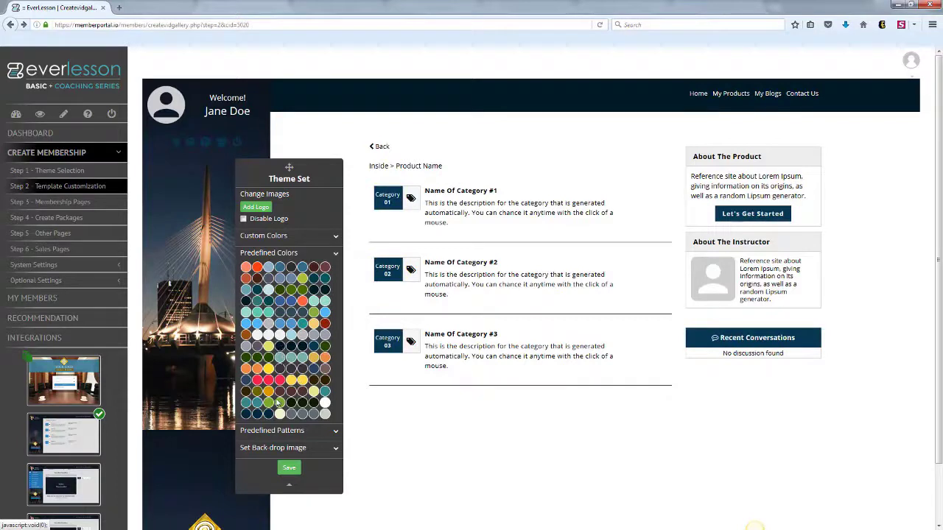
click(255, 415)
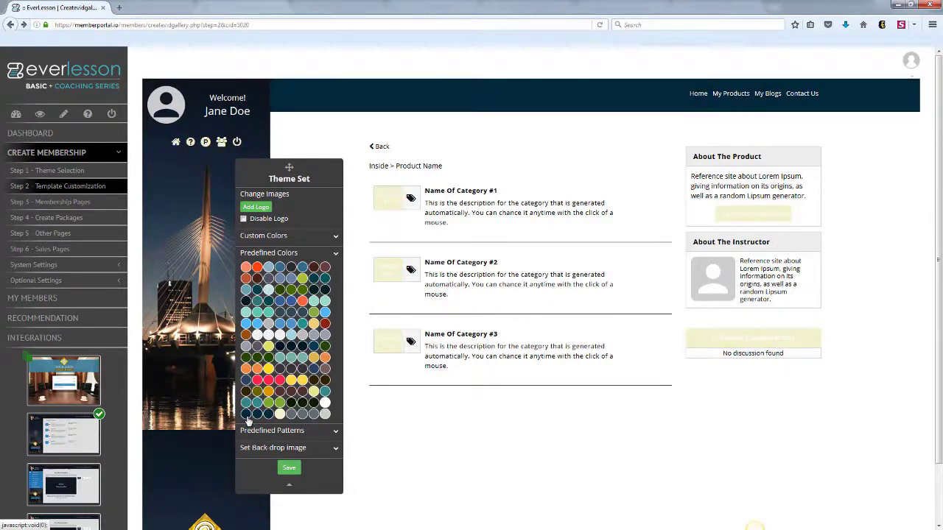
click(257, 404)
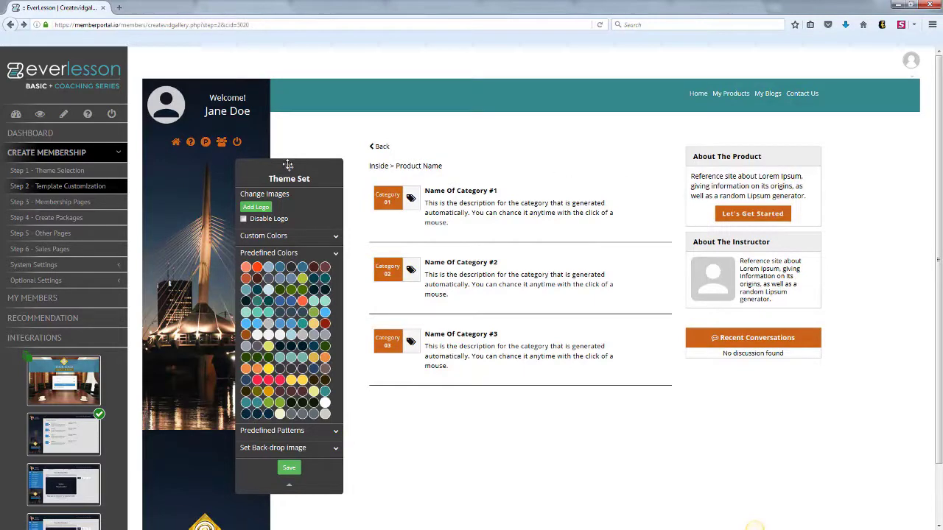
drag(288, 164, 430, 108)
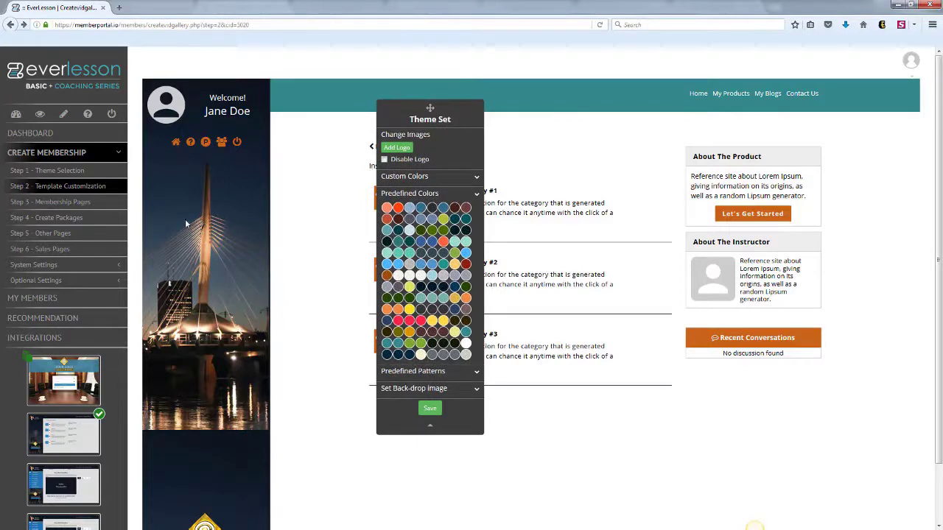
- Set the sidebar backdrop to the purple stock library image with a chosen background type
click(477, 389)
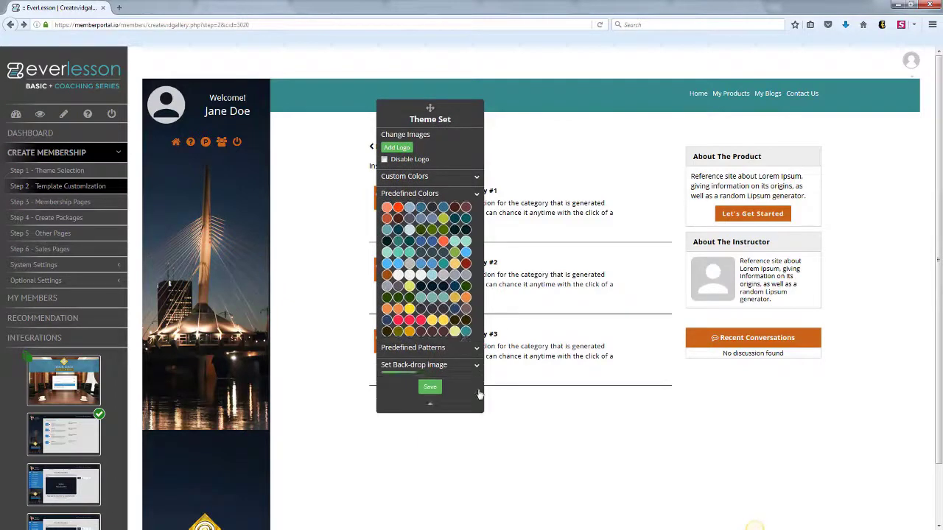
click(399, 240)
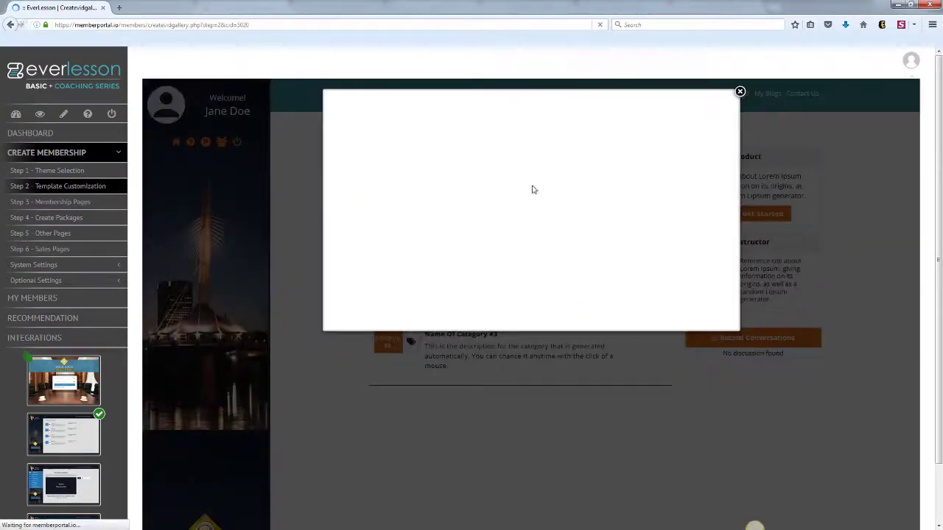
click(399, 174)
drag(736, 120, 740, 187)
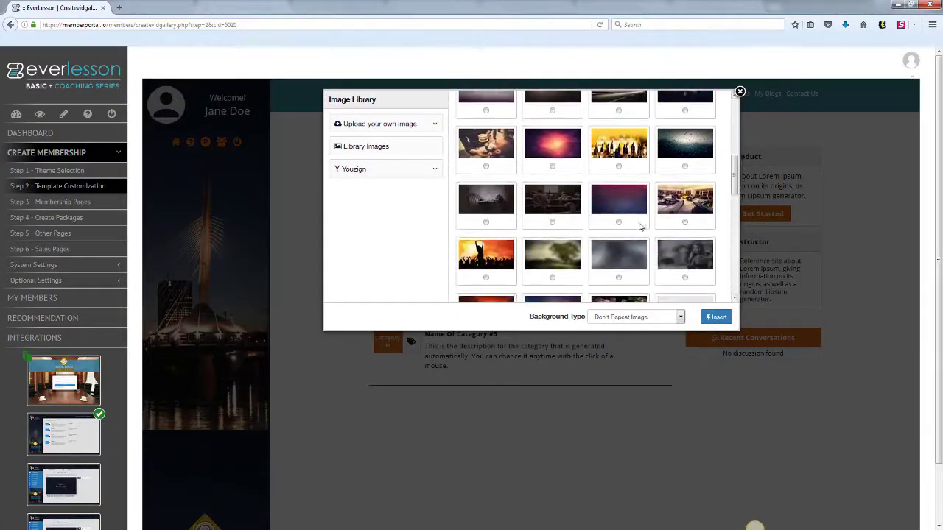
click(619, 222)
click(681, 317)
click(670, 339)
click(715, 316)
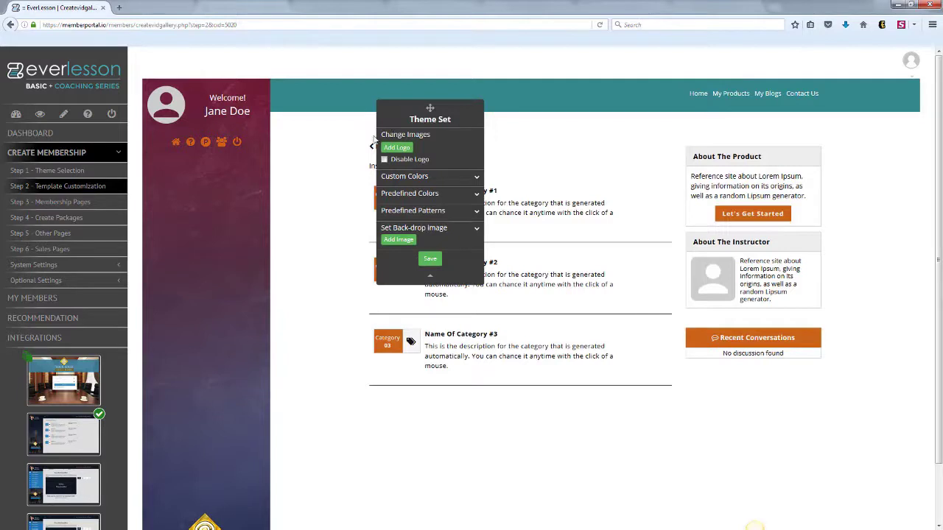
- Apply the slate grey predefined colour palette to the template
click(475, 193)
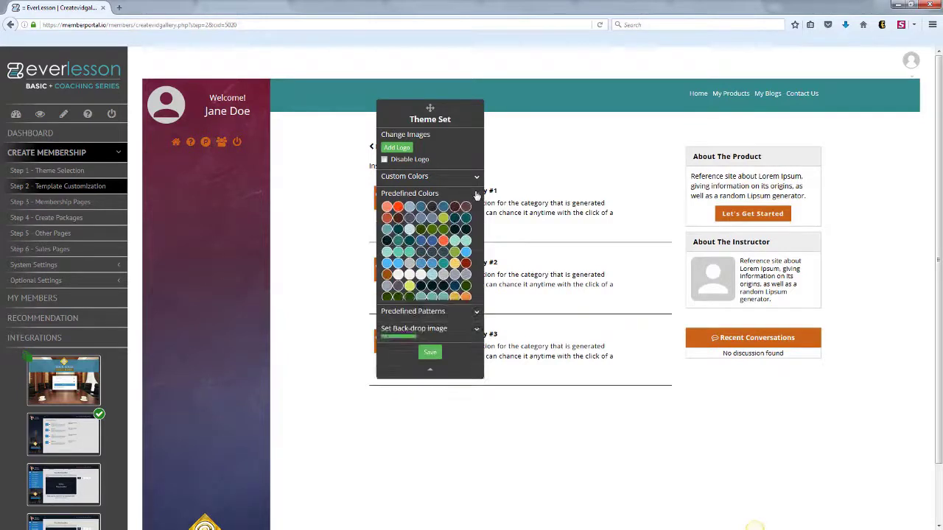
click(398, 220)
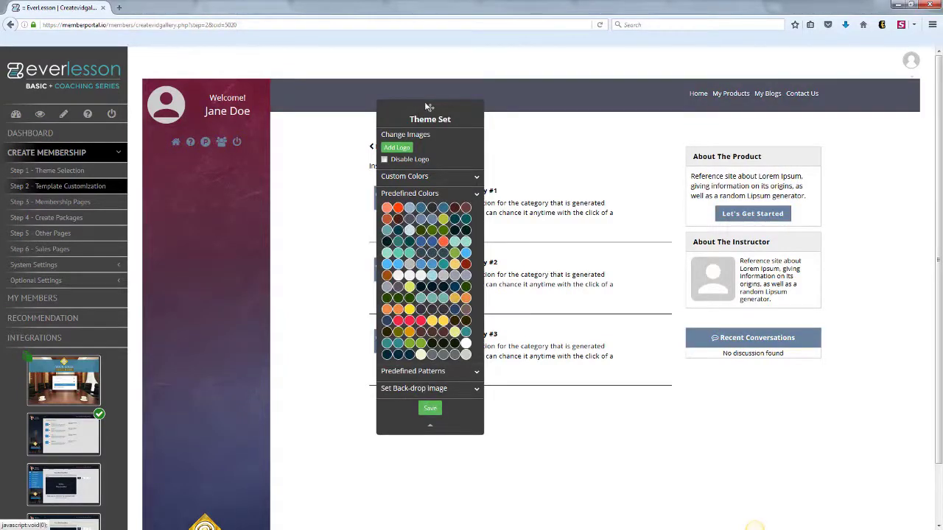
drag(429, 105, 411, 112)
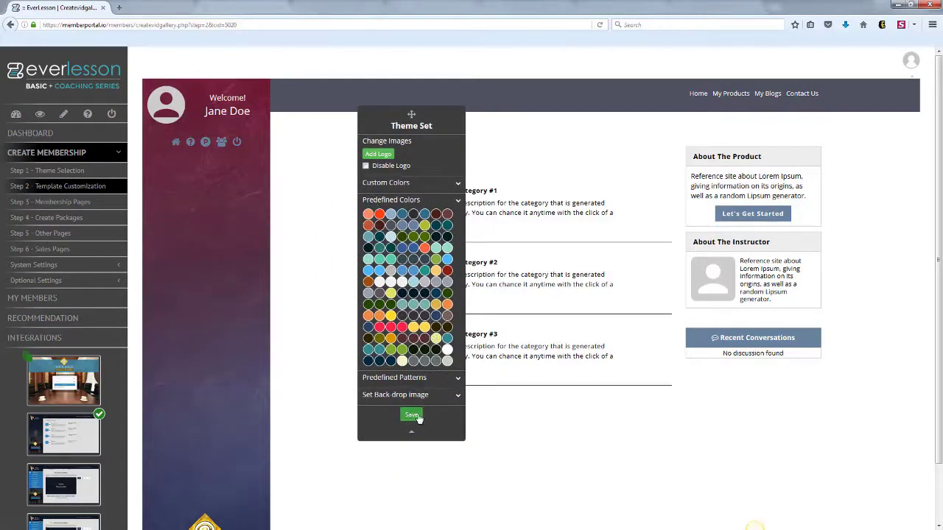
click(412, 416)
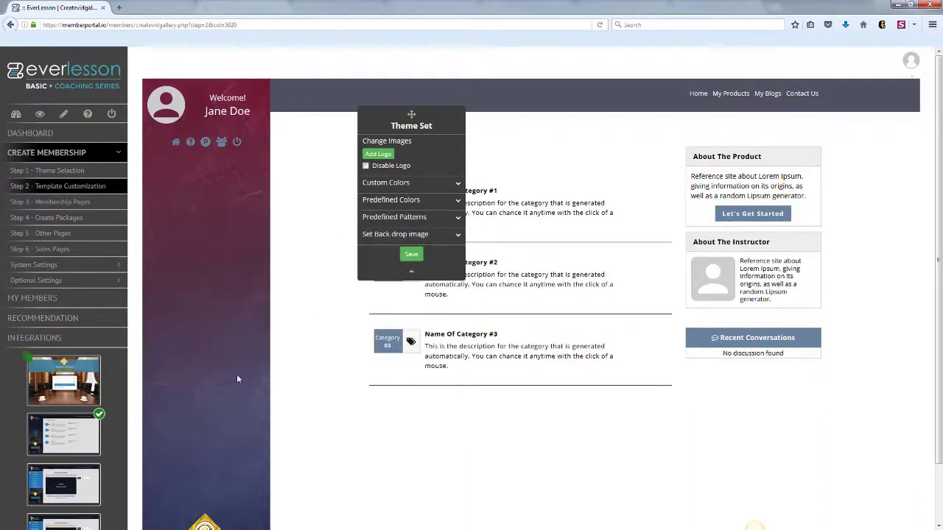
- Preview the video-module and content-module pages and save the template customisation
click(44, 491)
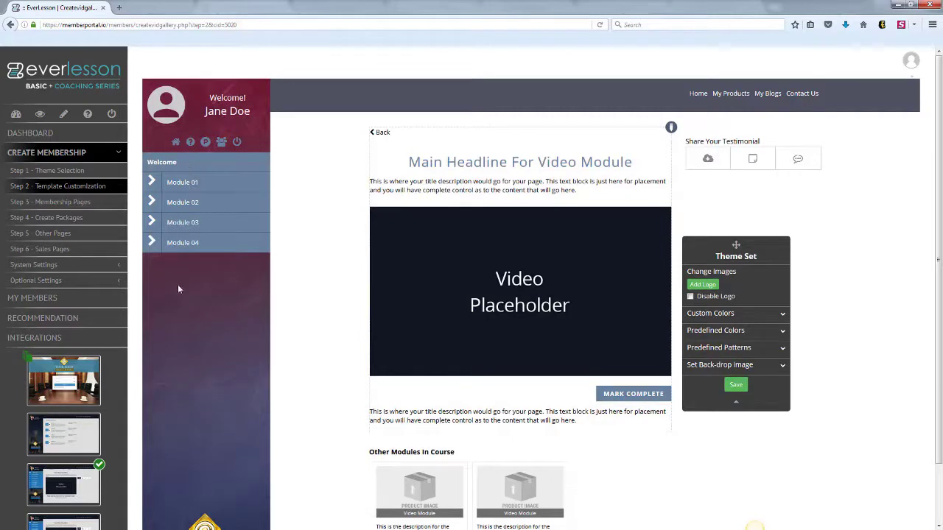
click(71, 525)
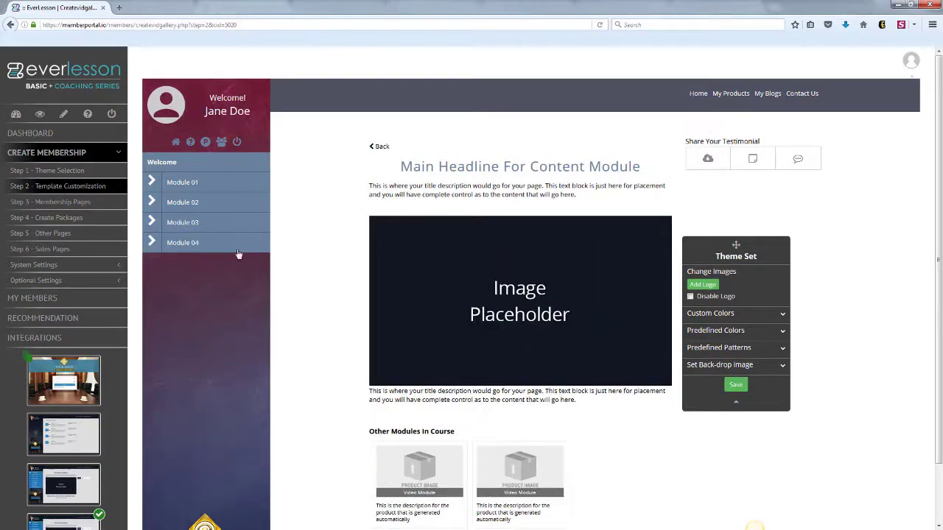
click(736, 386)
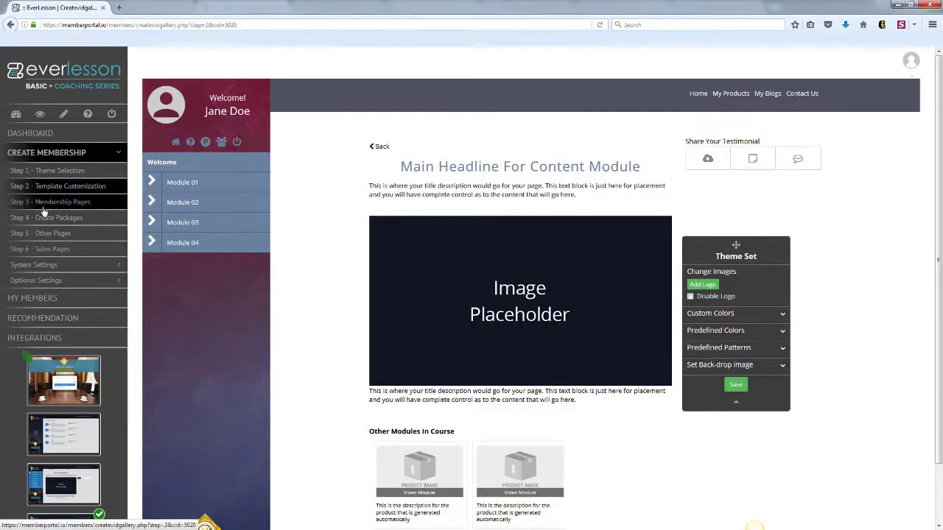
- Go to Membership Pages, expand the default product's content, and dismiss the new-product dialog
click(43, 208)
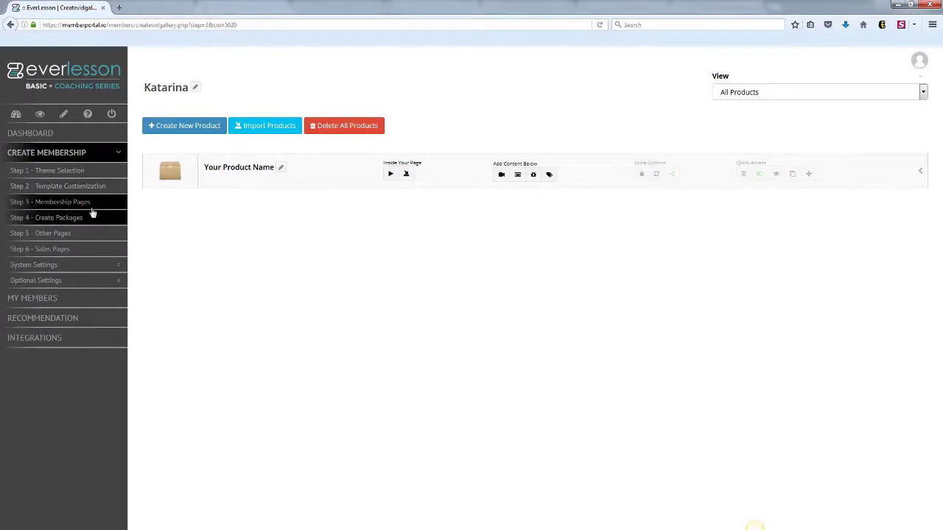
click(922, 173)
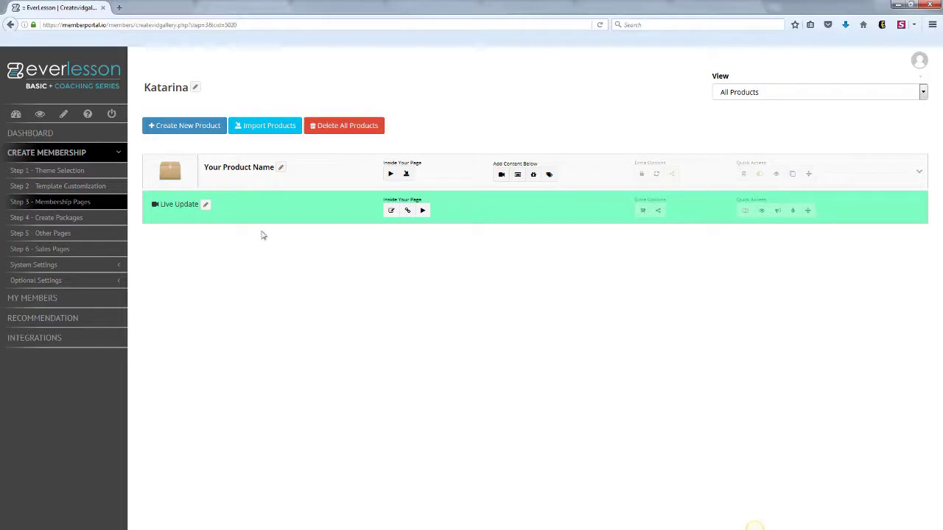
click(189, 128)
click(244, 110)
click(258, 145)
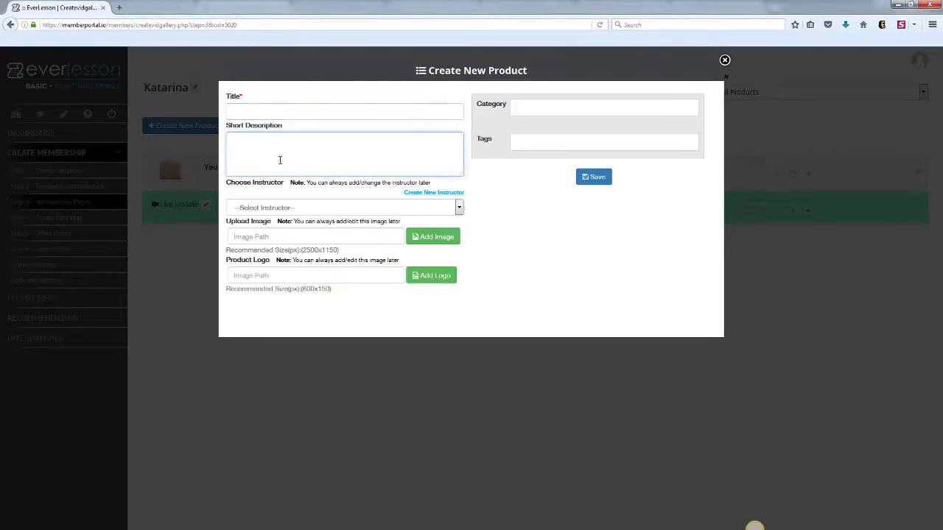
click(725, 60)
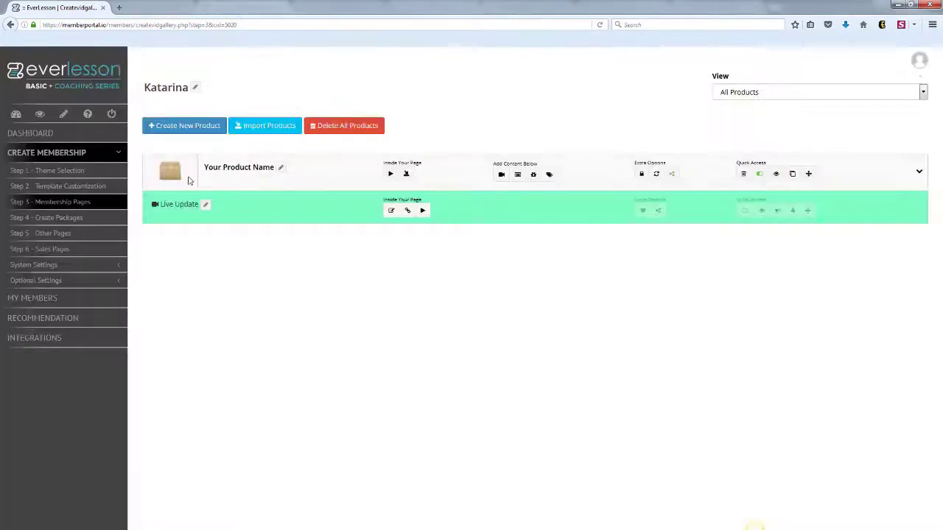
- Retitle the placeholder product as the instructor's Green Screen Training, add a green-screen description, and assign the instructor
click(279, 168)
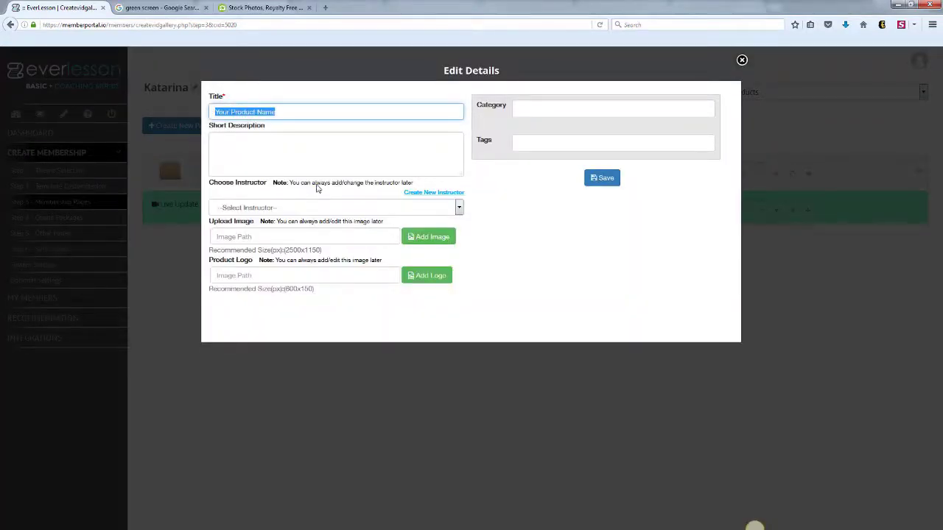
key(BackSpace)
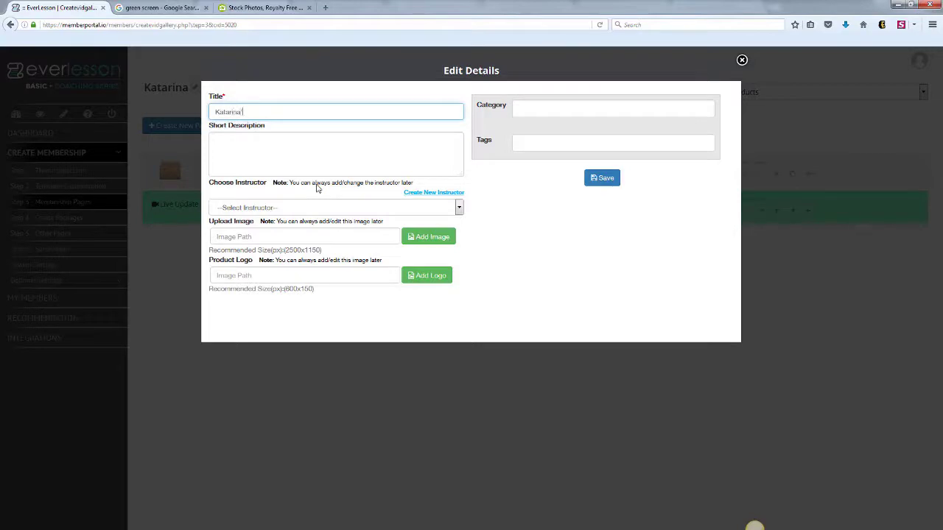
text(Katarina's Green Screen Training)
key(Tab)
text(In th)
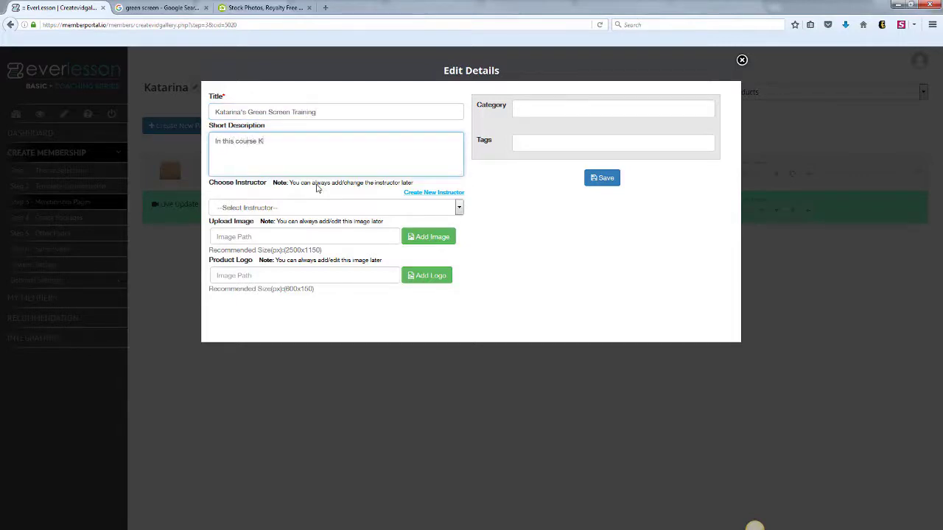
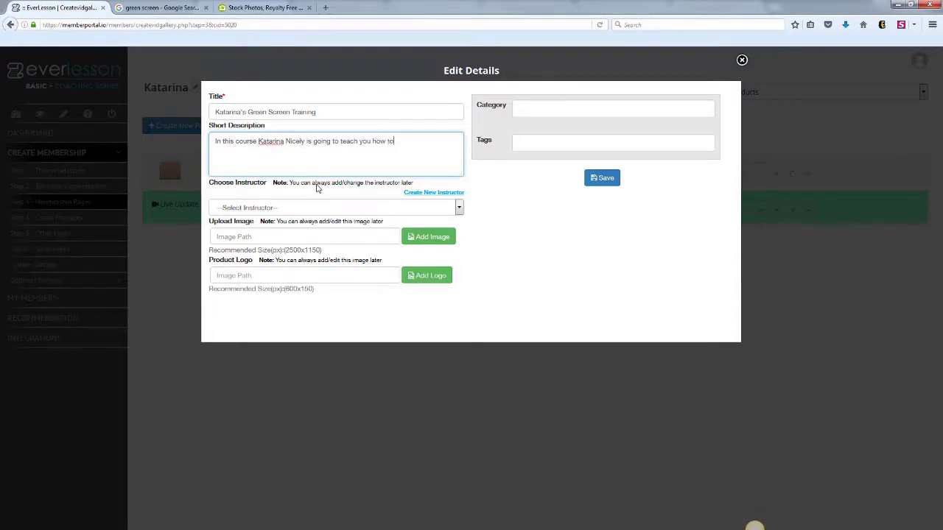
text( create your own Green Screen Videos)
click(445, 196)
click(458, 209)
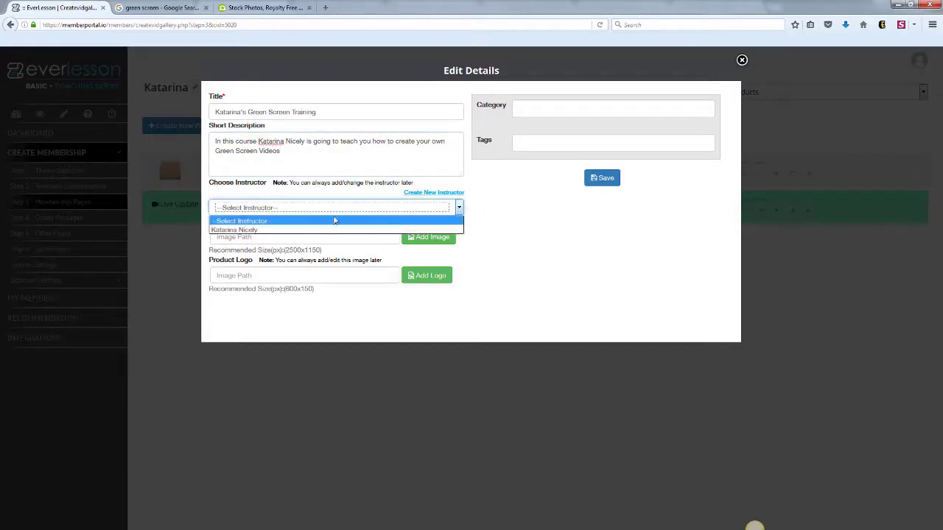
click(320, 229)
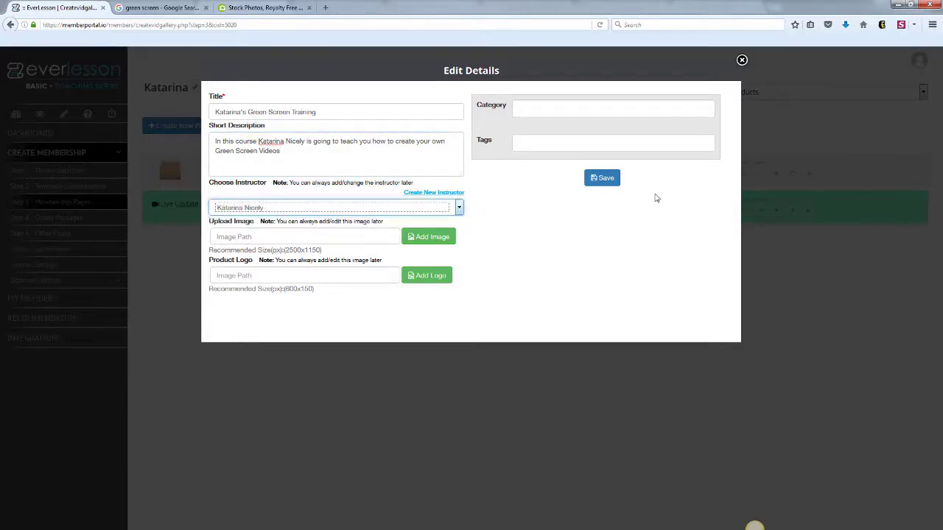
- Browse Google green-screen images and a stock photo site, then return to EverLesson's image library
click(434, 237)
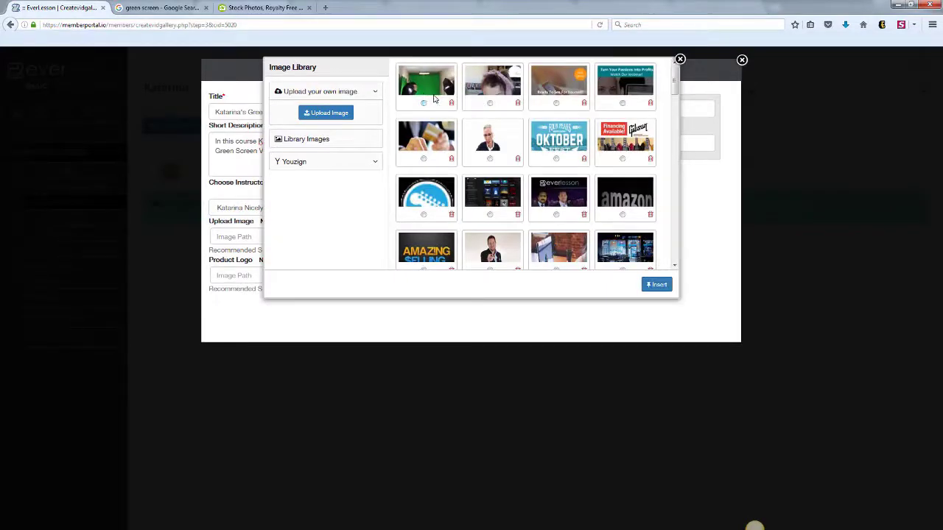
click(196, 9)
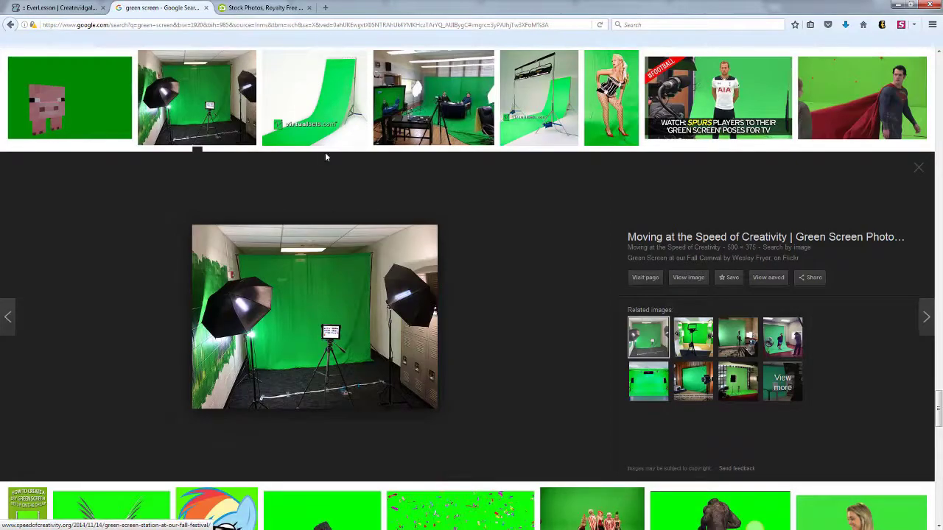
click(263, 8)
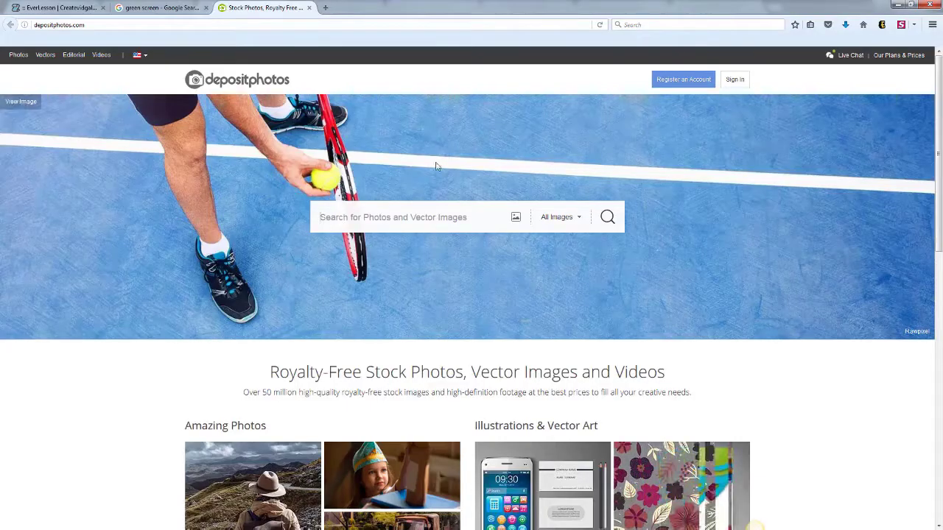
click(459, 225)
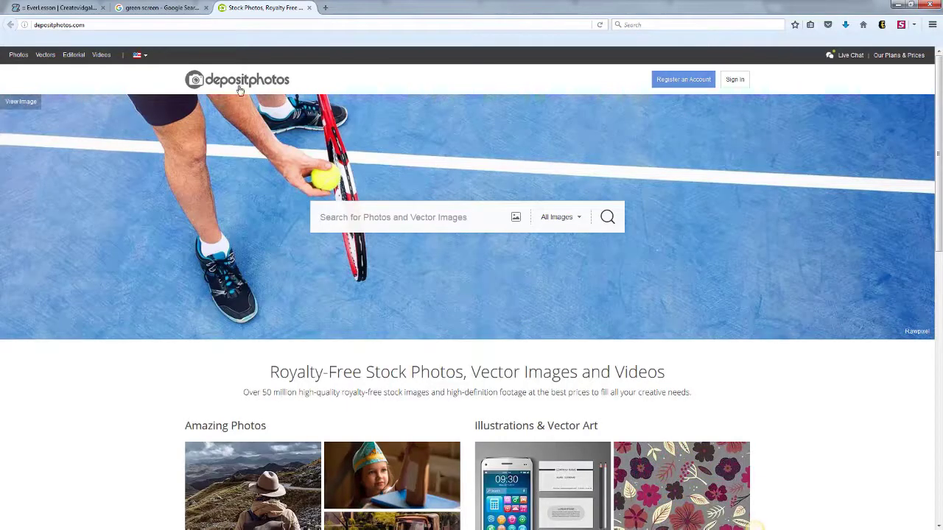
click(160, 13)
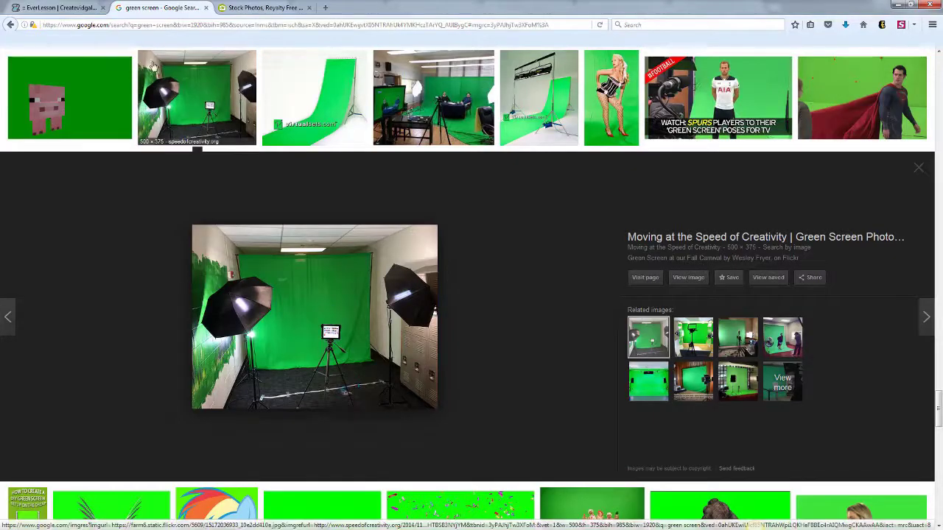
click(72, 9)
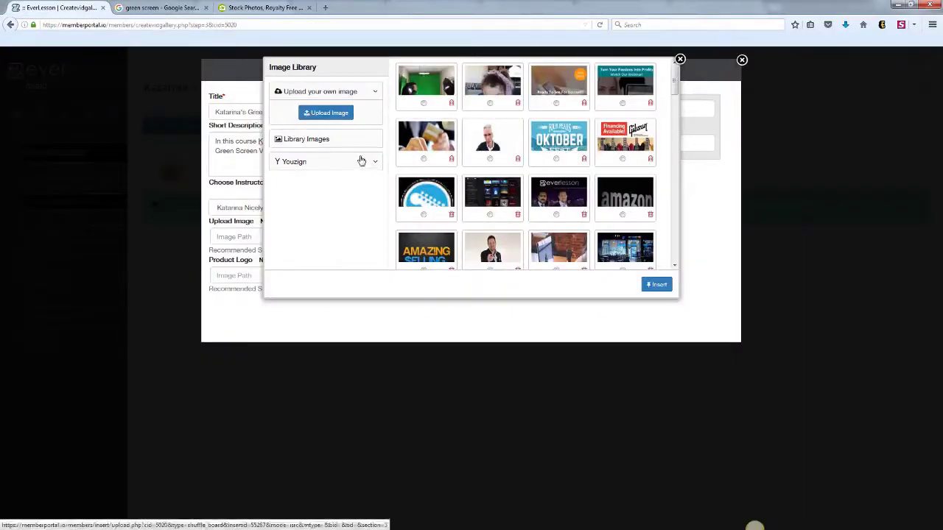
- Select the green-screen studio photo in the Image Library and insert it as the product image
click(423, 103)
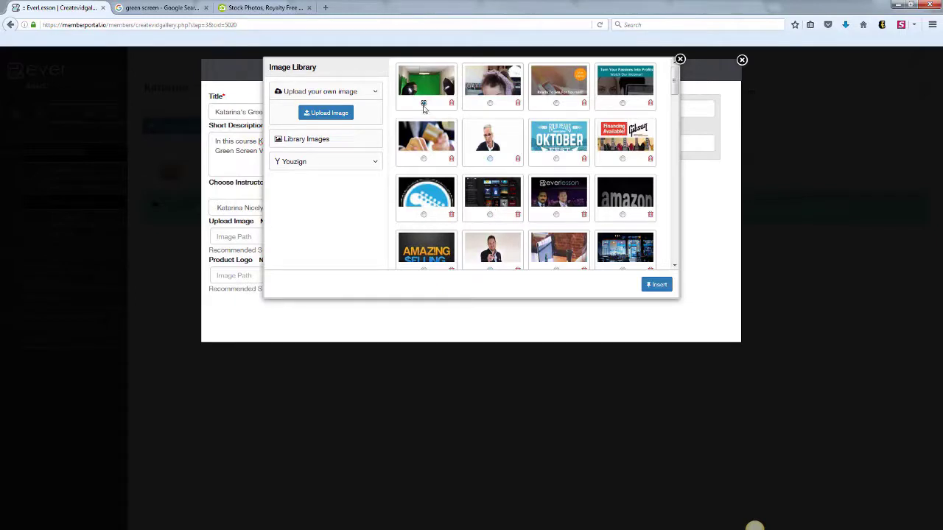
click(658, 284)
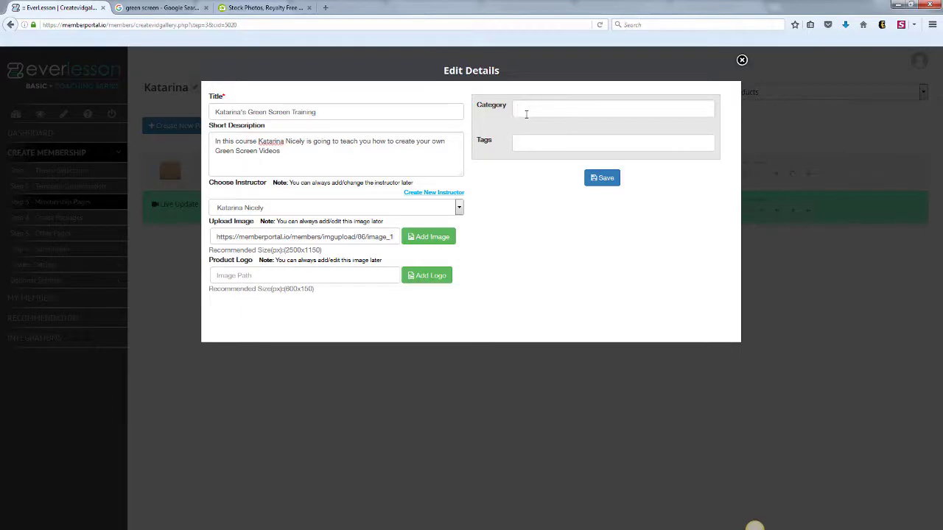
- Add category 'green screen trainnig', tags 'green screen' and the instructor's first name, then save
text(green)
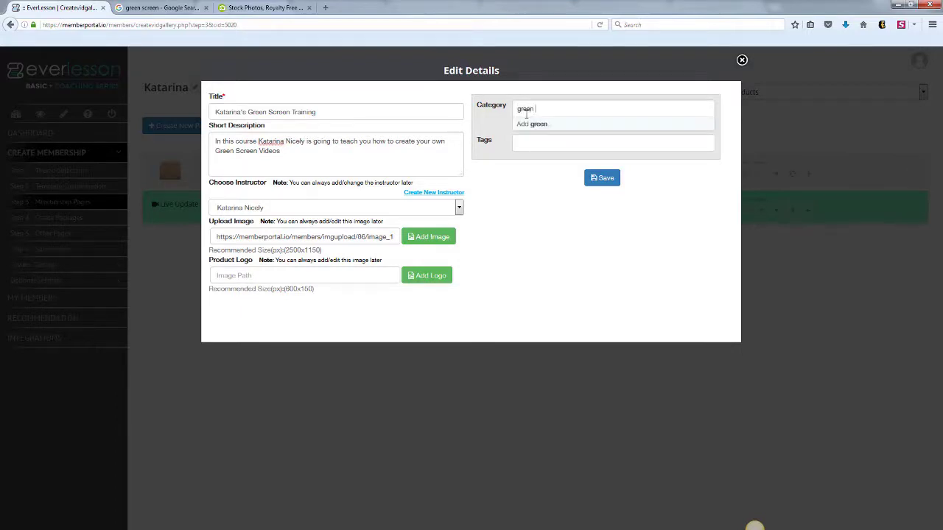
text( screen trainnig)
click(527, 123)
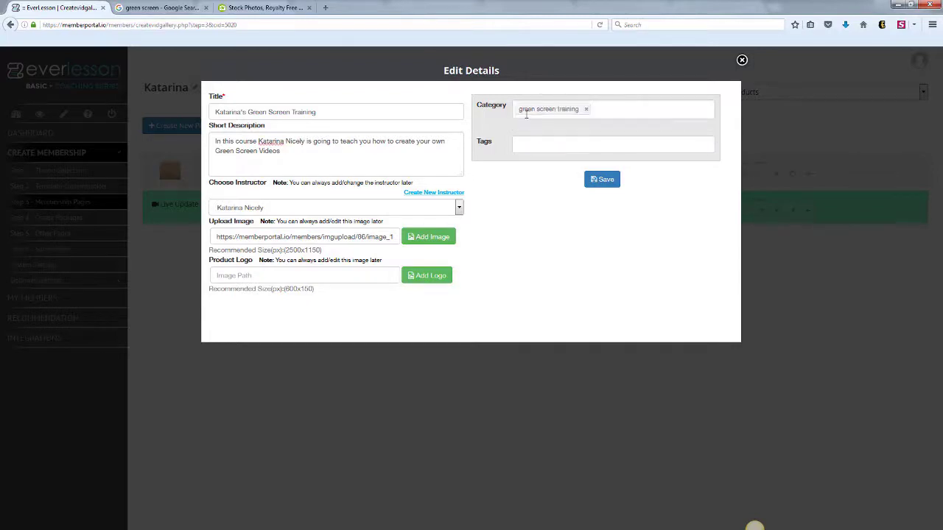
click(542, 140)
text(gr)
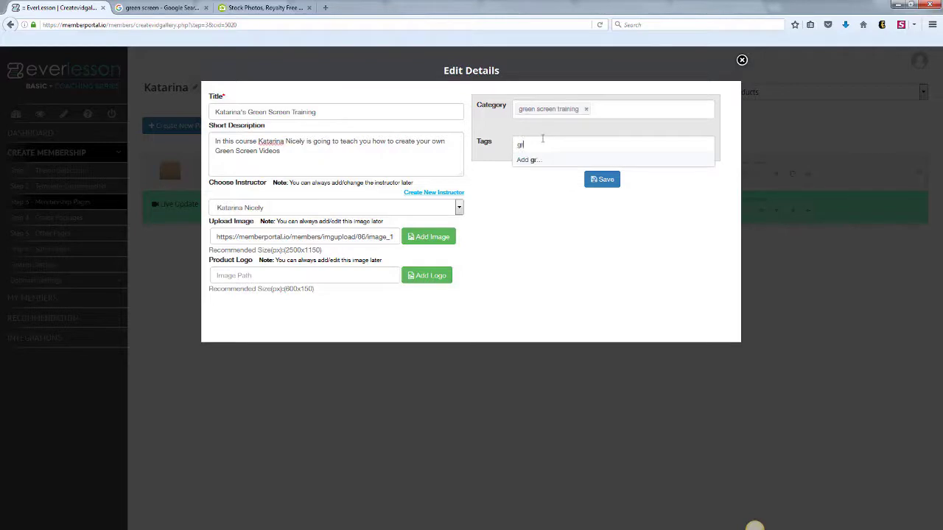
text(een screen)
key(Return)
text(ka)
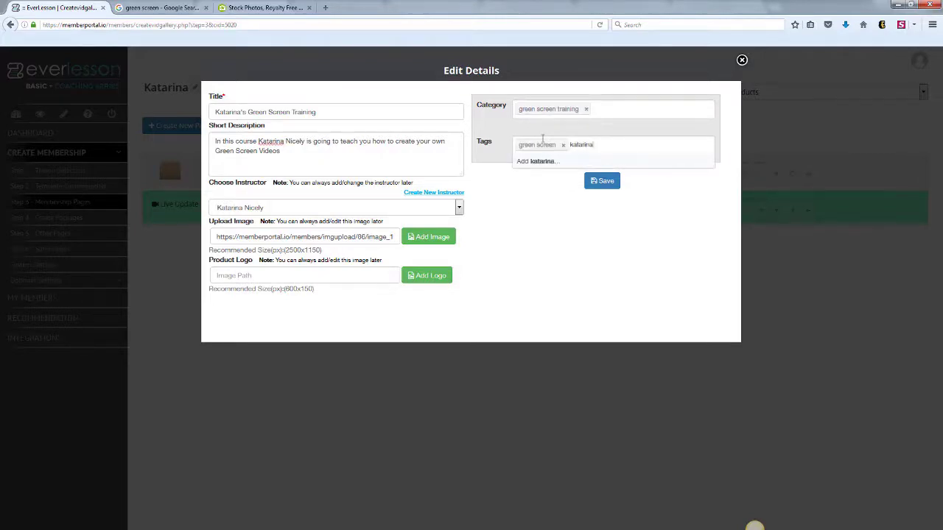
text(tarina)
key(Return)
click(608, 180)
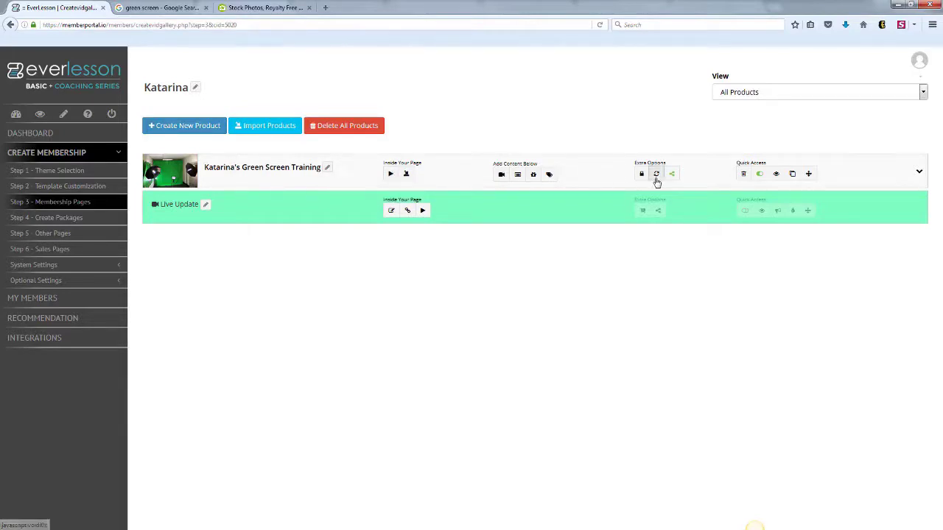
click(776, 174)
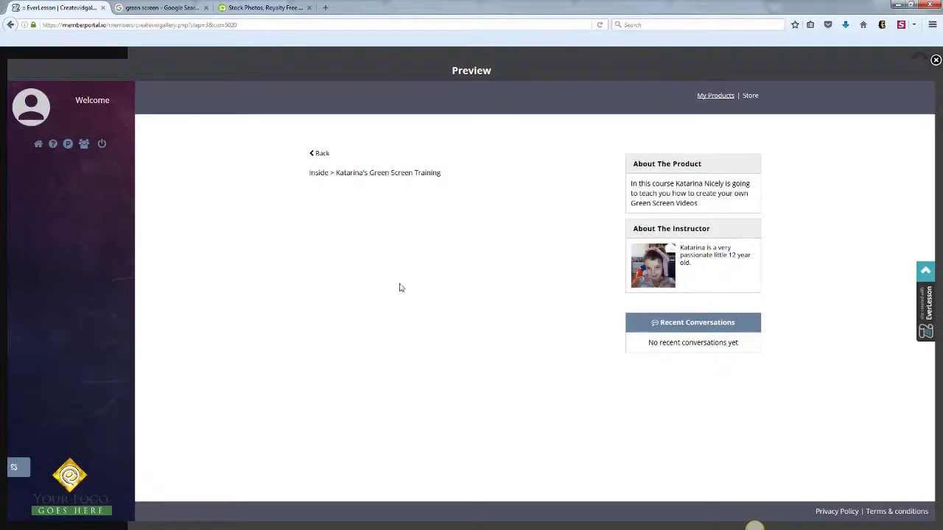
click(934, 61)
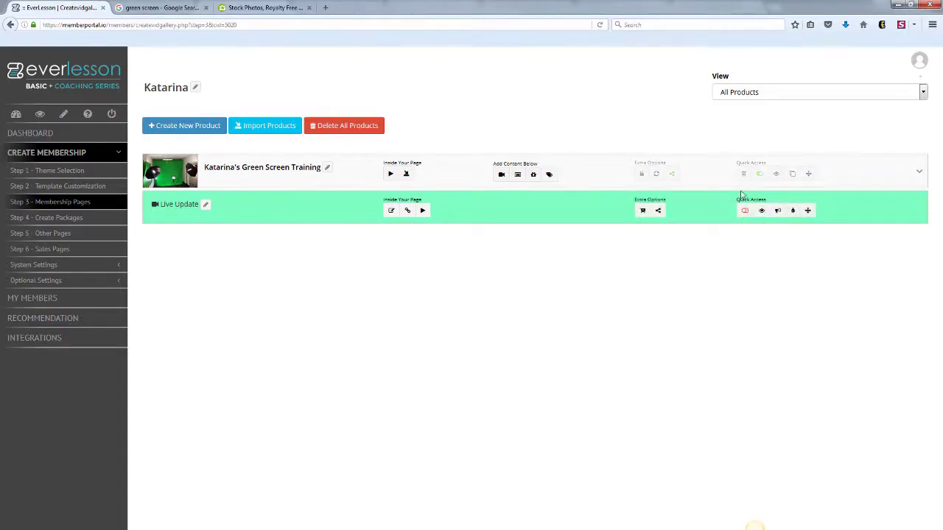
- Keep the product filter on all products and briefly check Live Update's broadcast settings
click(923, 99)
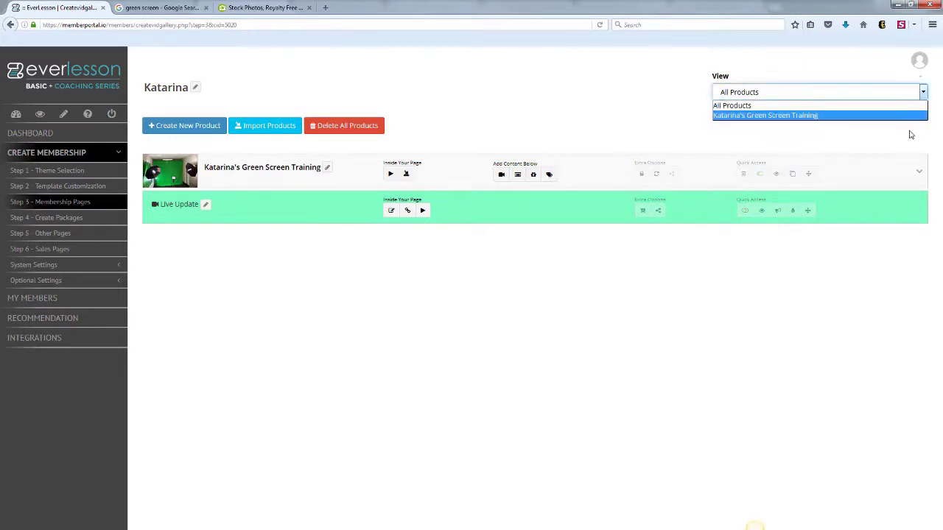
click(769, 109)
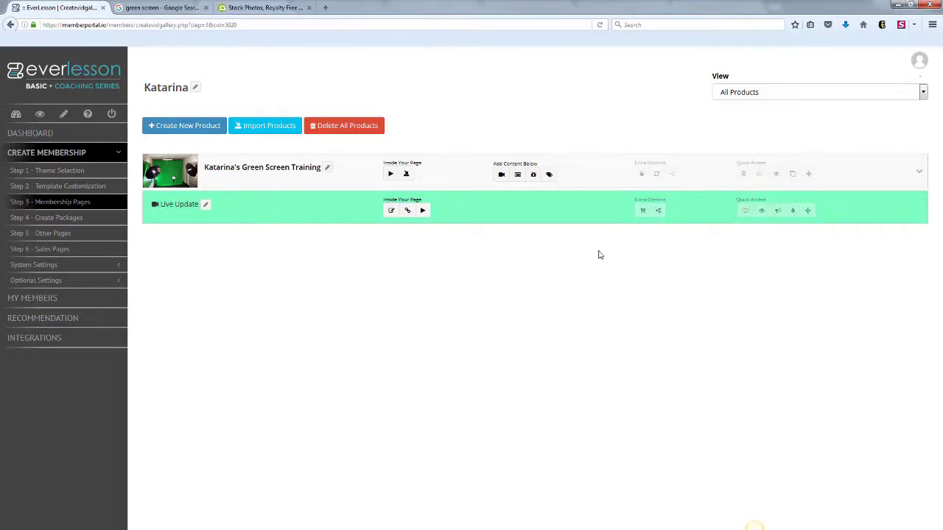
click(777, 212)
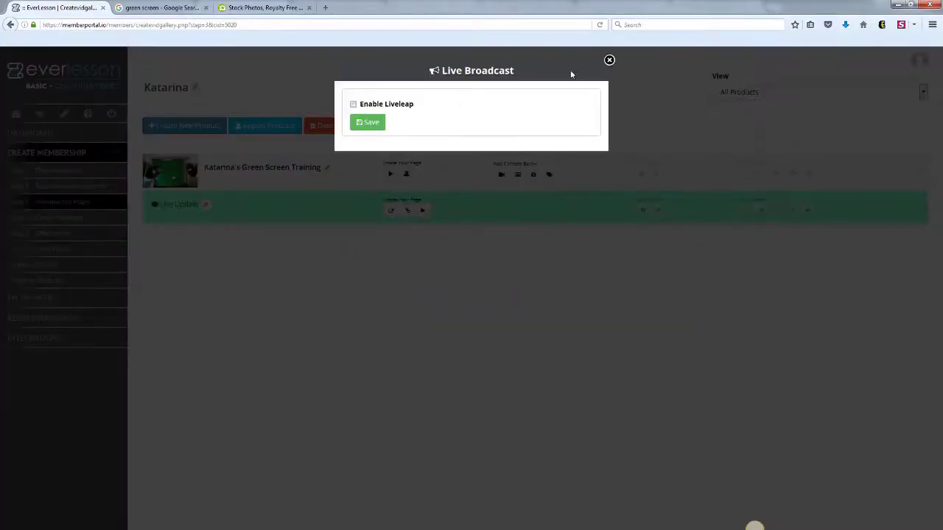
click(609, 59)
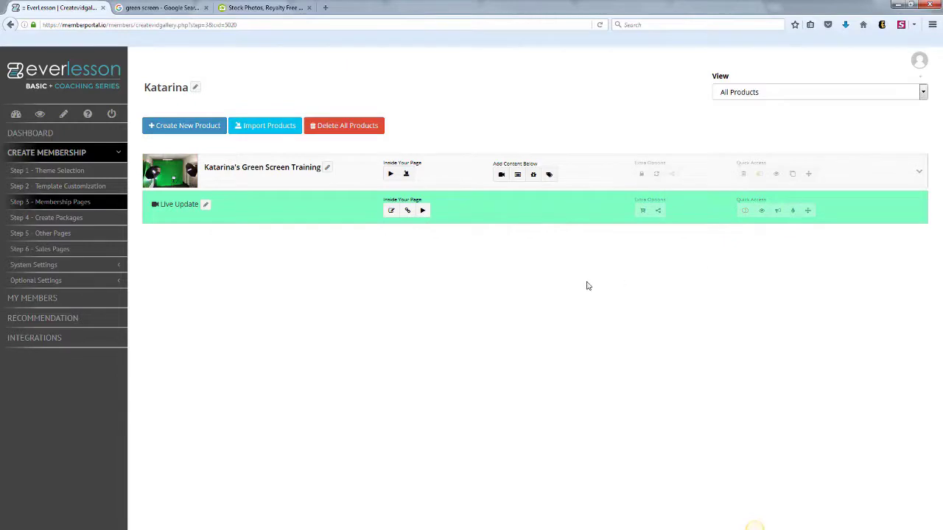
- Add a new video page titled 'Welcome Video' with a short welcome description and save it
click(501, 174)
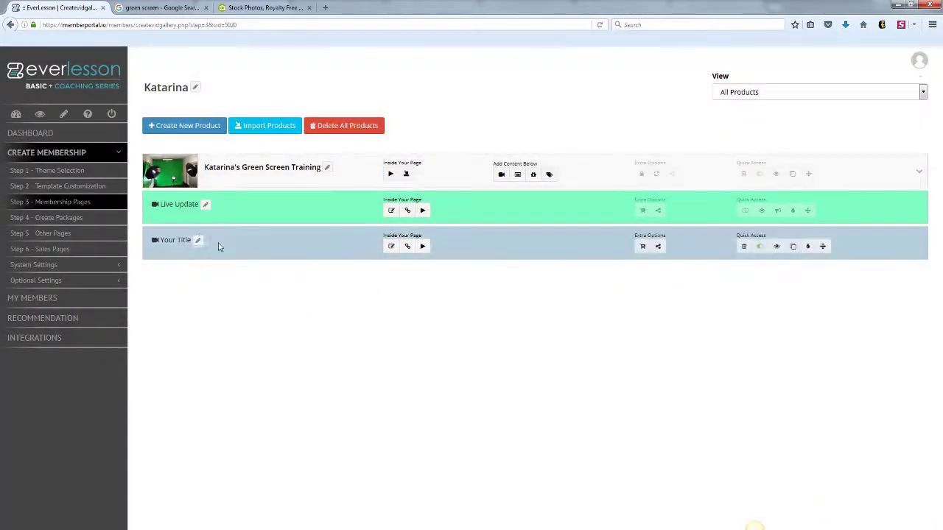
click(198, 241)
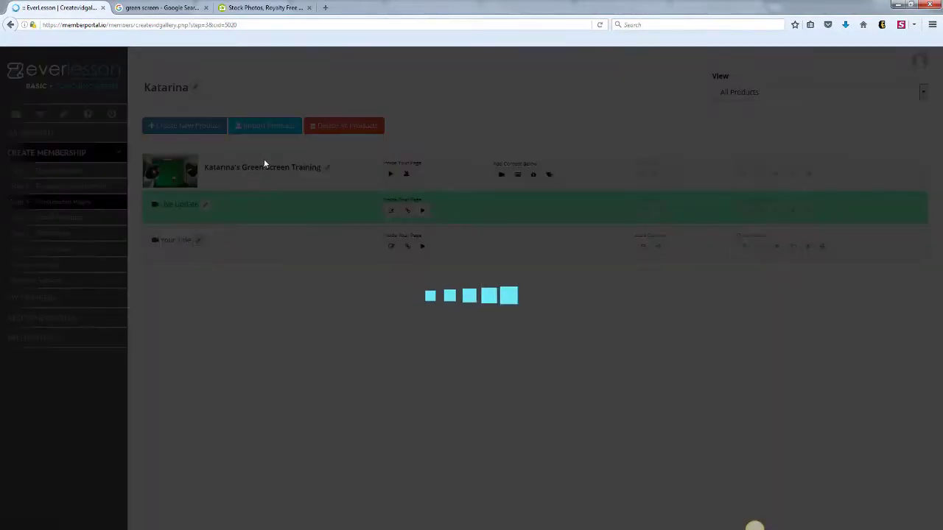
drag(262, 109, 199, 107)
text(Welcome Video)
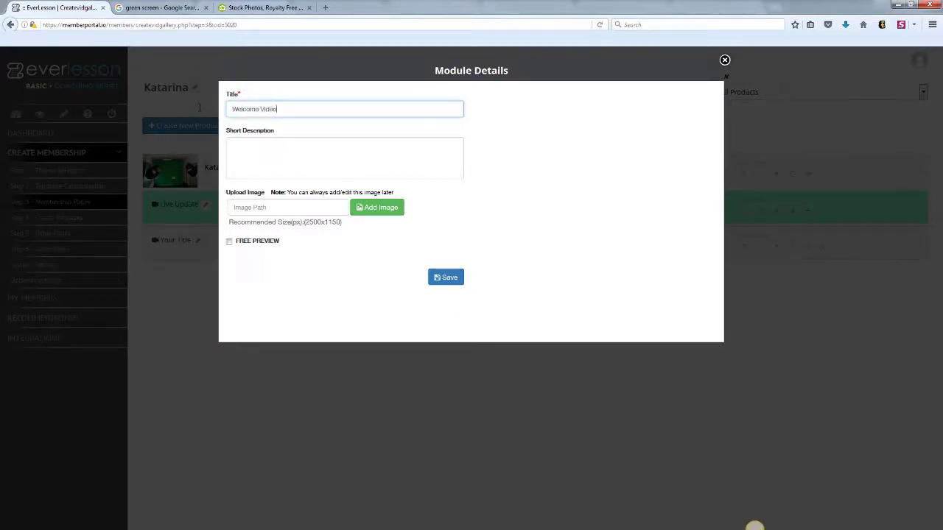
click(255, 150)
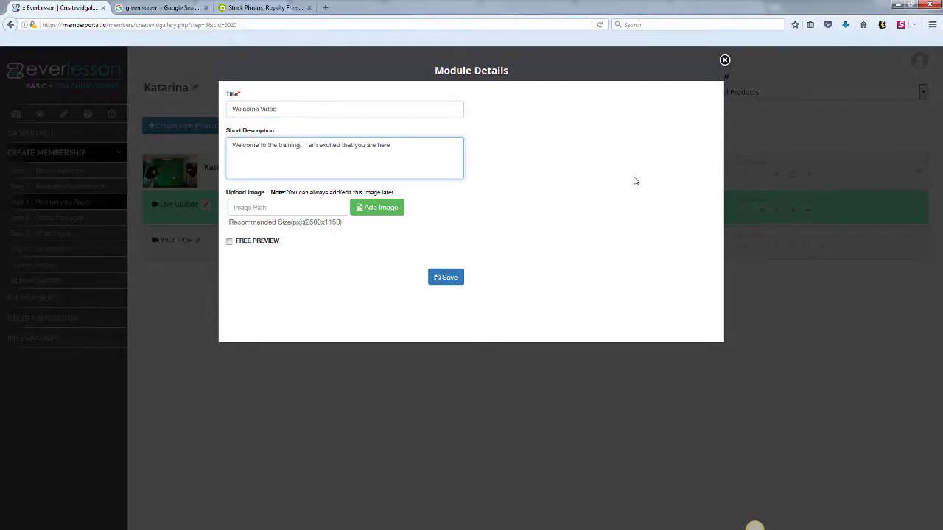
click(634, 177)
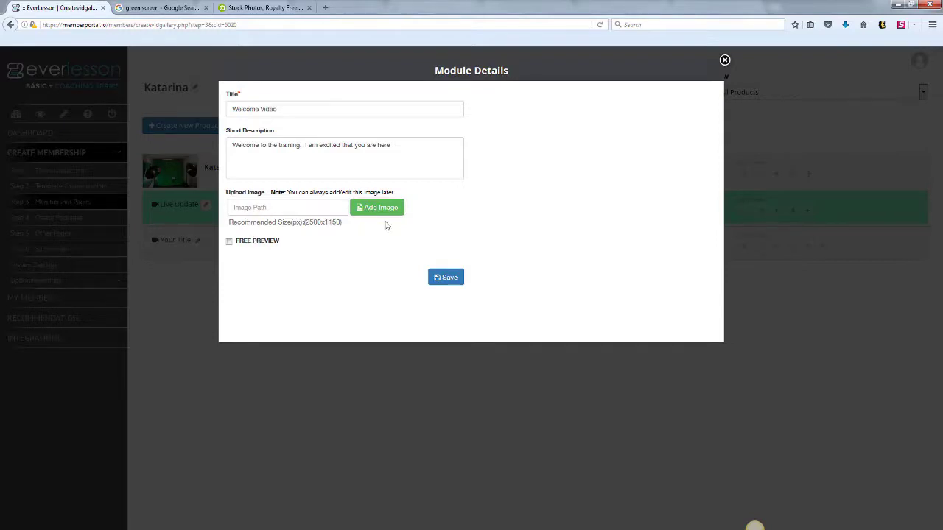
click(446, 282)
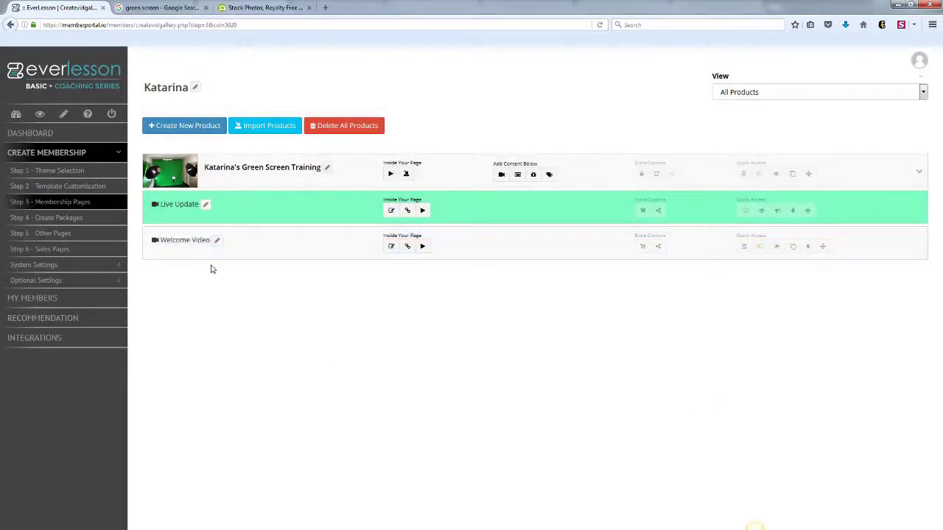
- Open the Video Manager for the Welcome Video row and start a new YouTube video entry
click(423, 247)
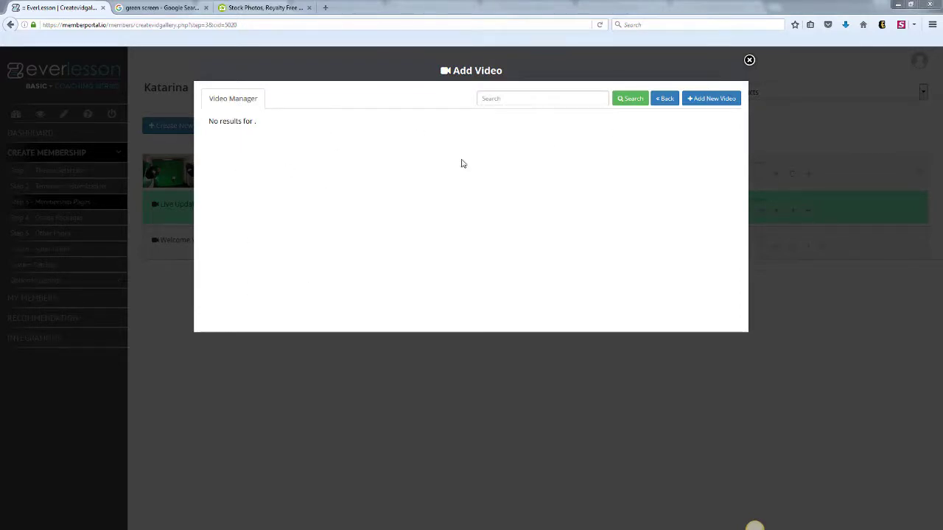
click(706, 99)
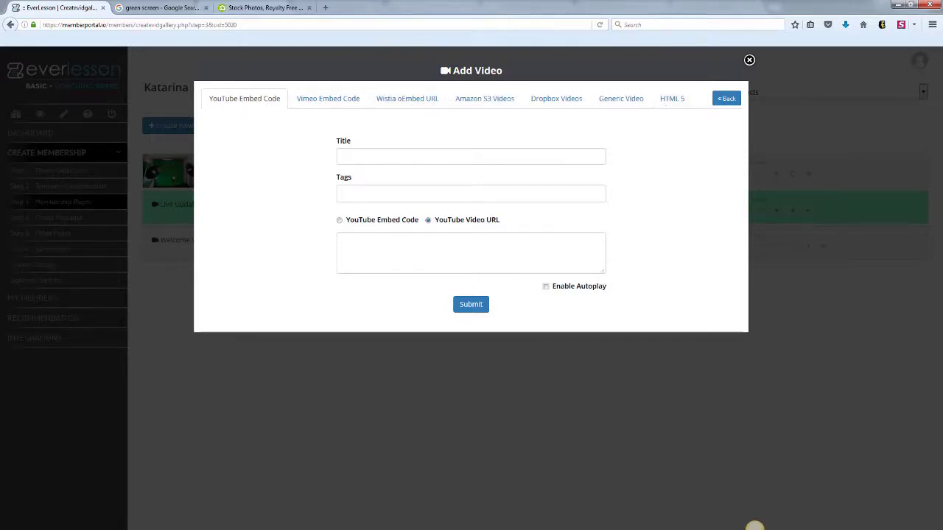
- Copy the green-screen video's address from YouTube and paste it as the YouTube Video URL
drag(941, 12, 454, 85)
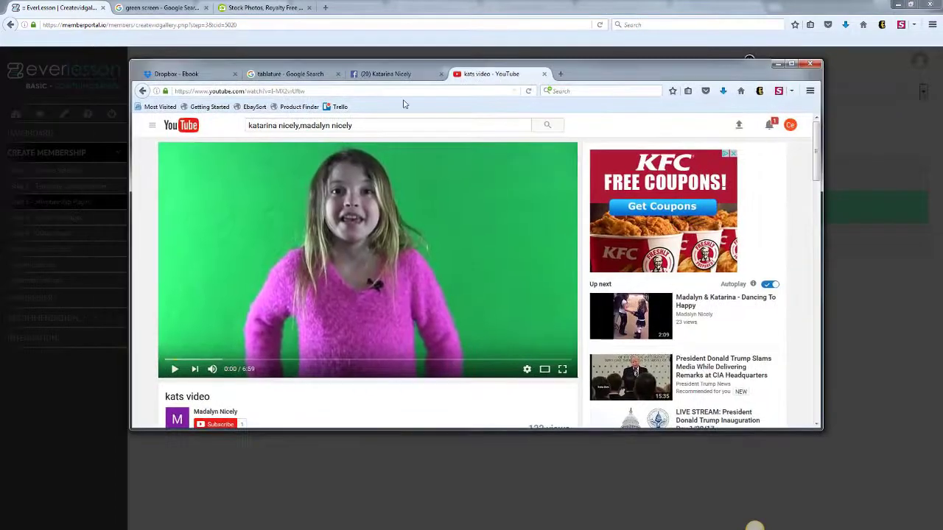
click(309, 90)
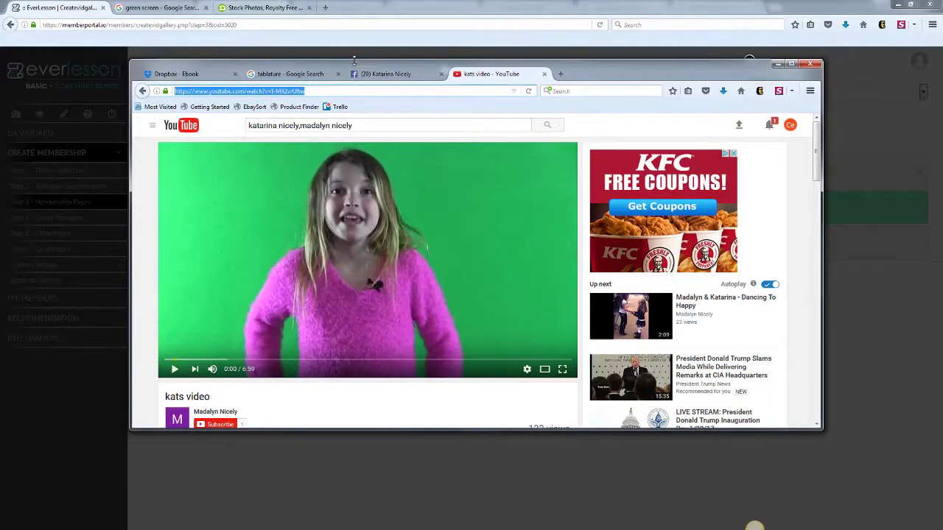
drag(355, 65, 942, 83)
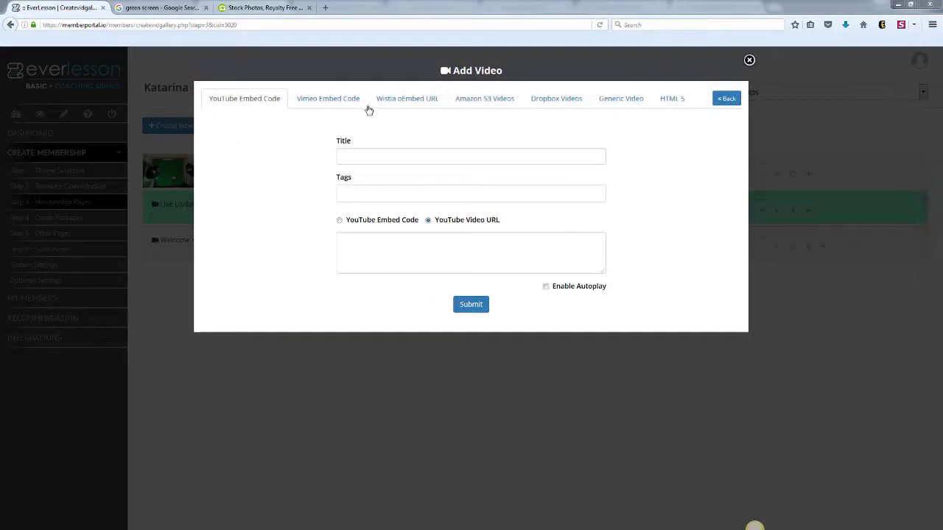
click(387, 249)
text(https://www.youtube.com/watch?v=I-MX2vrUftw)
- Title the video 'Katarinas Welcome', tag it katarina and green screen, submit it, and insert it
click(407, 154)
text(K)
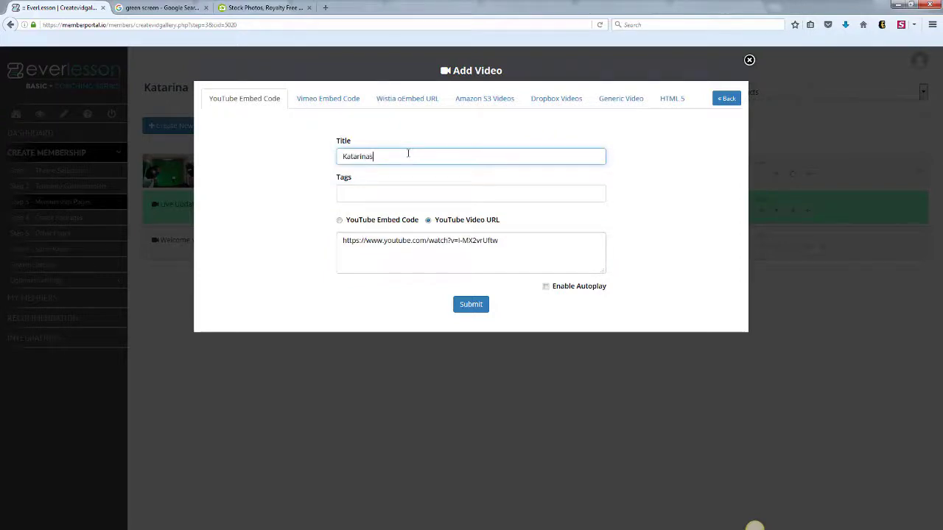
text(atarinas Welcome)
click(392, 195)
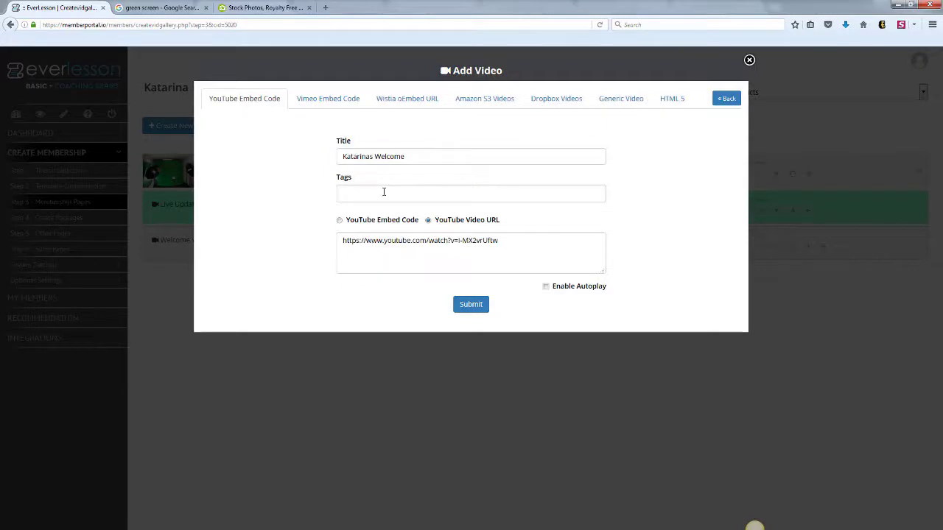
text(katarina)
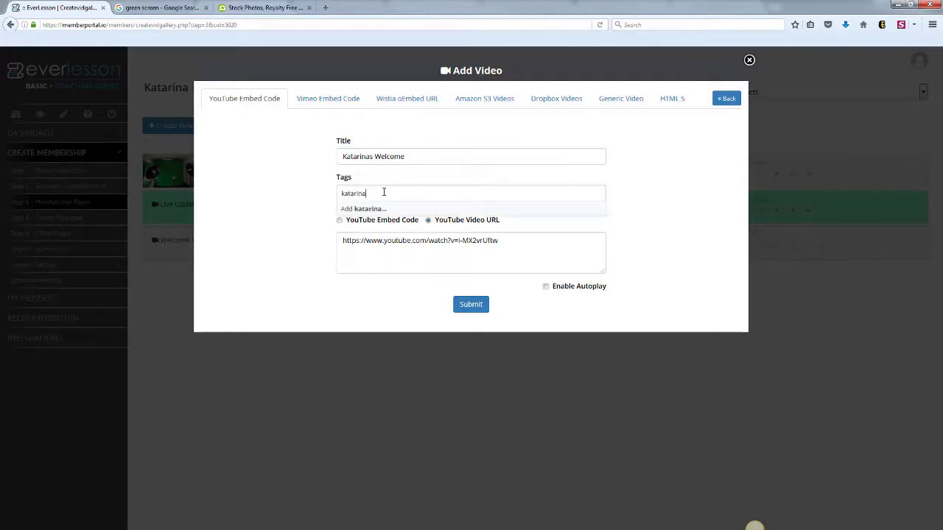
key(Return)
text(green screen)
key(Return)
drag(419, 155, 324, 164)
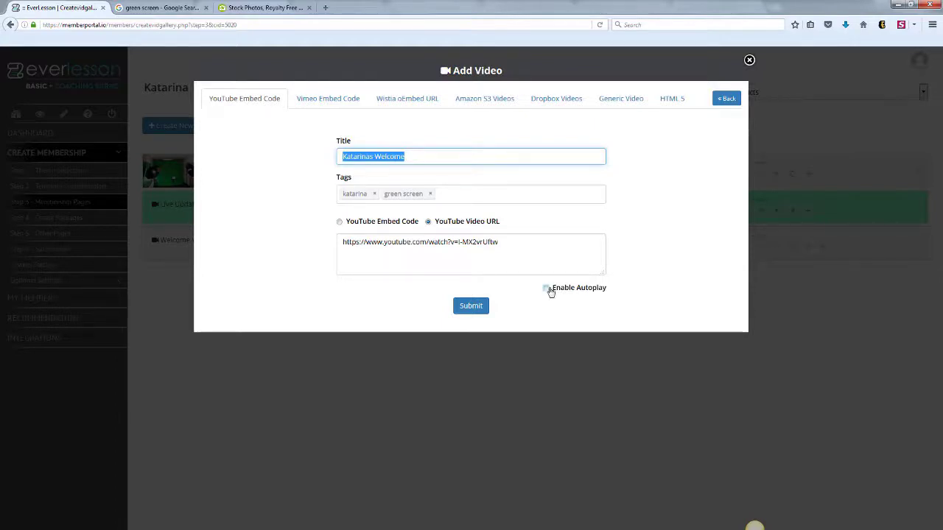
click(471, 307)
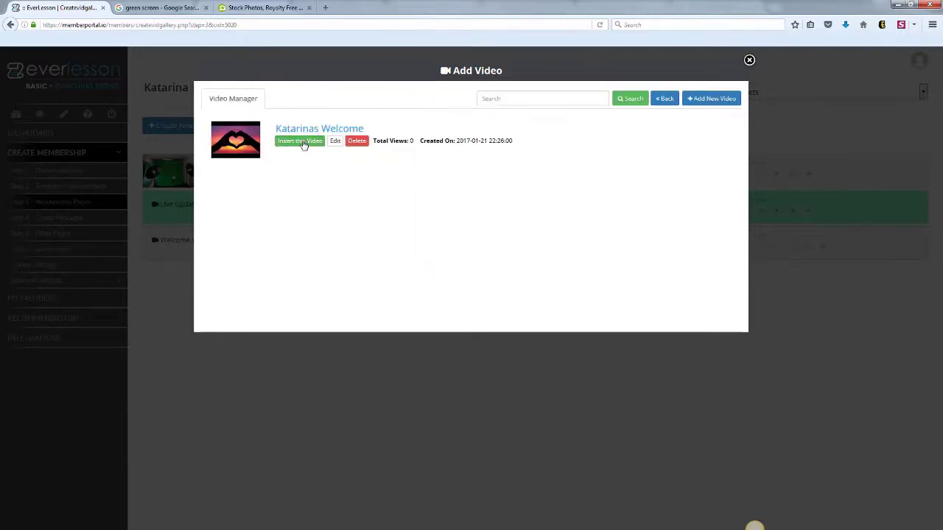
click(303, 144)
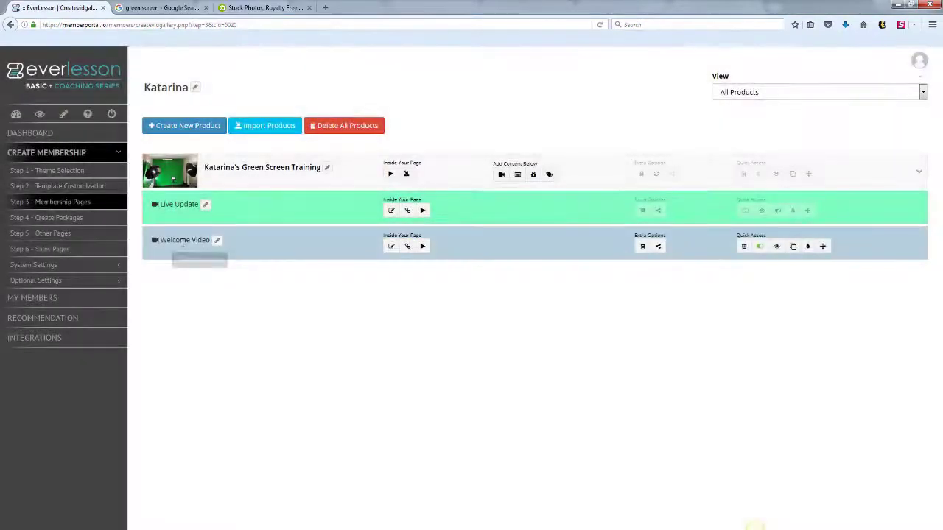
click(775, 247)
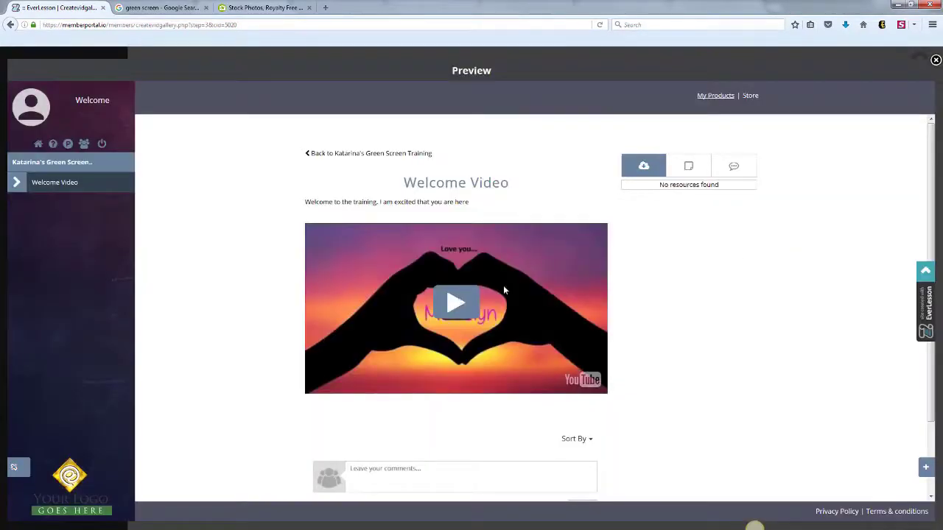
click(457, 302)
drag(929, 145, 929, 177)
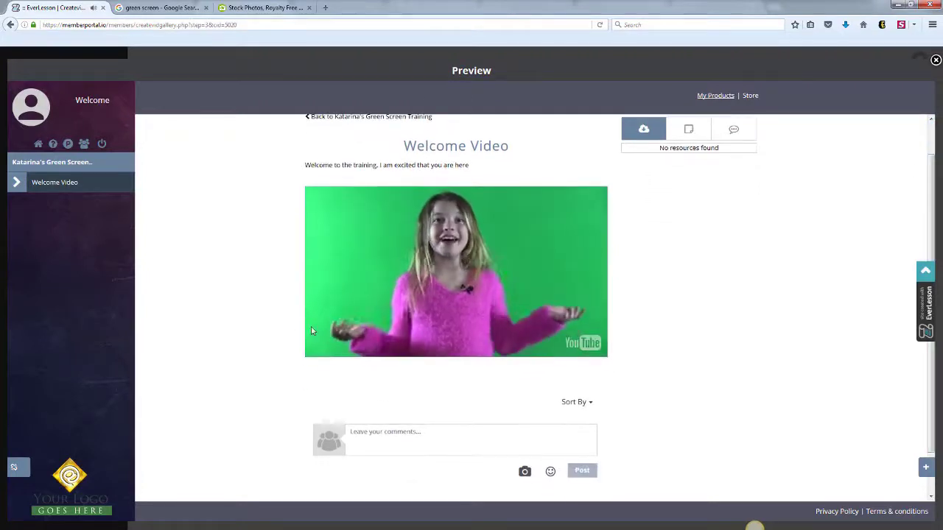
click(322, 343)
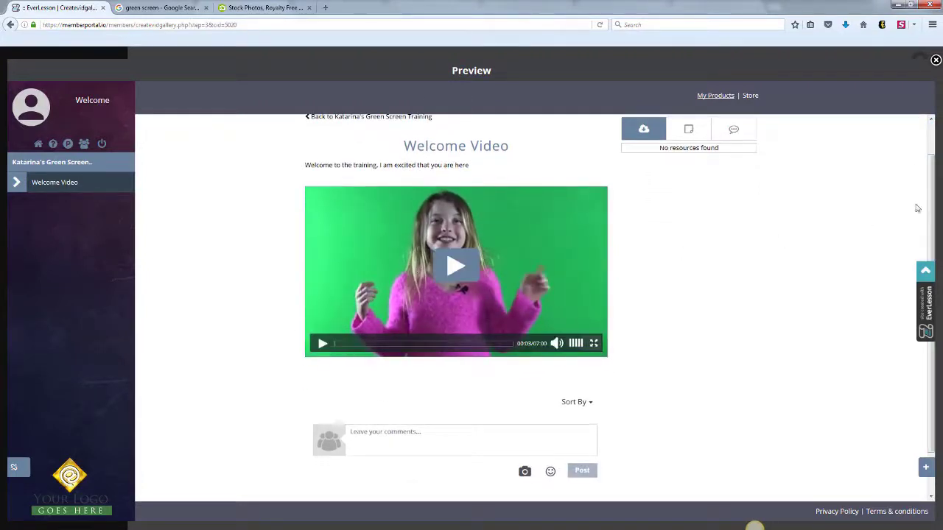
drag(932, 198, 931, 163)
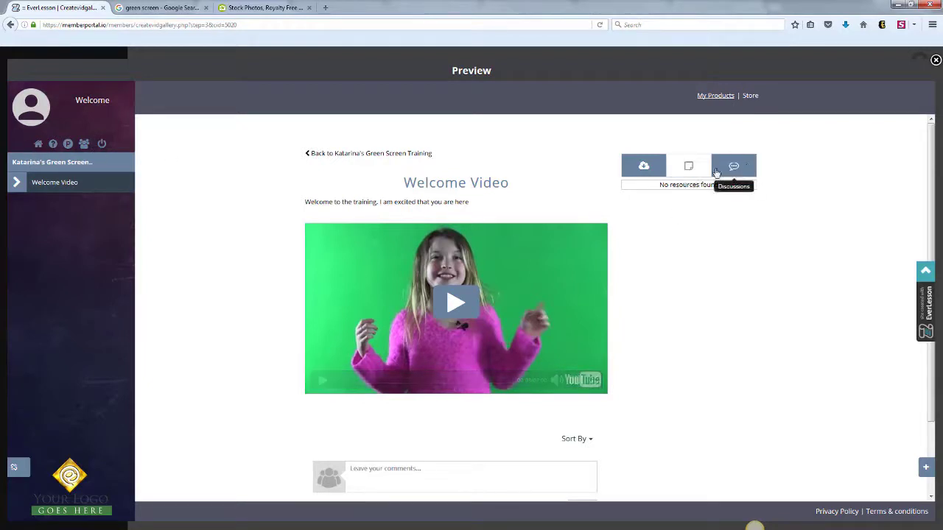
drag(930, 196, 932, 221)
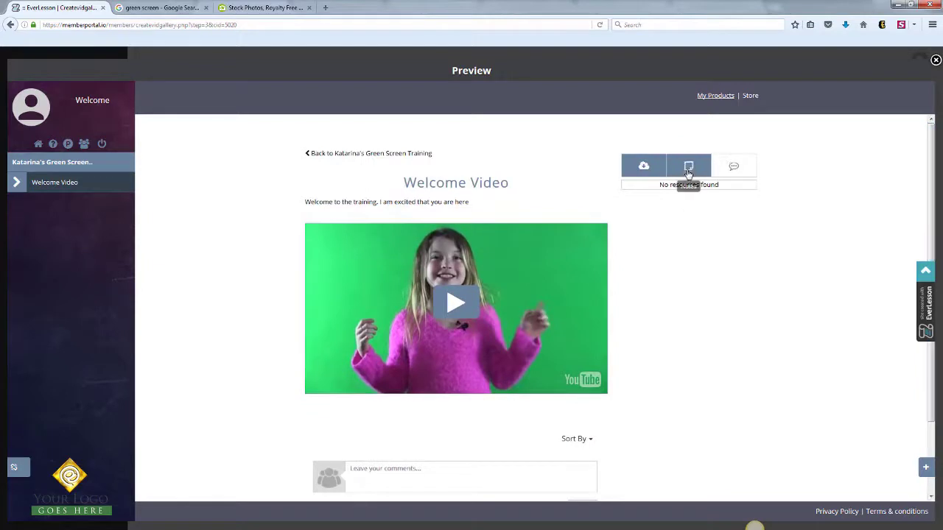
click(934, 60)
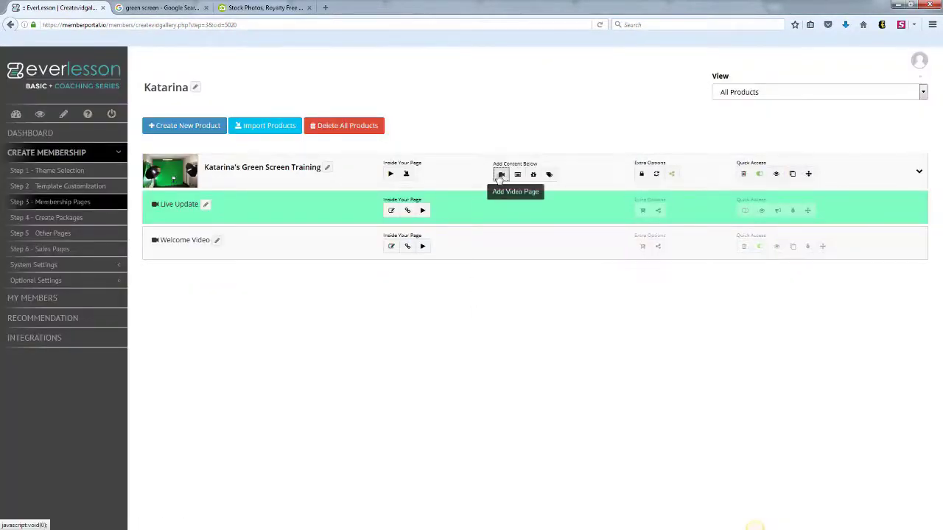
- Add a new video page titled 'Break Time' described as 'This is your break from the training'
click(501, 174)
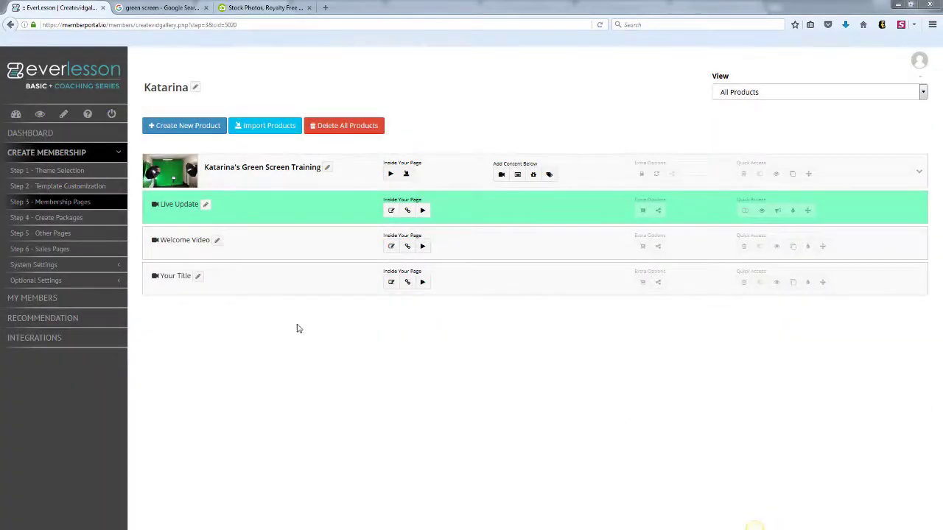
click(198, 276)
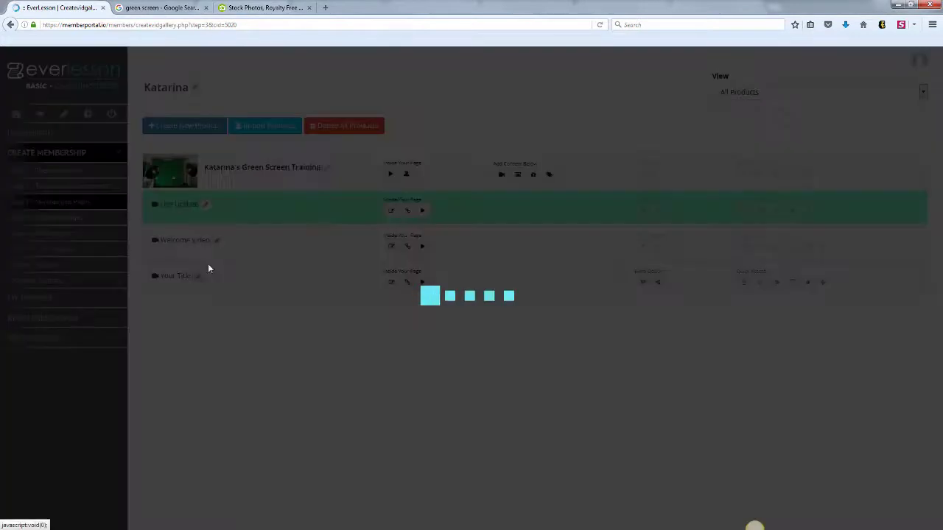
text(Bro)
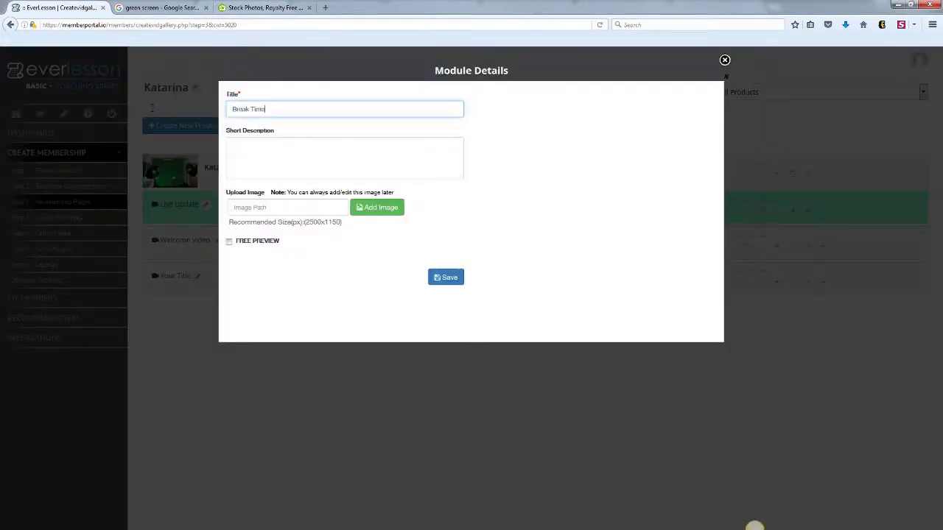
click(241, 171)
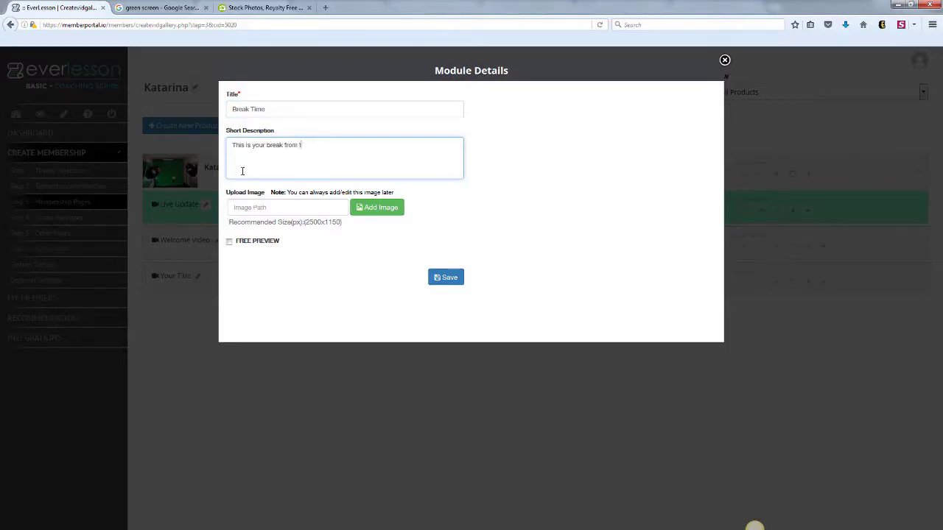
- Correct the 'teh' typo, save the Break Time page, and open its video library
right_click(304, 145)
click(321, 153)
click(439, 278)
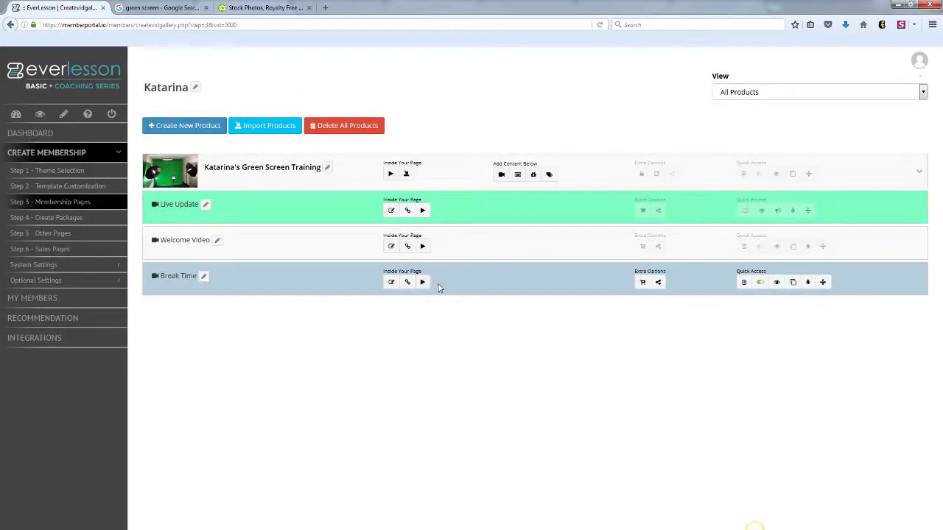
click(424, 284)
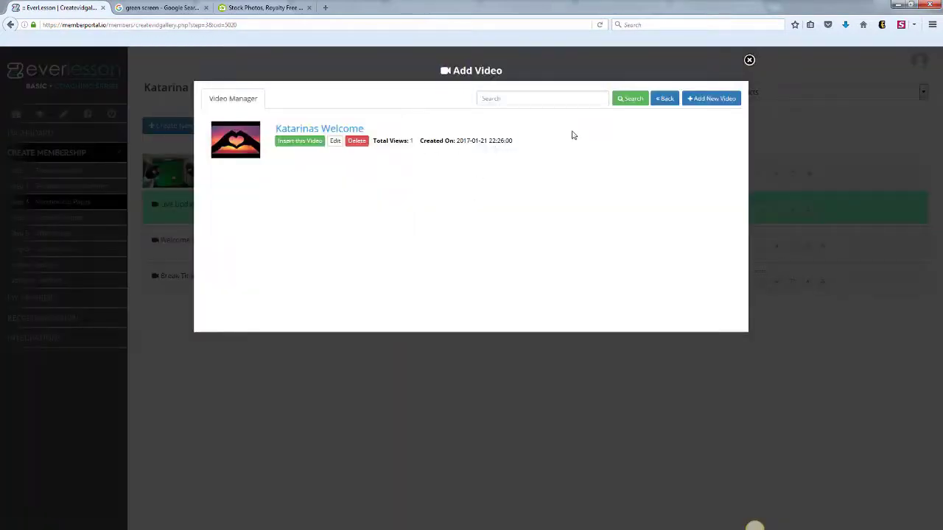
- Add the pasted YouTube link as 'Kat's Break Time' tagged katarina, submit, and insert it into Break Time
click(707, 99)
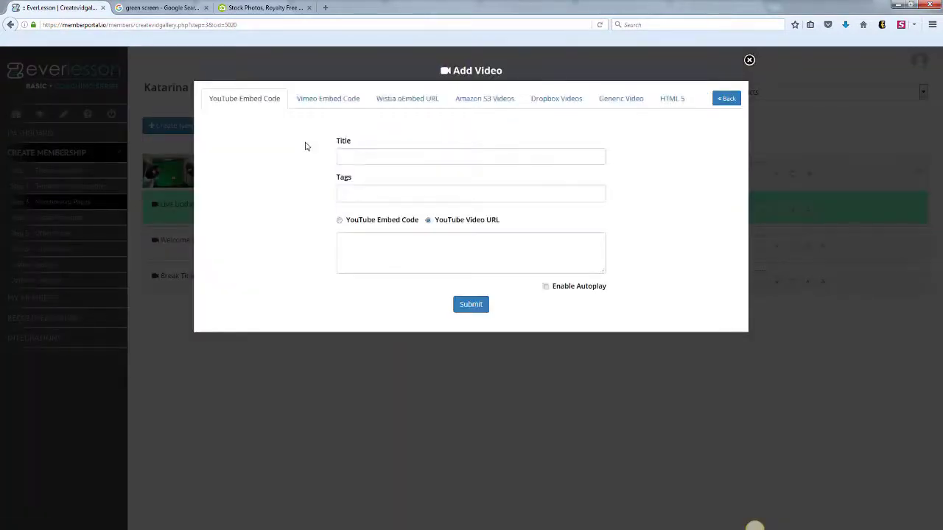
click(398, 244)
text(https://www.youtube.com/watch?v=uZW7RJPE37M)
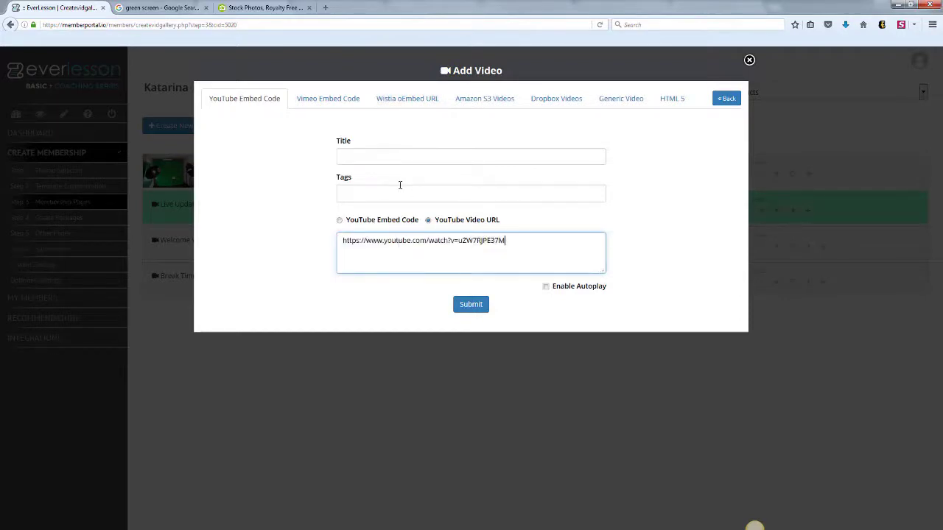
click(379, 159)
text(Kat's)
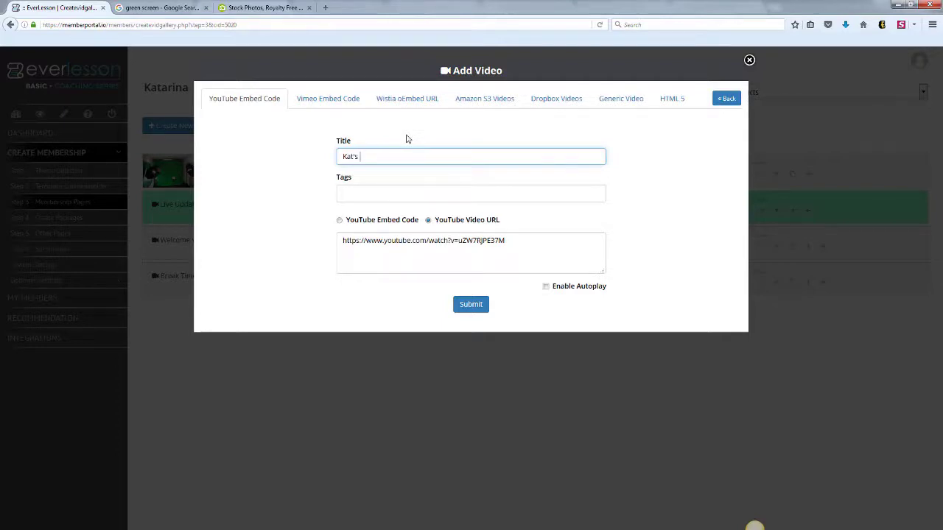
click(381, 196)
text(katarina)
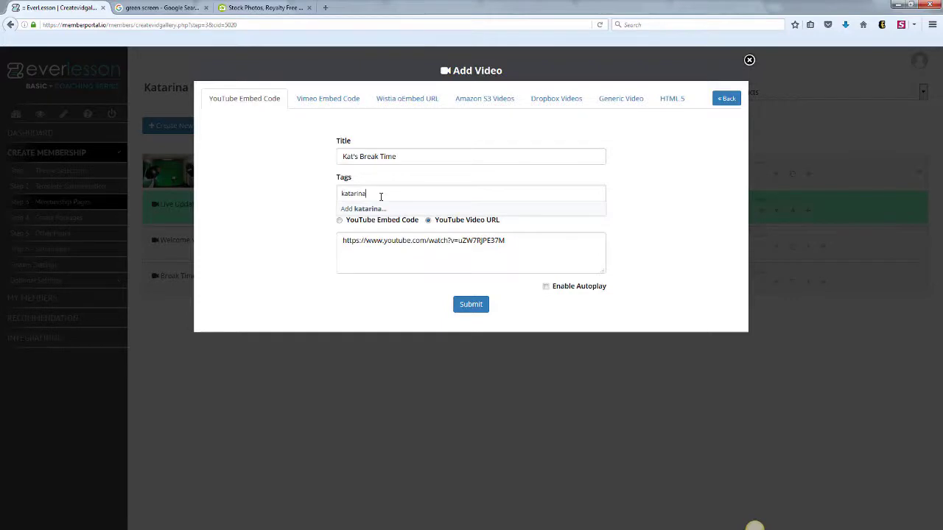
key(Return)
click(469, 307)
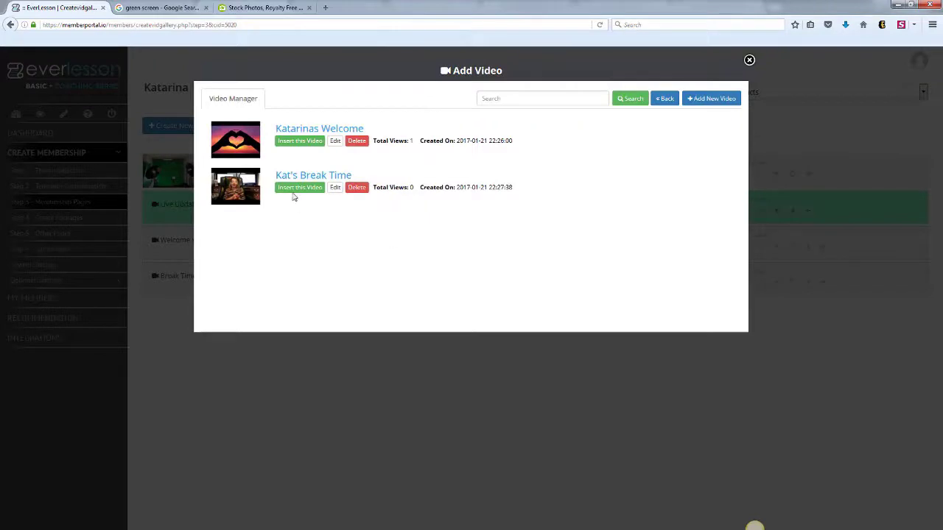
click(303, 187)
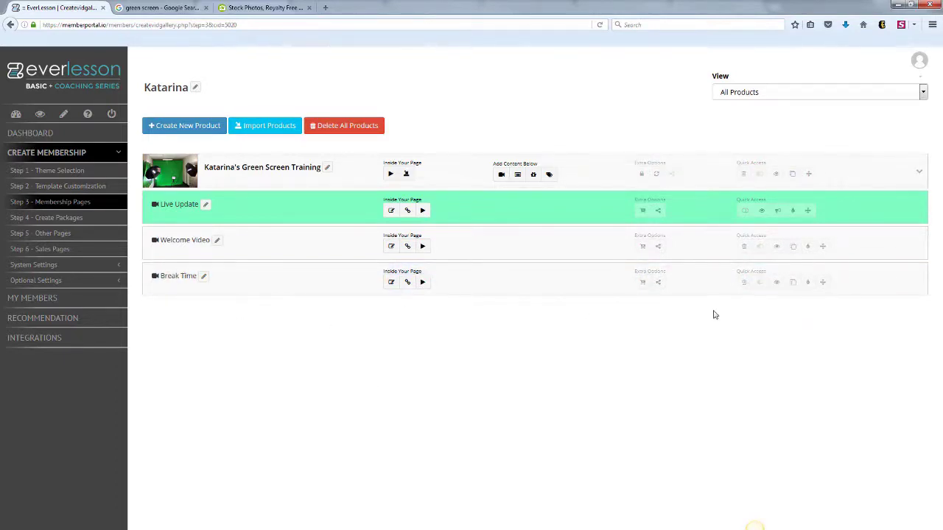
click(776, 283)
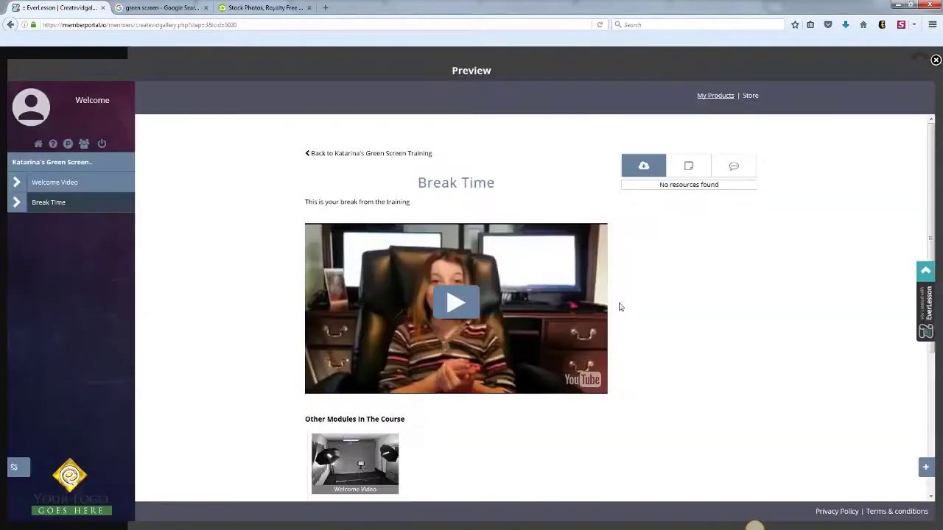
click(465, 305)
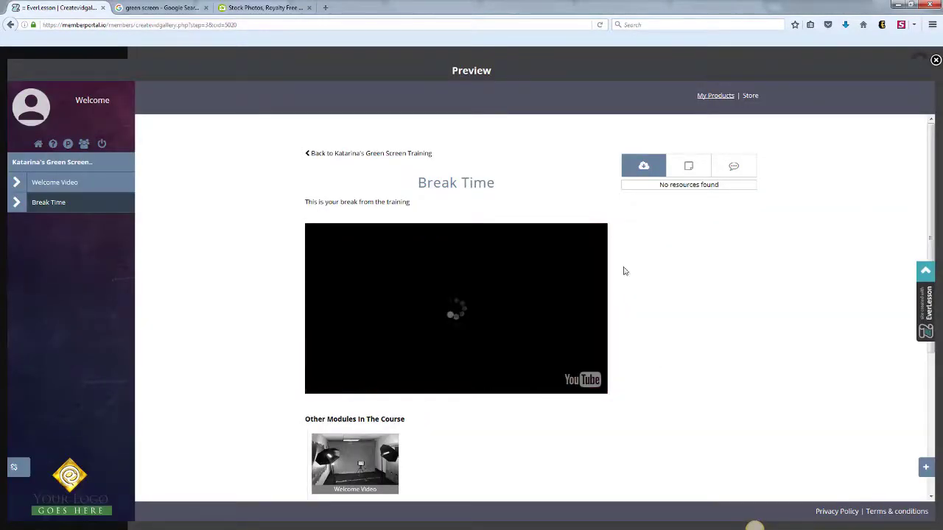
click(502, 297)
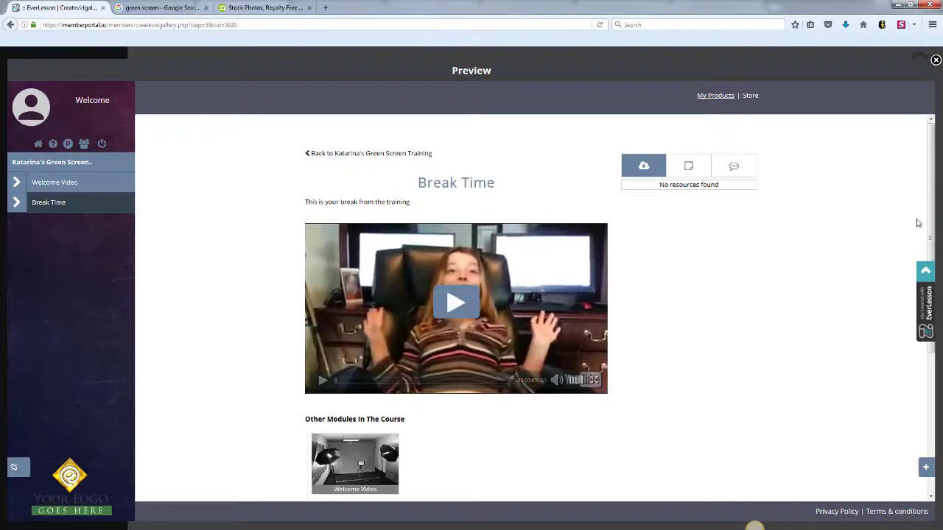
scroll(384, 287, down, 3)
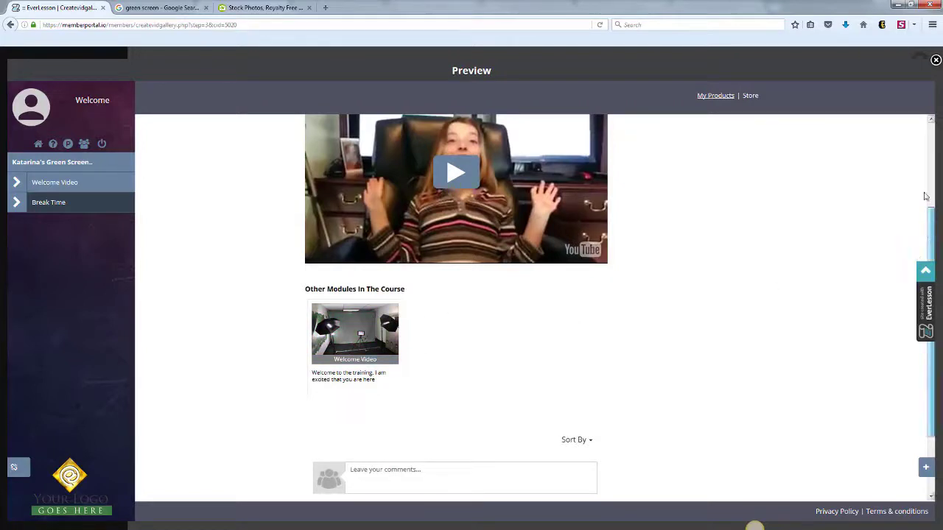
scroll(929, 236, up, 2)
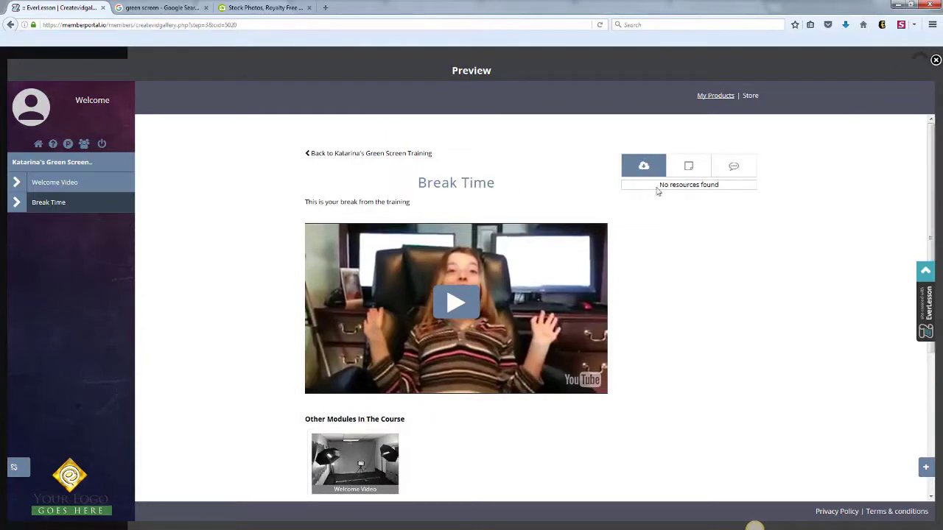
click(935, 59)
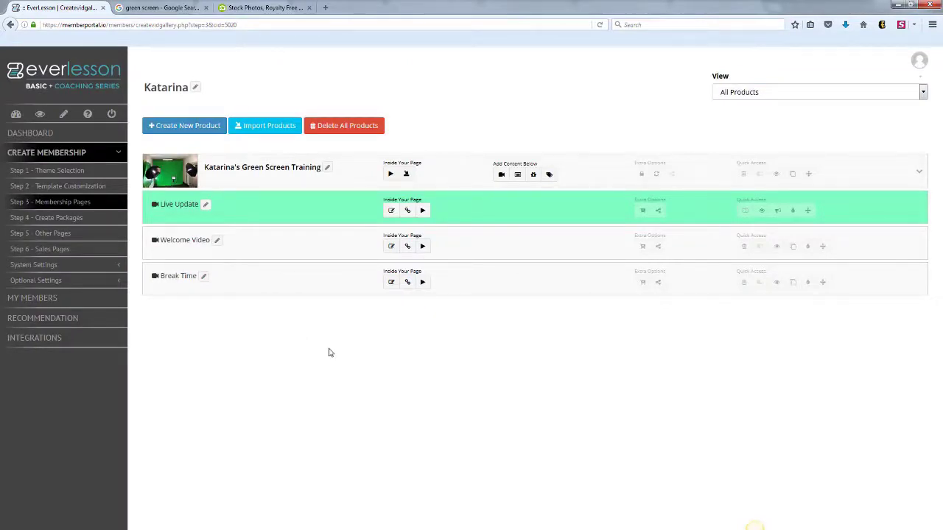
click(407, 248)
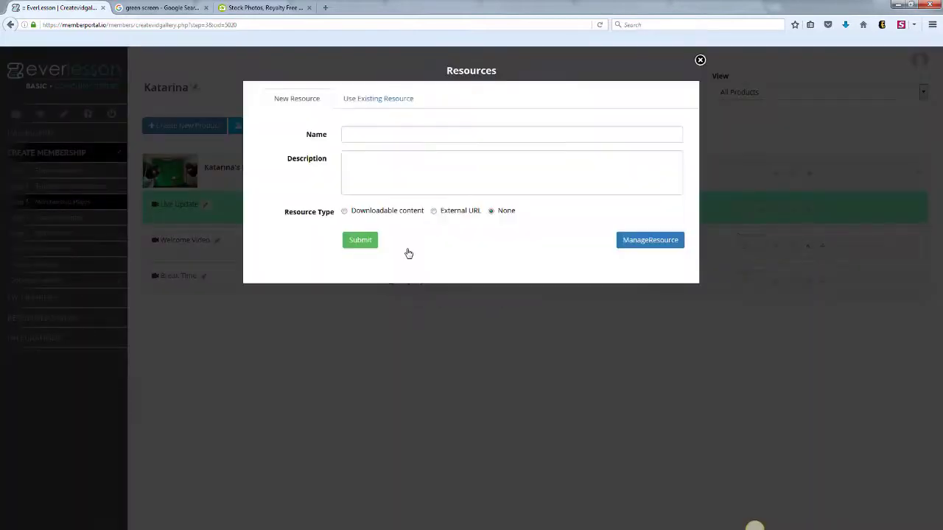
click(367, 140)
text(Camtasia Studio)
click(372, 166)
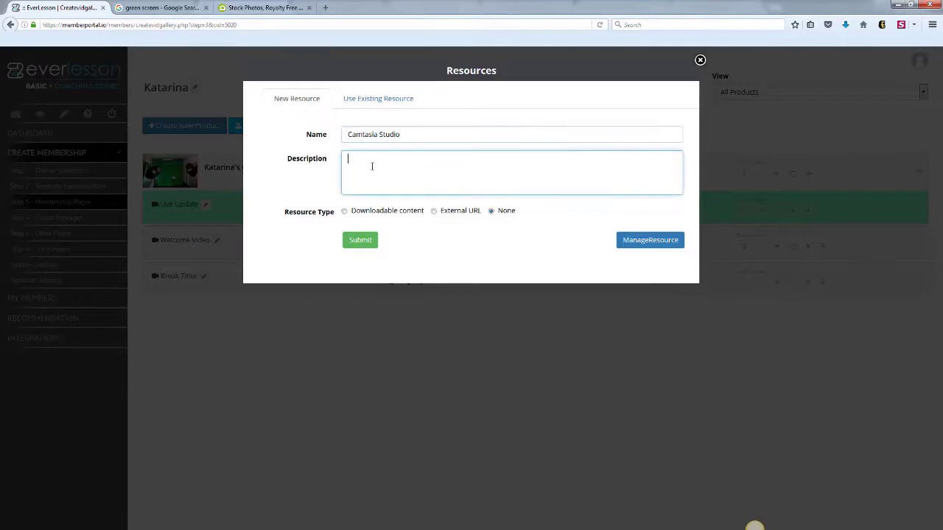
text(This is what I use to produce my screen cast videos)
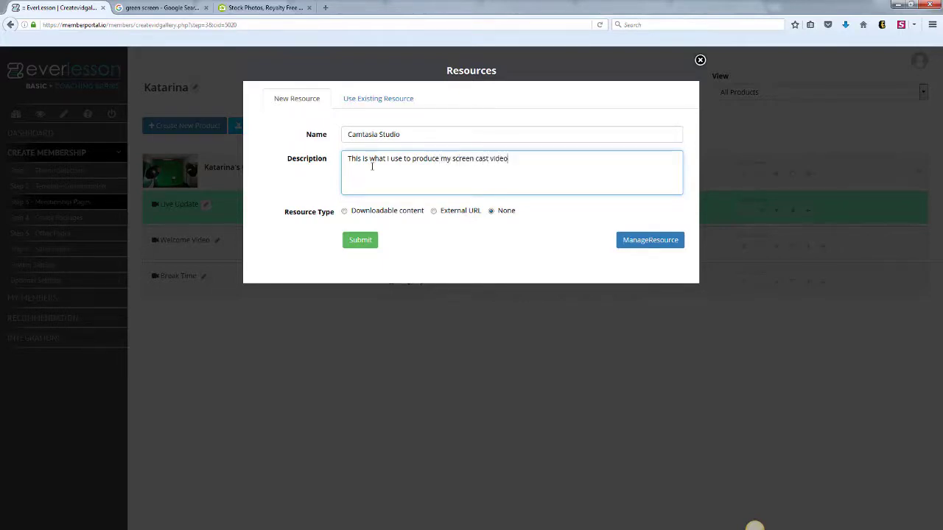
click(434, 211)
click(449, 239)
text(http://techsmith.com)
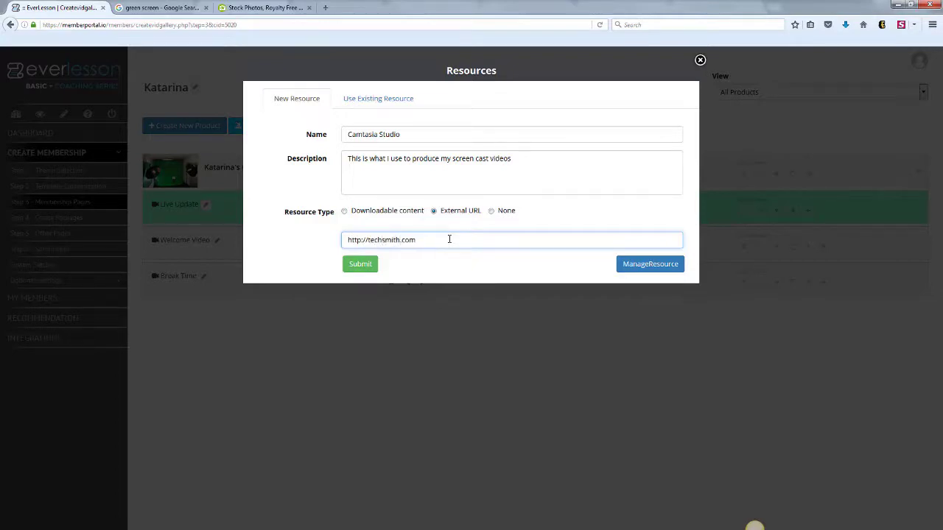
click(361, 264)
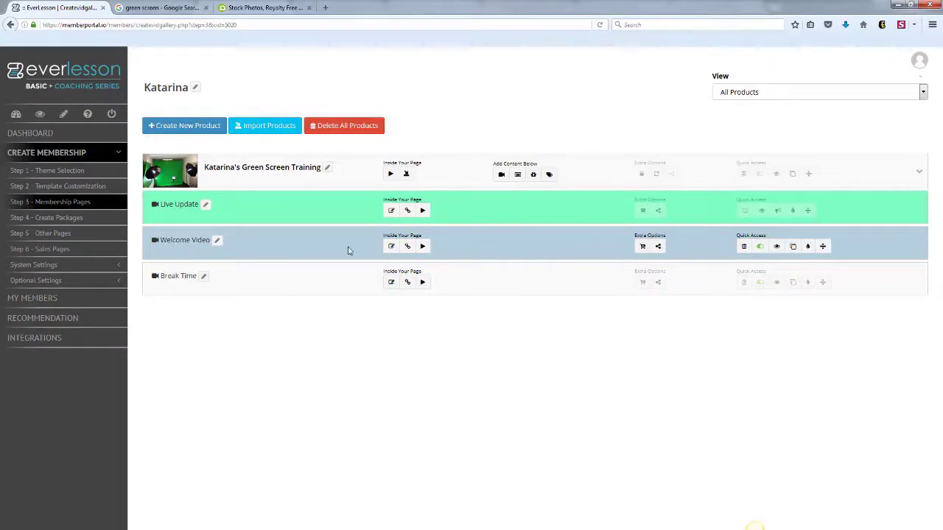
click(777, 248)
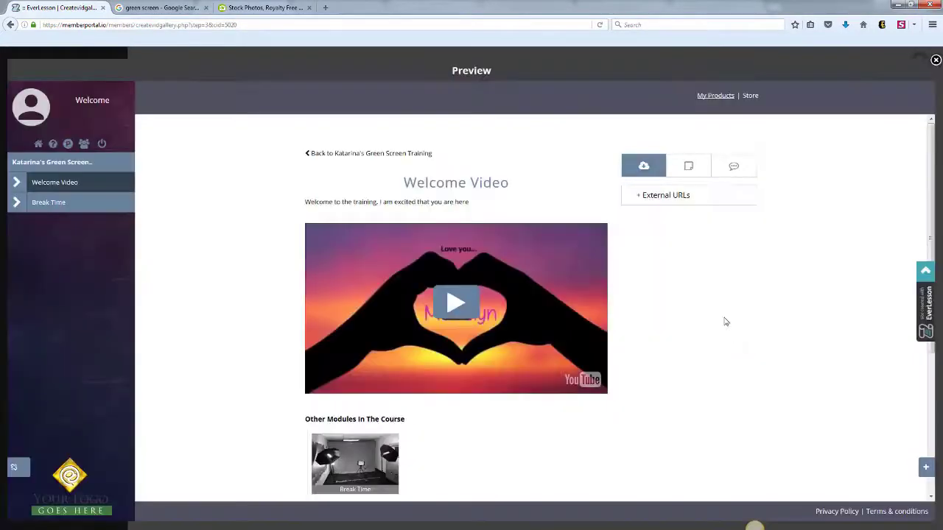
click(651, 214)
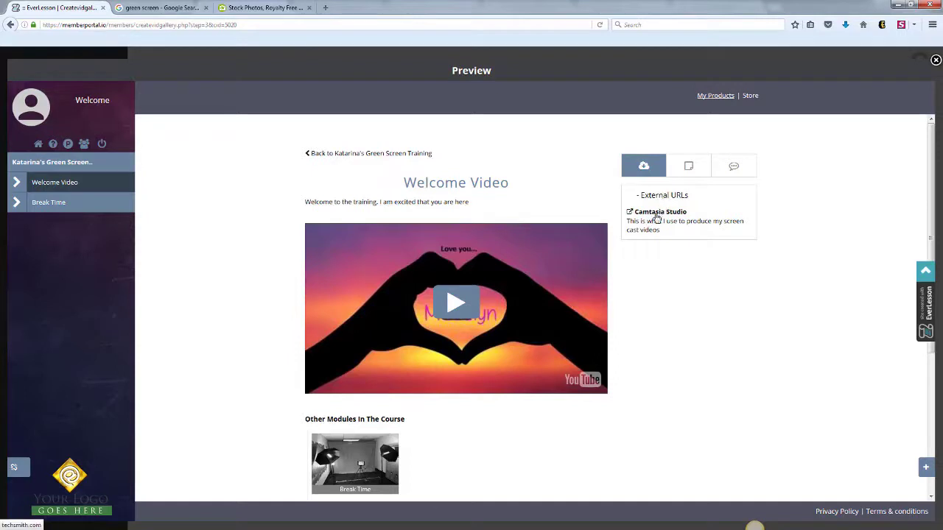
click(687, 167)
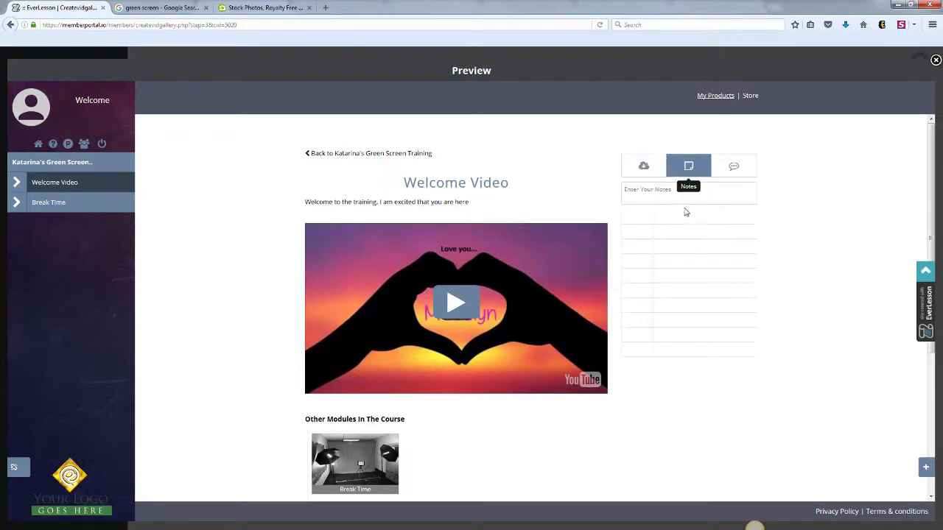
click(734, 173)
click(644, 171)
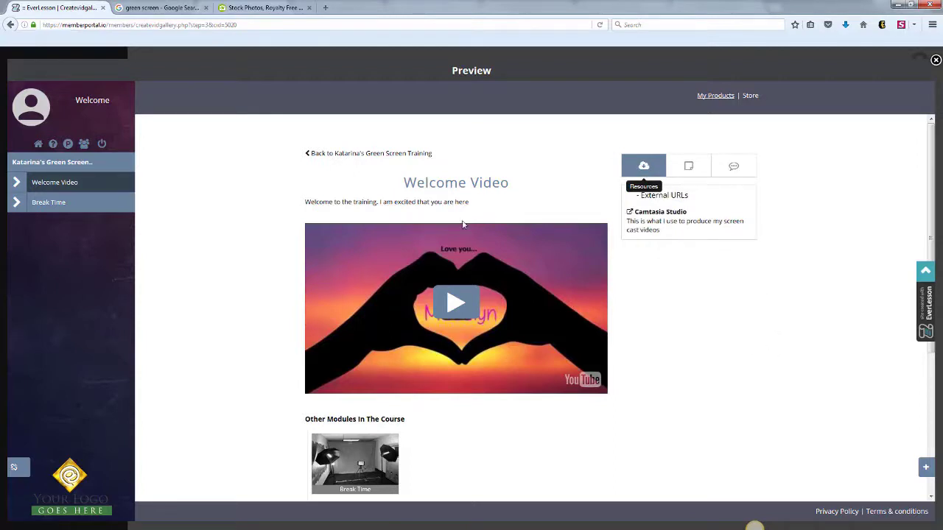
click(934, 61)
click(500, 173)
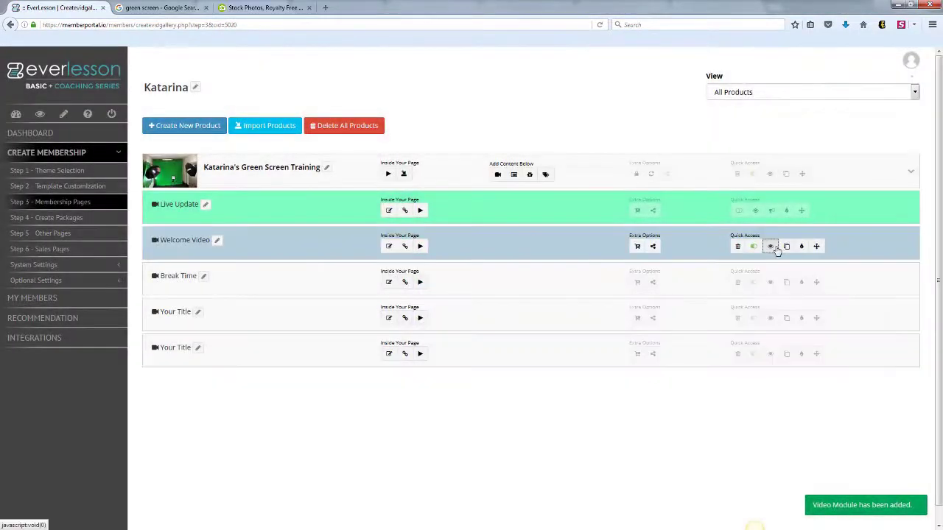
- Preview the Welcome Video page, scroll through its modules, then close the preview
click(775, 247)
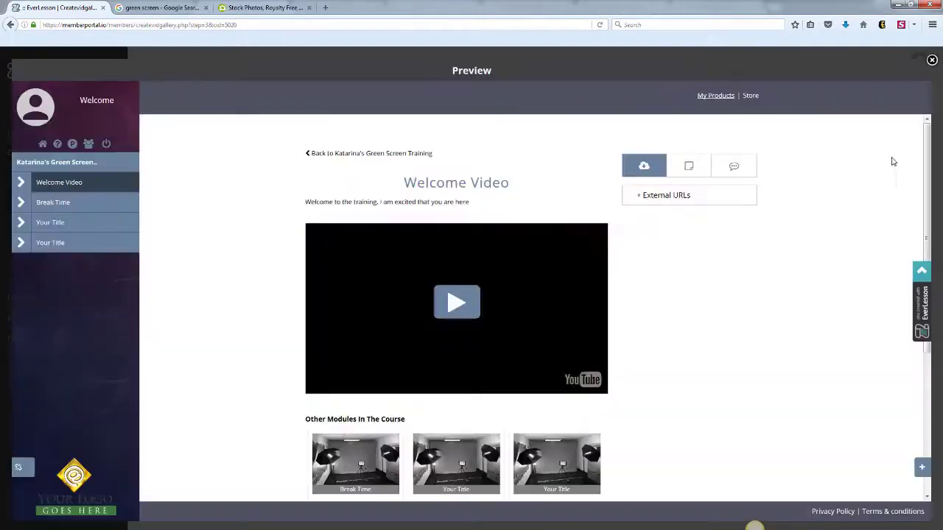
scroll(917, 199, down, 3)
drag(916, 200, 915, 188)
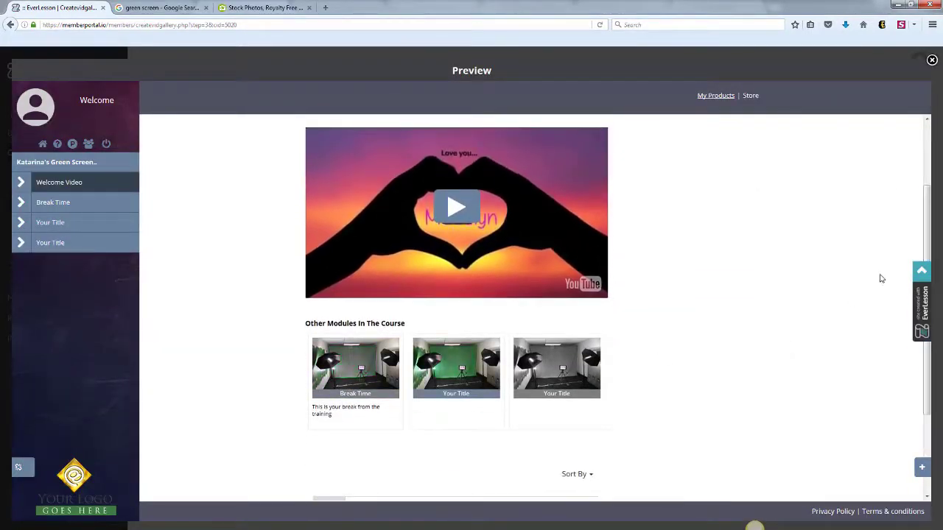
scroll(921, 221, up, 3)
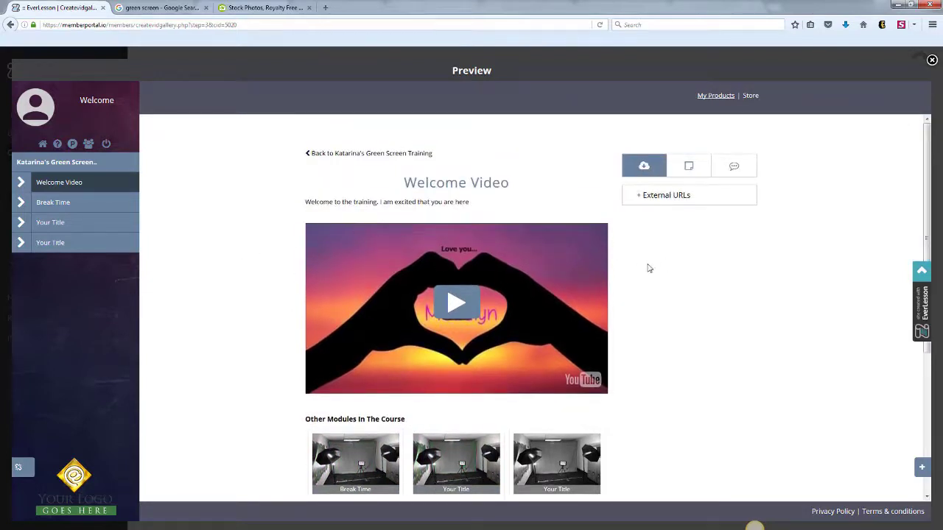
click(932, 60)
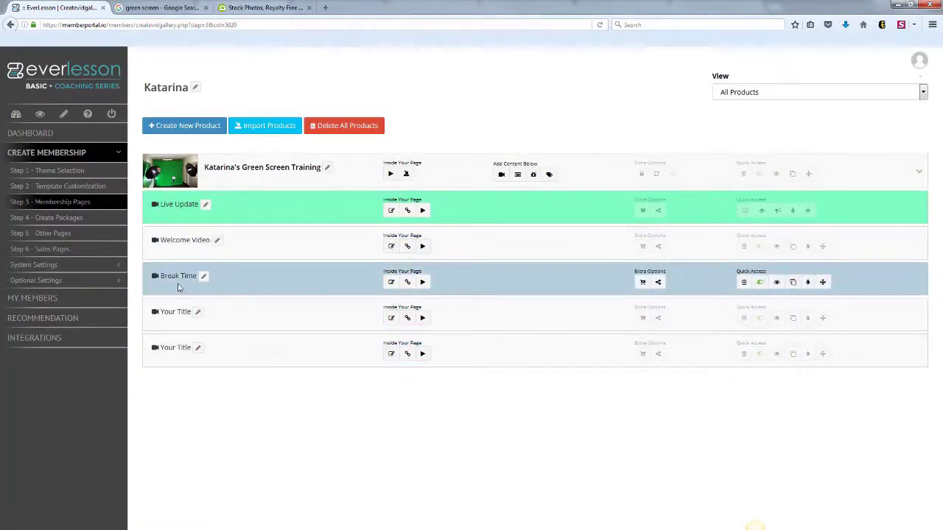
- Assign the existing Camtasia Studio resource to the Break Time page
click(407, 282)
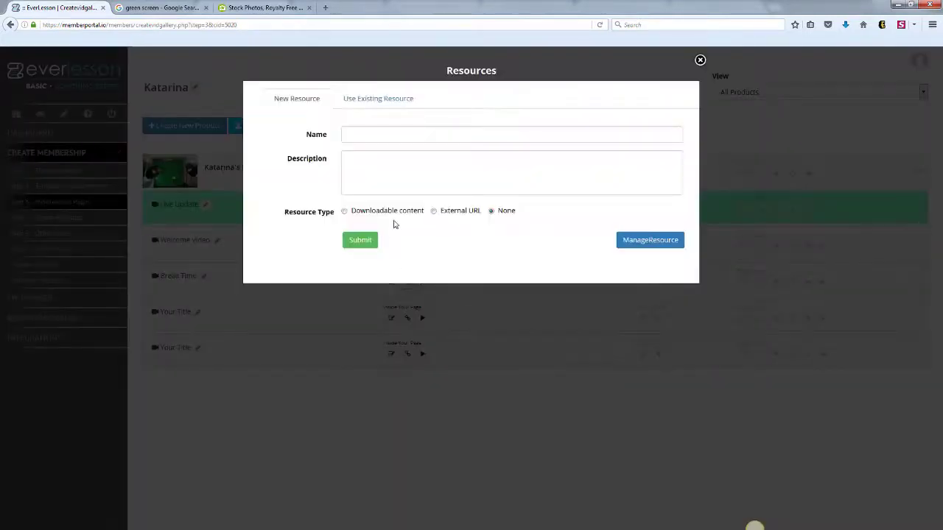
click(373, 103)
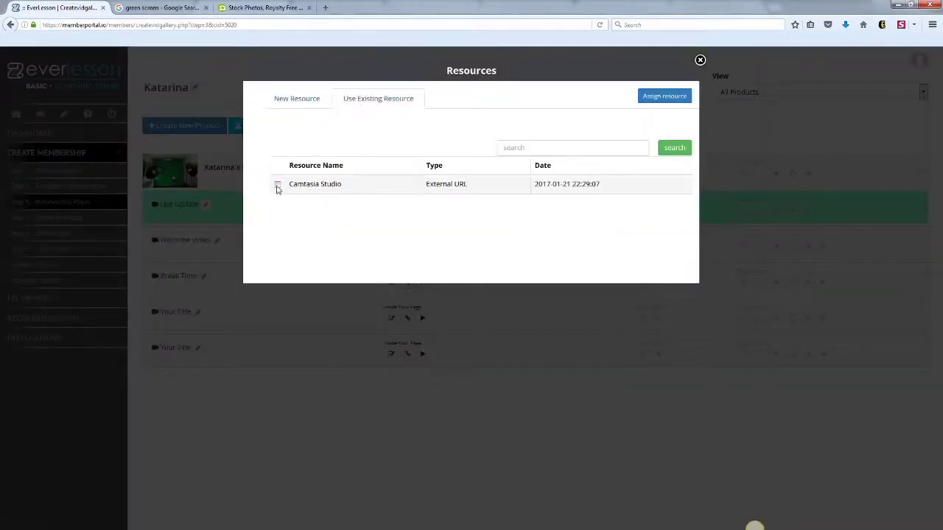
click(670, 97)
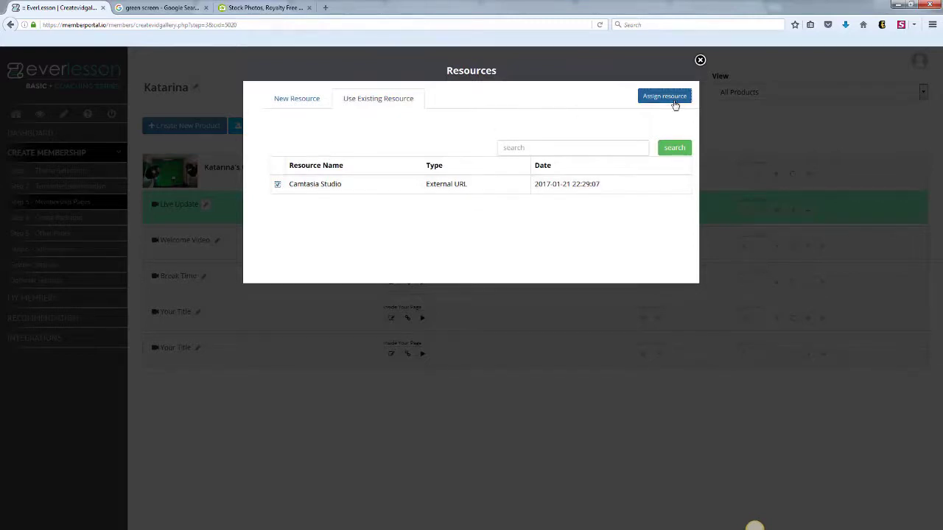
click(430, 320)
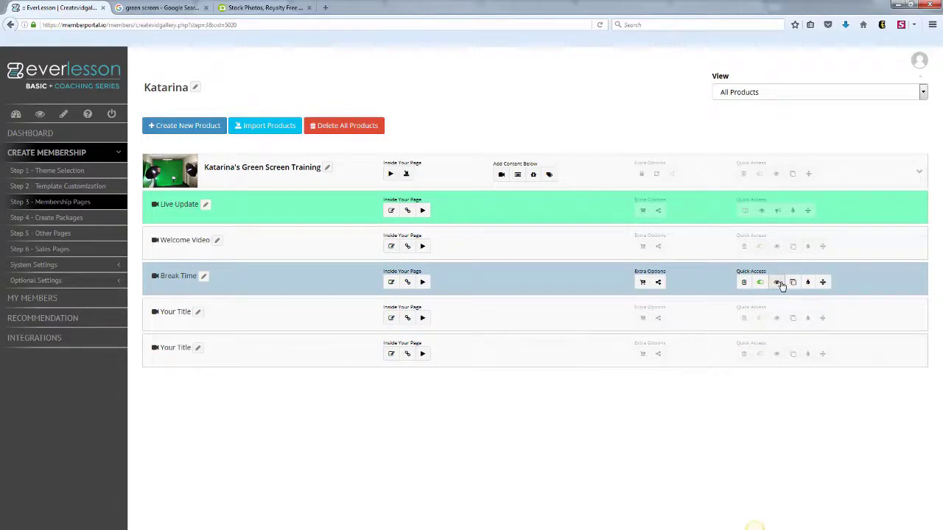
- Preview Break Time, expand its External URLs to confirm the link, then close the preview
click(776, 280)
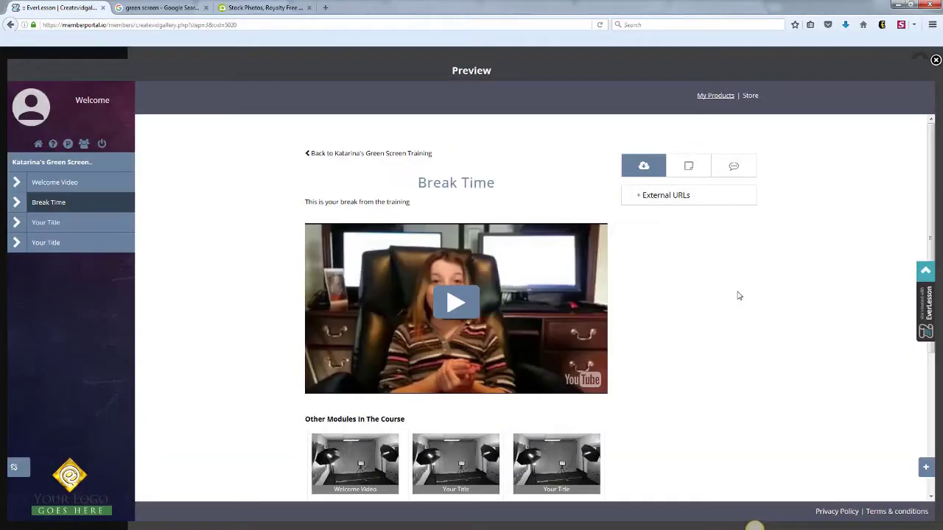
click(638, 201)
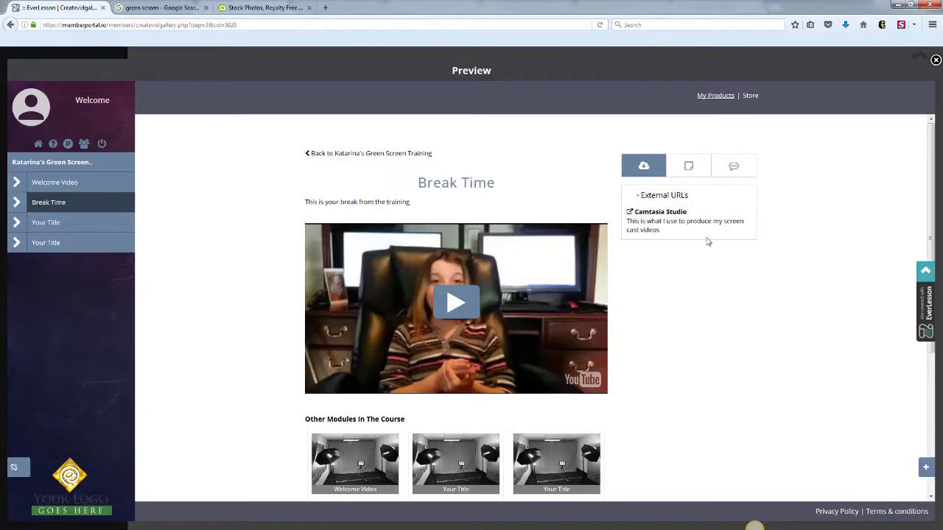
click(935, 61)
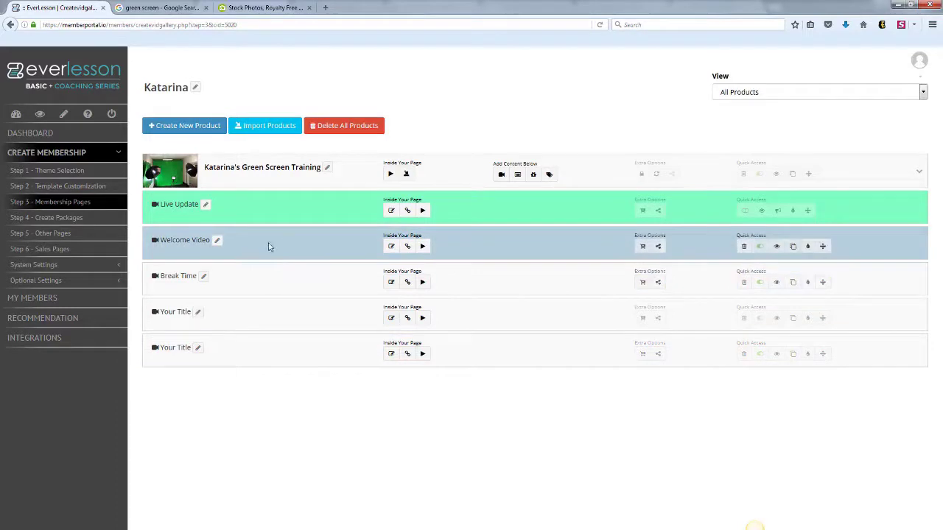
- In the Welcome Video content editor, type the heading 'WHAT YOU SEE IS WHAT YOU GET!' in bold
click(391, 247)
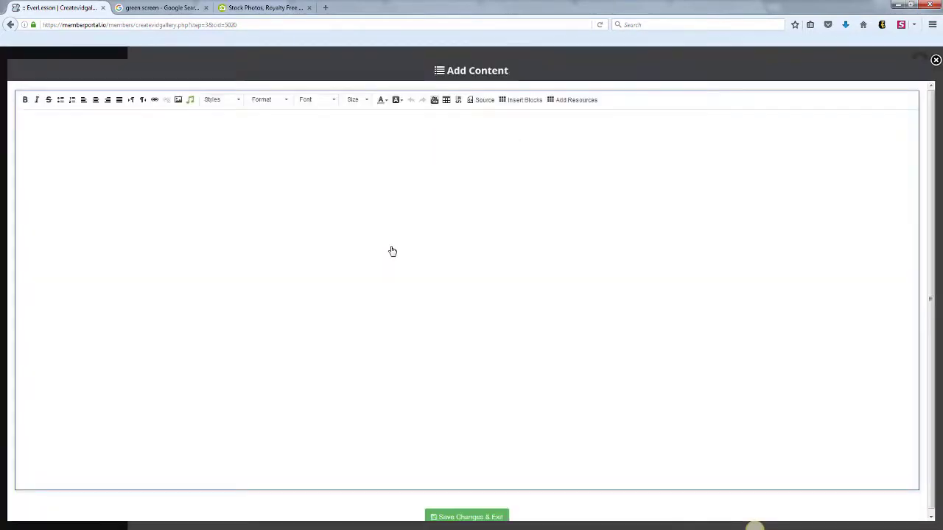
click(71, 142)
text(WHAT YOU SEE IS  WHAT YOU)
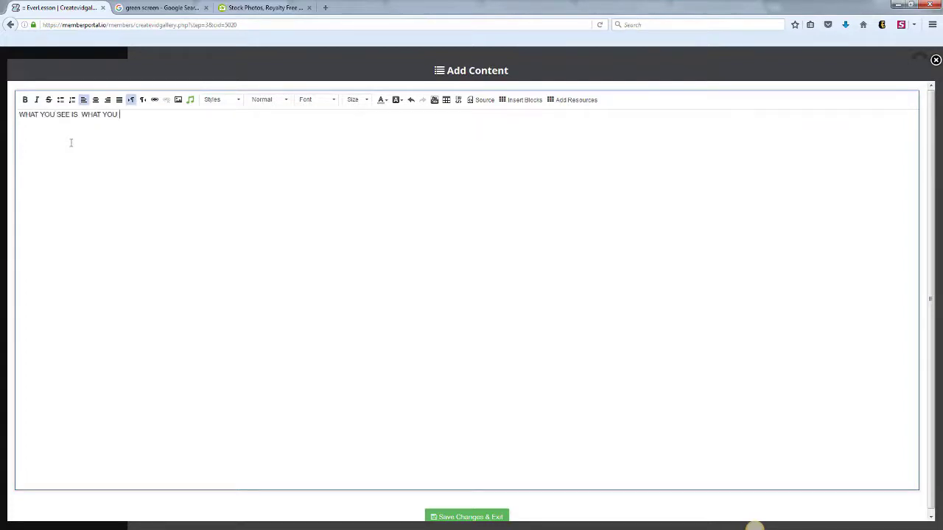
drag(136, 114, 18, 114)
click(25, 99)
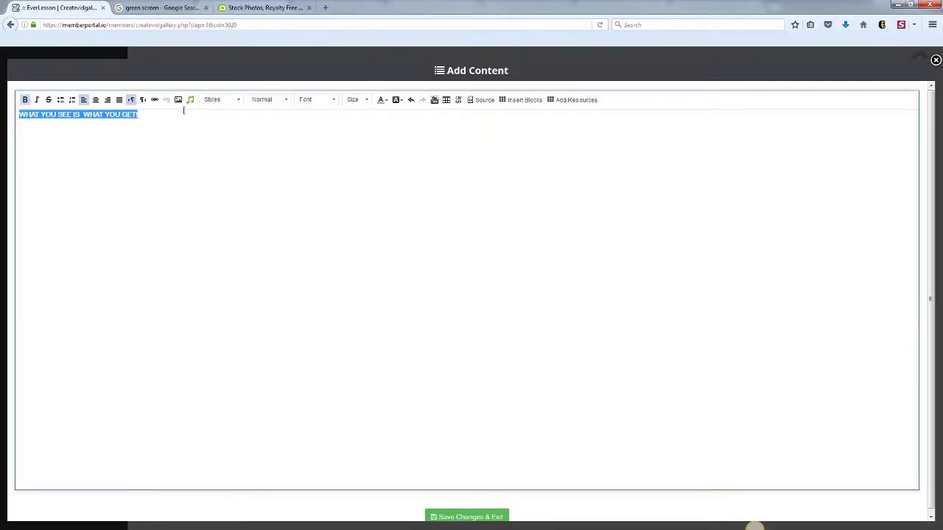
- Set the heading text size to 36 and bring up Image Properties
click(358, 100)
scroll(372, 162, down, 5)
click(370, 173)
click(353, 119)
drag(321, 122, 16, 122)
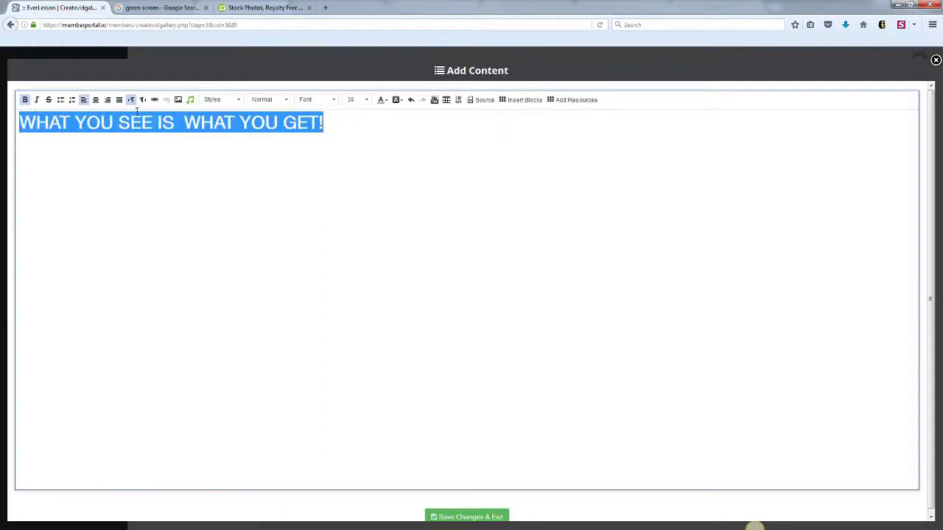
click(177, 101)
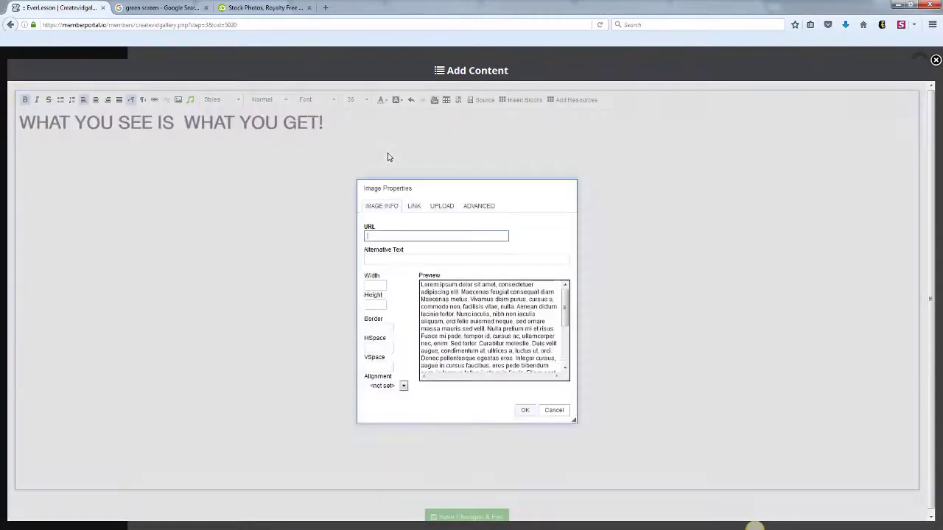
- Upload live.jpg to the server, insert it below the heading, then select and delete it
click(442, 207)
click(381, 245)
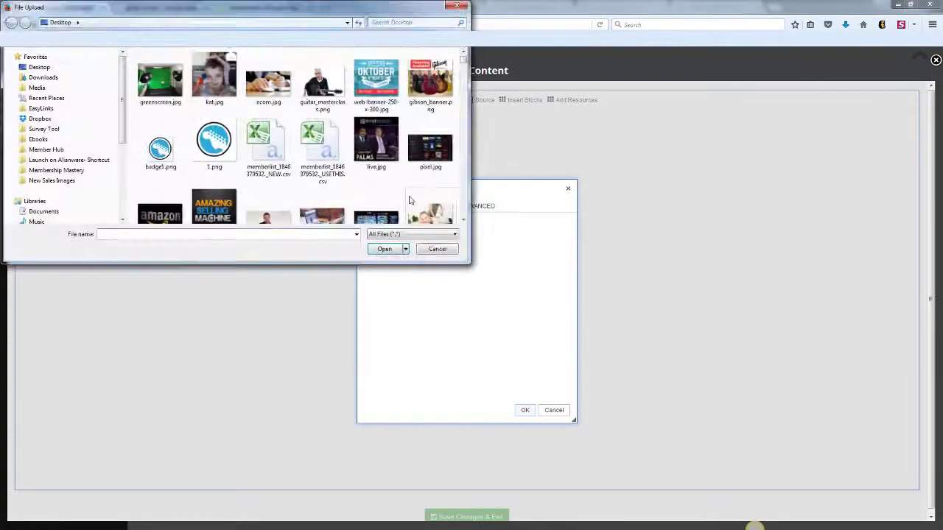
click(372, 142)
click(384, 248)
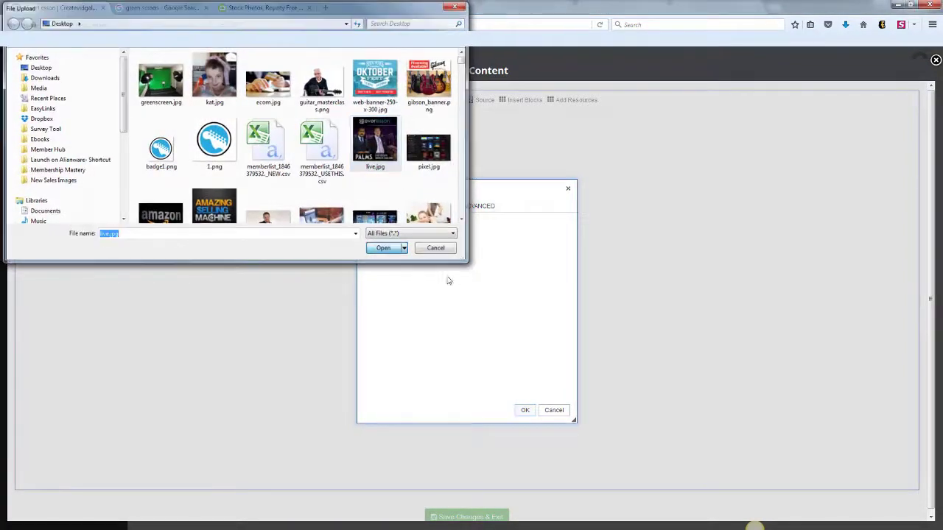
click(410, 255)
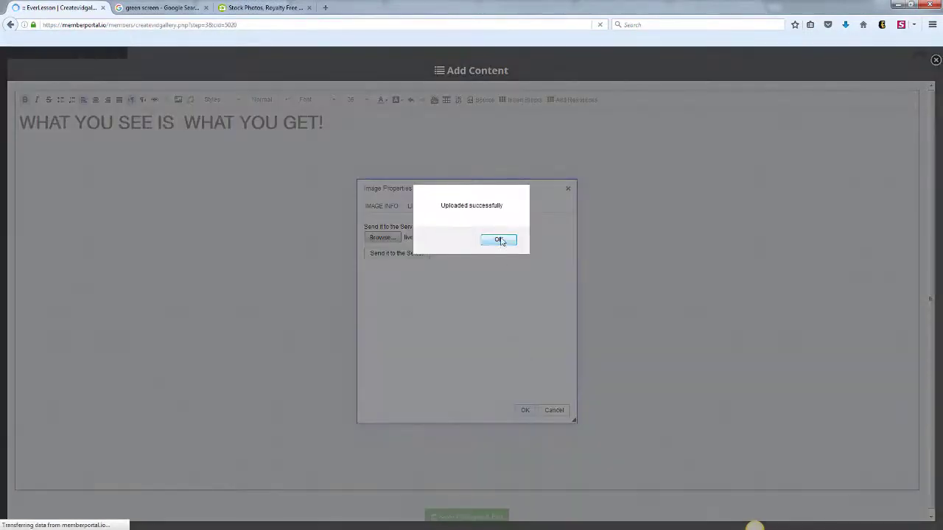
click(499, 240)
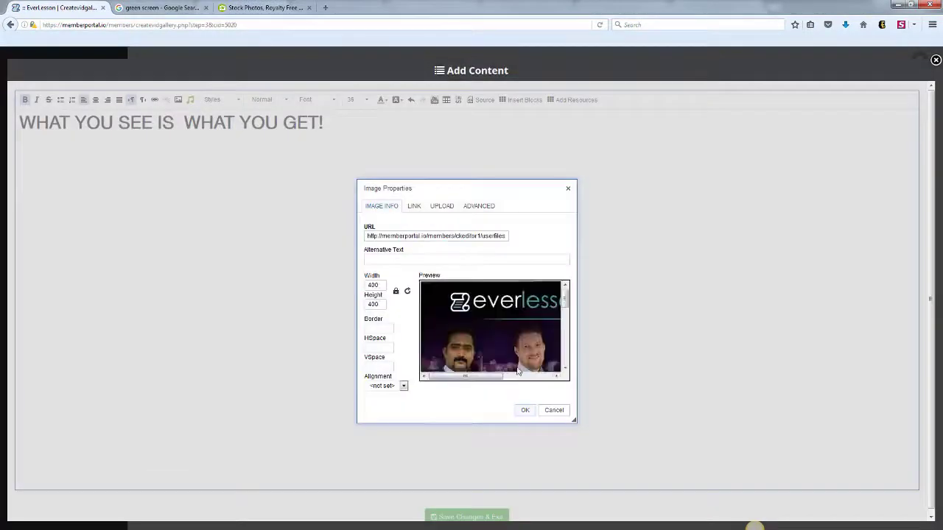
click(520, 407)
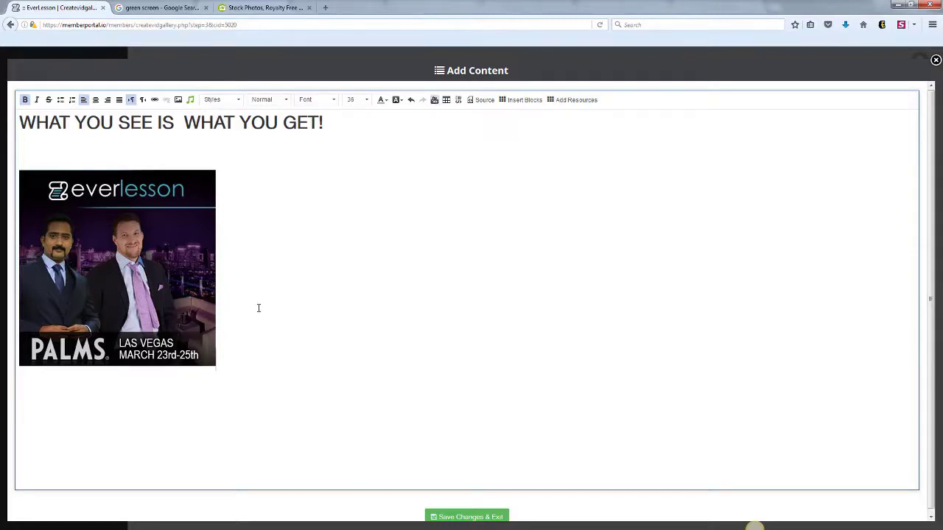
click(190, 316)
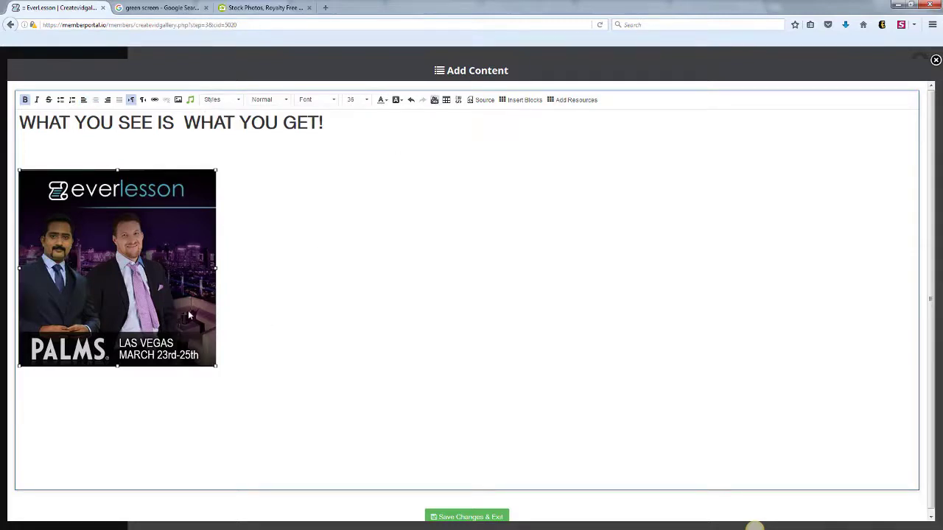
key(Delete)
- Replace the Welcome Video heading with the existing Camtasia Studio resource card
triple_click(343, 125)
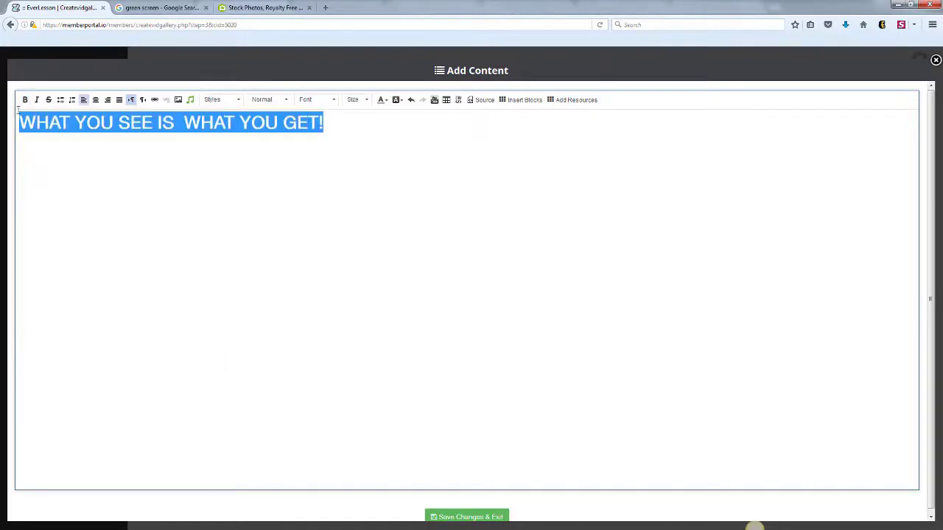
key(Delete)
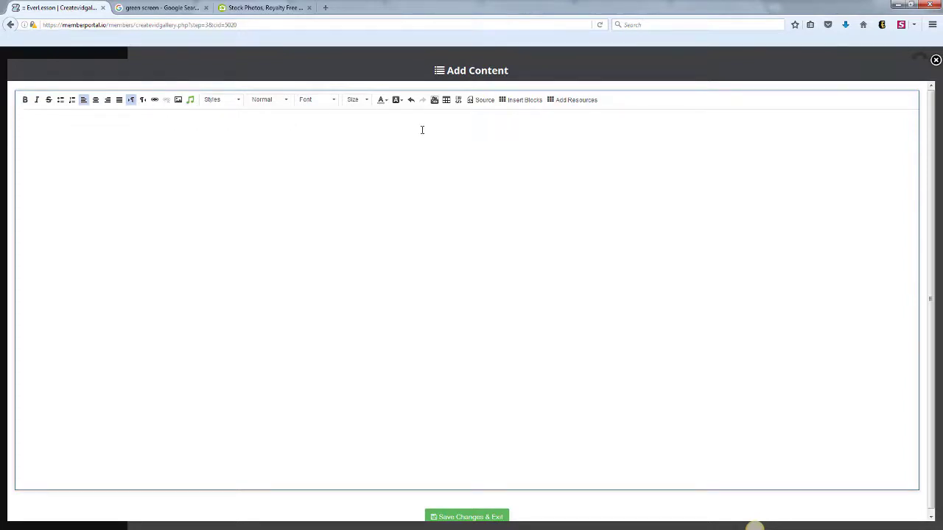
click(581, 101)
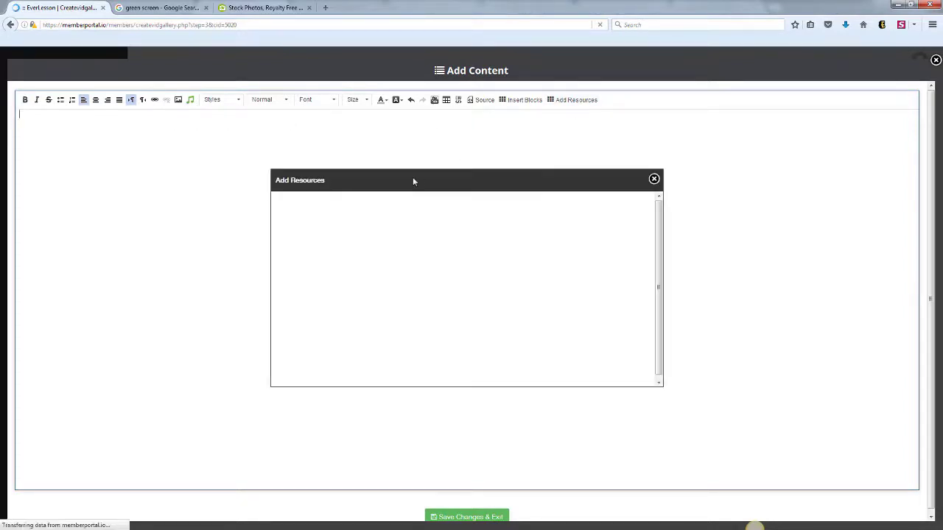
click(405, 212)
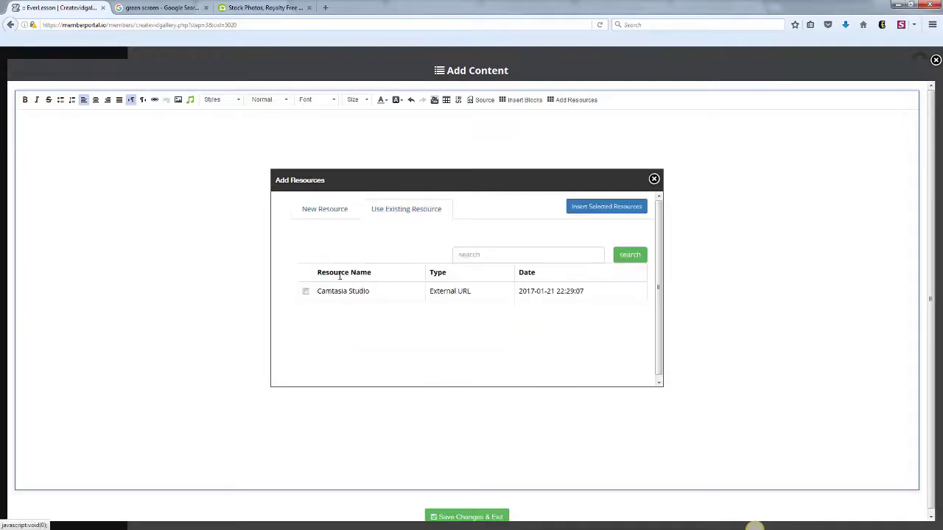
click(305, 292)
click(604, 210)
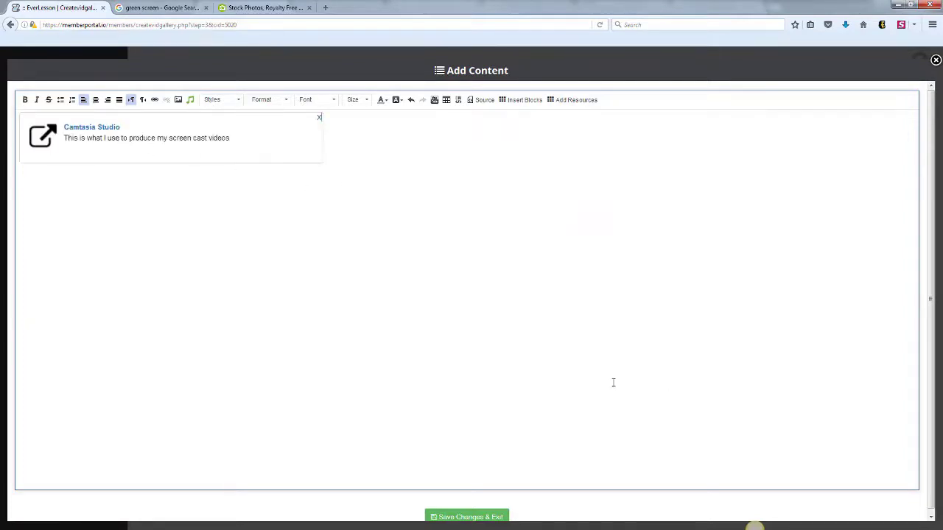
- Save the content, check the lesson page in preview, then reopen Welcome Video for editing
click(458, 519)
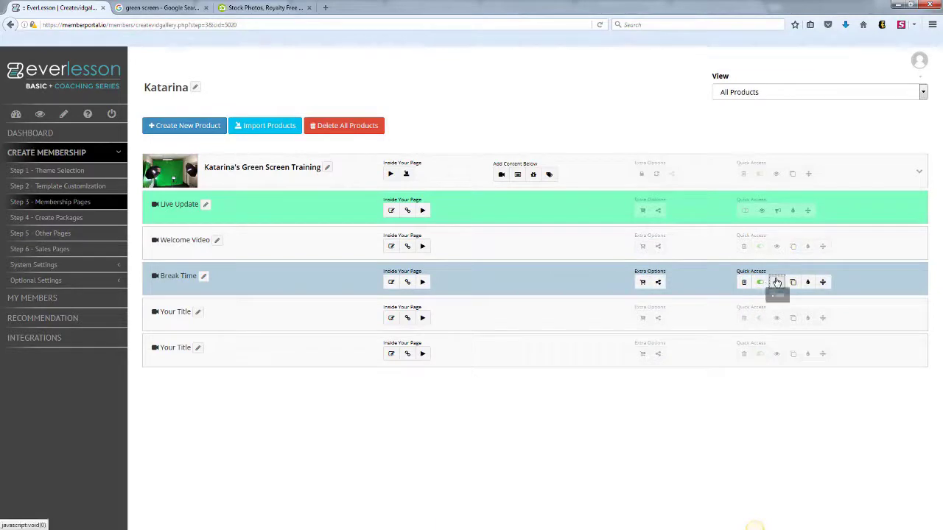
click(776, 282)
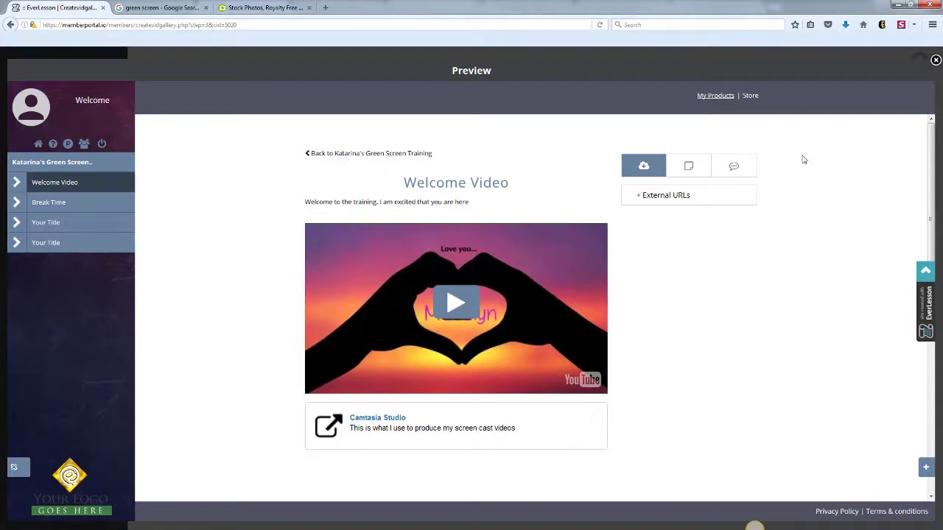
click(936, 60)
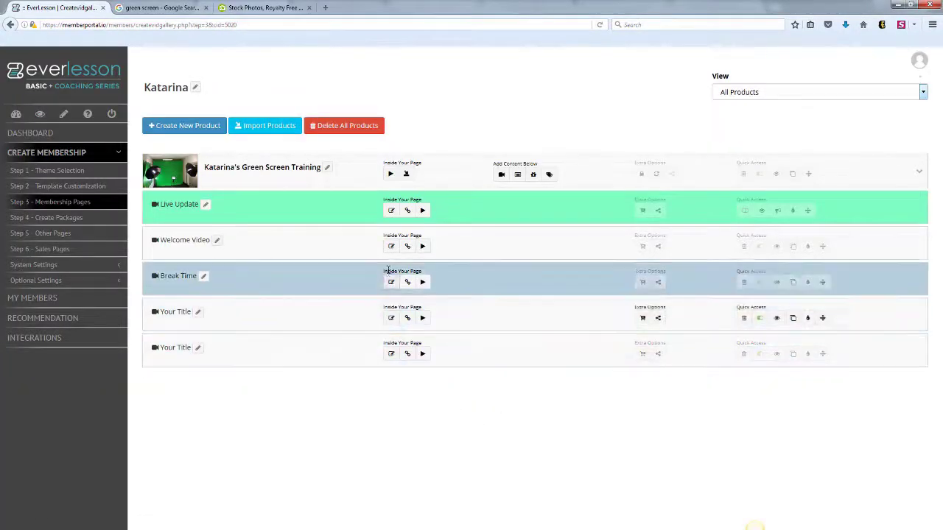
click(391, 246)
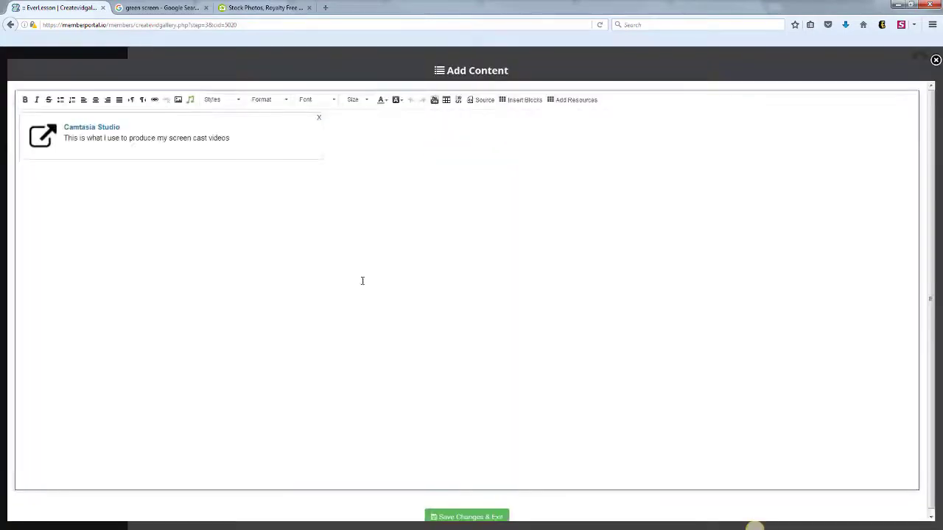
- Add blank lines above the Camtasia Studio card and start inserting a content block
key(Return)
key(Return)
key(Return)
key(Return)
key(Return)
key(Return)
key(Return)
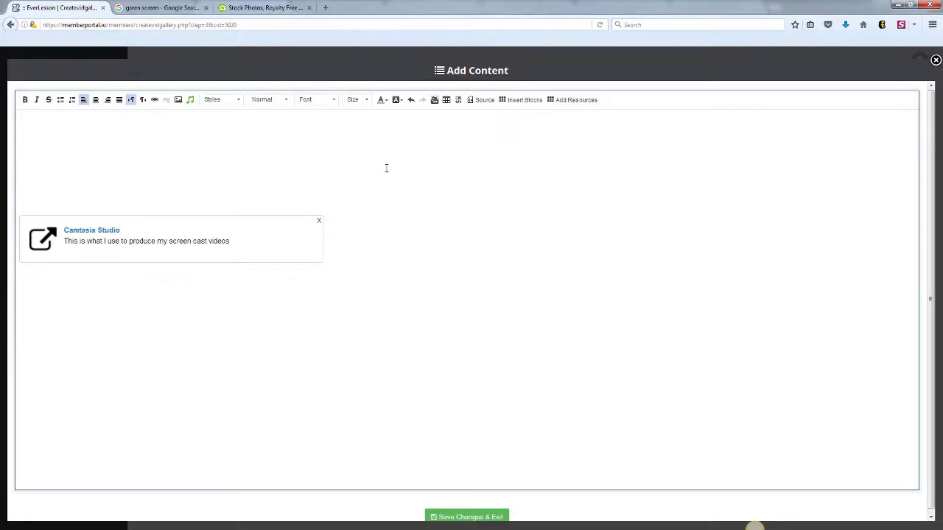
click(523, 100)
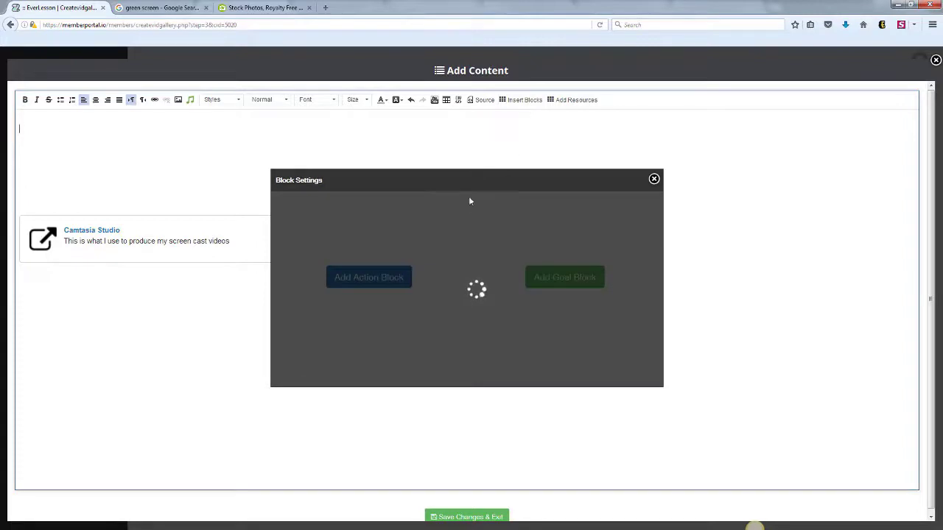
- Create an action block from the second template titled 'Step #1 - Buy Camtasia' with the welcome video
click(371, 278)
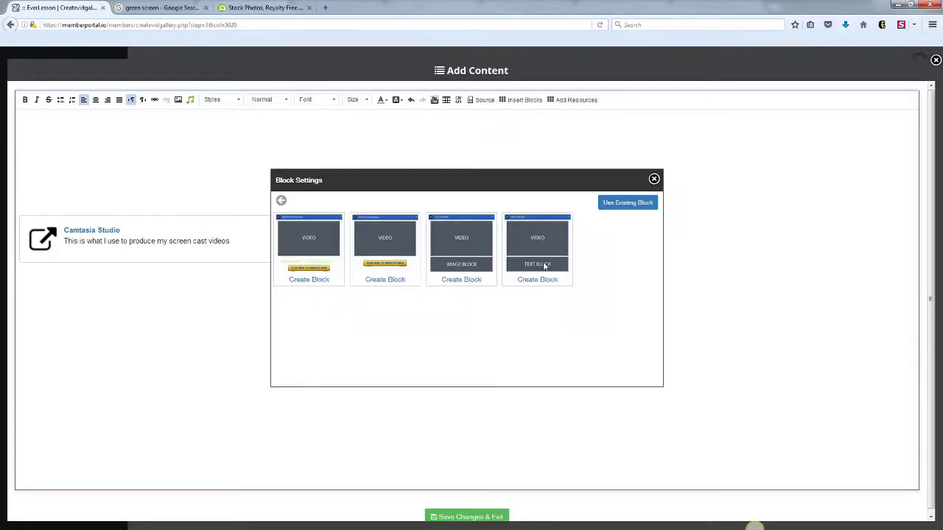
click(388, 280)
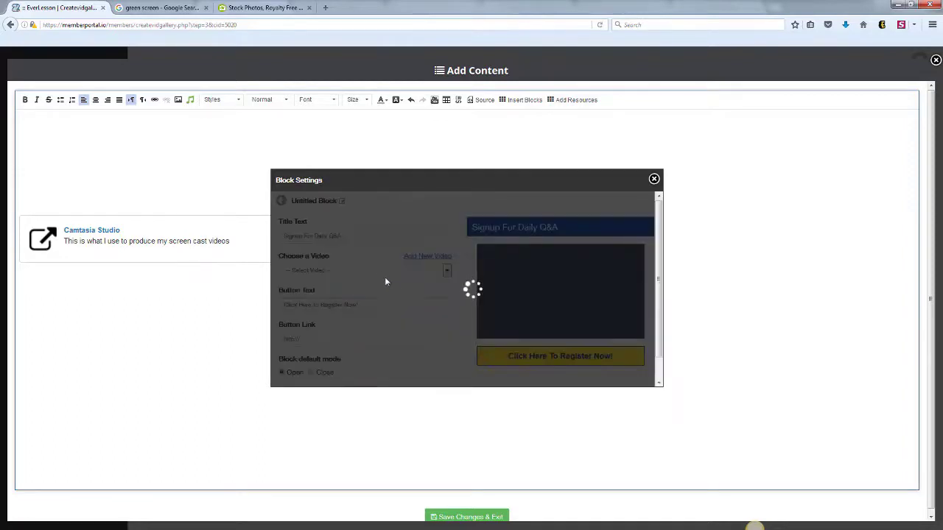
text(Si)
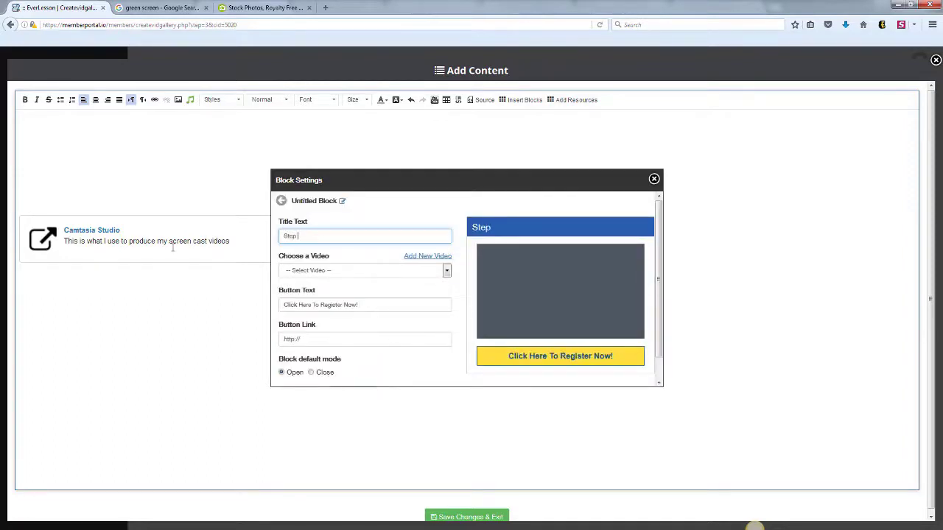
text(ep #1 - Buy Camtasia)
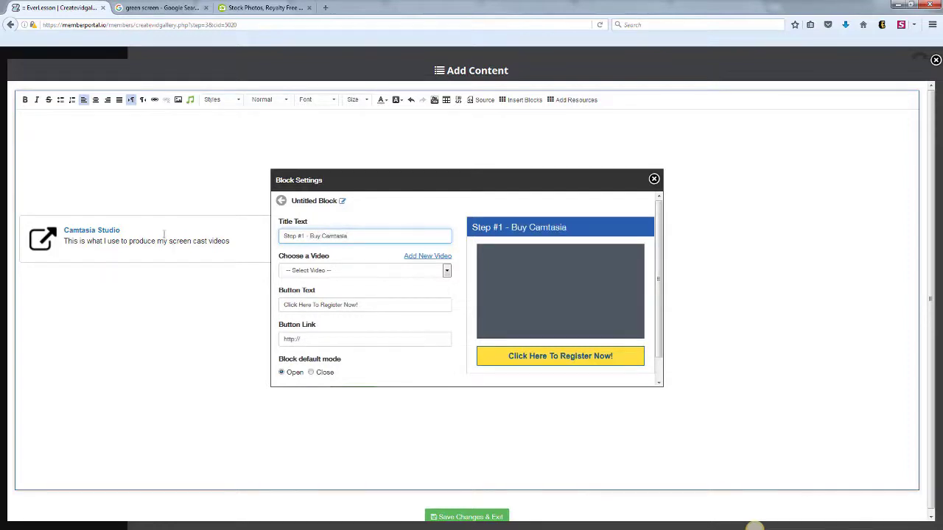
click(446, 272)
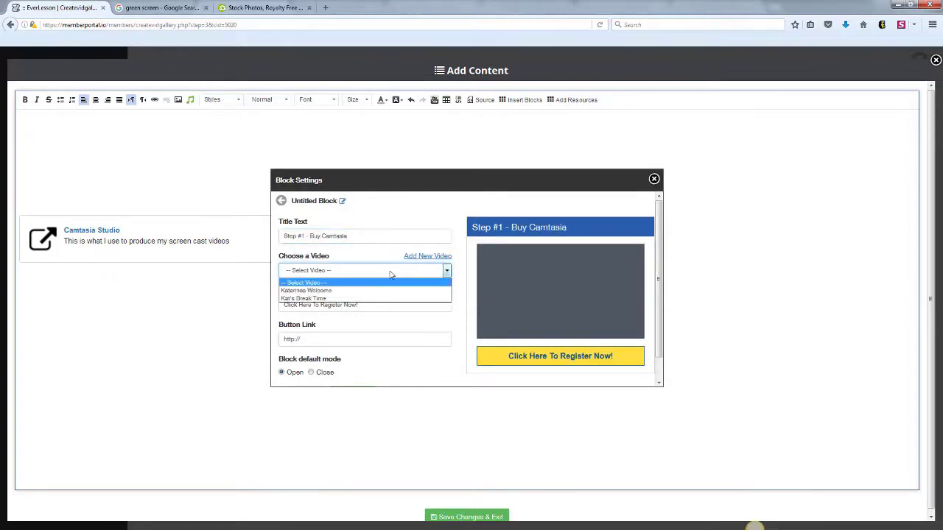
click(331, 291)
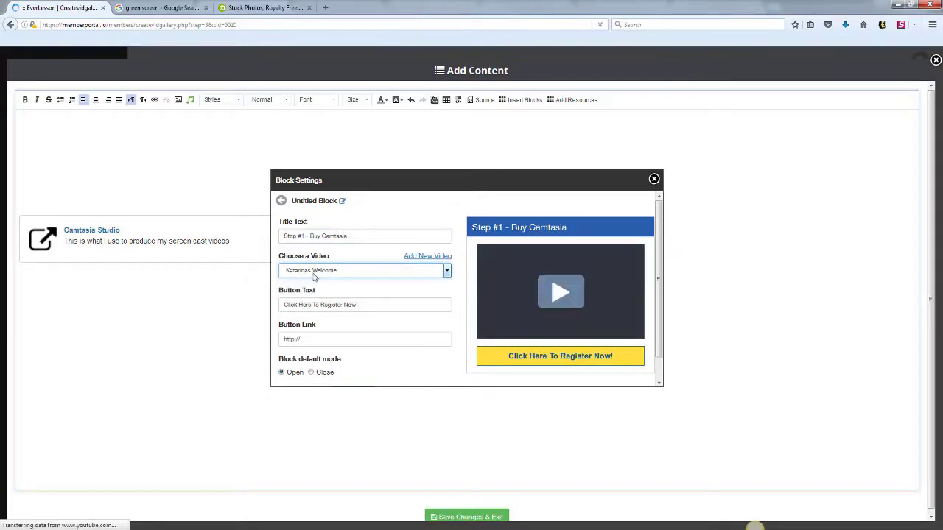
drag(360, 305, 247, 312)
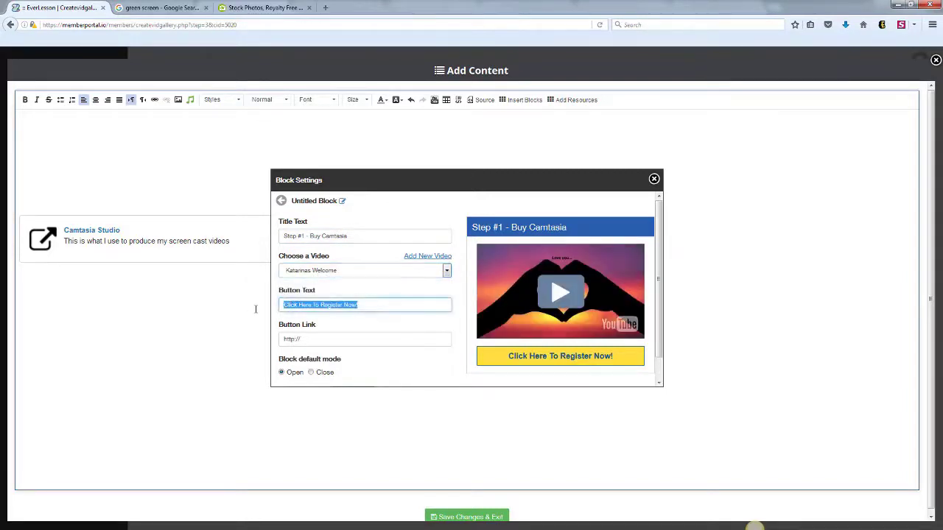
text(CLick here to get Camts)
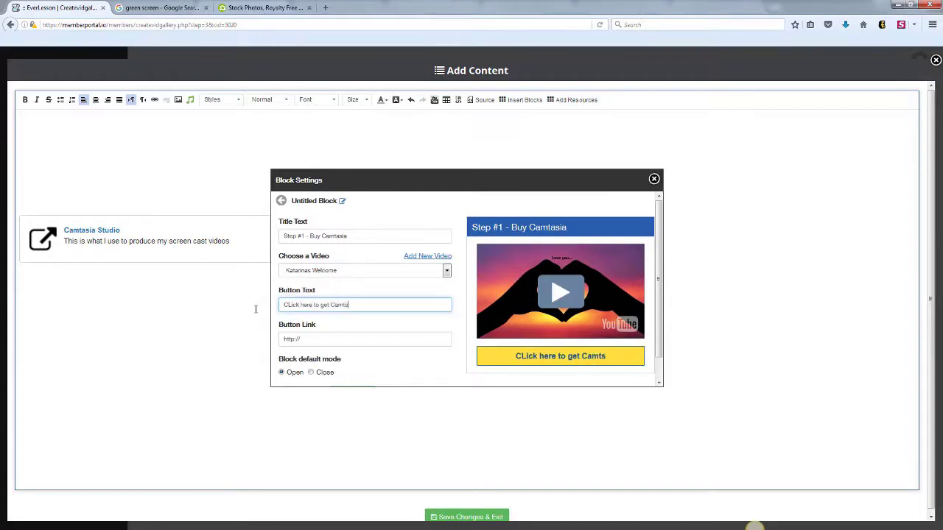
key(BackSpace)
text(asia)
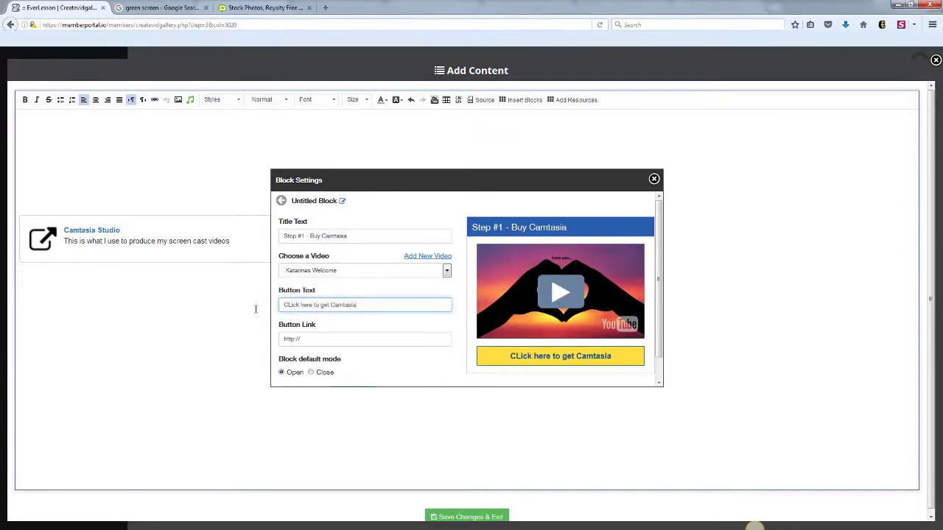
key(Delete)
text(l)
click(340, 339)
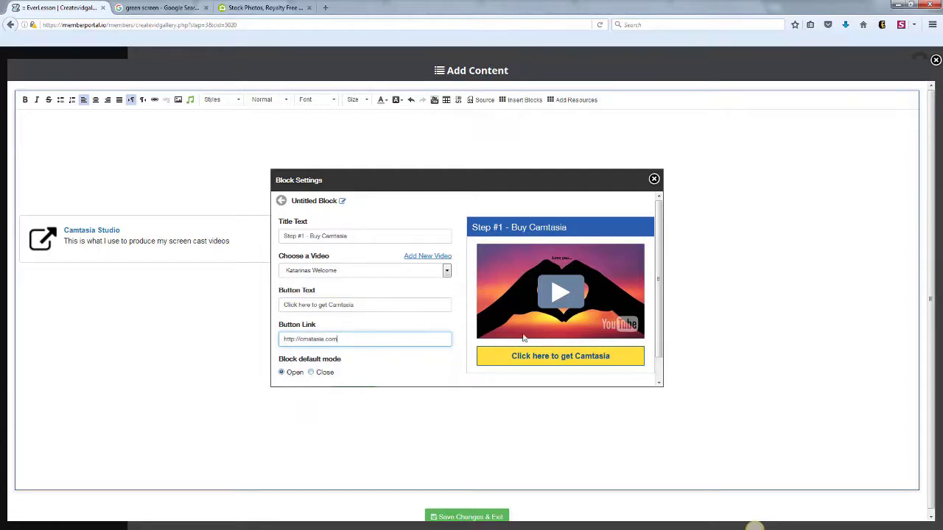
scroll(545, 287, down, 1)
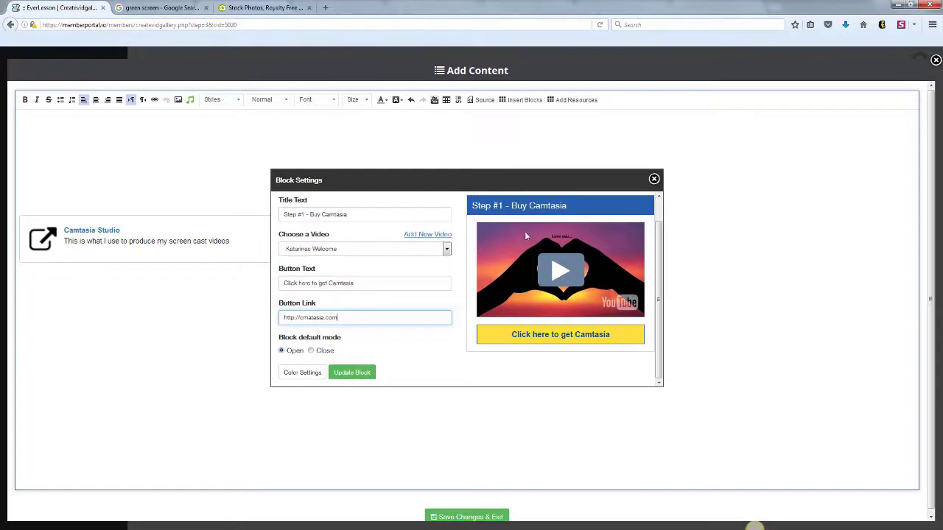
- Give the Step #1 block a #464646 grey background, remove the blank lines, and save
click(298, 374)
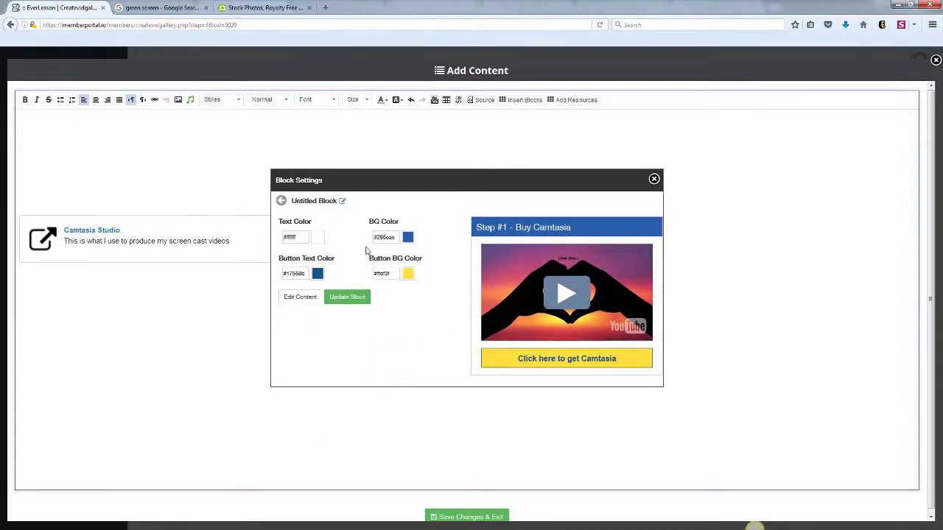
click(408, 237)
drag(401, 263, 369, 299)
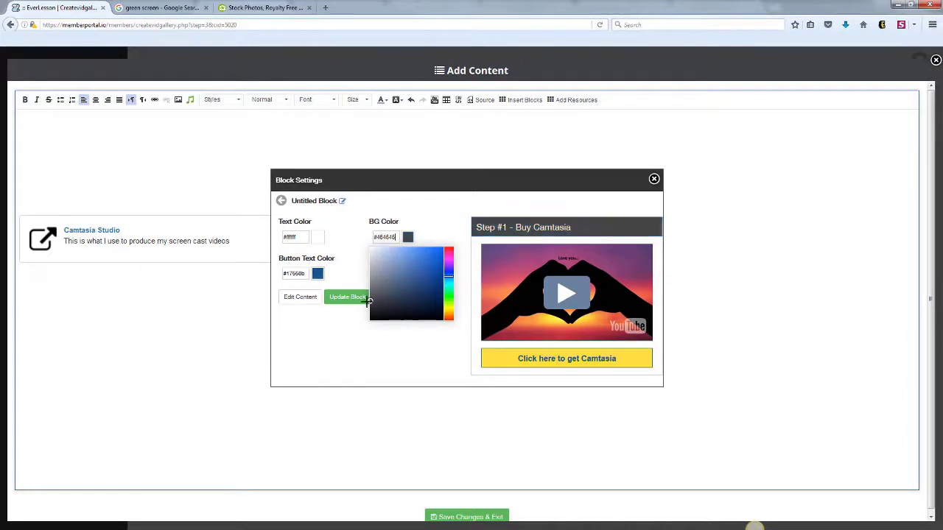
click(350, 347)
click(341, 297)
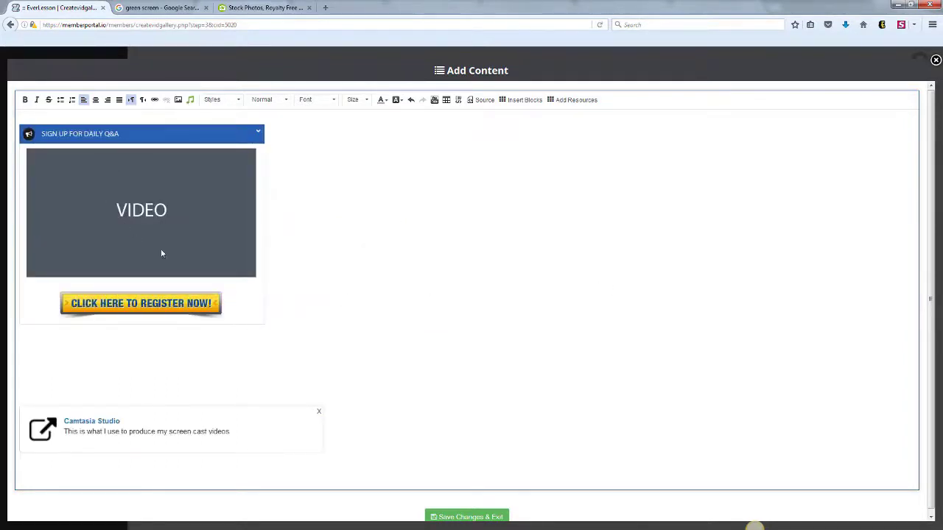
key(BackSpace)
key(BackSpace)
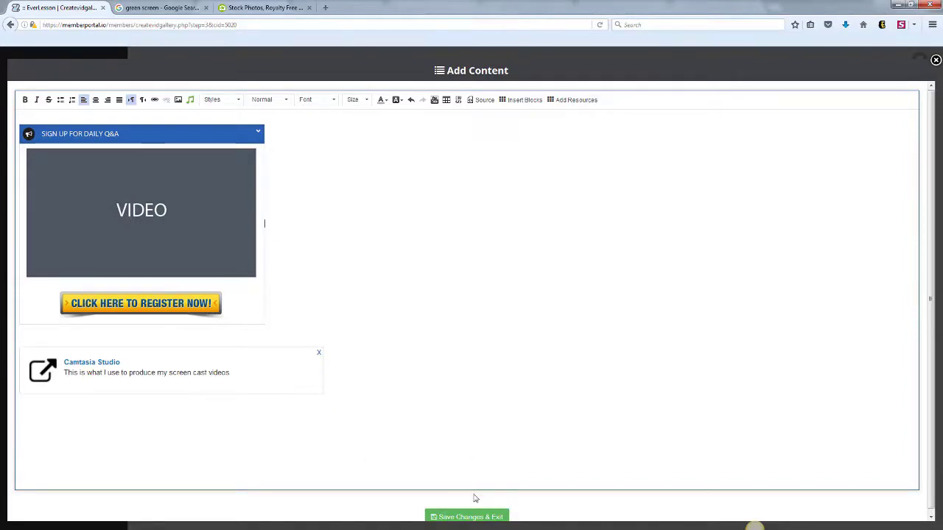
click(469, 518)
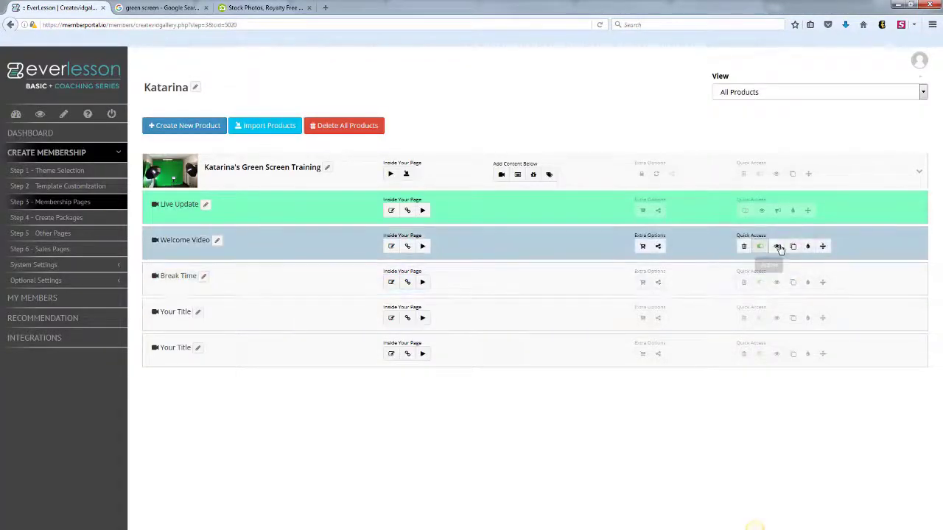
click(776, 246)
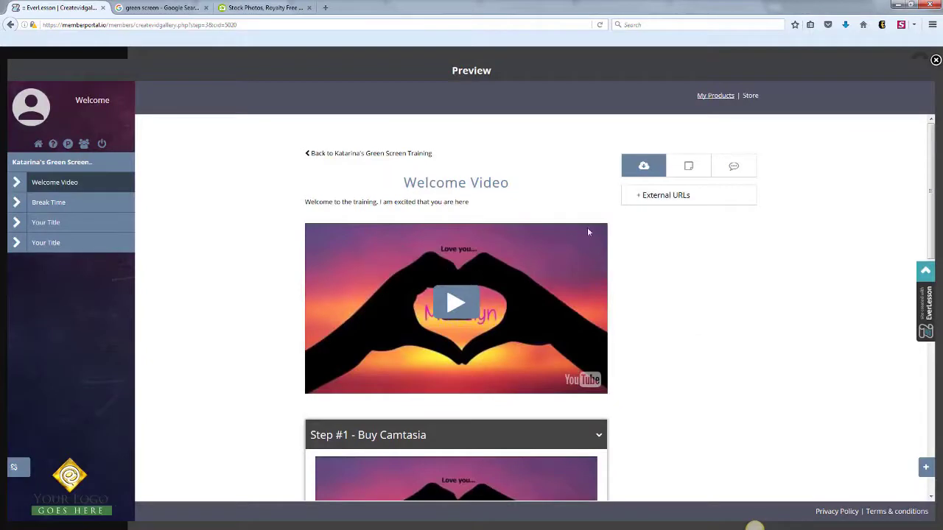
scroll(619, 214, down, 2)
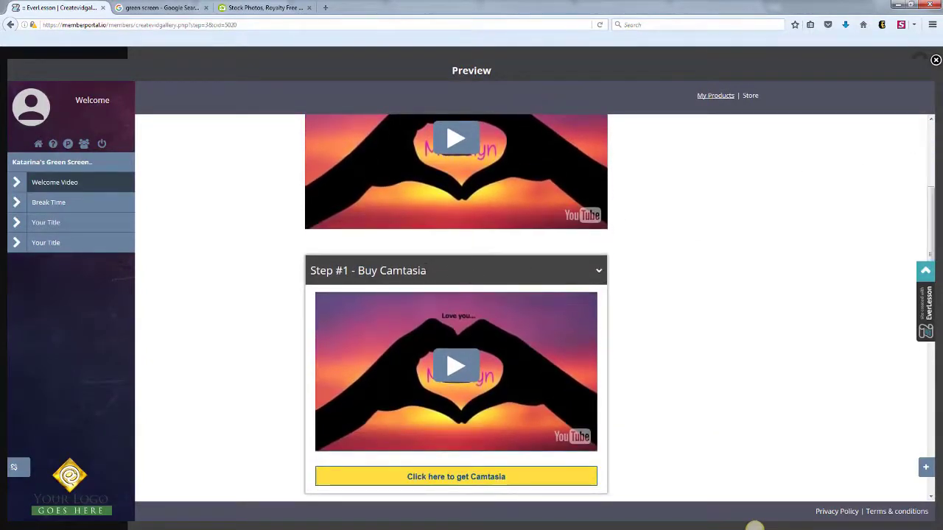
click(595, 270)
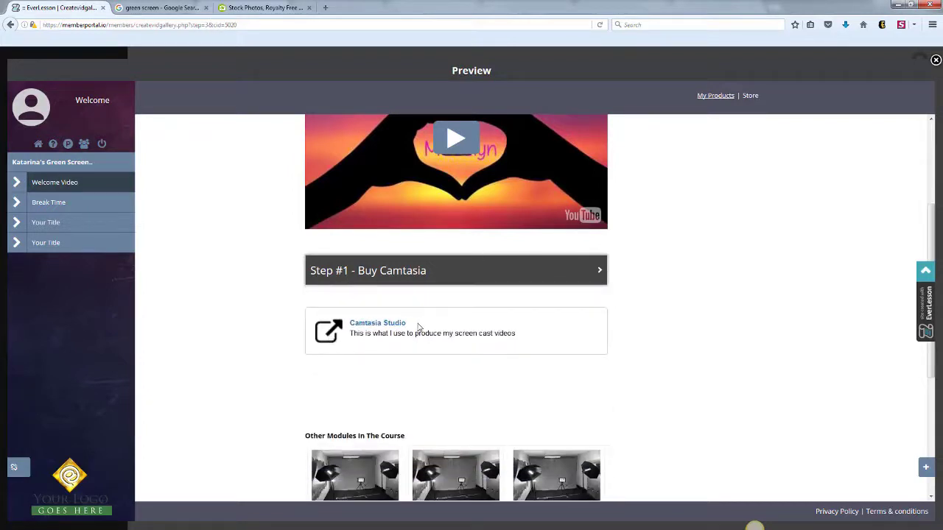
click(600, 270)
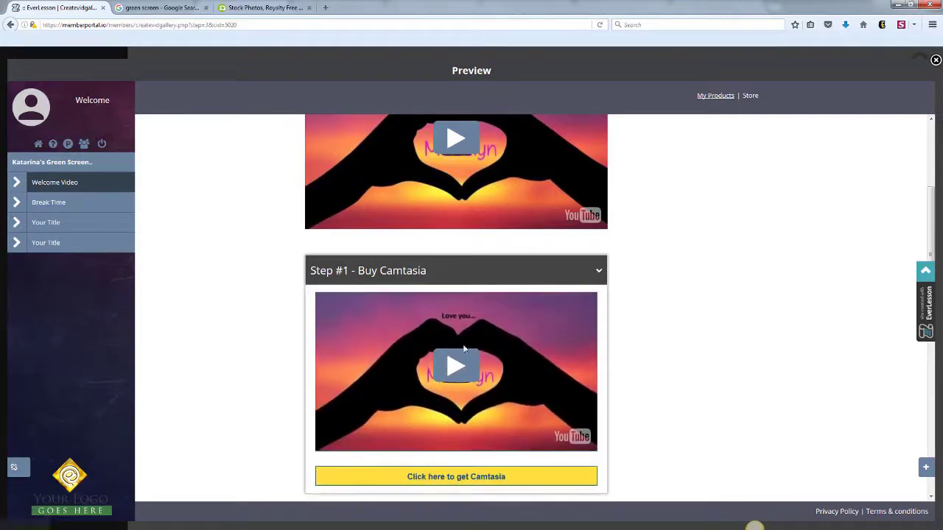
click(600, 274)
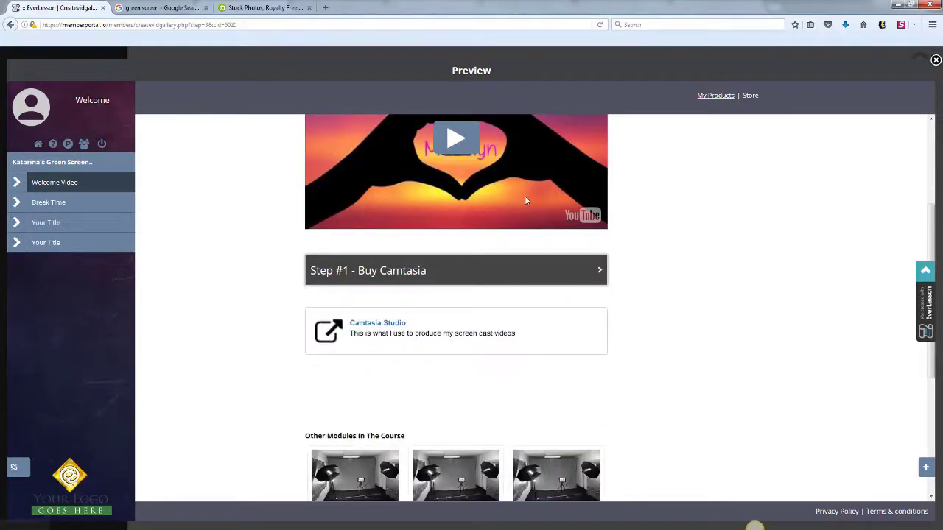
scroll(612, 191, up, 3)
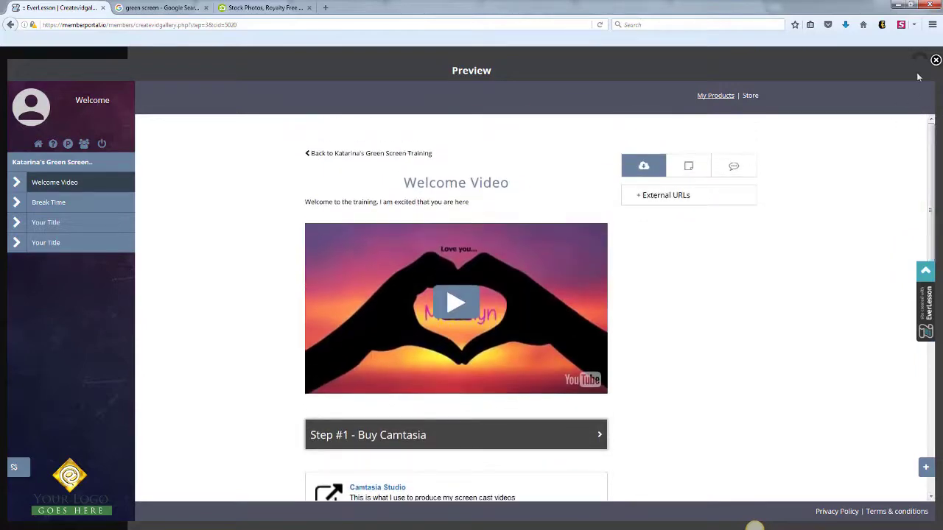
click(935, 60)
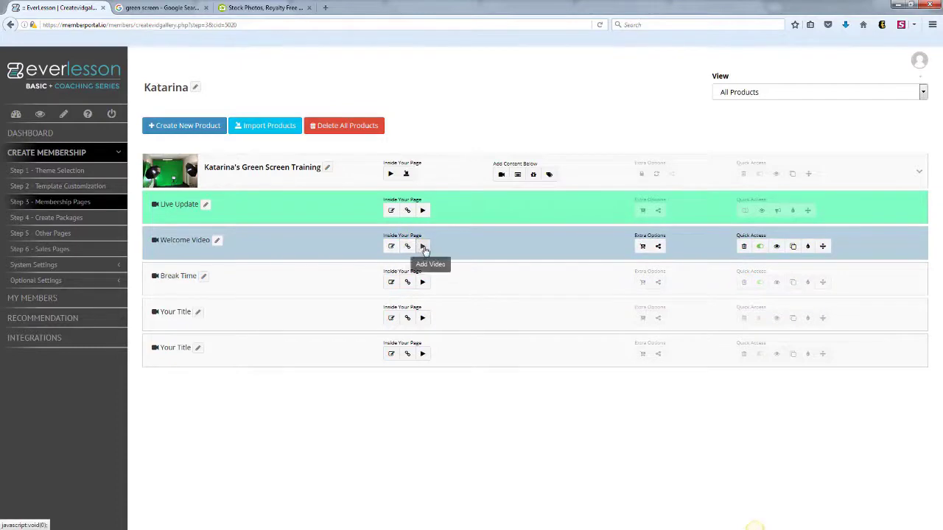
click(658, 246)
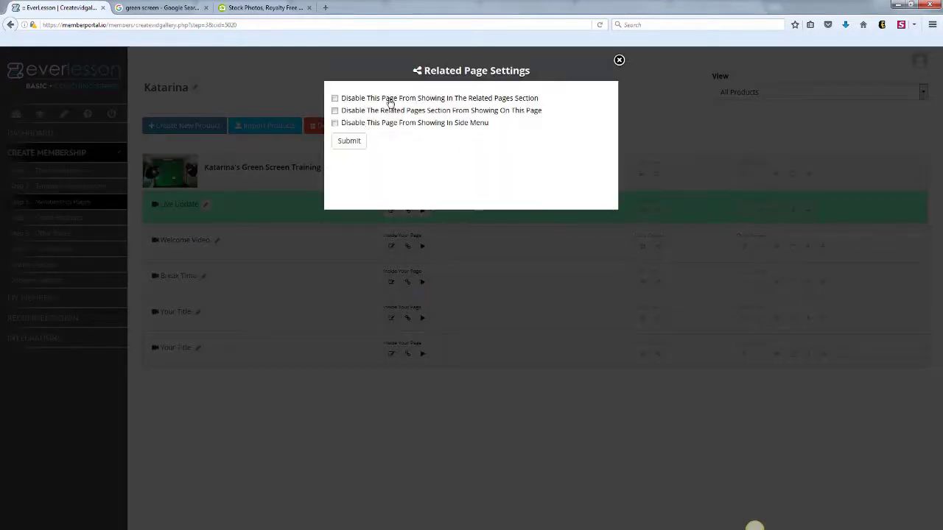
click(619, 61)
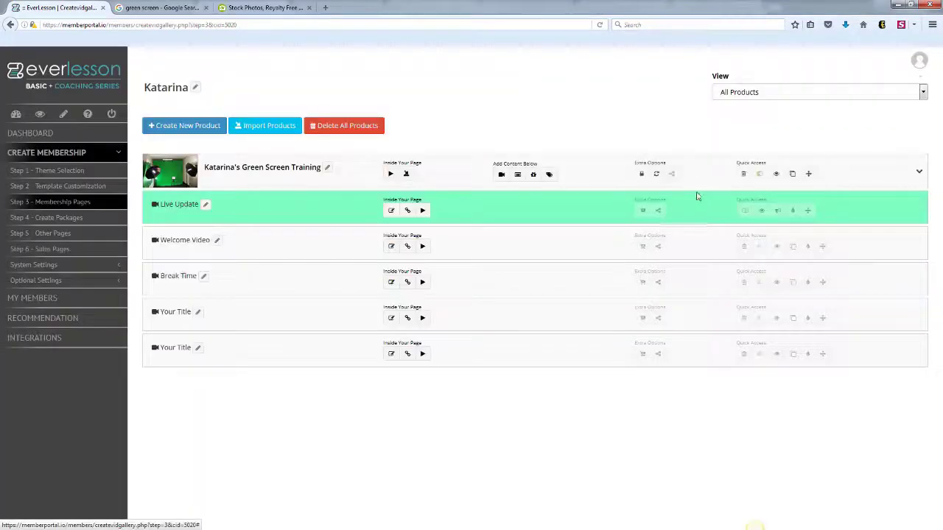
click(775, 247)
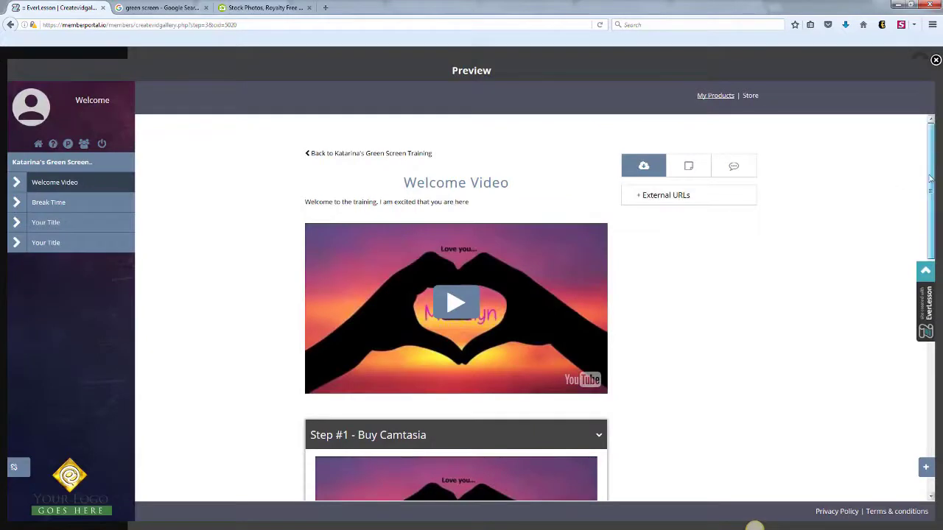
drag(931, 194, 914, 387)
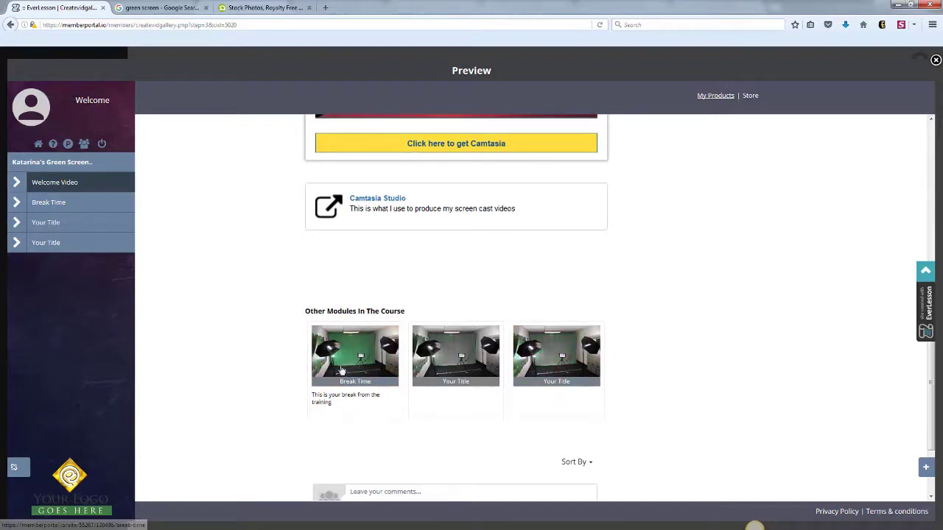
click(930, 120)
click(930, 120)
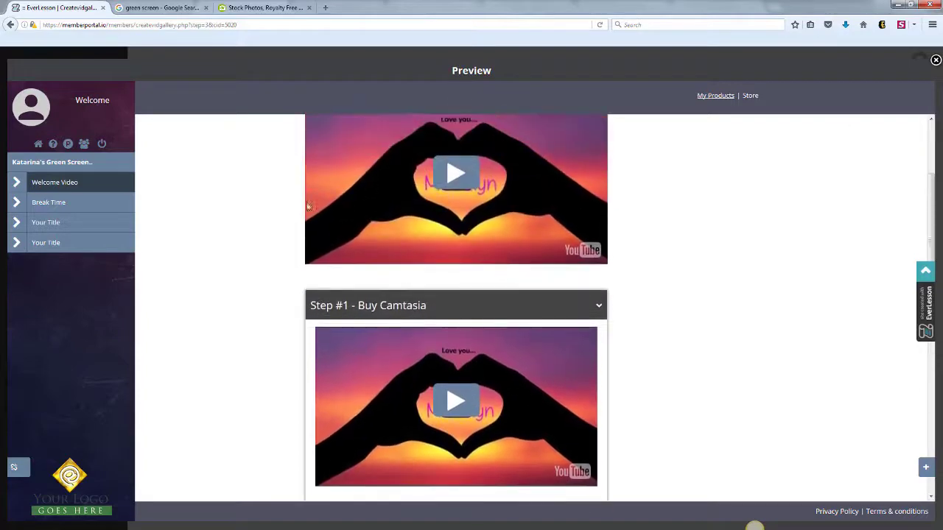
click(936, 60)
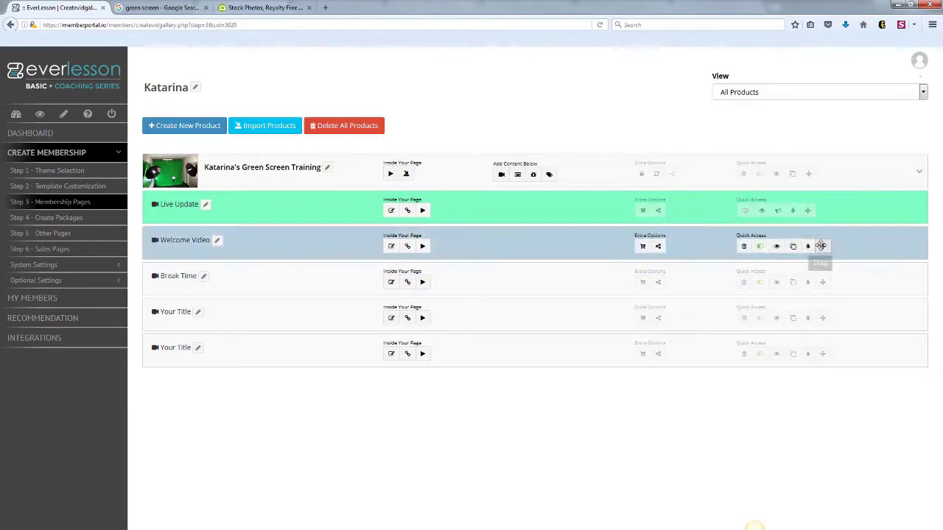
- Drip Break Time after Welcome Video is completed, 2 days have passed and 20 points are earned
mouse_move(822, 246)
mouse_down()
mouse_move(824, 267)
mouse_move(821, 246)
mouse_up()
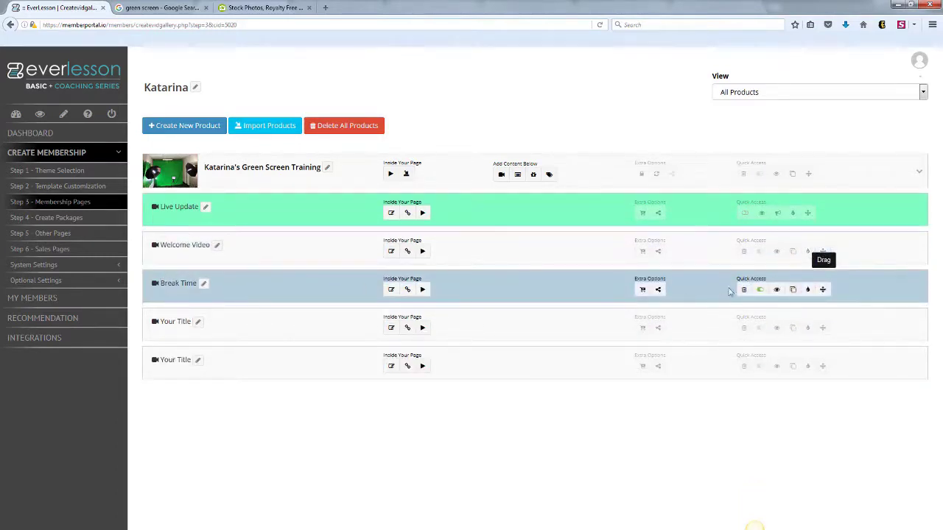
click(807, 290)
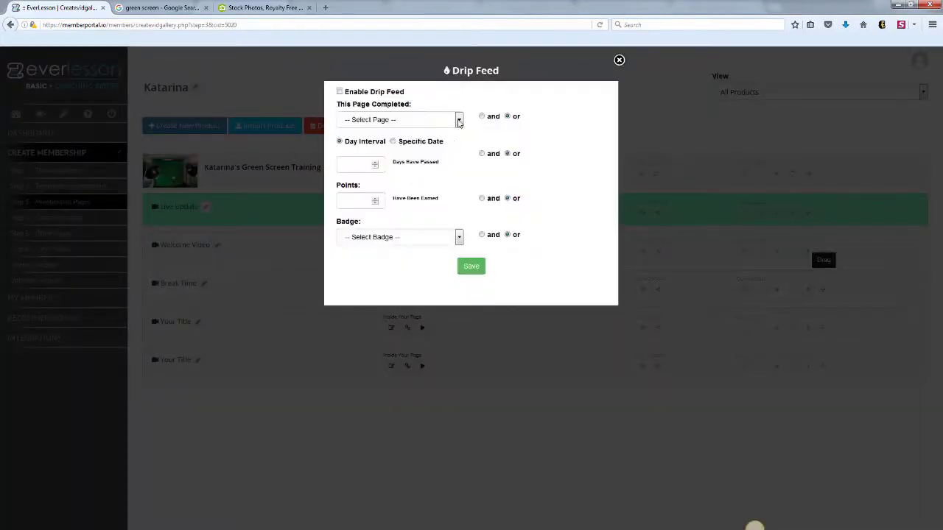
click(458, 121)
click(378, 150)
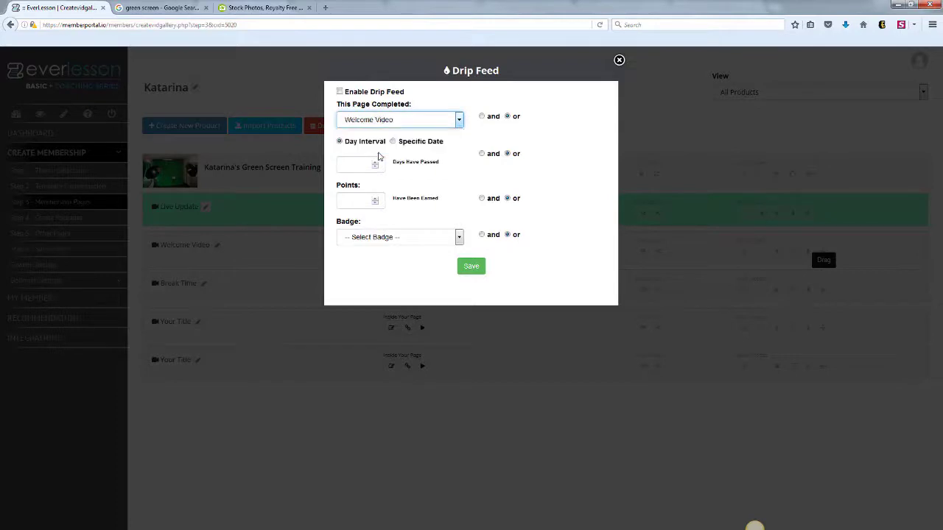
click(359, 164)
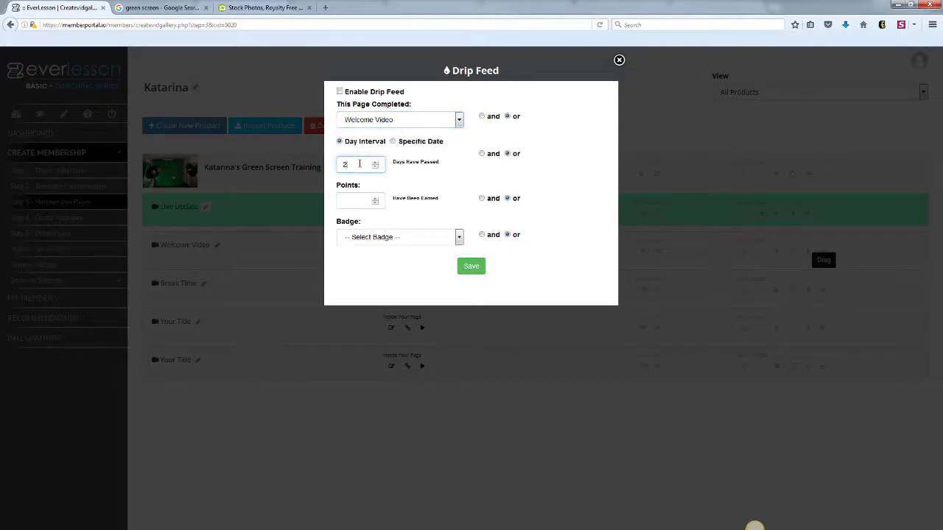
click(439, 169)
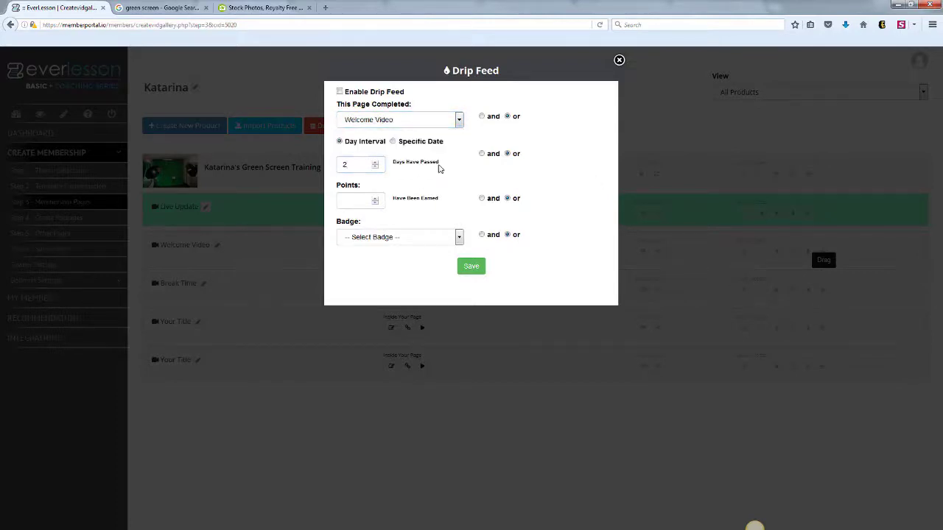
click(481, 155)
click(361, 202)
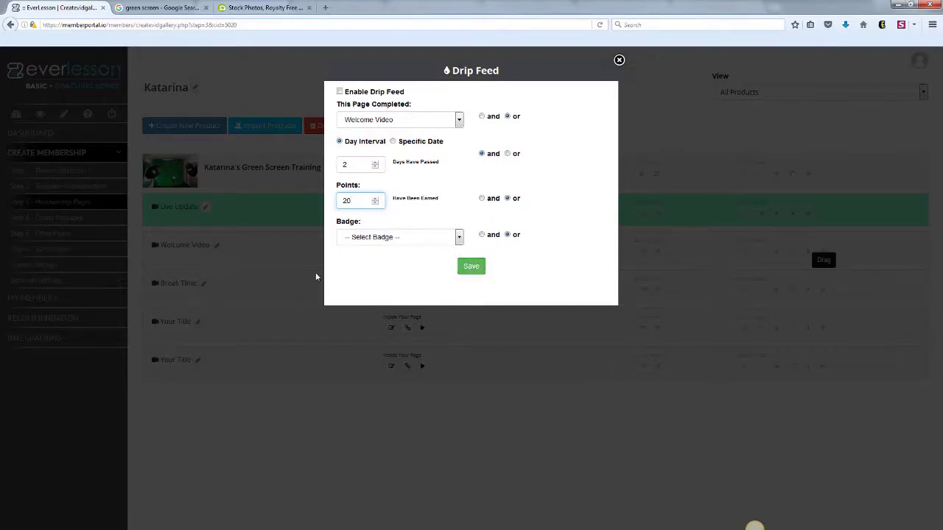
click(231, 293)
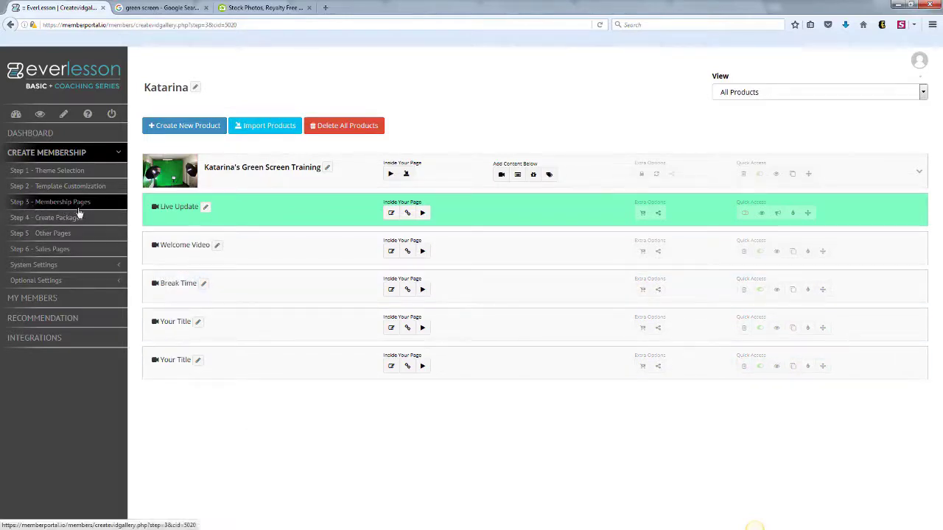
- Create a new package named 'All Access' that includes the green screen training
click(68, 221)
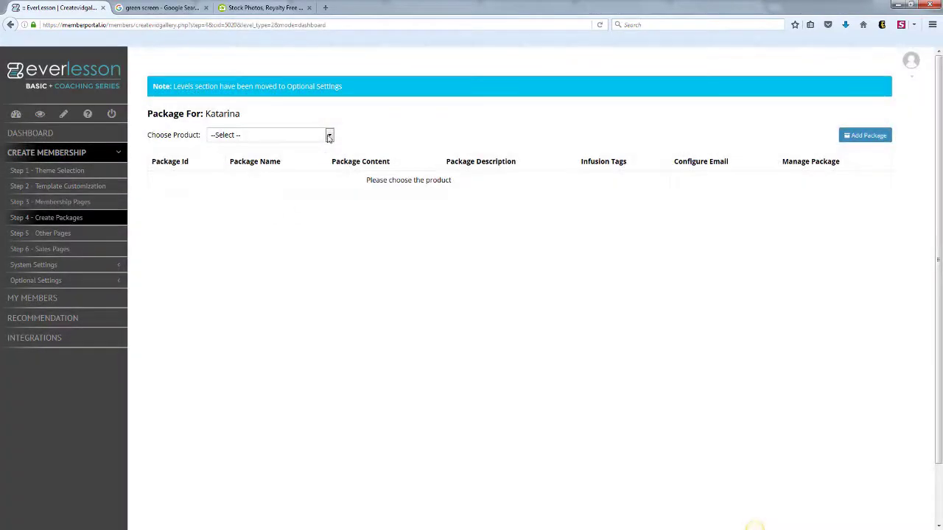
click(329, 136)
click(297, 157)
click(869, 139)
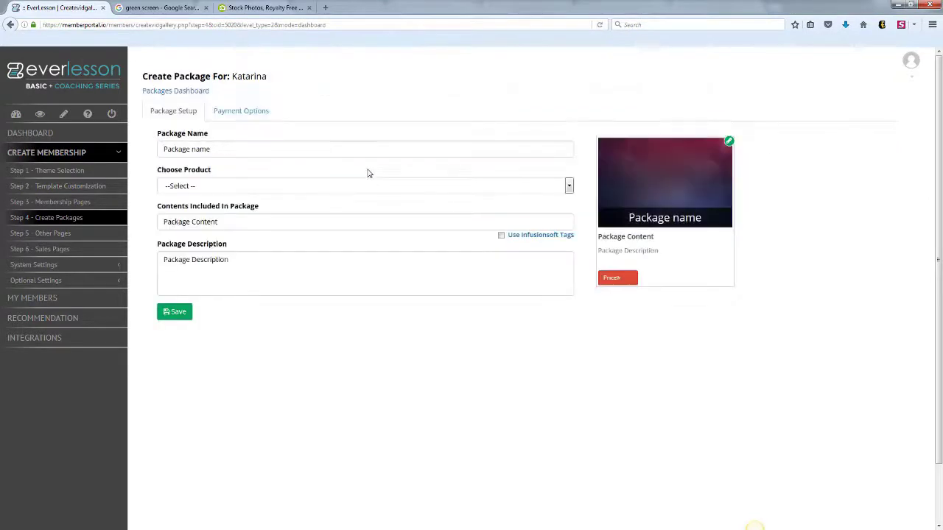
click(317, 145)
text(A)
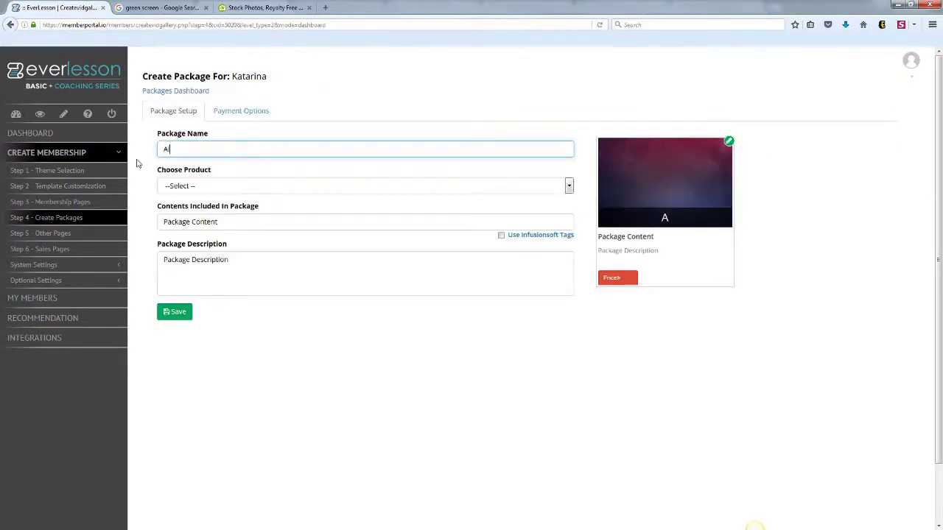
text(ll Access)
click(191, 187)
click(204, 210)
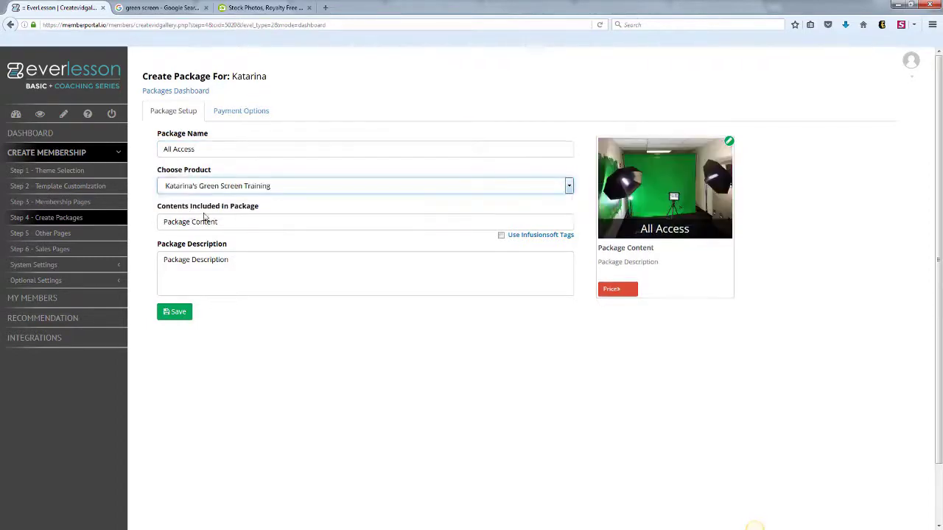
- Set contents to 'Video Training, And Live Facebook Updates', add a short description, and save
click(163, 224)
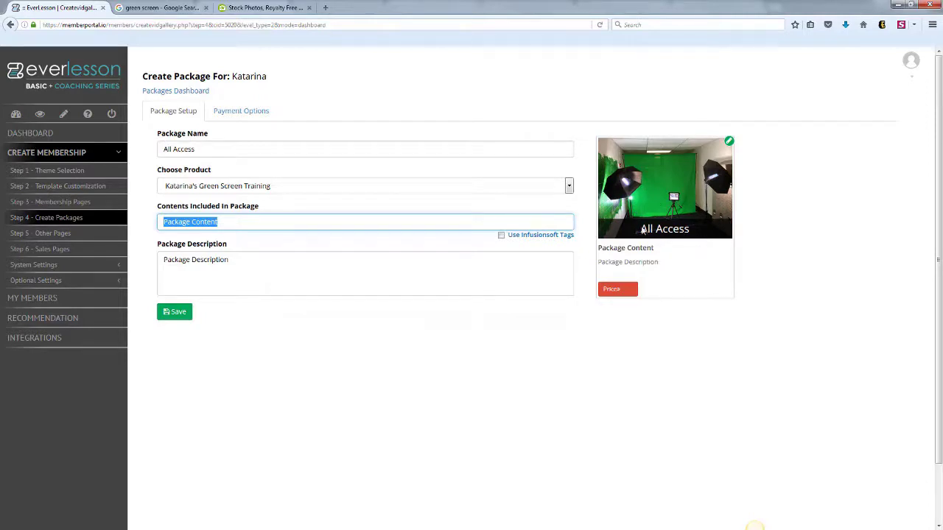
drag(268, 225, 102, 243)
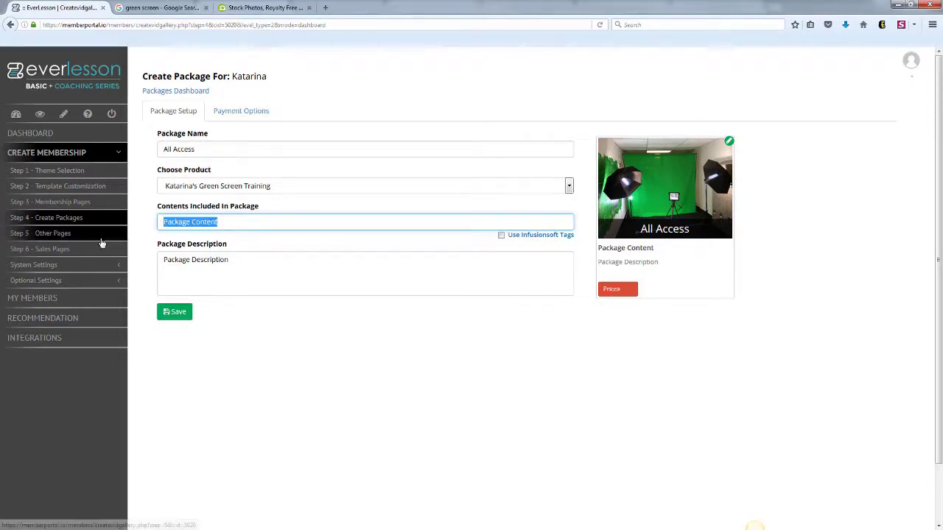
text(Vi)
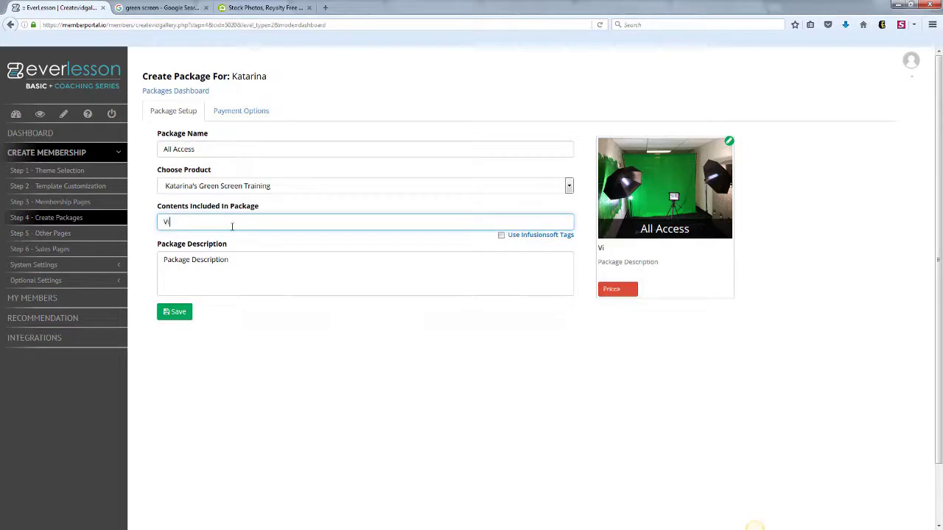
text(deo Training, And Live Facebook Updates)
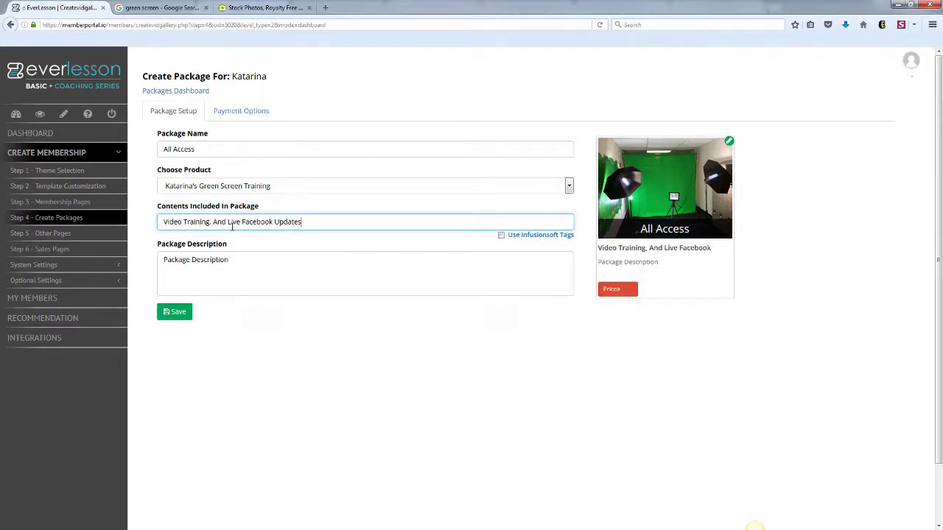
click(249, 258)
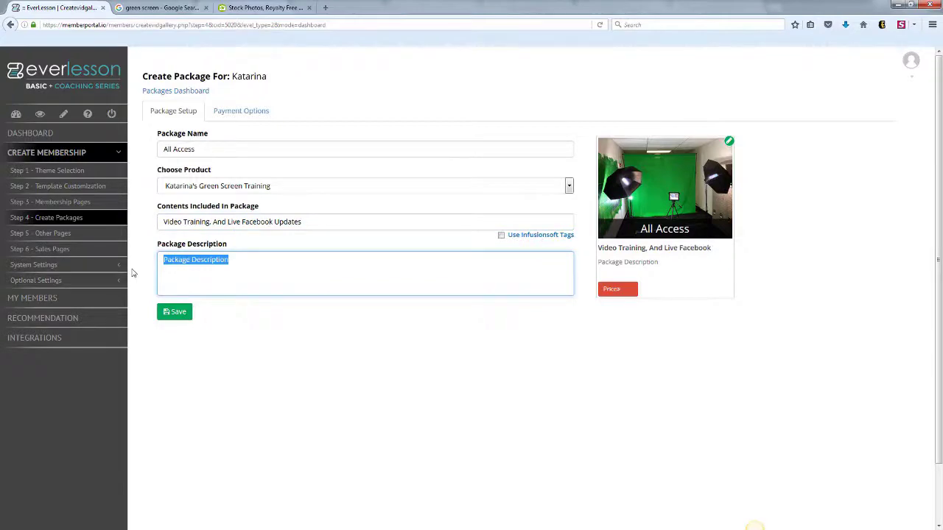
text(This is Katar)
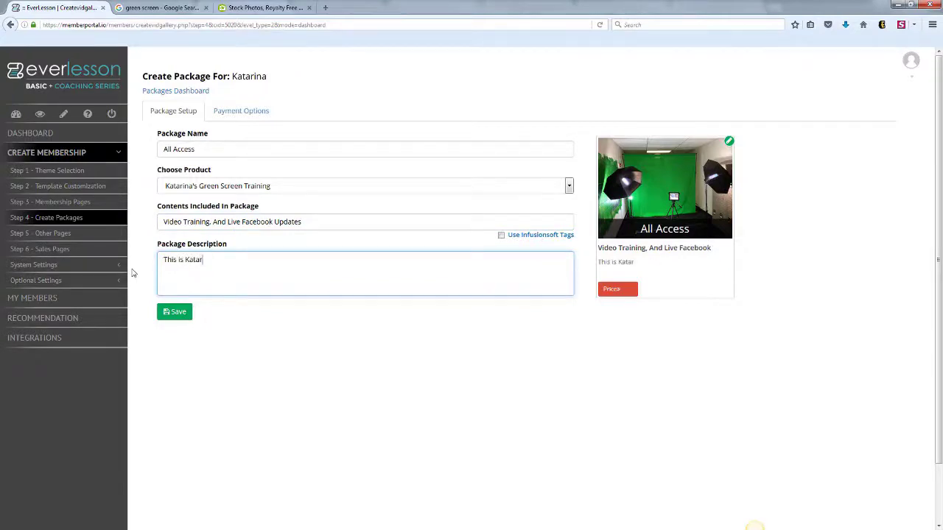
text(ina's Green Screen Training!)
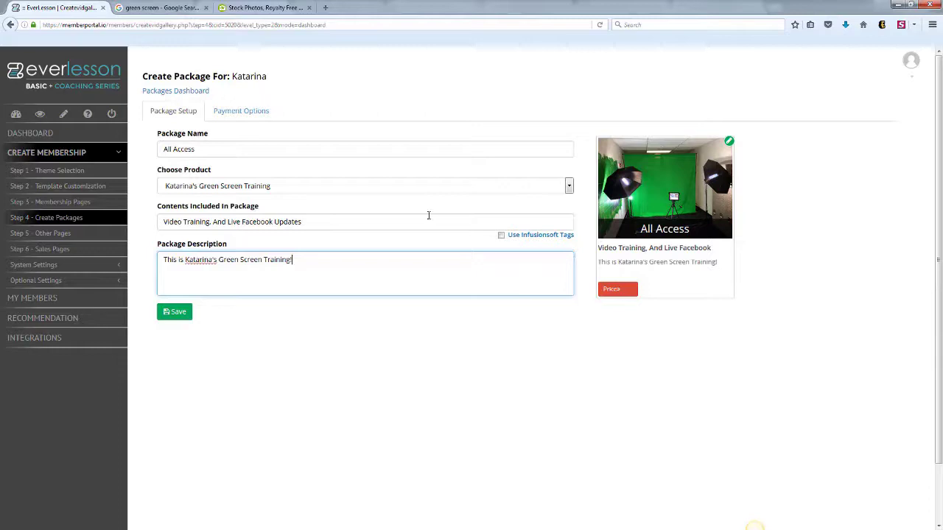
click(180, 317)
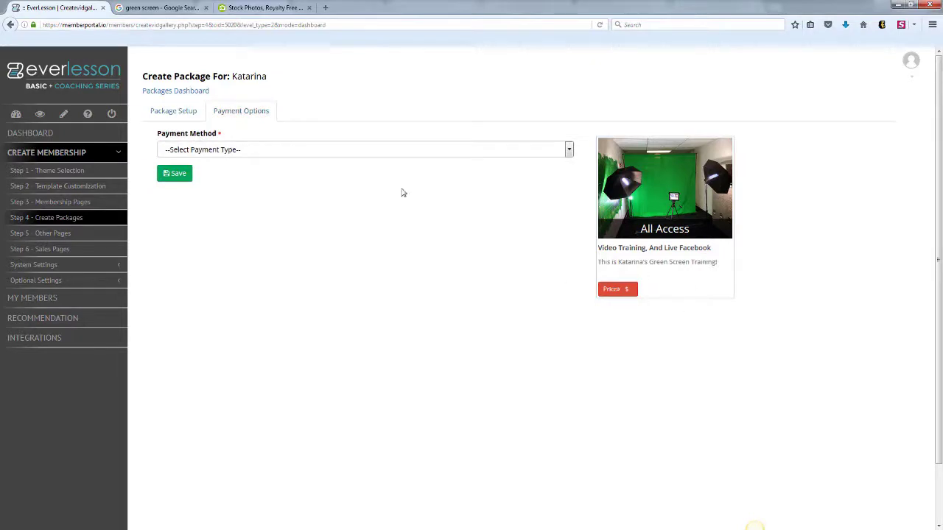
- Set the All Access payment method to Free Access, save, and return to Membership Pages
click(568, 150)
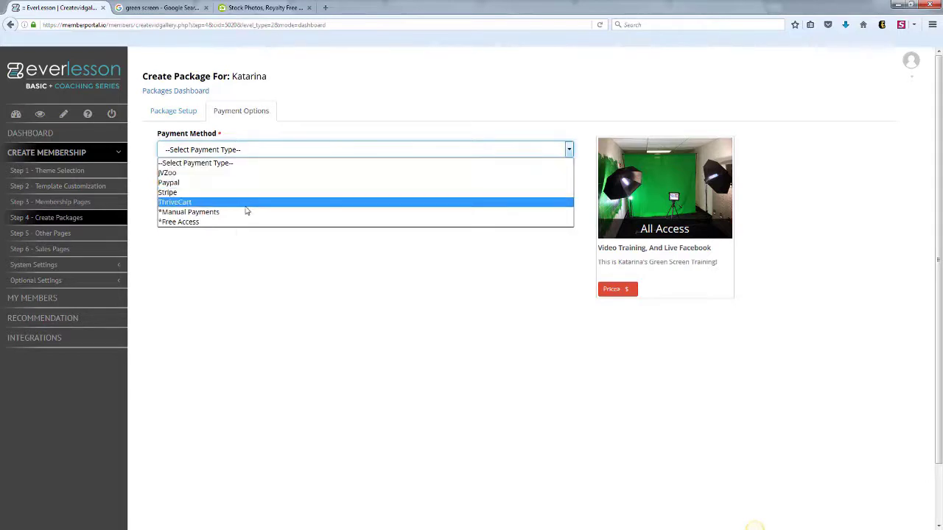
click(251, 275)
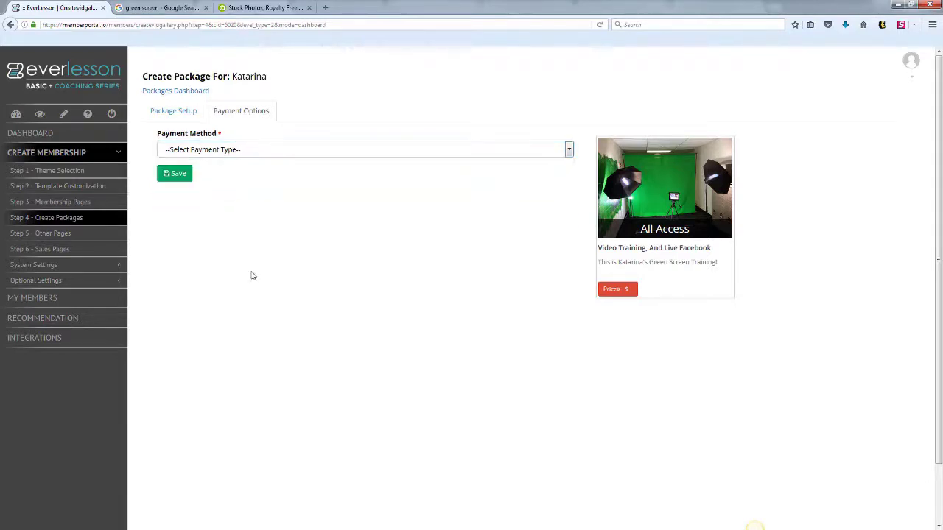
click(286, 156)
click(250, 223)
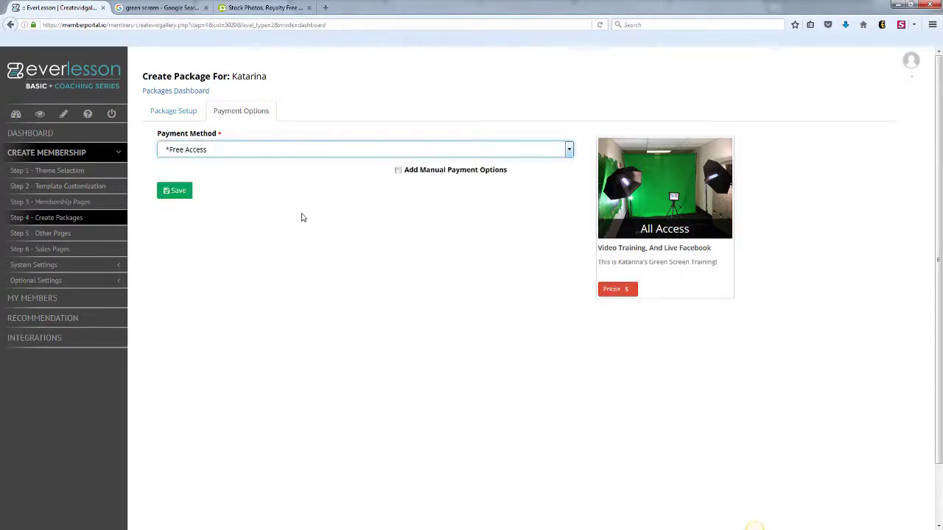
click(181, 194)
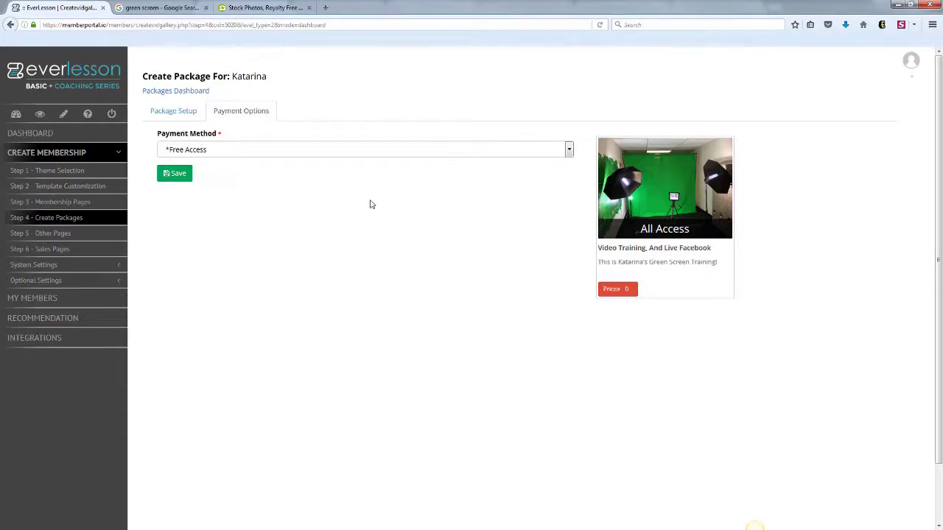
click(74, 202)
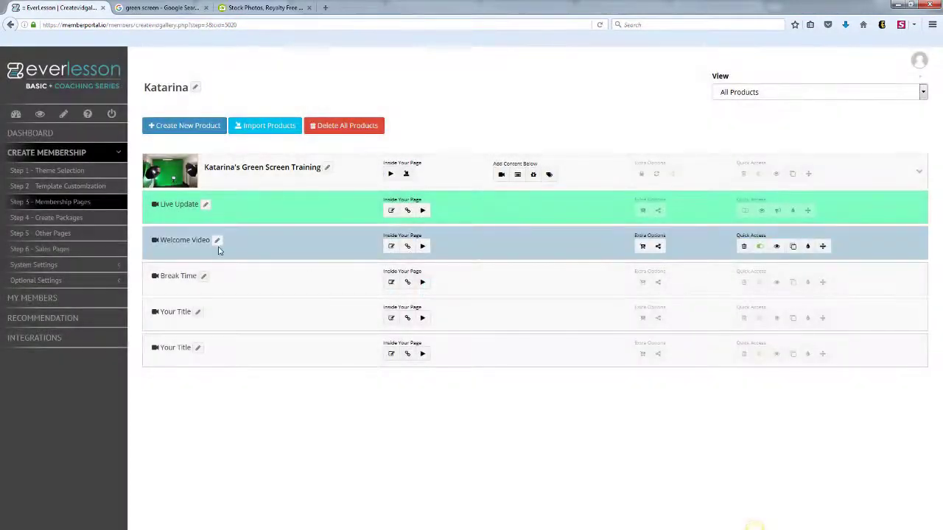
- Assign the All Access package to the Live Update, Welcome Video and Break Time lessons
click(642, 211)
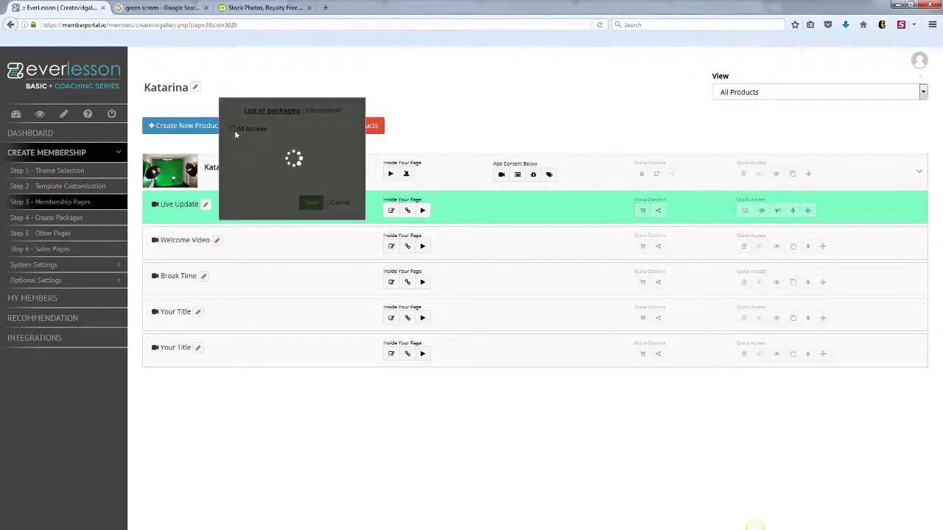
click(232, 128)
click(311, 203)
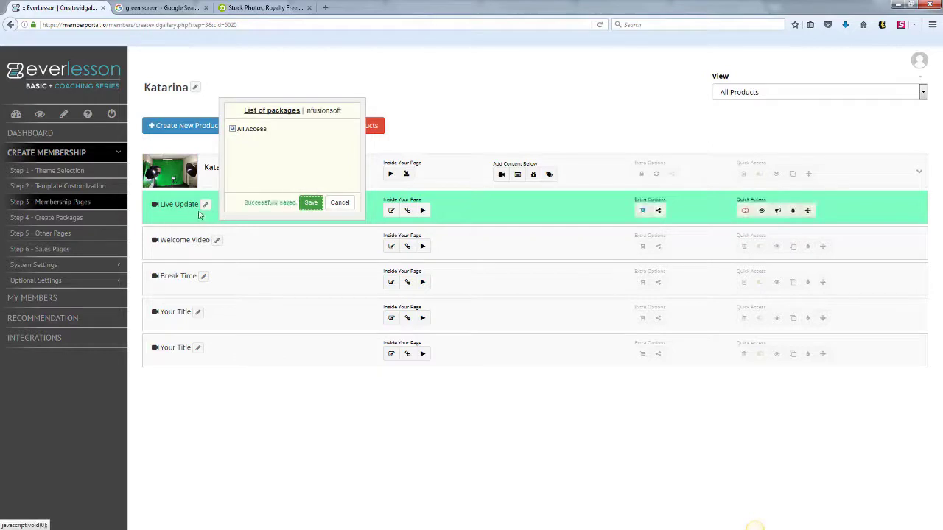
click(643, 245)
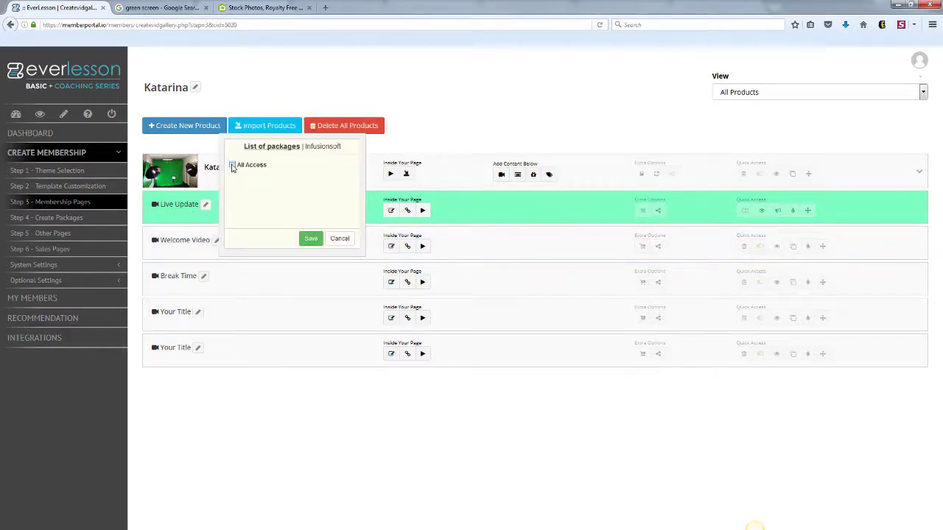
click(232, 165)
click(310, 238)
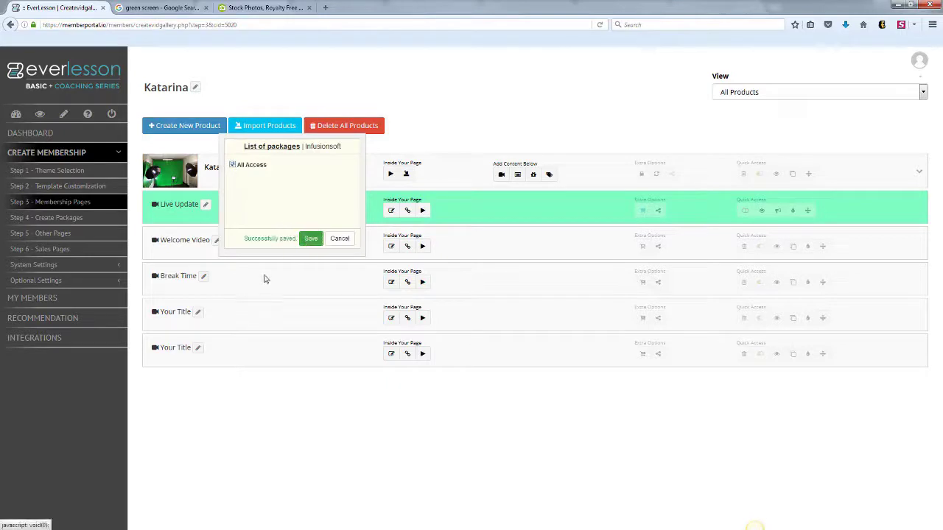
click(641, 284)
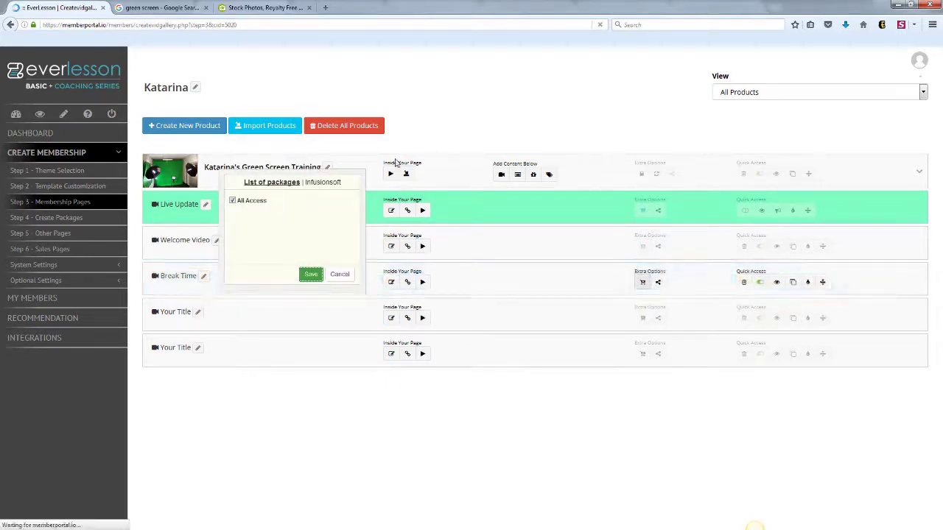
click(232, 201)
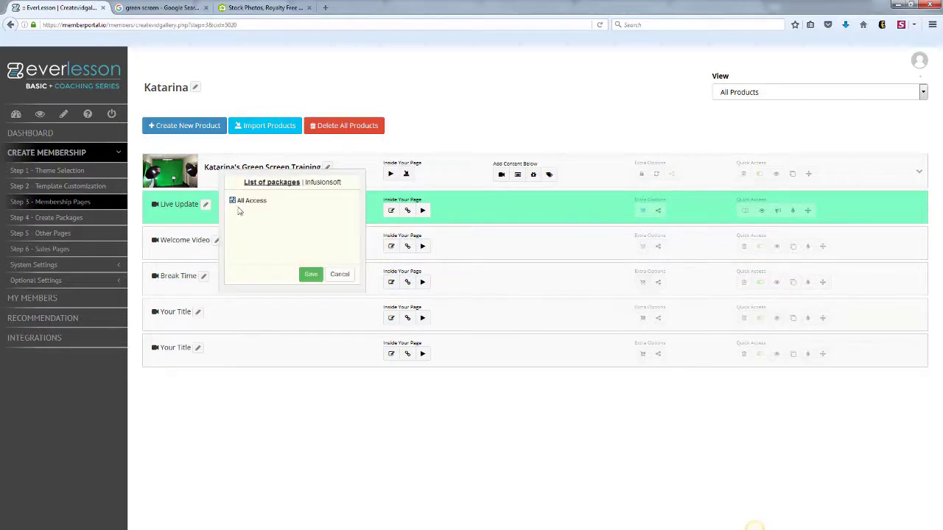
click(309, 275)
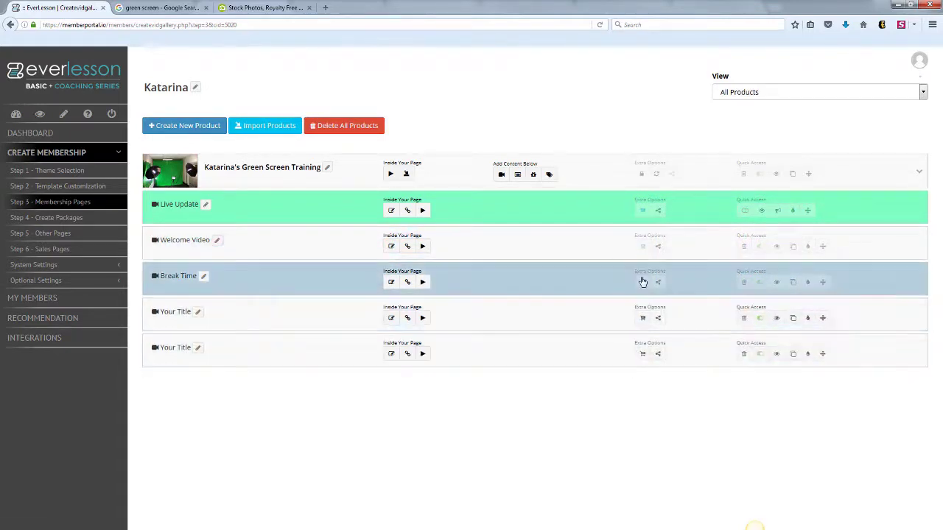
- Assign All Access to both Your Title lessons, then preview the Welcome Video lesson
click(642, 319)
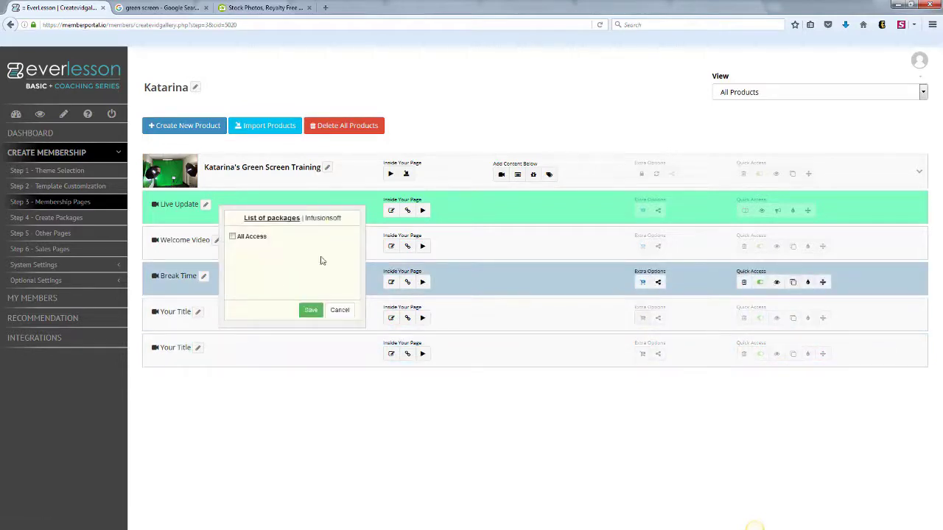
click(233, 236)
click(311, 310)
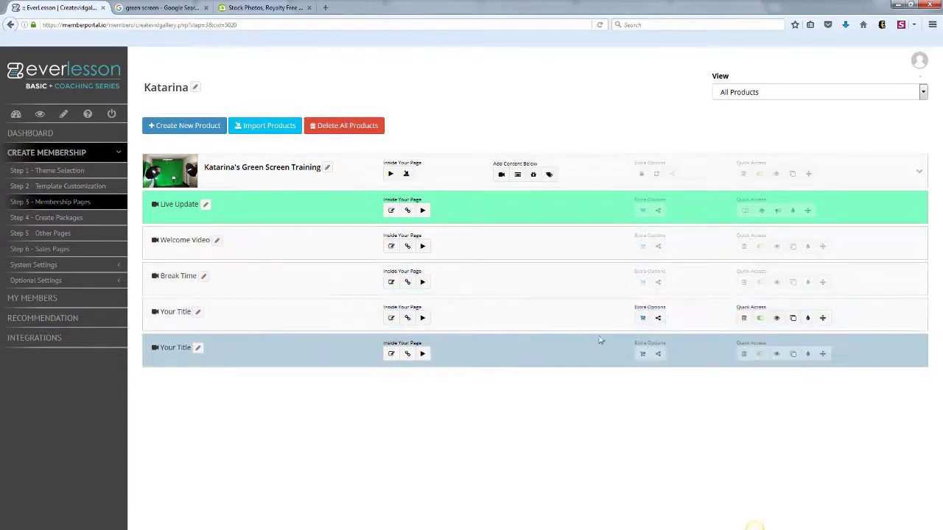
click(642, 353)
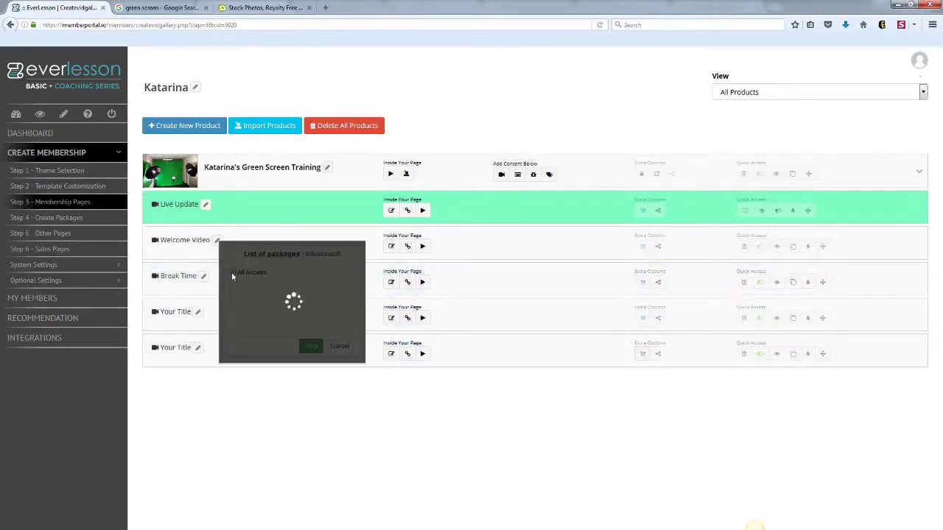
click(231, 271)
click(313, 346)
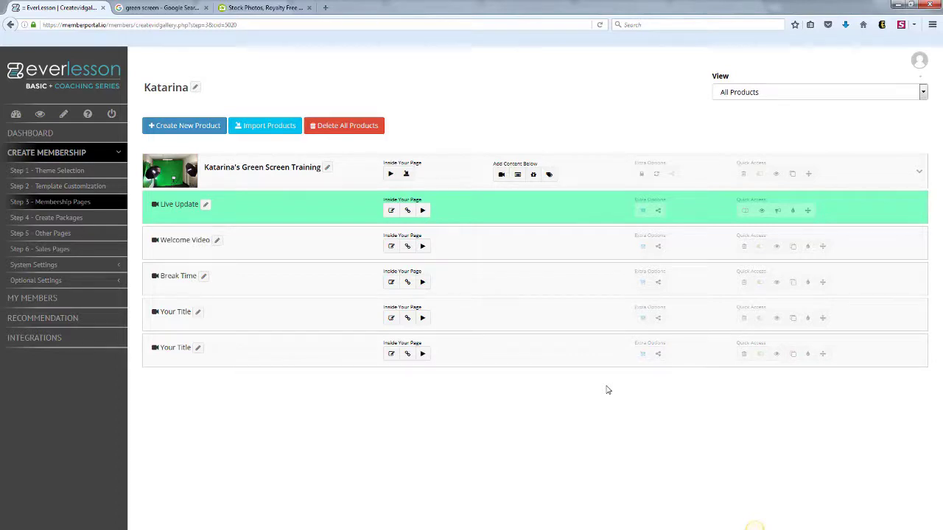
click(776, 247)
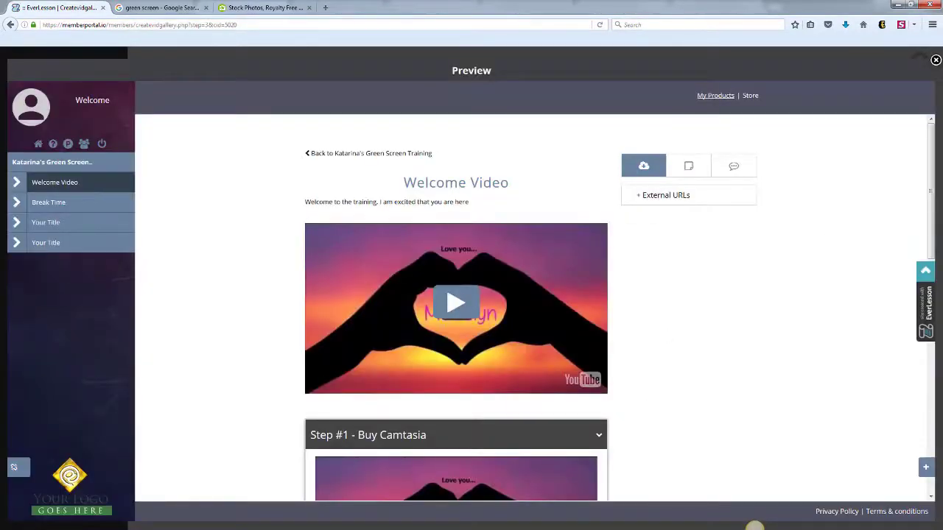
- Check the preview's External URLs and the rest of the Welcome Video page, then close it
mouse_move(930, 184)
mouse_down()
mouse_move(930, 201)
mouse_move(930, 187)
mouse_up()
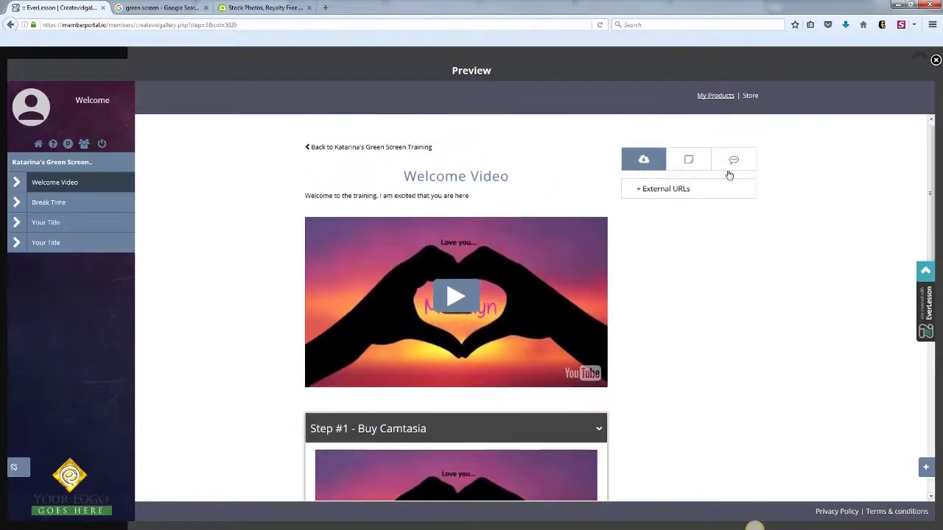
click(638, 190)
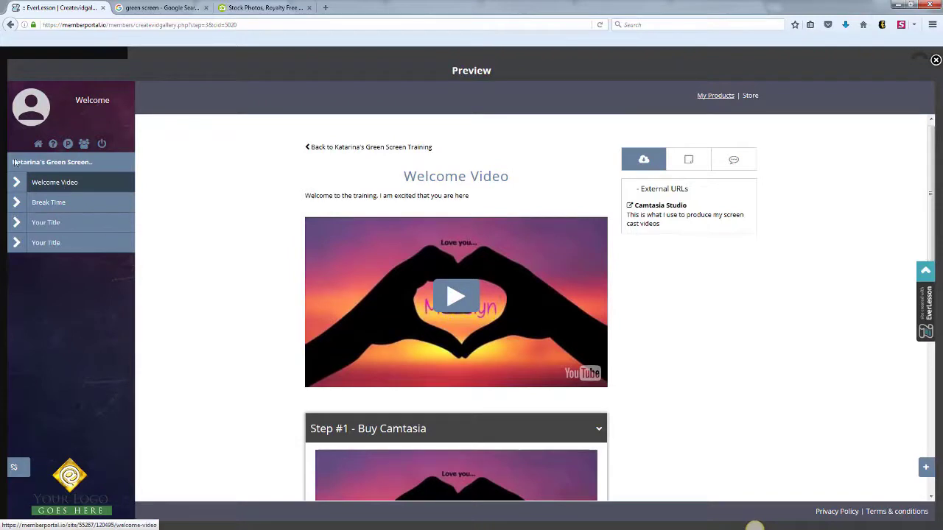
drag(929, 151, 929, 291)
scroll(928, 290, down, 4)
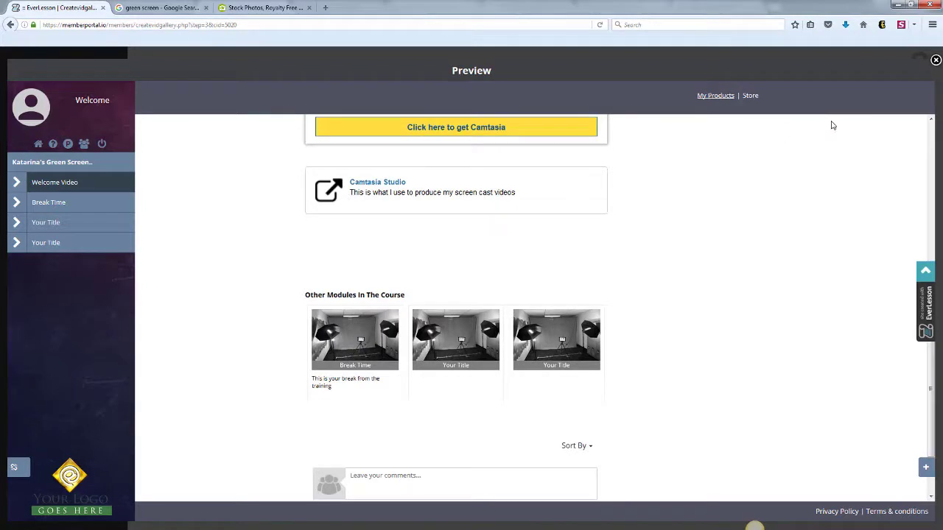
click(935, 61)
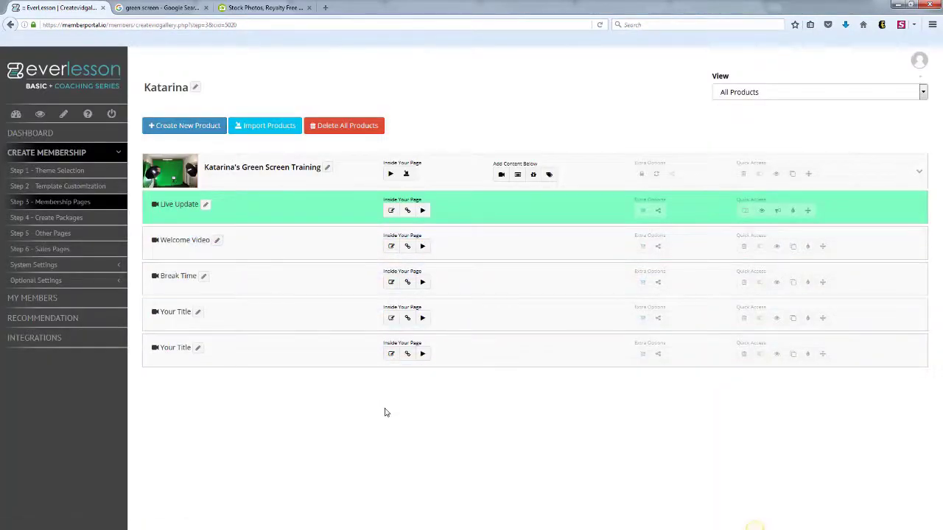
- Open the All Access welcome email and review its sender, 'Welcome' subject and login placeholders
click(72, 218)
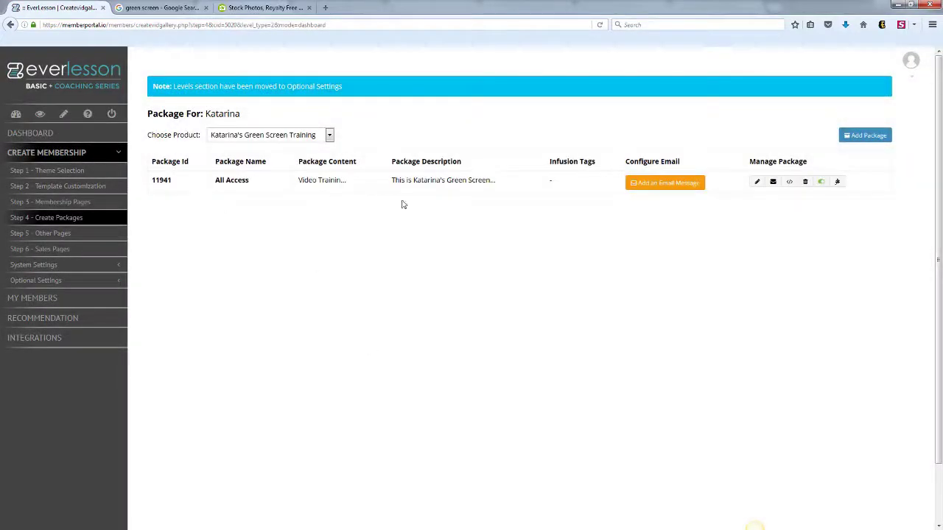
click(642, 185)
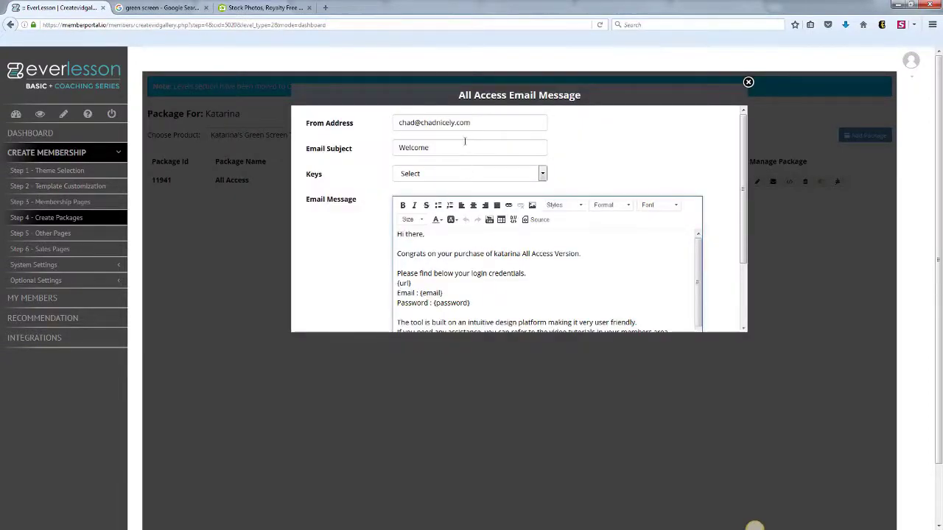
drag(474, 123, 391, 124)
drag(450, 146, 370, 148)
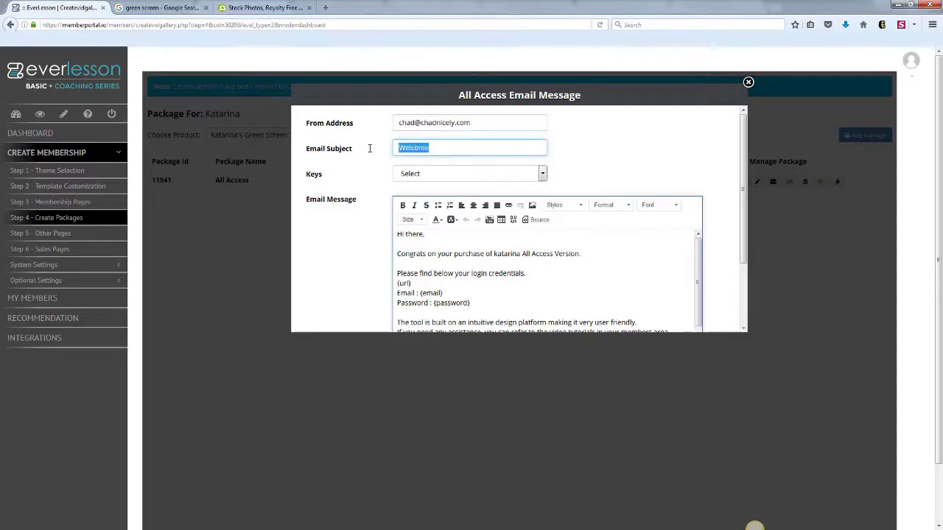
click(450, 235)
scroll(743, 228, down, 2)
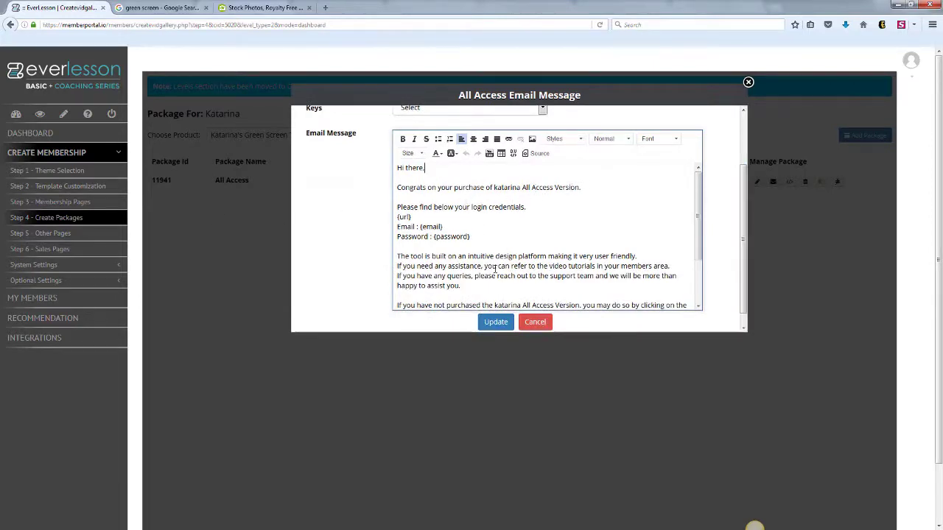
drag(470, 237, 388, 225)
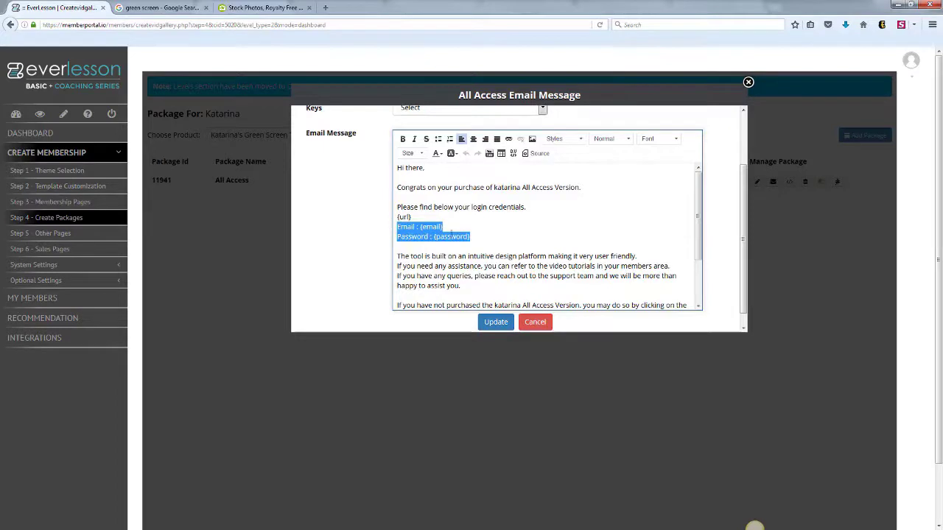
- Close the email message unchanged and check the package's autoresponder options
click(748, 83)
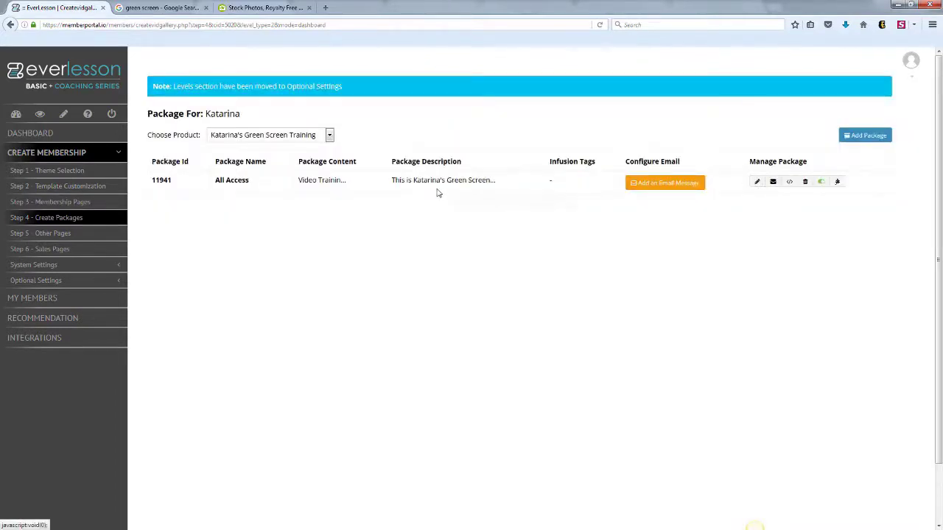
click(771, 183)
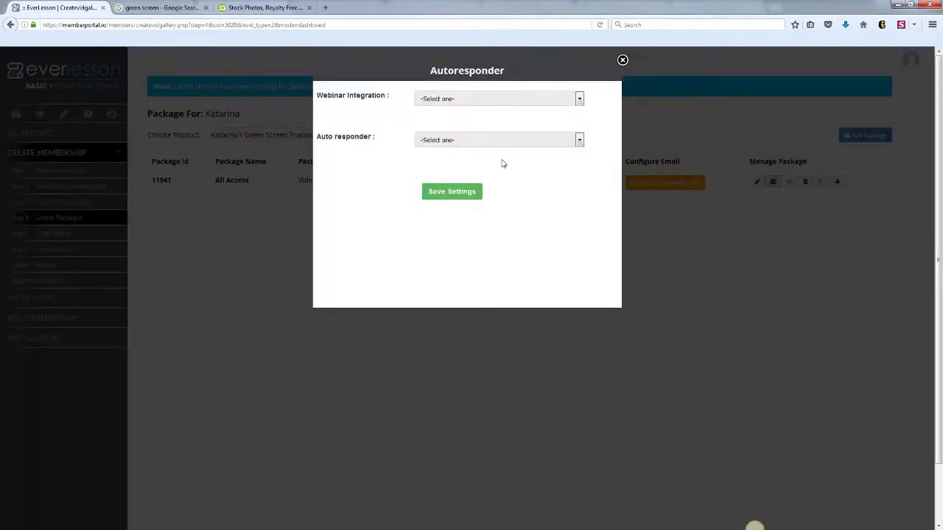
click(622, 61)
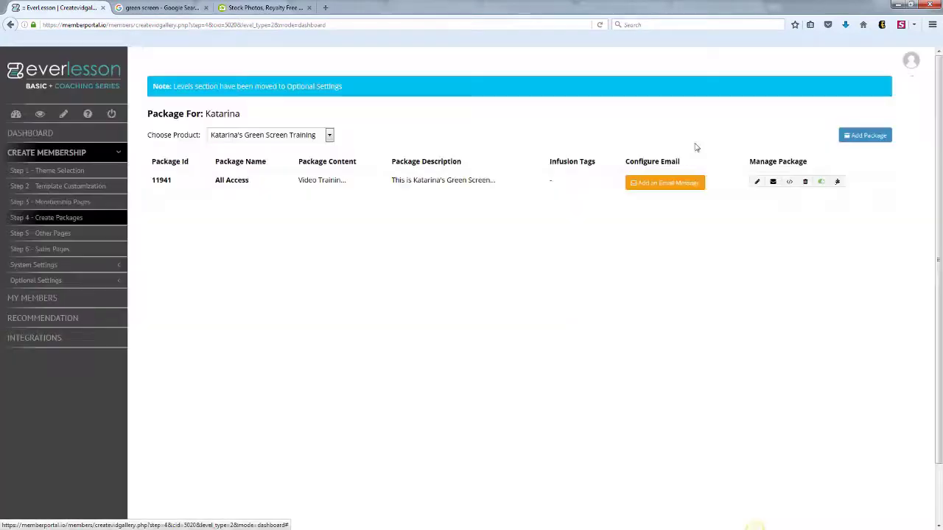
- Copy the All Access sign-up URL from its signup form details and start a new browser tab
click(787, 182)
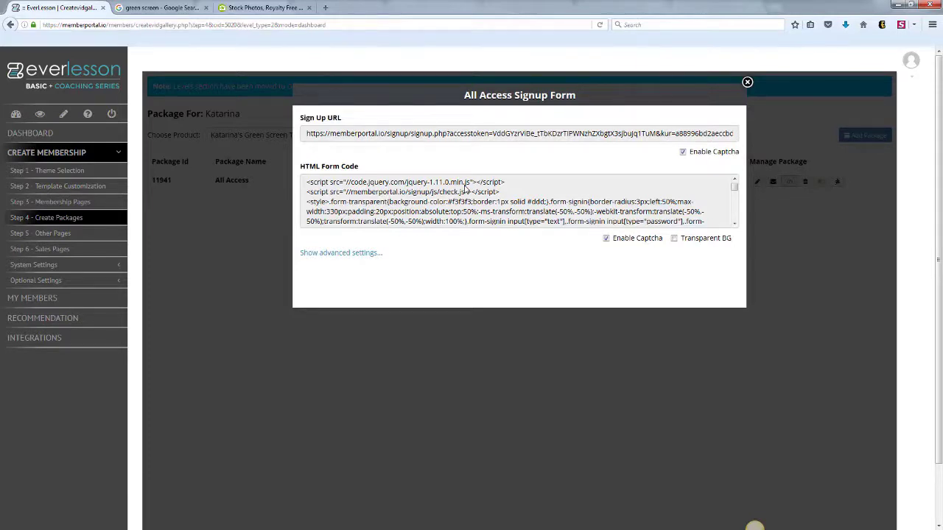
click(424, 134)
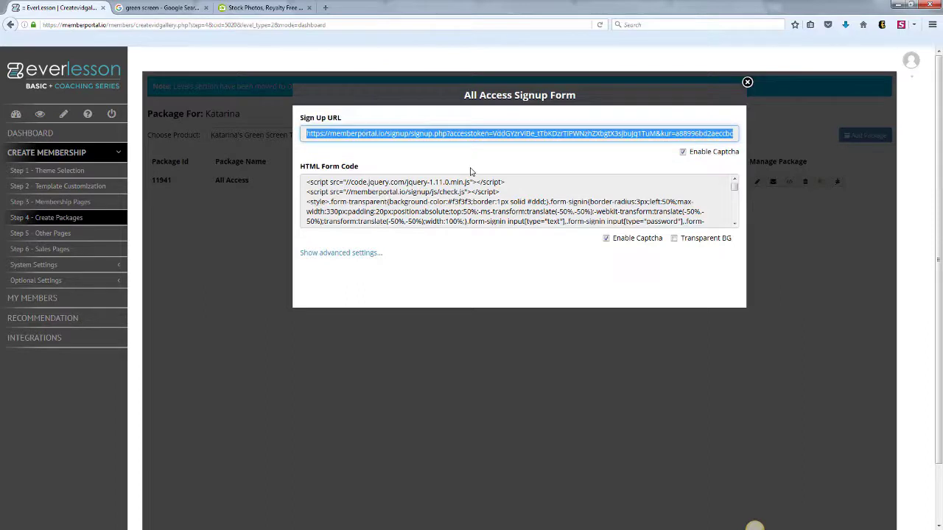
click(325, 8)
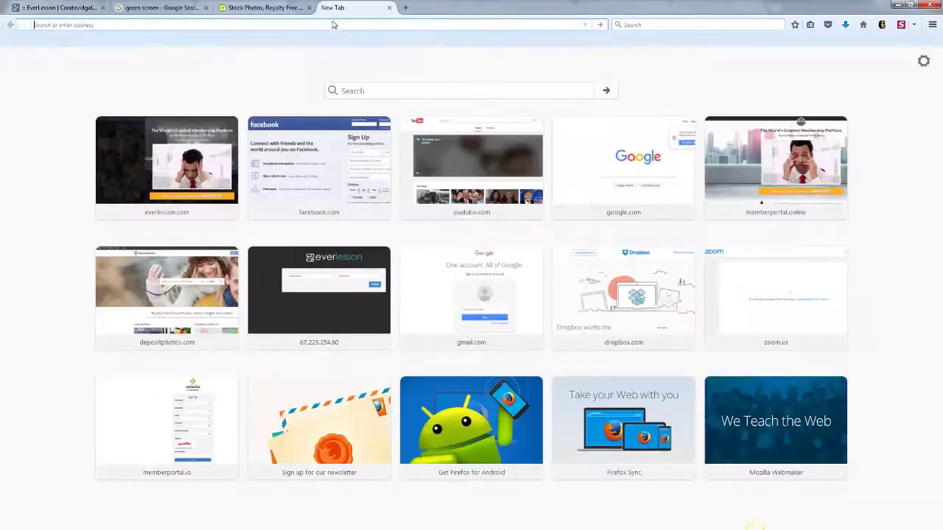
- Load the All Access sign-up page in the new tab, then select the signup form's HTML embed code
key(ctrl+v)
key(Return)
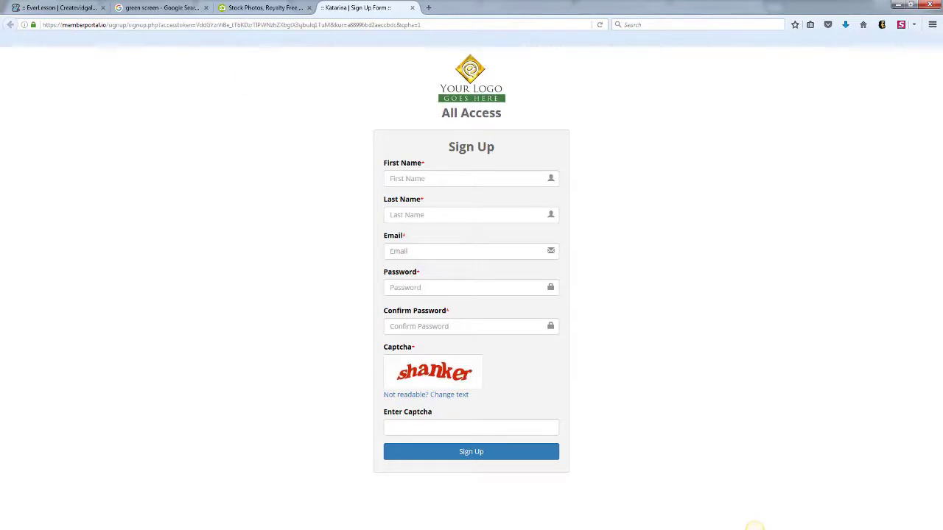
click(81, 12)
click(419, 190)
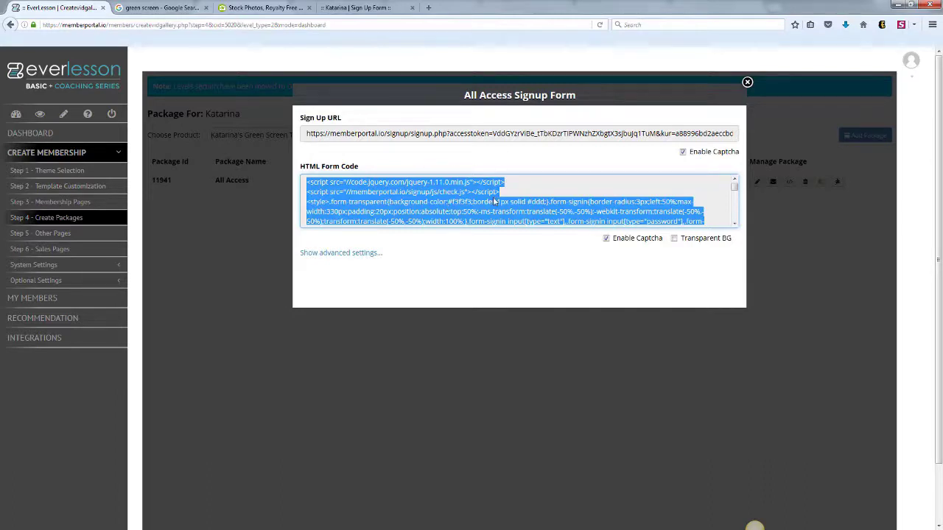
- Reveal the signup form's advanced API settings, close the form, and go to Step 5 - Other Pages
click(358, 254)
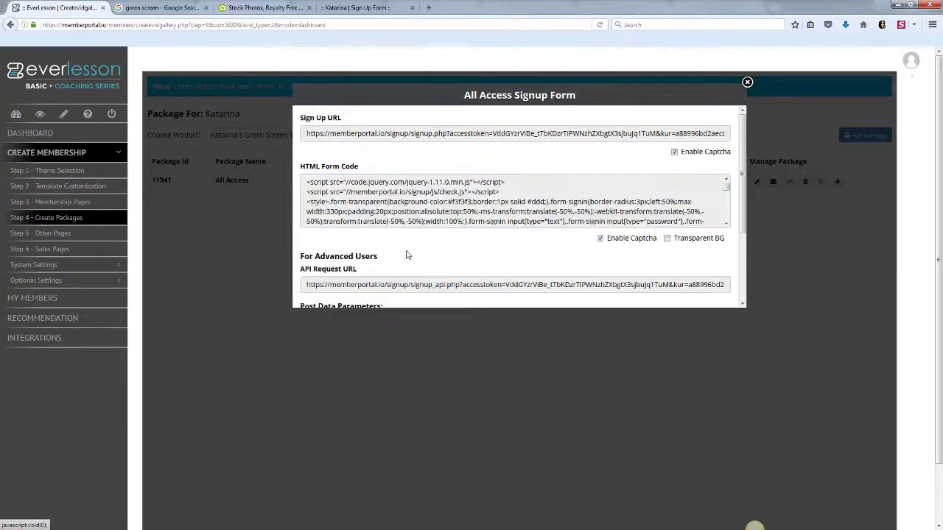
click(747, 82)
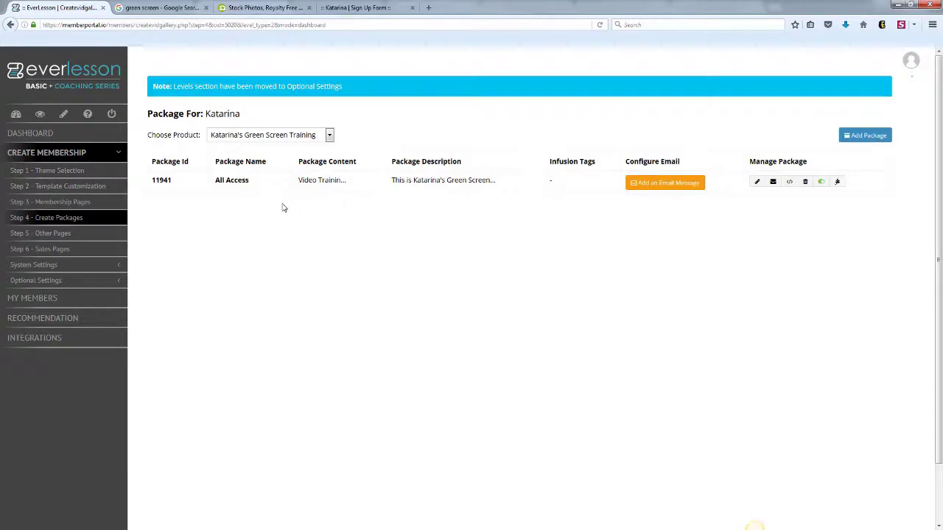
click(78, 233)
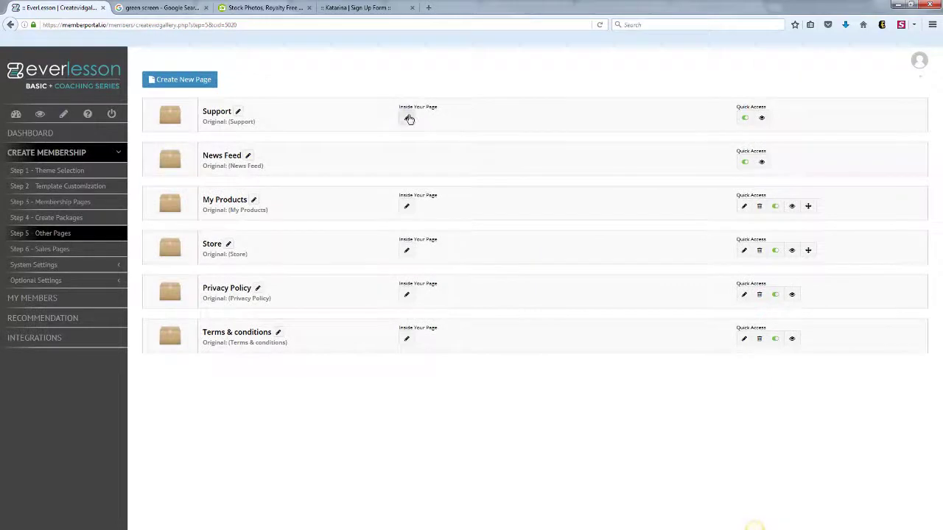
- Review the Support page's email, support URL and phone enquiry fields, closing without changes
click(404, 120)
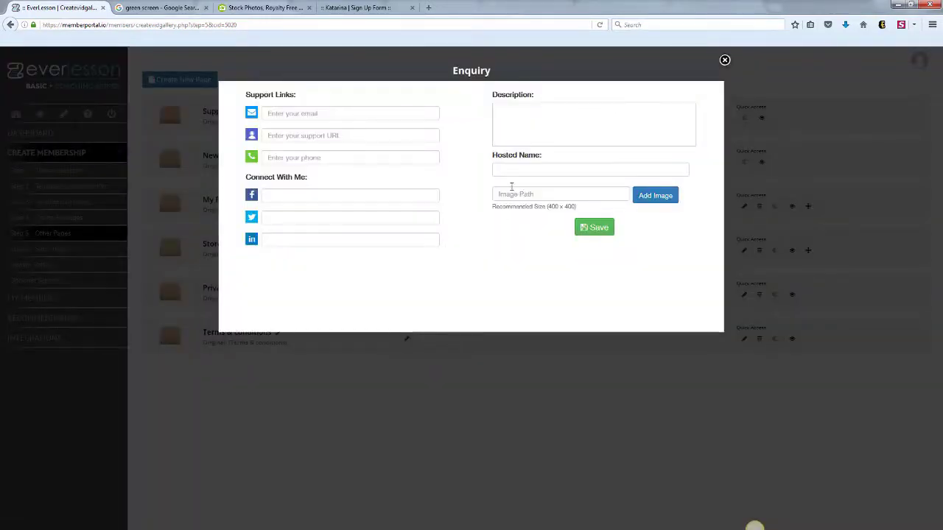
click(305, 113)
click(279, 137)
click(303, 154)
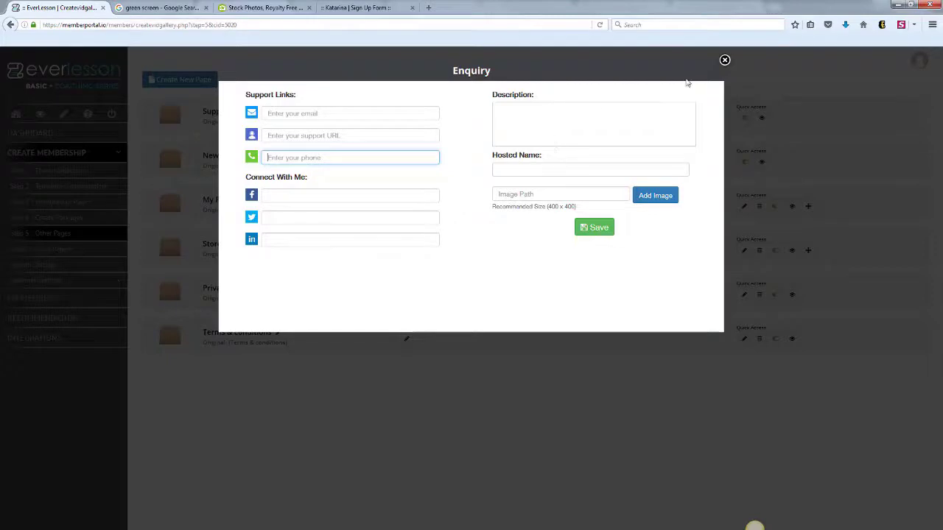
click(724, 61)
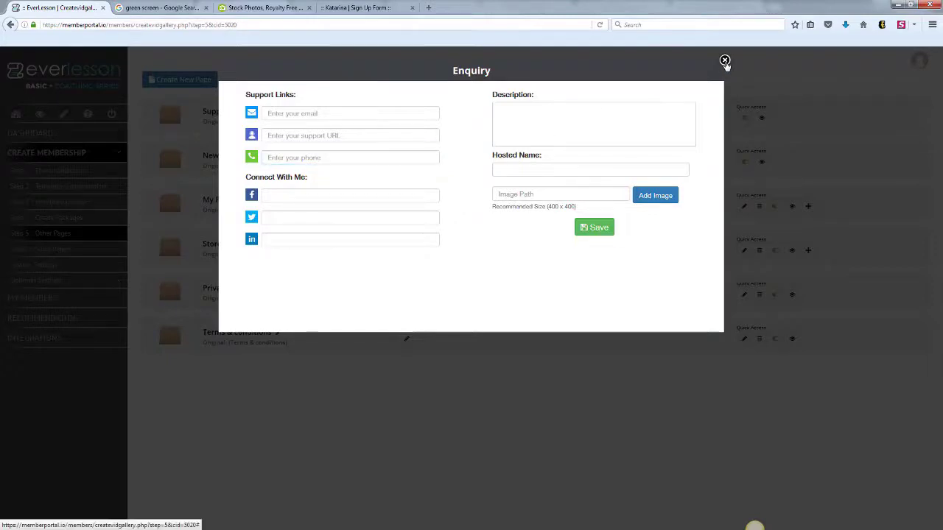
click(724, 61)
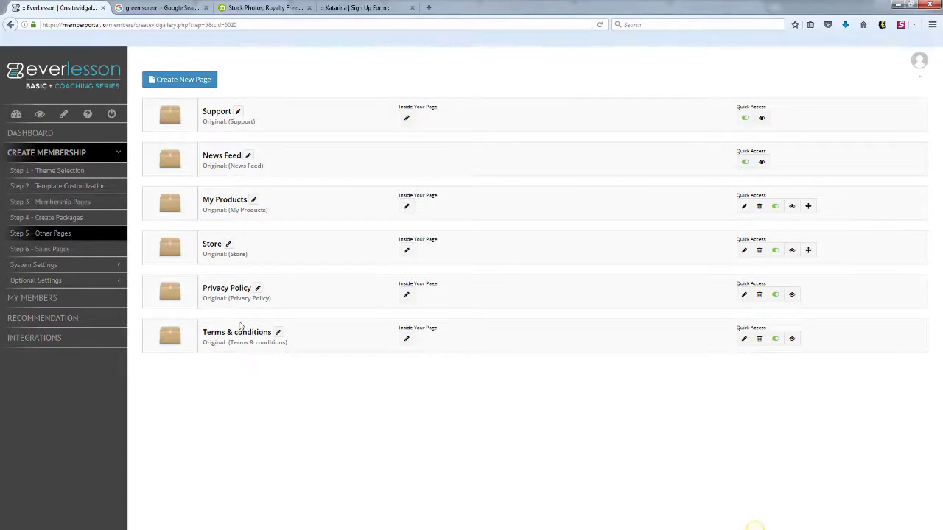
- Create a new page named My Blog of type External Url
click(184, 80)
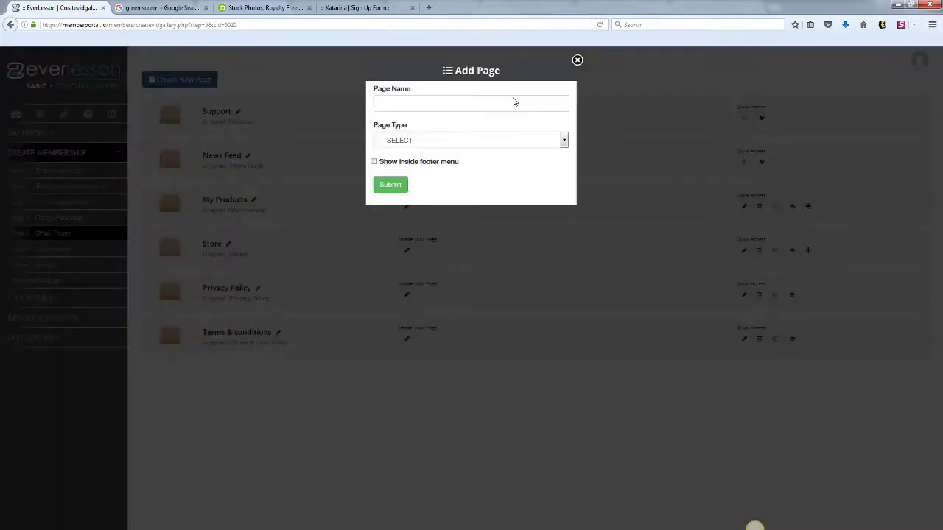
click(469, 99)
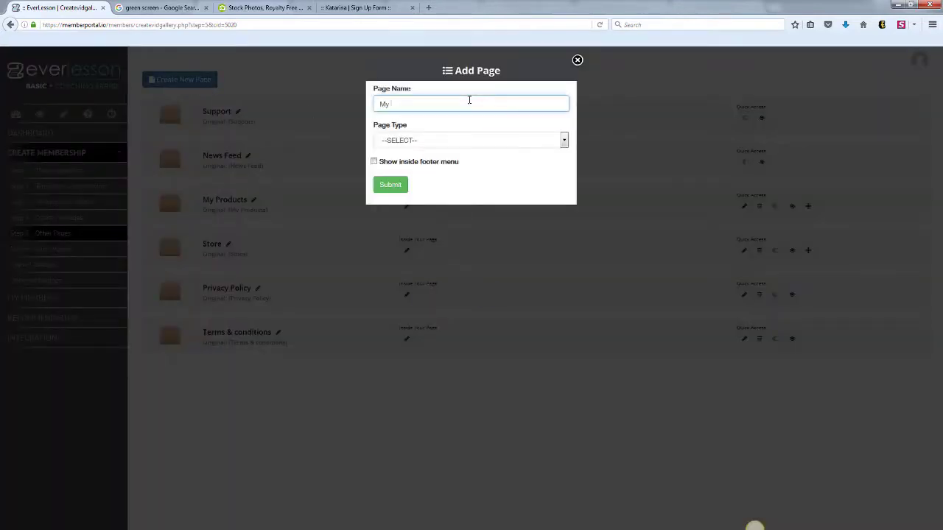
click(564, 141)
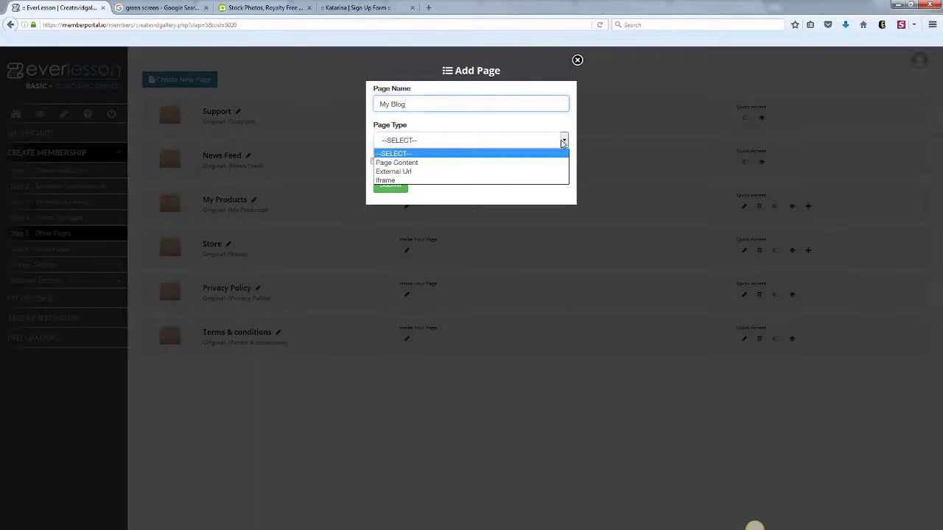
click(411, 172)
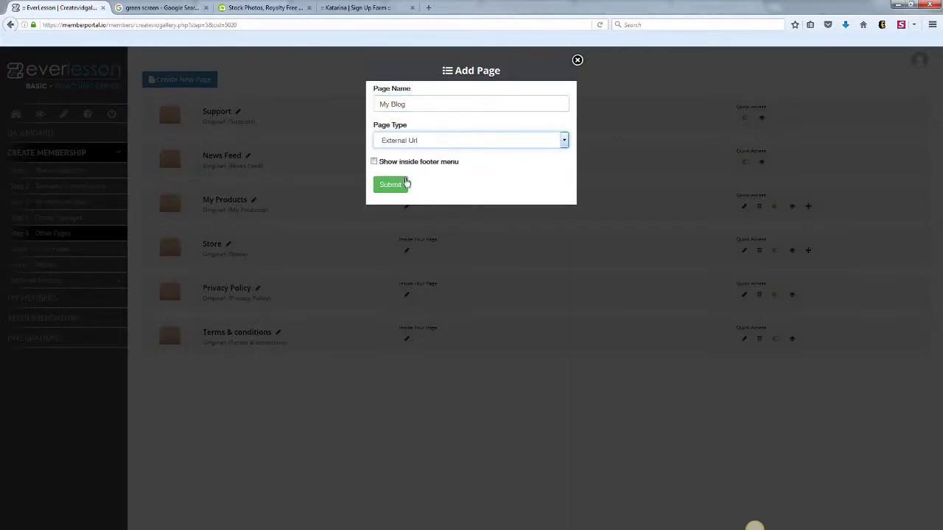
click(392, 186)
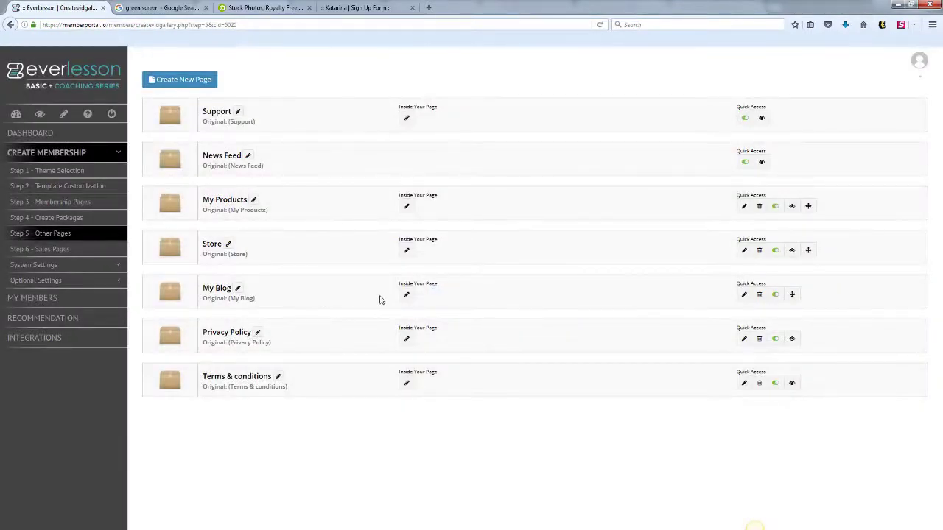
- Enter and save My Blog's external URL, then return to Step 3 - Membership Pages
click(404, 294)
click(427, 118)
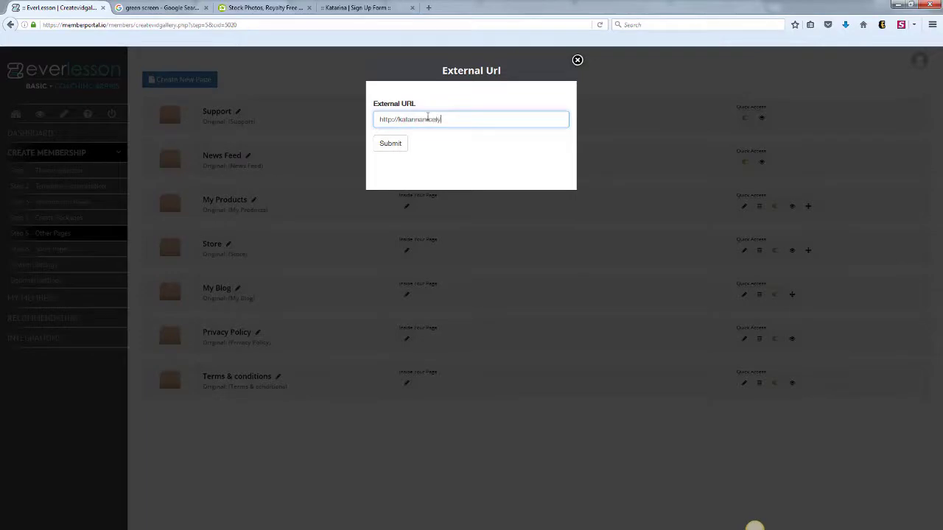
click(394, 145)
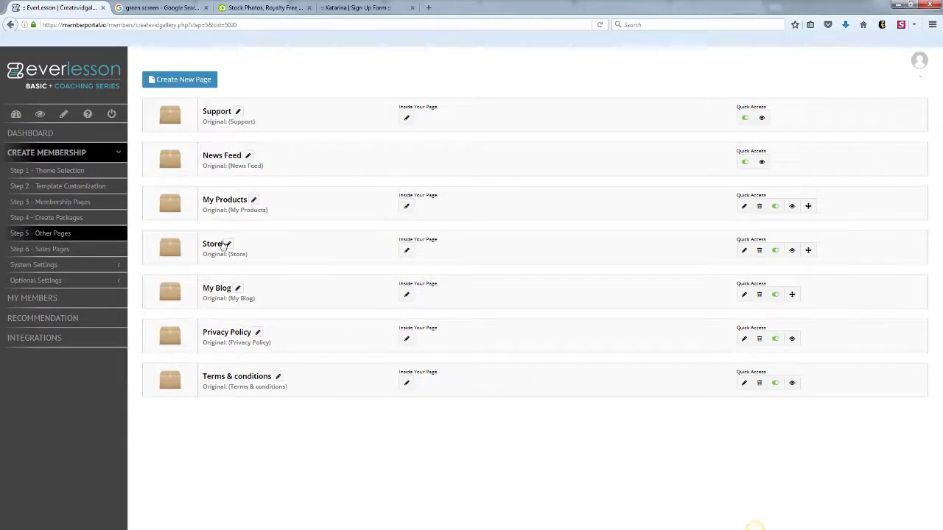
click(19, 203)
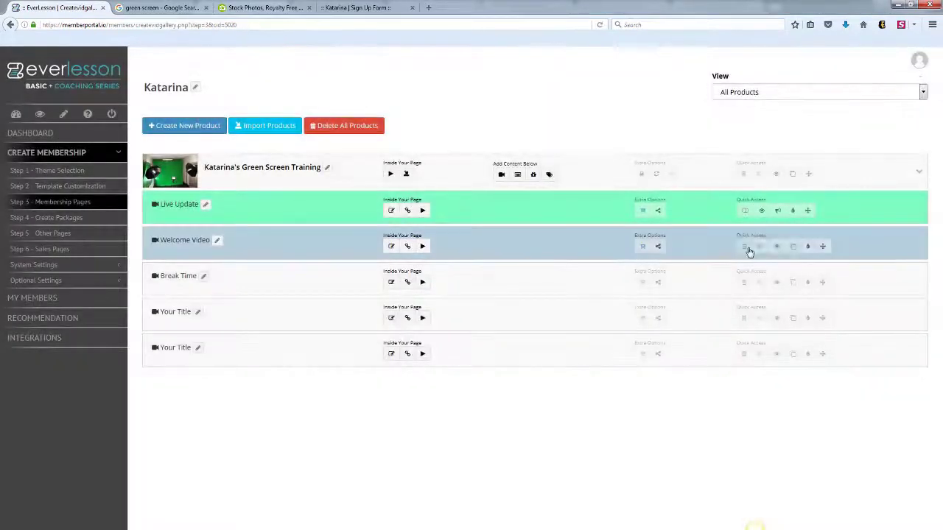
- Preview the Welcome Video lesson as a member, close the preview, and return to the Dashboard
click(774, 248)
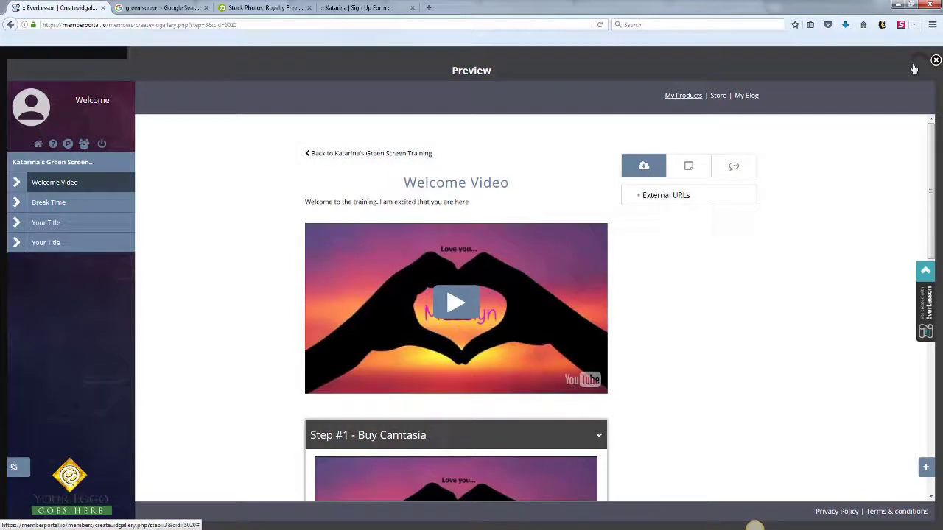
click(935, 59)
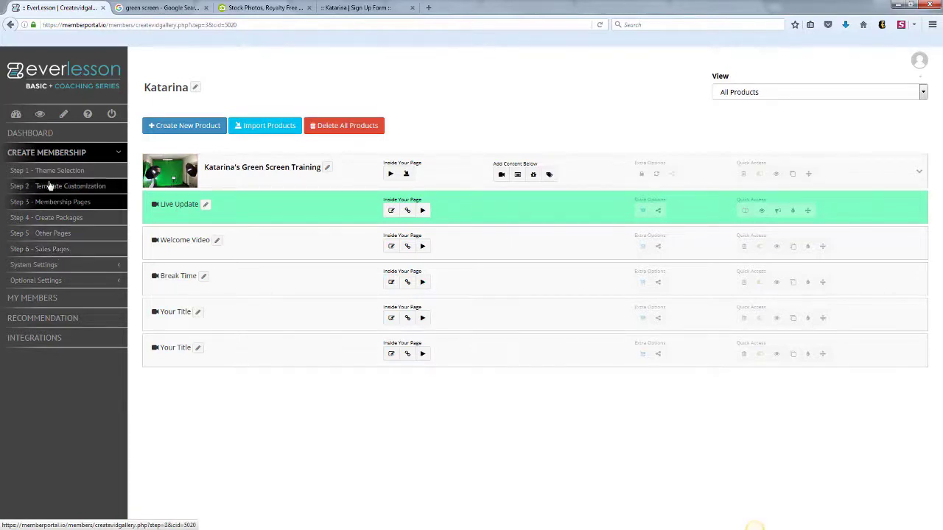
click(17, 116)
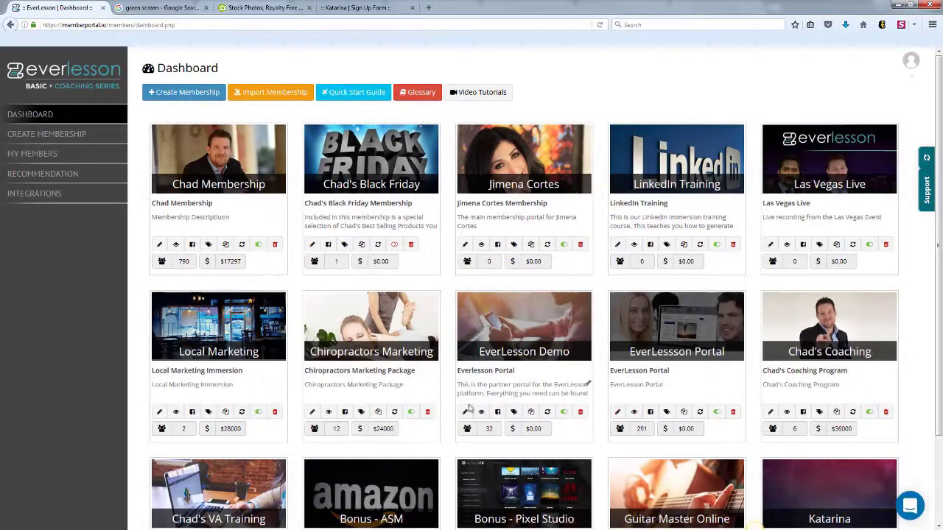
- View the EverLesson Demo membership's sales page live, scroll through it, and return to the admin tab
click(465, 412)
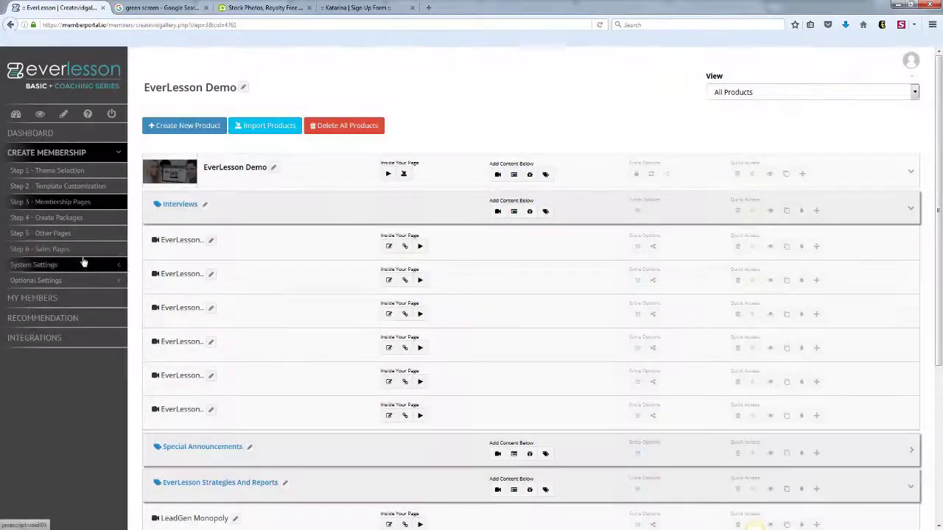
click(59, 248)
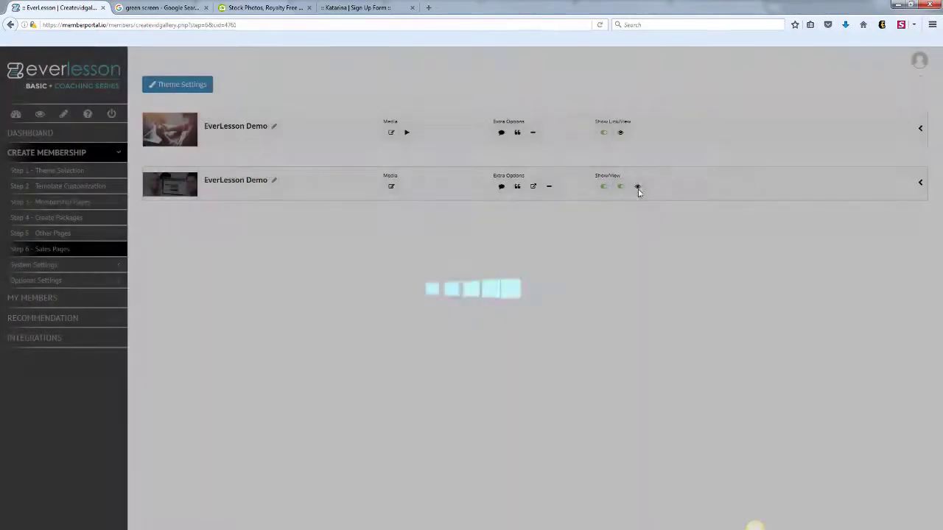
click(638, 187)
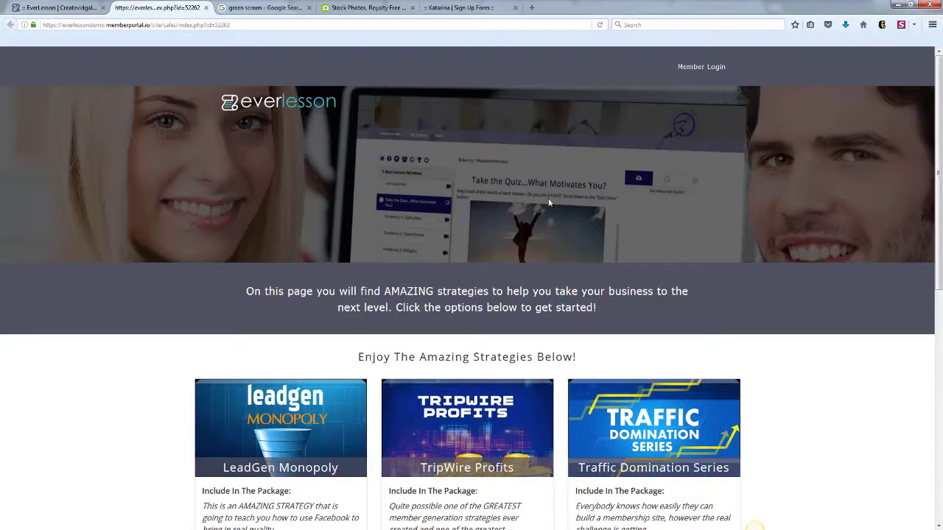
drag(936, 108, 937, 165)
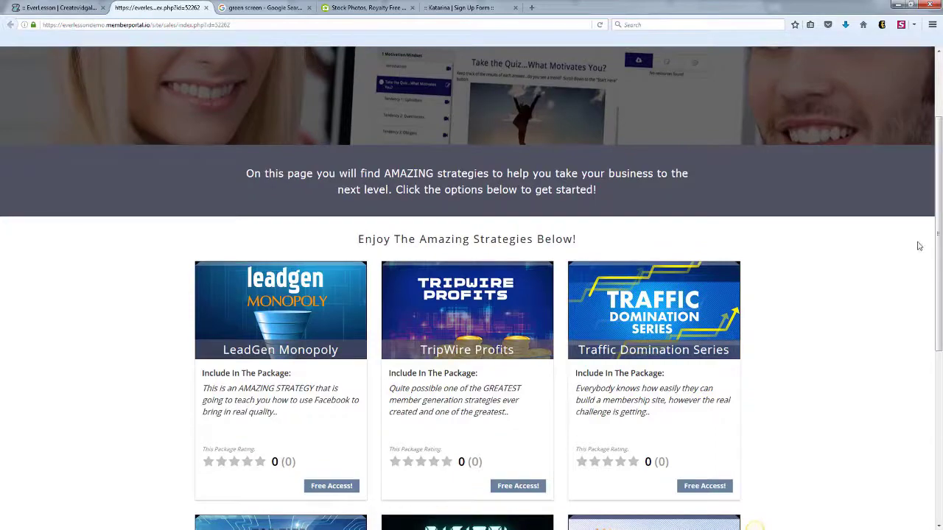
drag(937, 235, 936, 395)
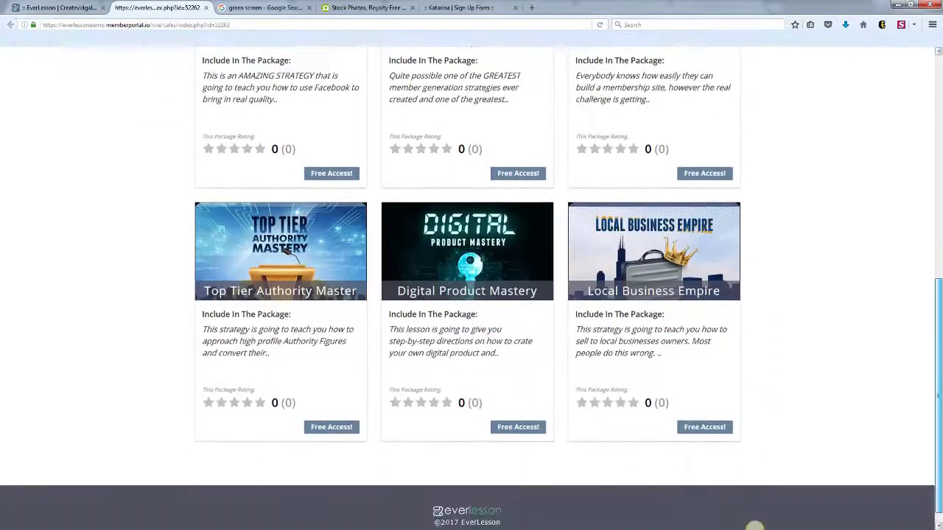
scroll(754, 526, up, 6)
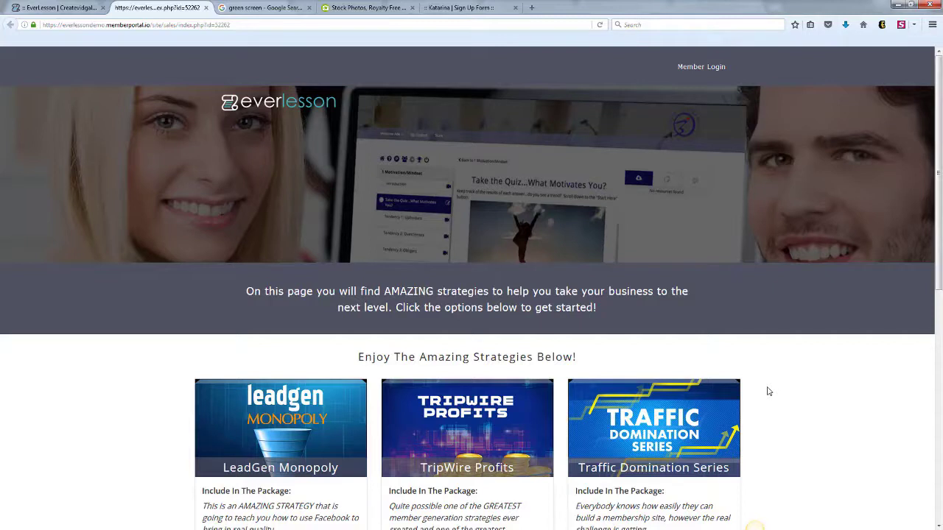
click(53, 11)
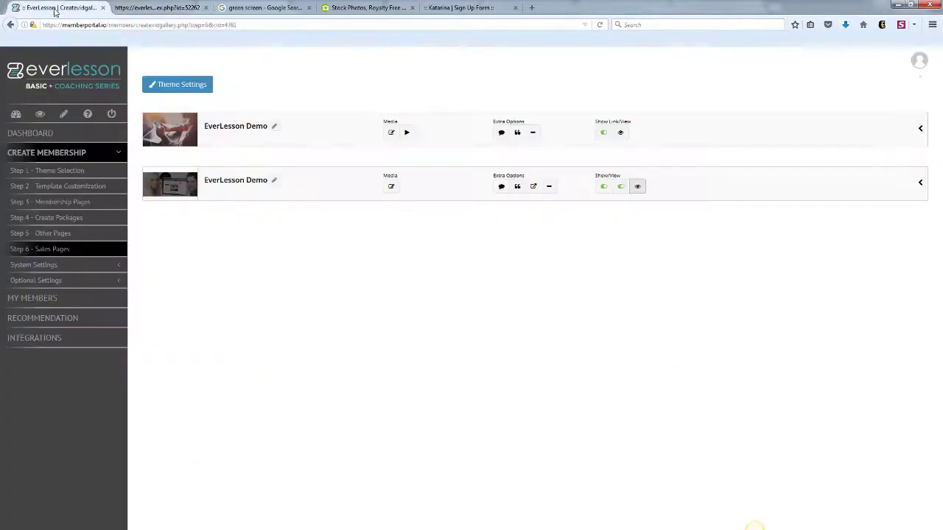
- Open the Katarina membership's Sales Pages step and preview the green-screen sales page in a new tab
click(17, 115)
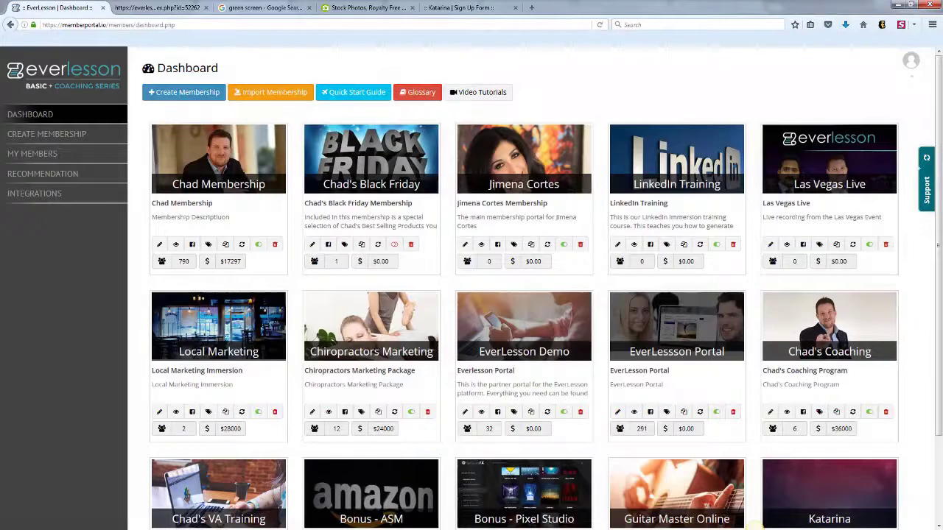
scroll(940, 352, down, 2)
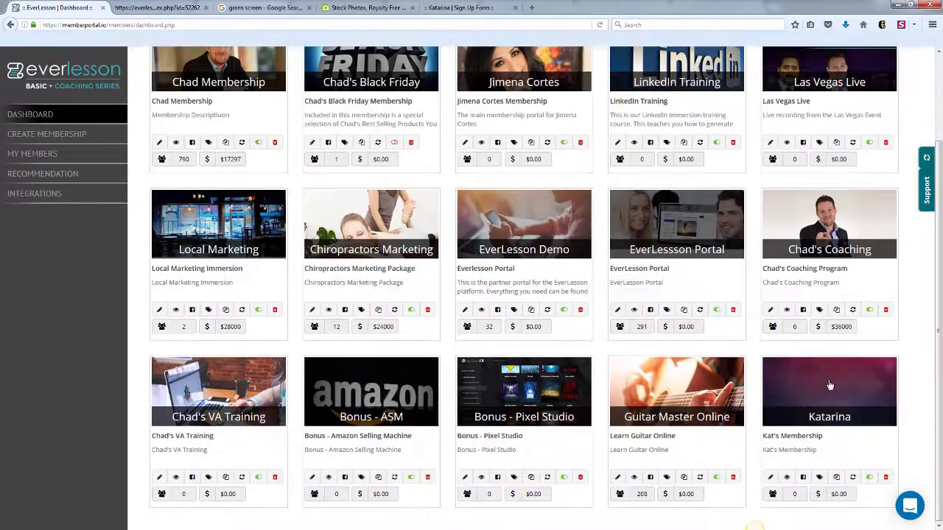
click(770, 477)
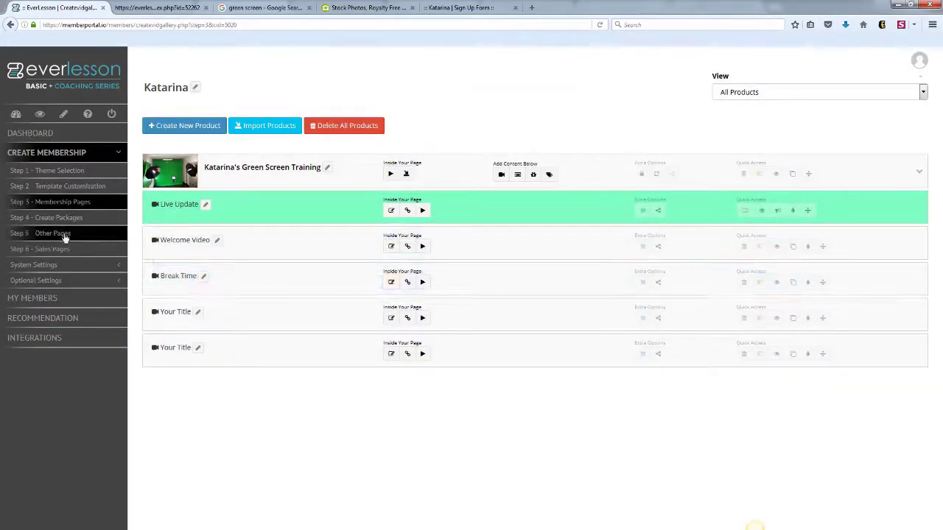
click(51, 249)
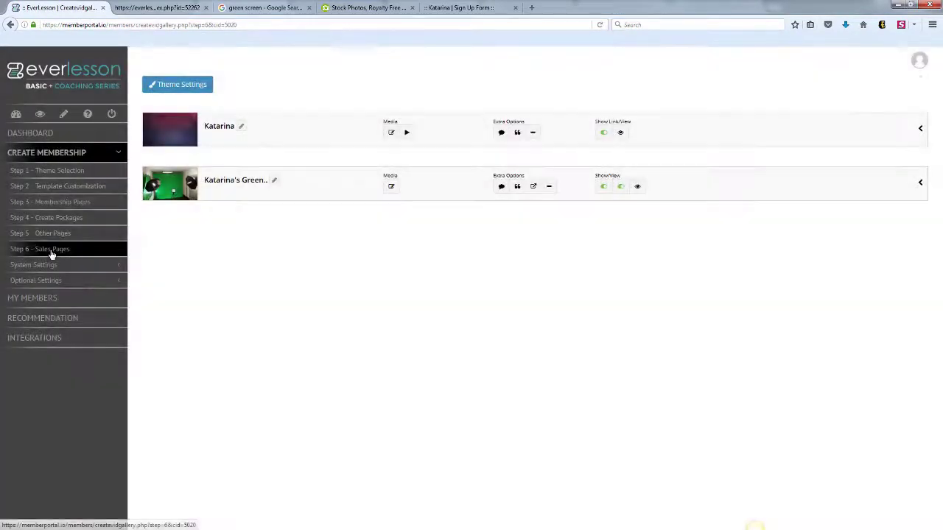
click(638, 187)
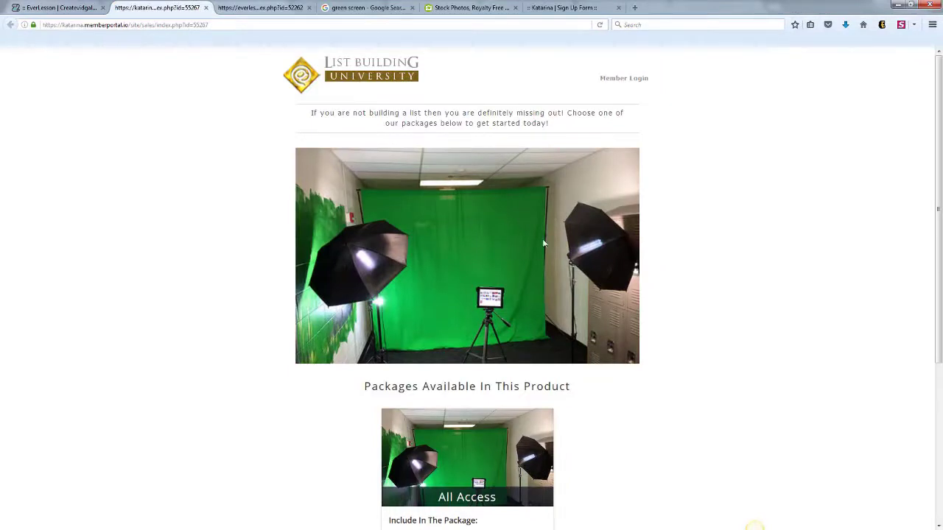
click(59, 7)
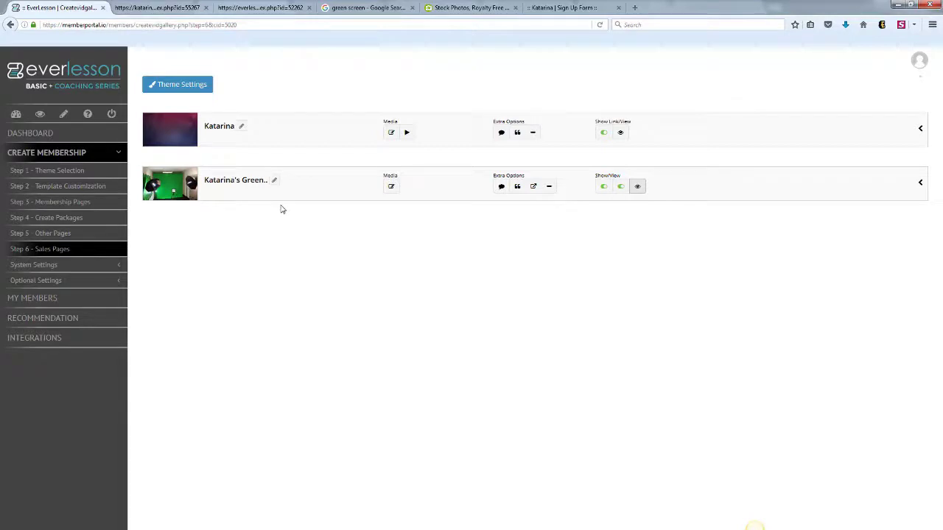
click(392, 187)
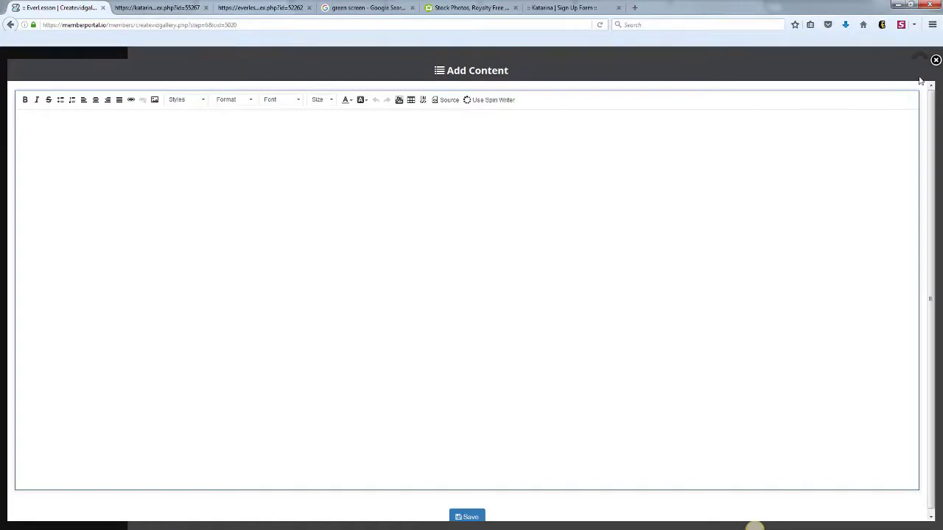
click(935, 60)
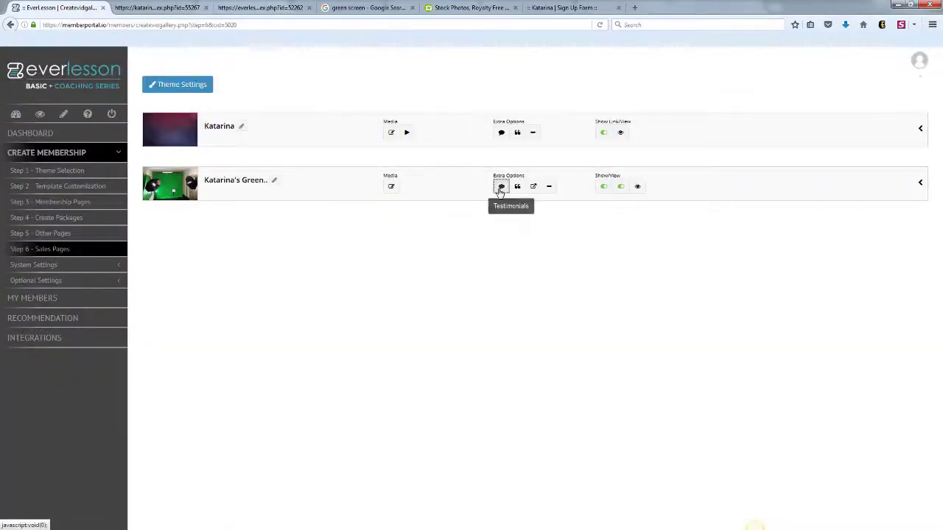
click(500, 188)
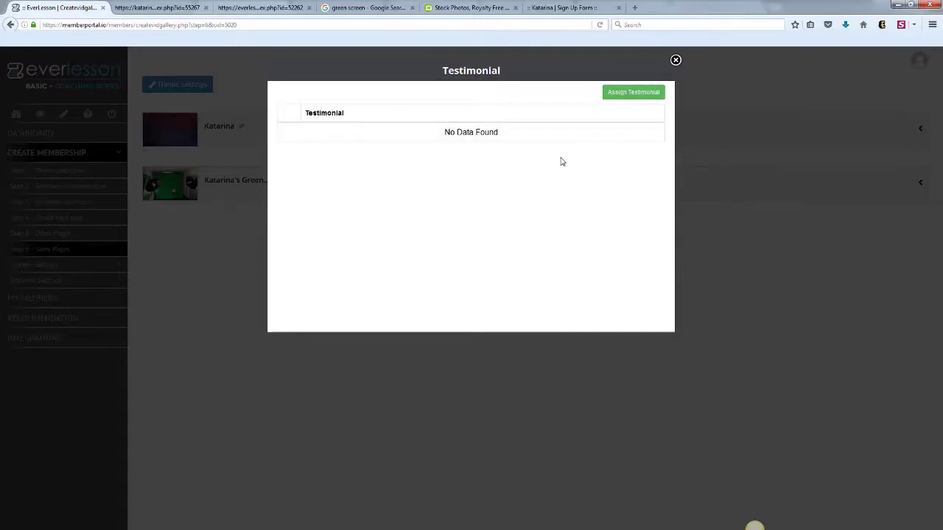
click(676, 60)
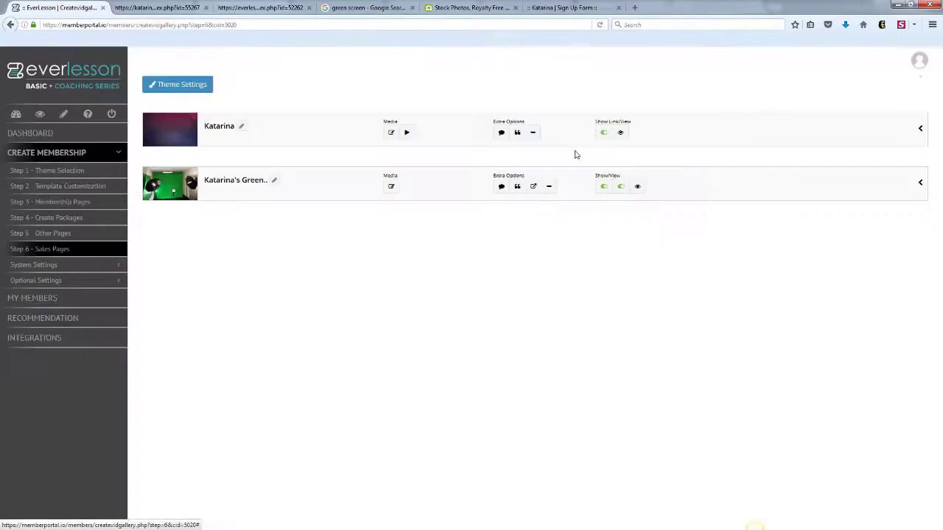
click(517, 186)
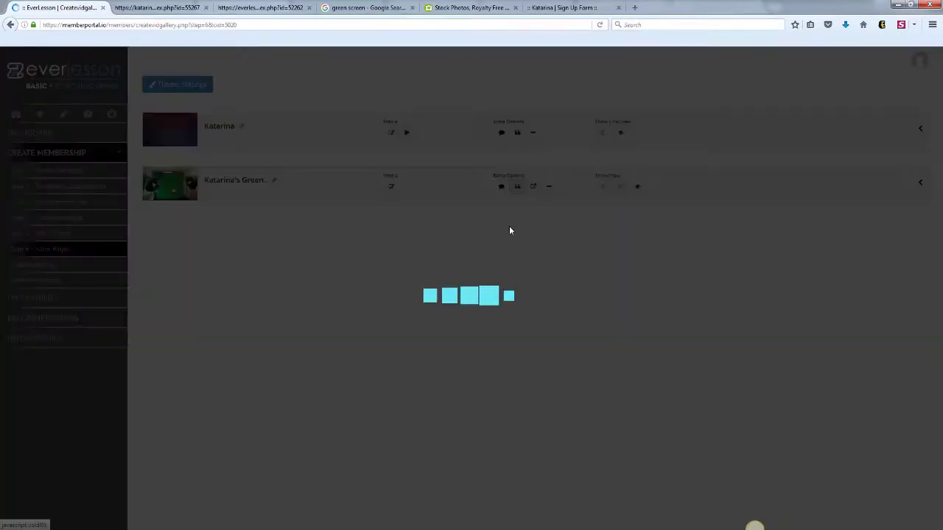
key(ctrl+a)
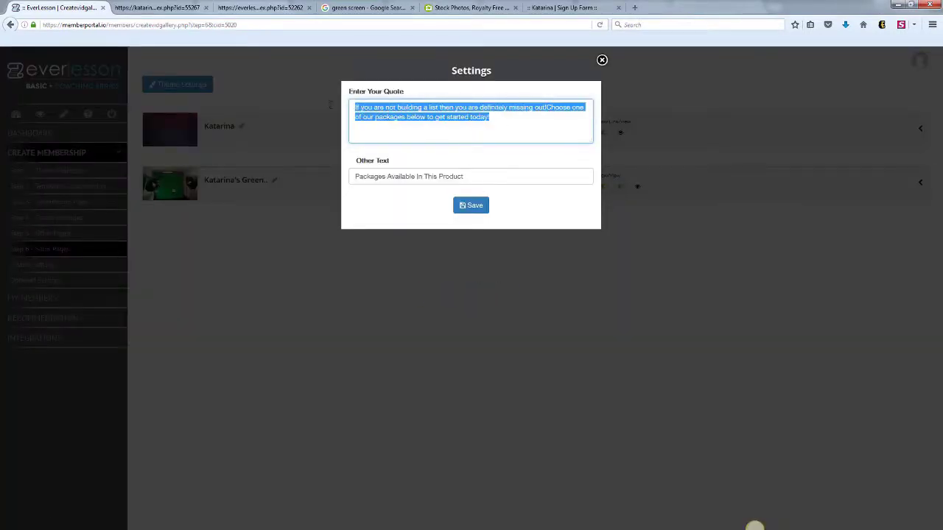
drag(481, 175, 369, 168)
click(601, 60)
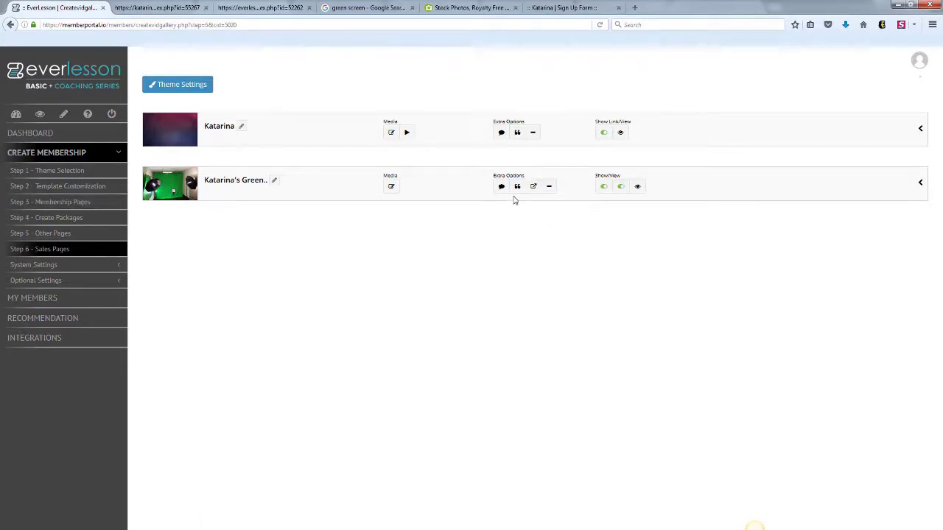
- Inspect the green-screen page's External URL and Topbar settings, closing both unchanged
click(533, 186)
click(418, 112)
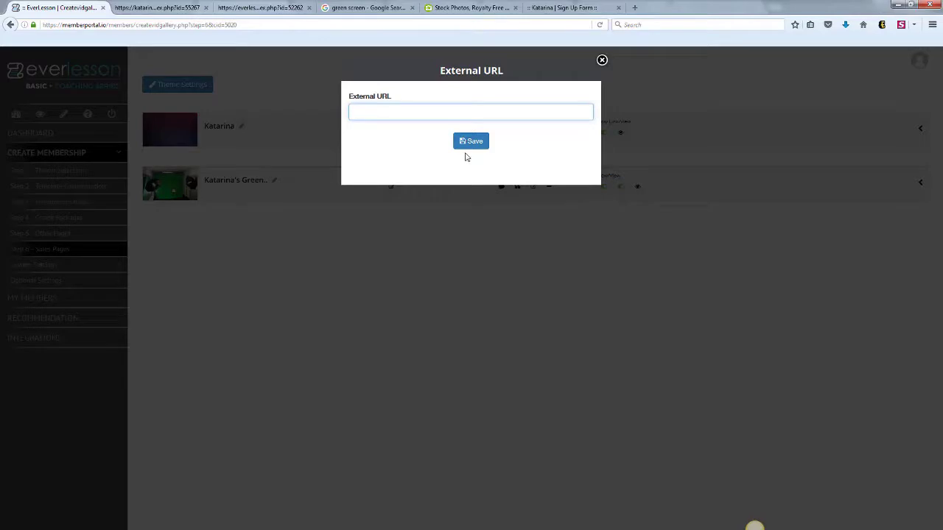
click(602, 60)
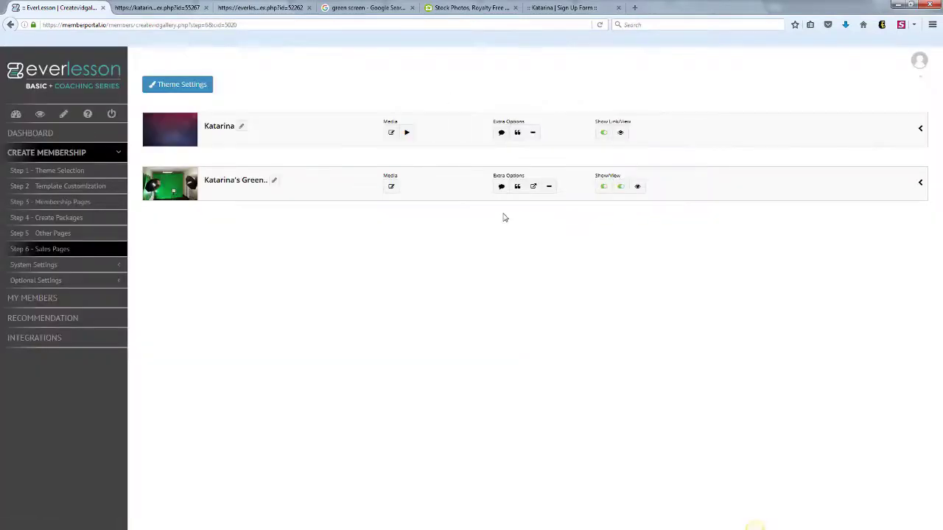
click(549, 188)
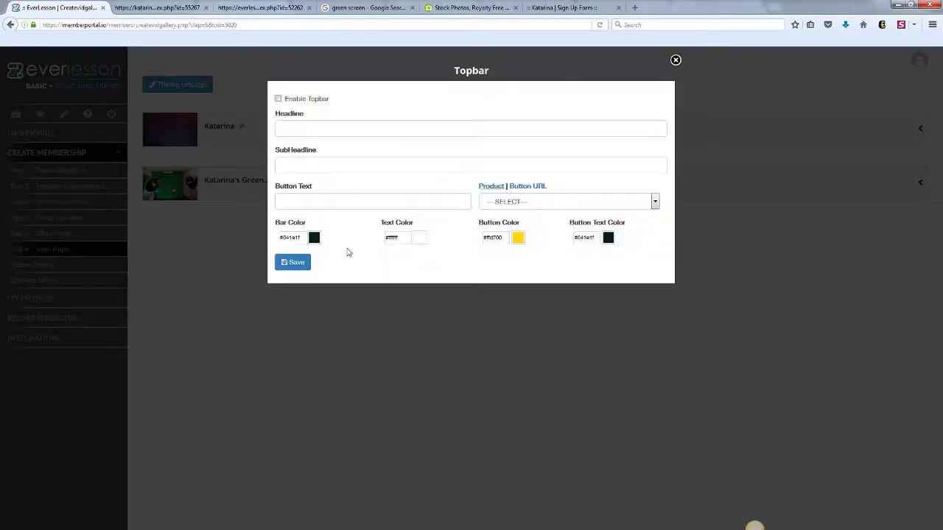
click(675, 61)
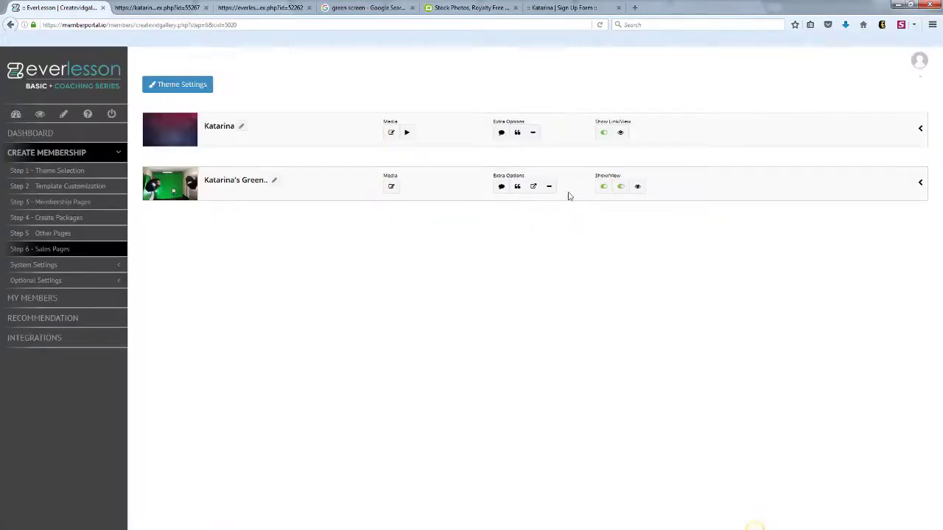
- Toggle store and All Access package visibility off and back on, then preview the live page
click(620, 187)
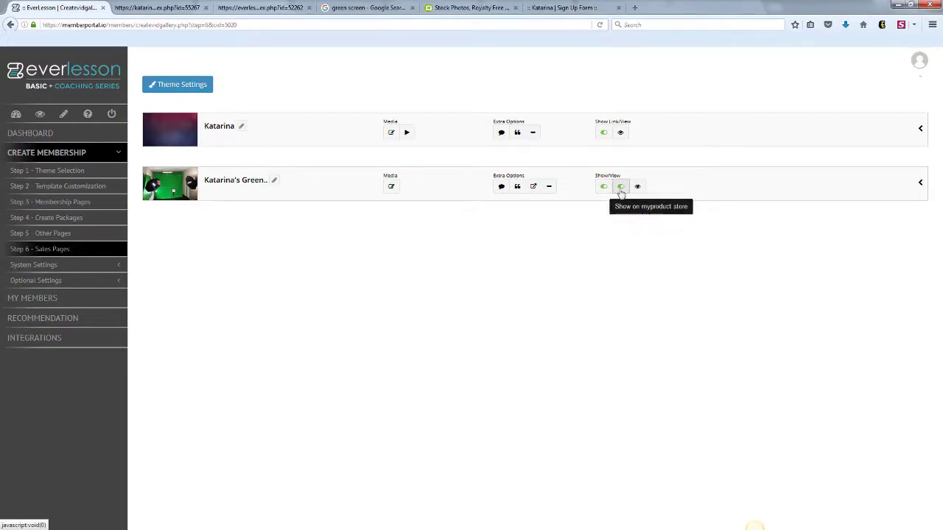
click(621, 191)
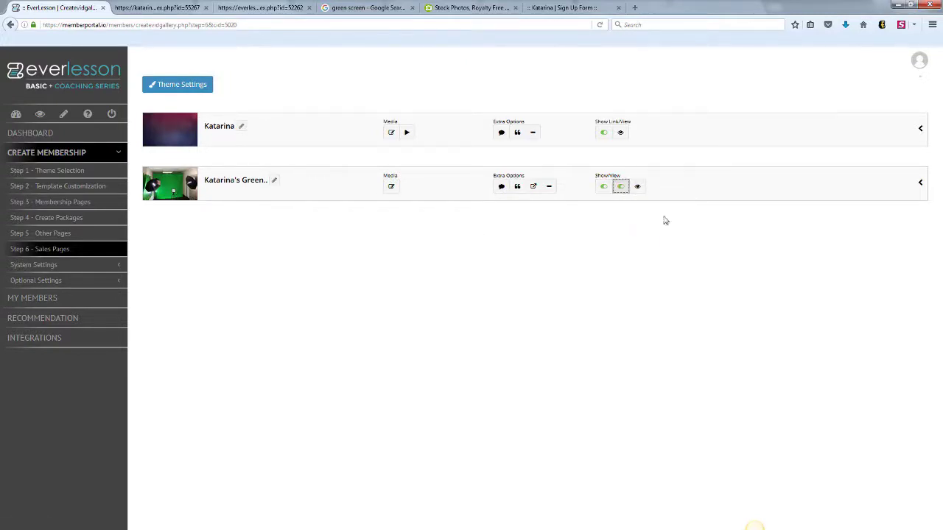
click(920, 183)
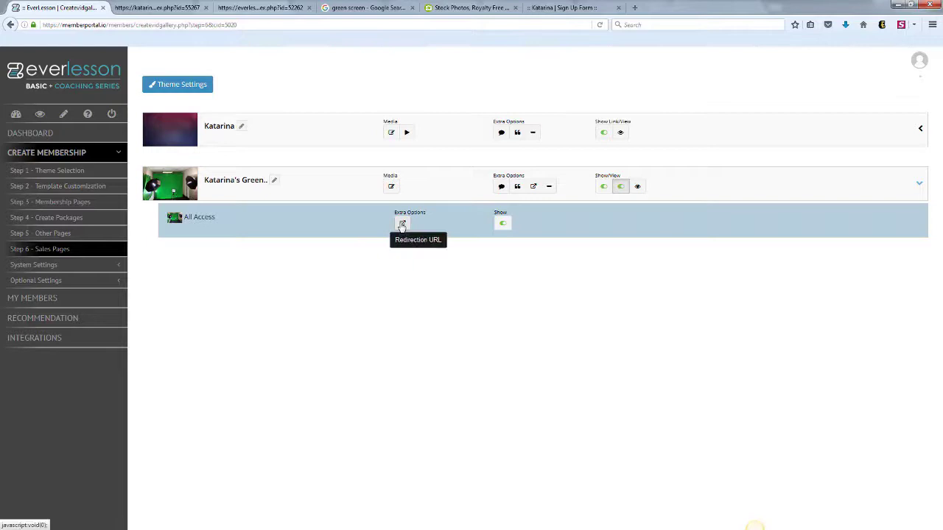
click(501, 225)
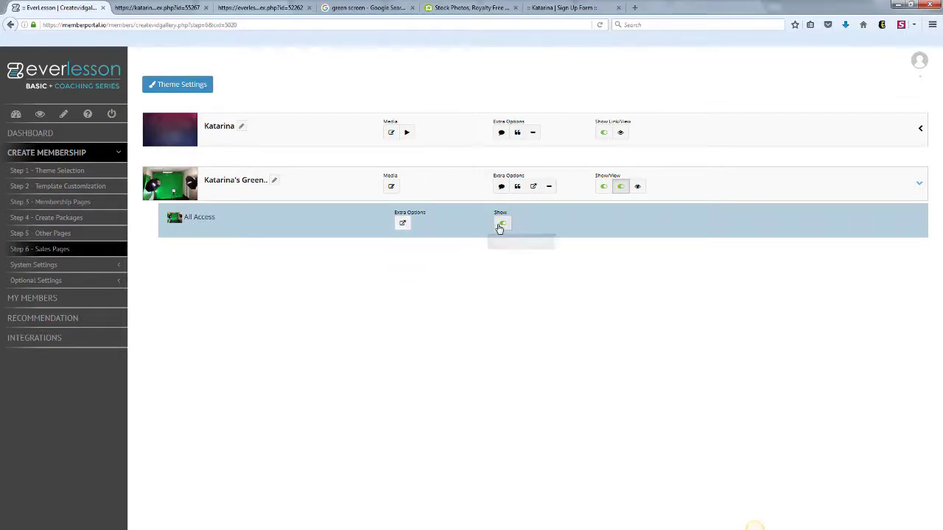
click(500, 224)
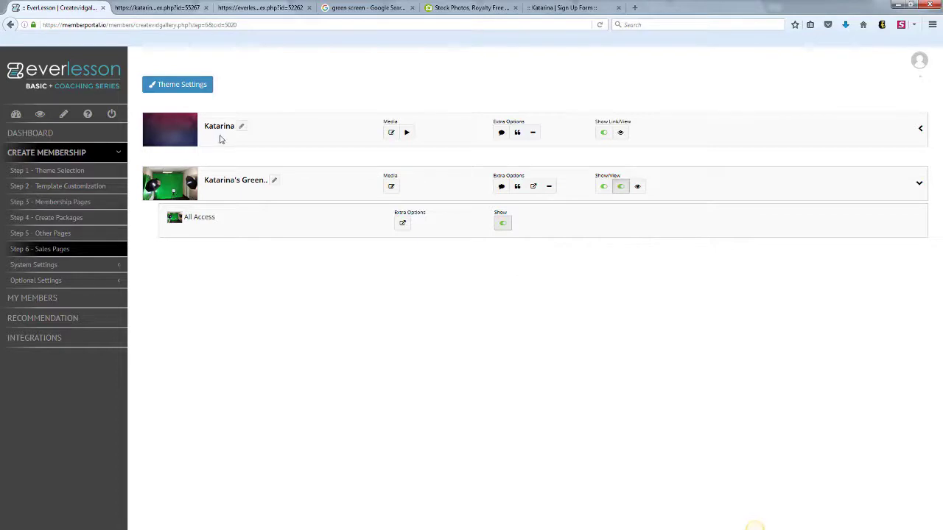
click(637, 187)
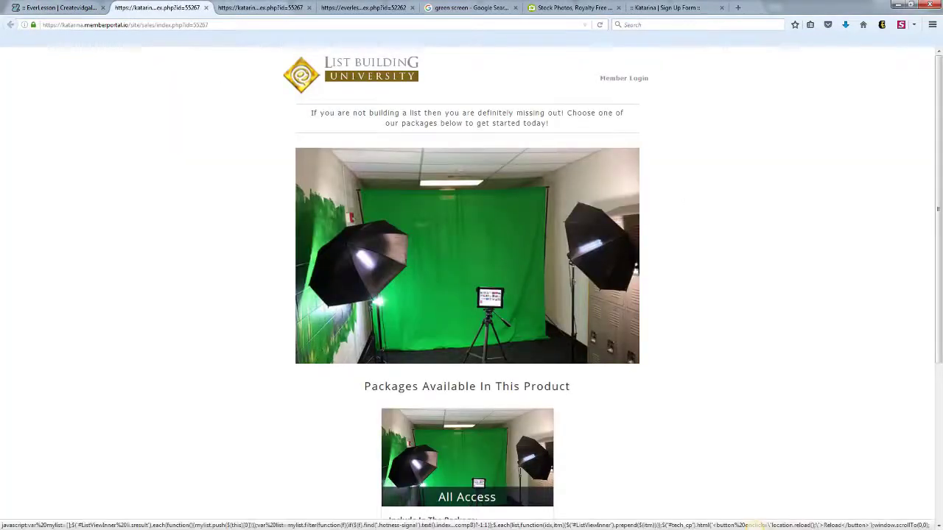
click(59, 8)
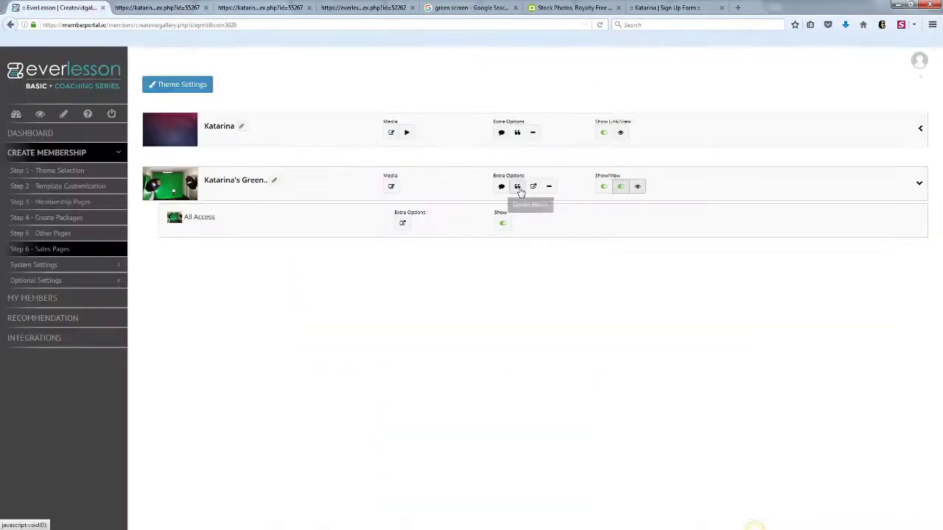
- Apply Template 2 to the Katarina sales page with a dark navy predefined colour scheme
click(195, 91)
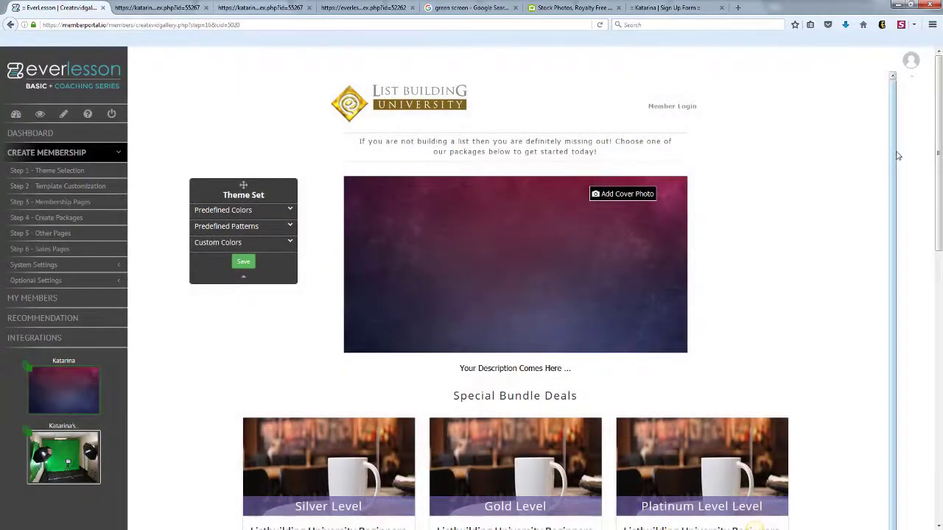
scroll(880, 283, down, 1)
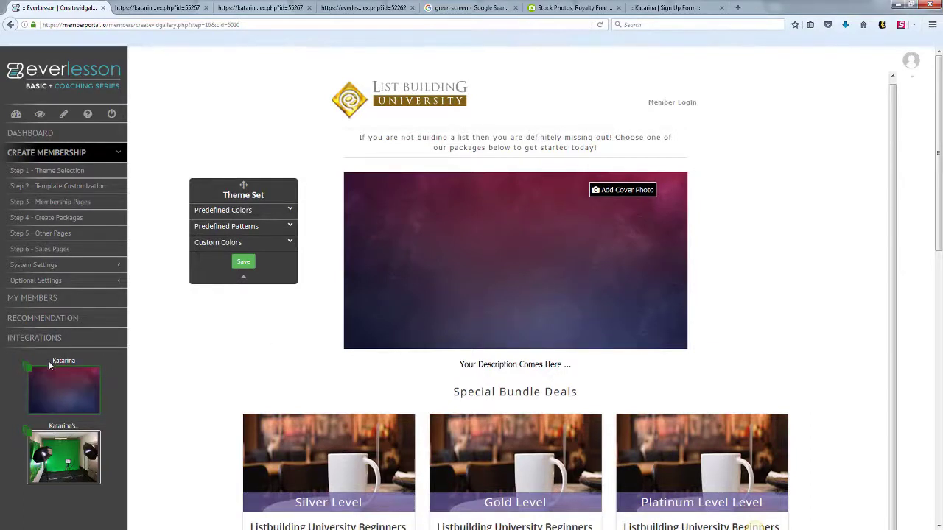
click(32, 377)
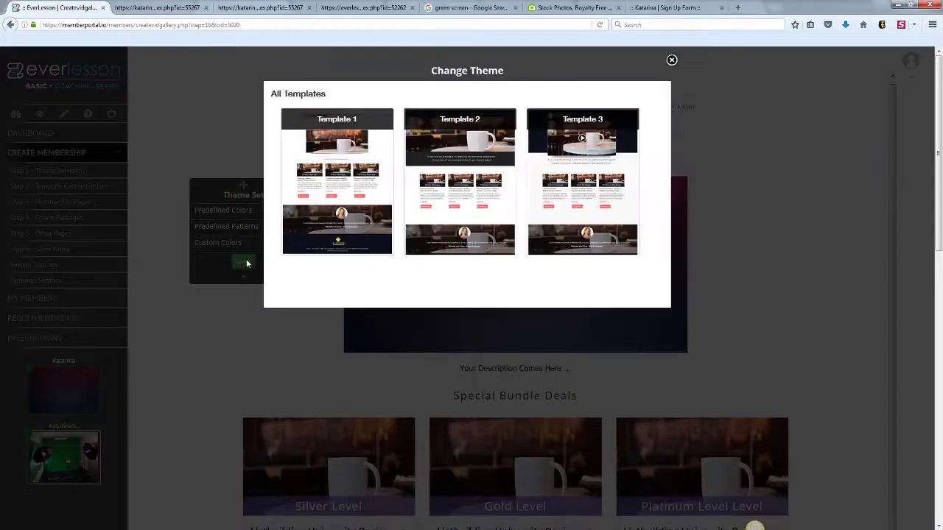
click(463, 245)
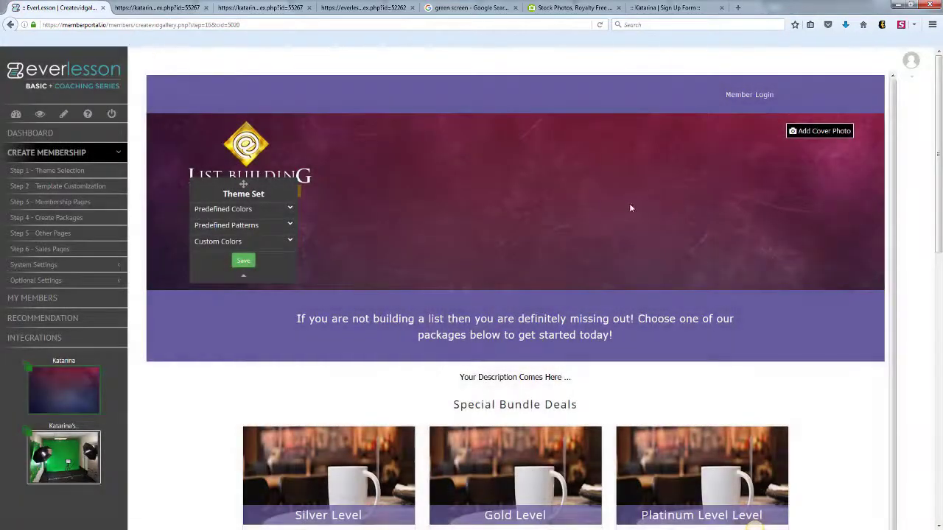
click(290, 210)
click(279, 249)
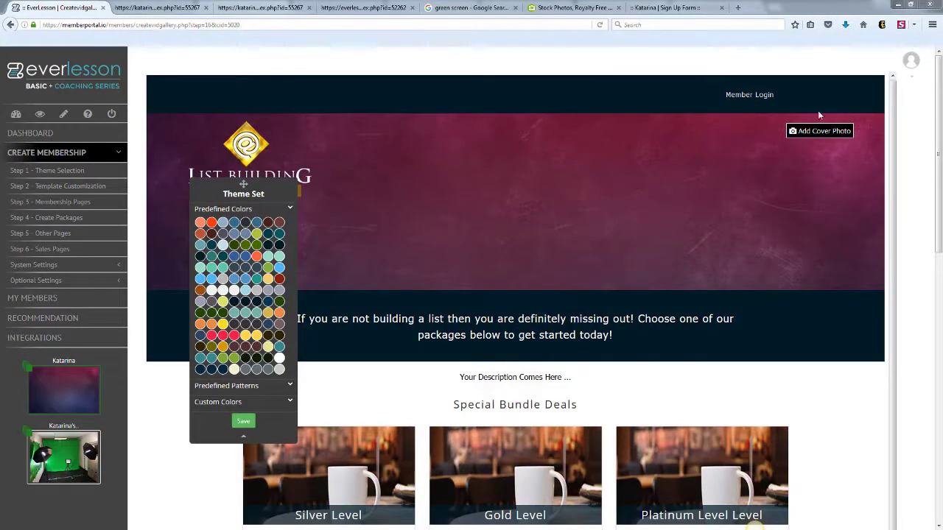
click(822, 132)
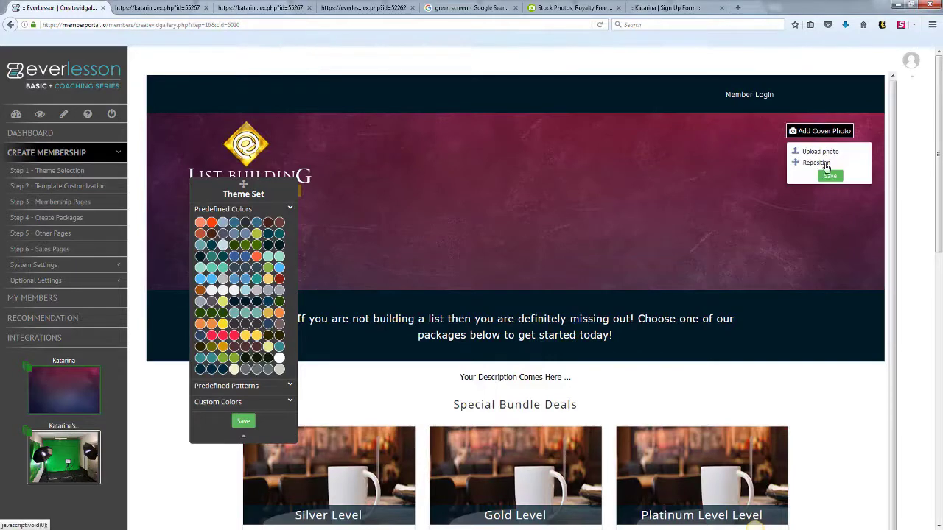
- Upload green.jpg as the sales page cover set to Cover/Stretch, then shift it up to show the white chairs
click(820, 153)
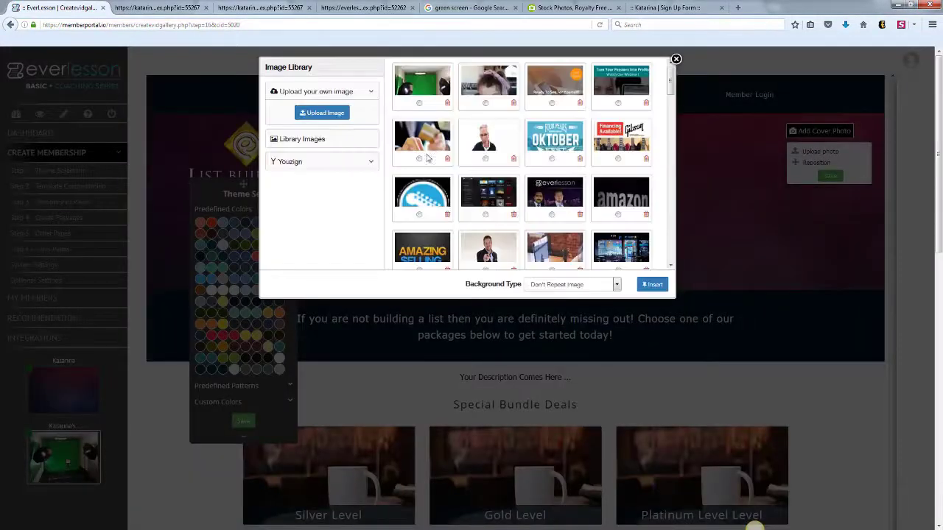
click(332, 115)
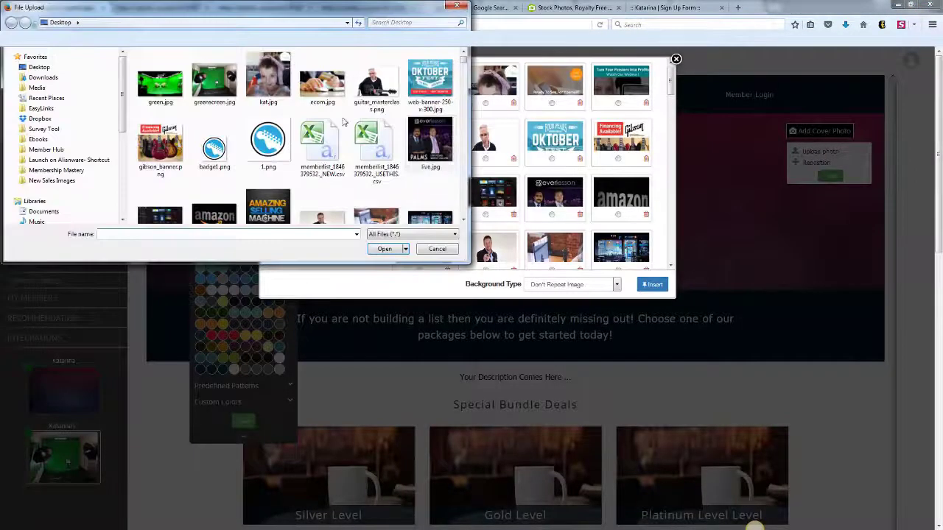
double_click(160, 84)
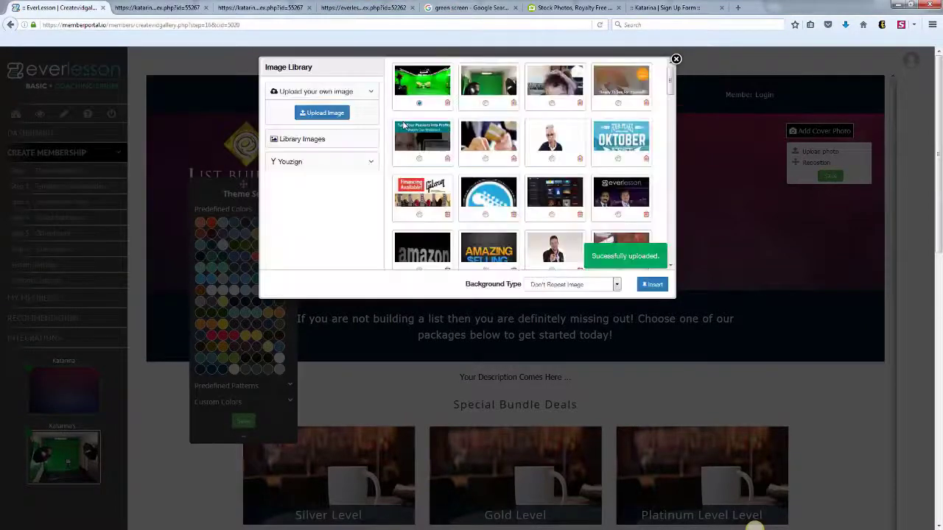
click(611, 285)
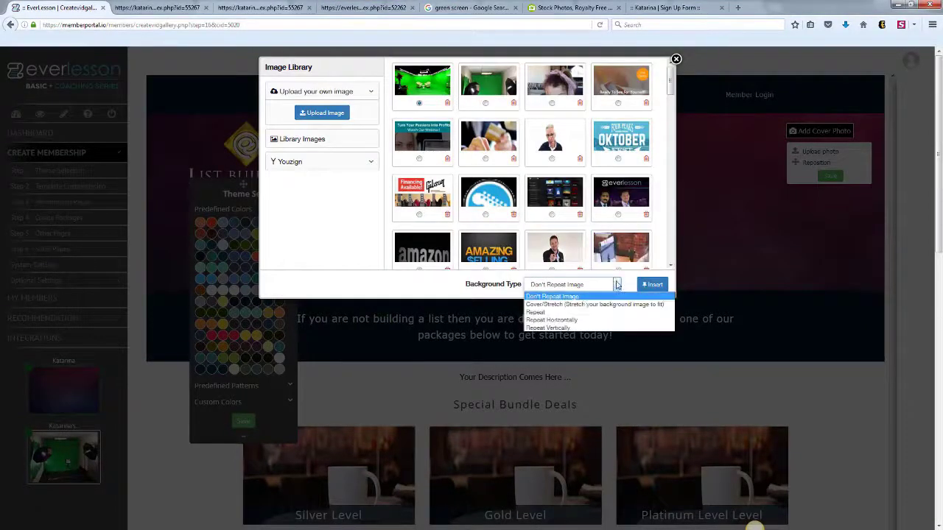
click(571, 305)
click(653, 284)
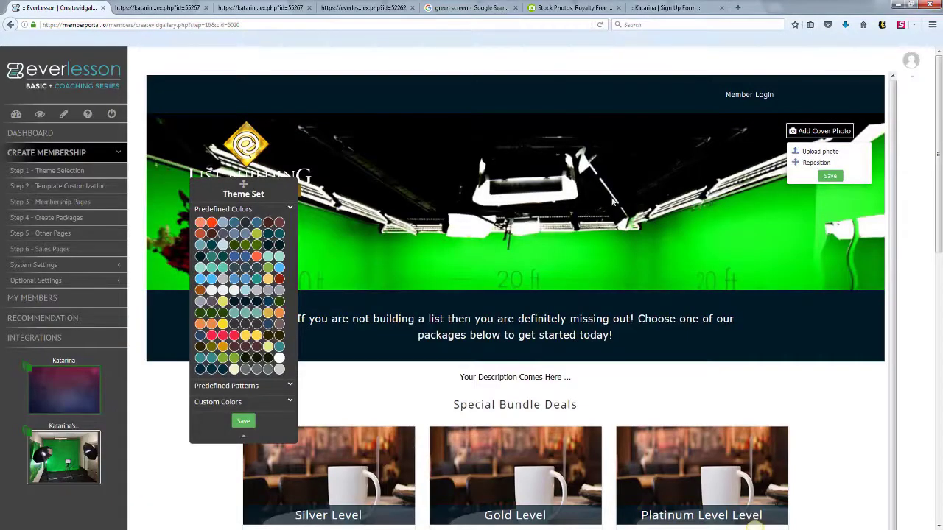
click(816, 162)
drag(629, 268, 650, 182)
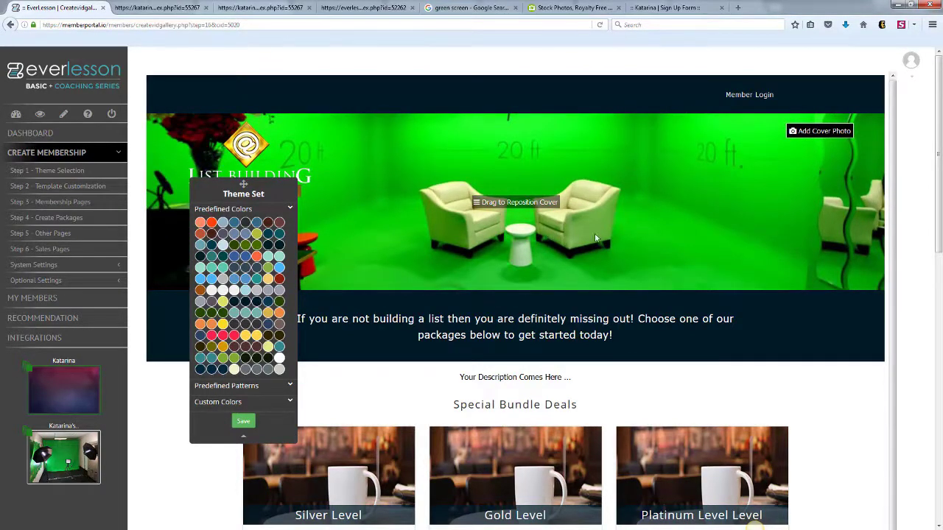
- Preview teal, dark brown, mauve-brown and grey theme colours, then save dark navy
click(253, 279)
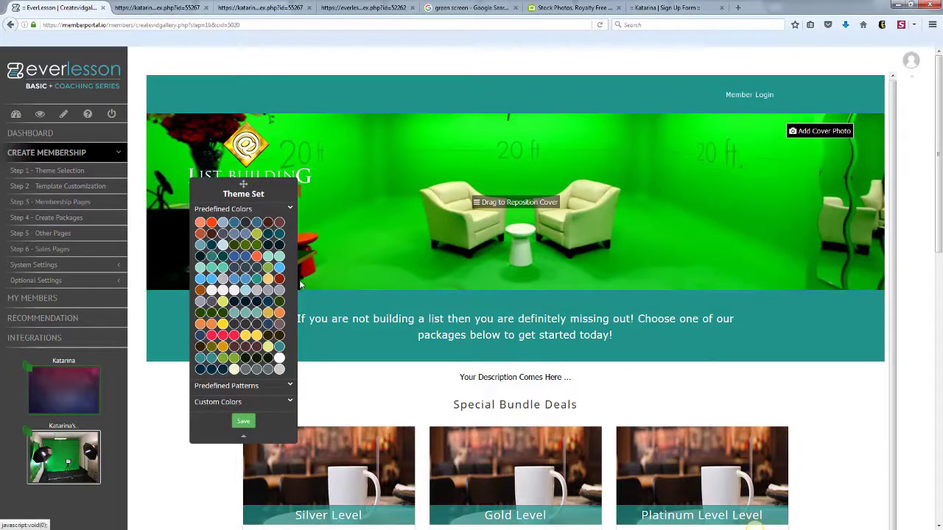
click(279, 223)
click(279, 225)
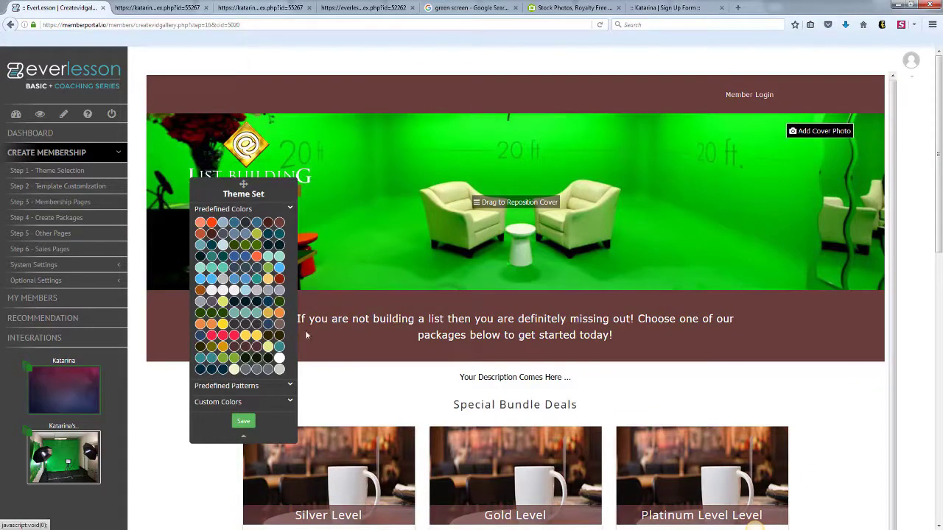
click(267, 373)
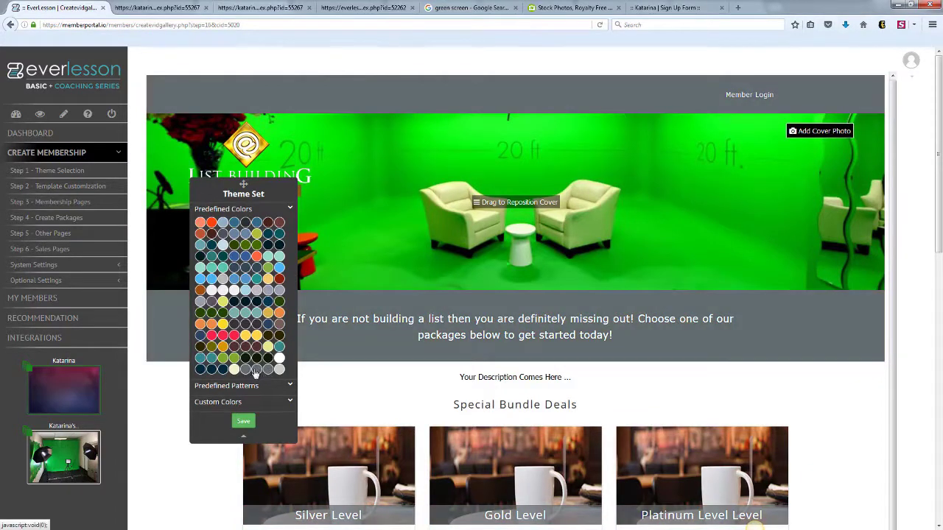
click(213, 373)
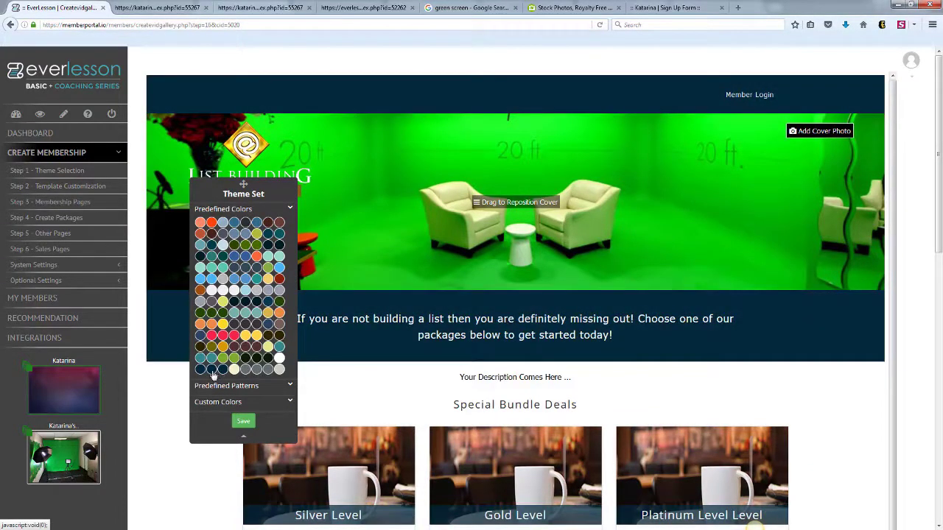
click(236, 425)
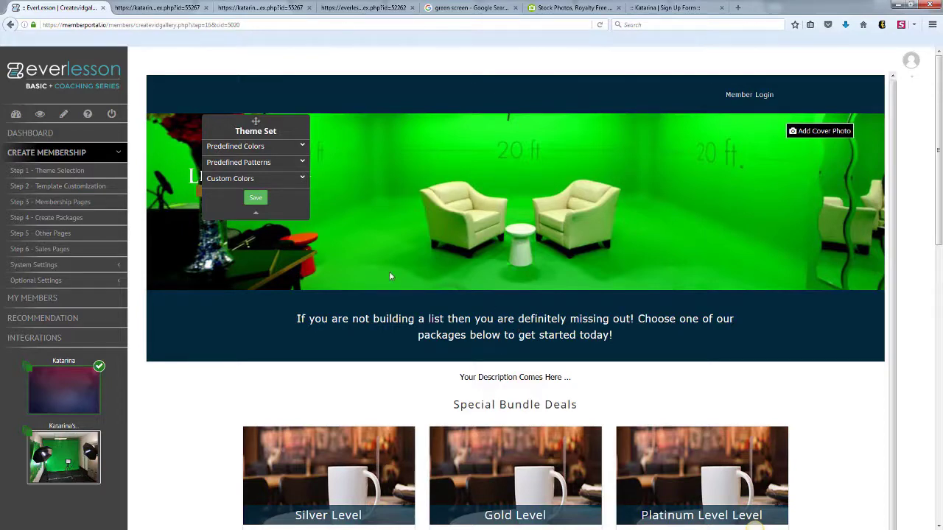
- Redirect the default landing page to Green Screen Training's Welcome Video module, then go to CName Mapping
click(117, 266)
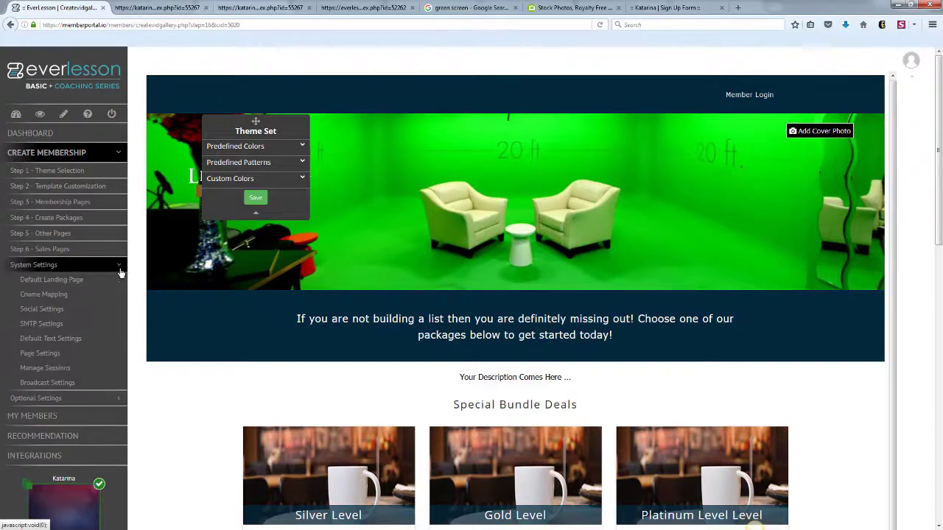
click(75, 280)
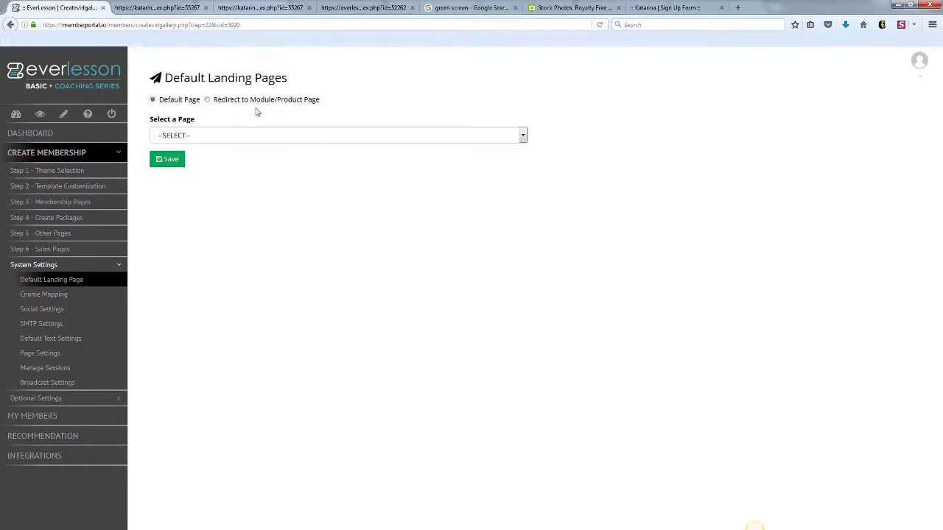
click(206, 100)
click(523, 135)
click(229, 159)
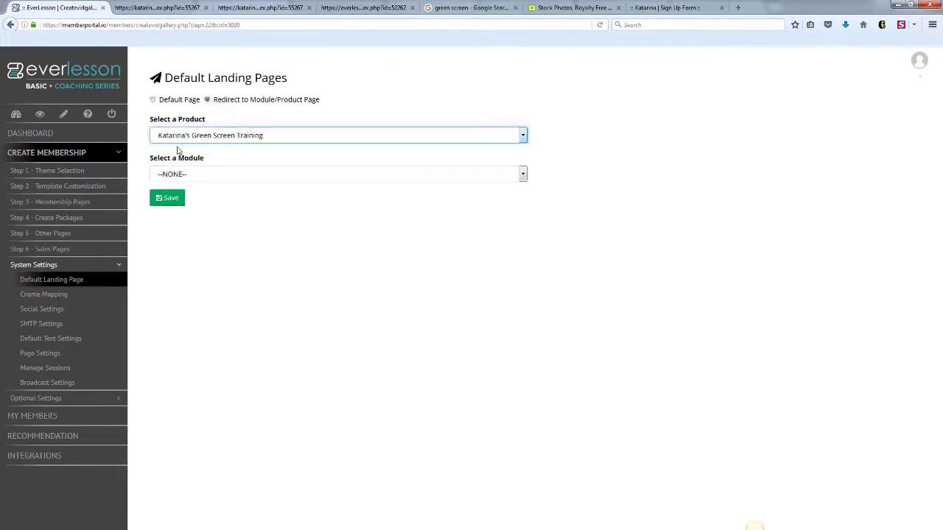
click(259, 181)
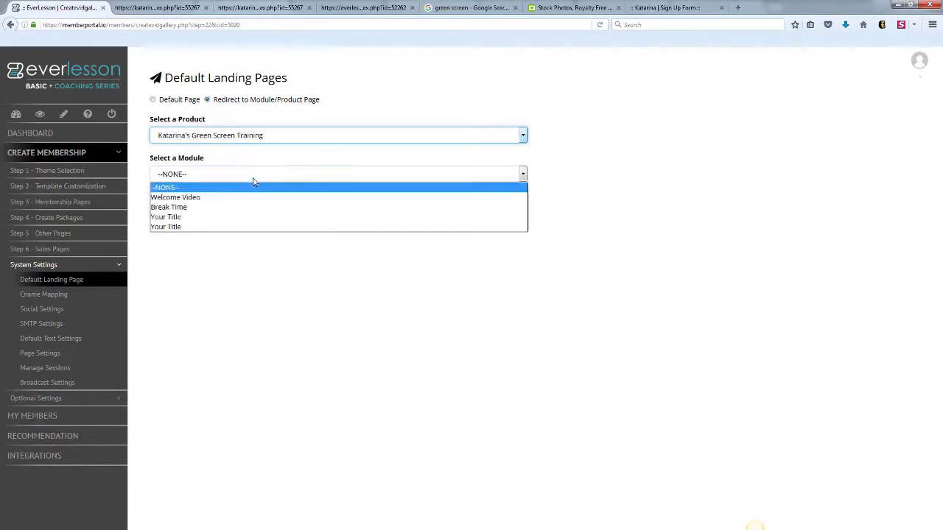
click(212, 196)
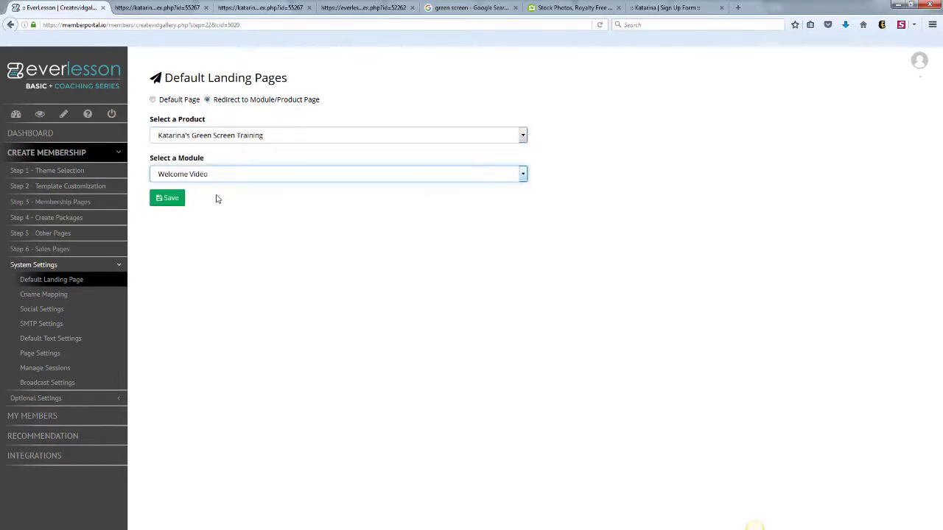
click(53, 295)
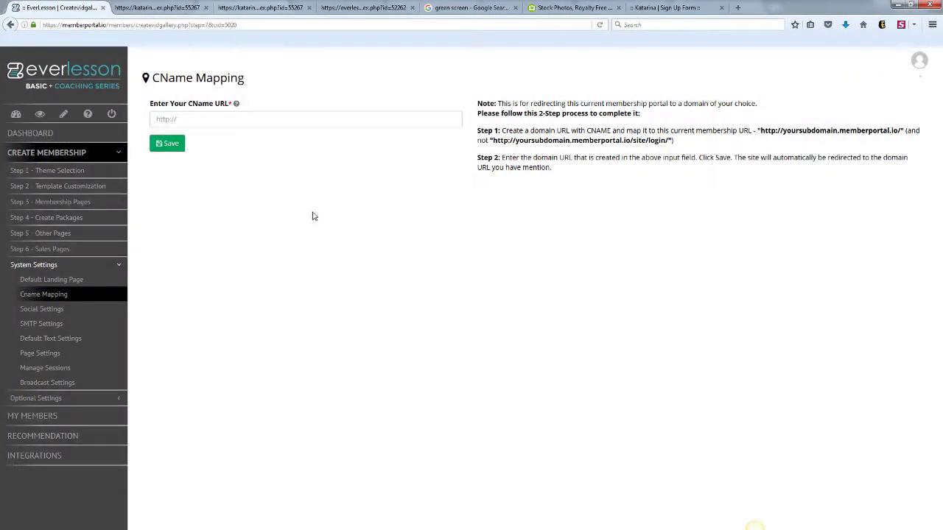
- Leave the CName URL field empty and go to Social Settings
click(206, 120)
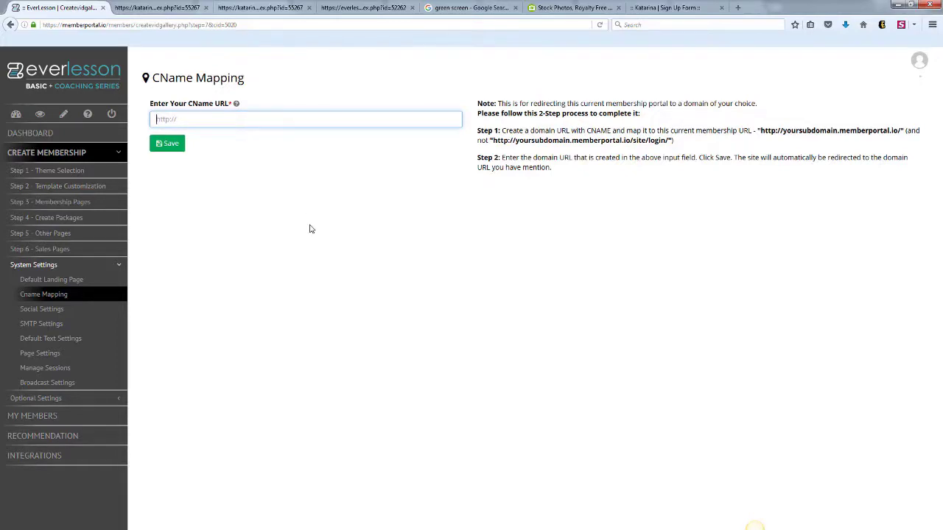
click(42, 309)
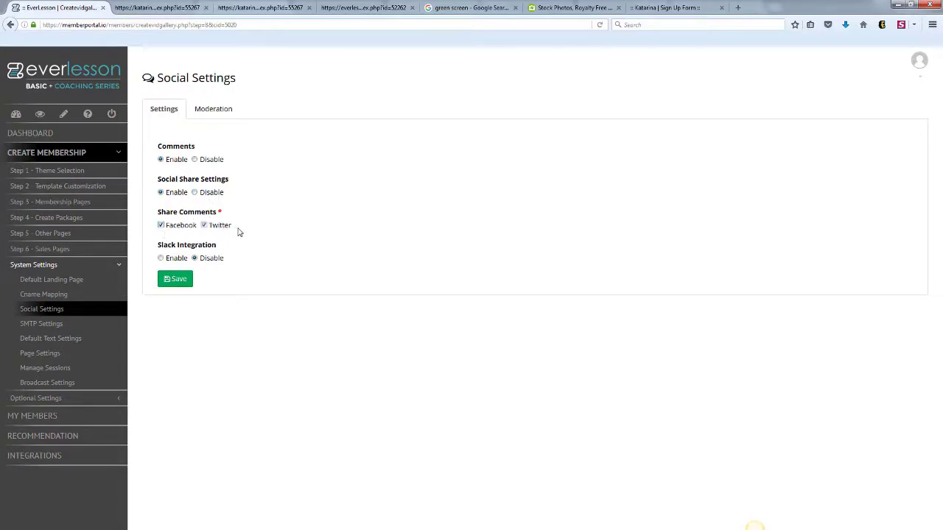
- Check the comment Moderation panel and its product filter, then view the SMTP and Default Text settings
click(215, 112)
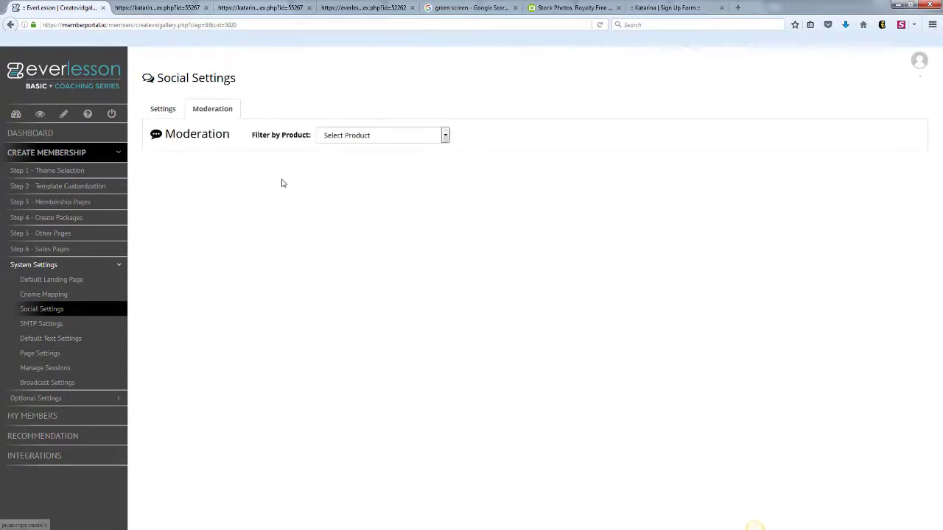
click(431, 137)
click(493, 181)
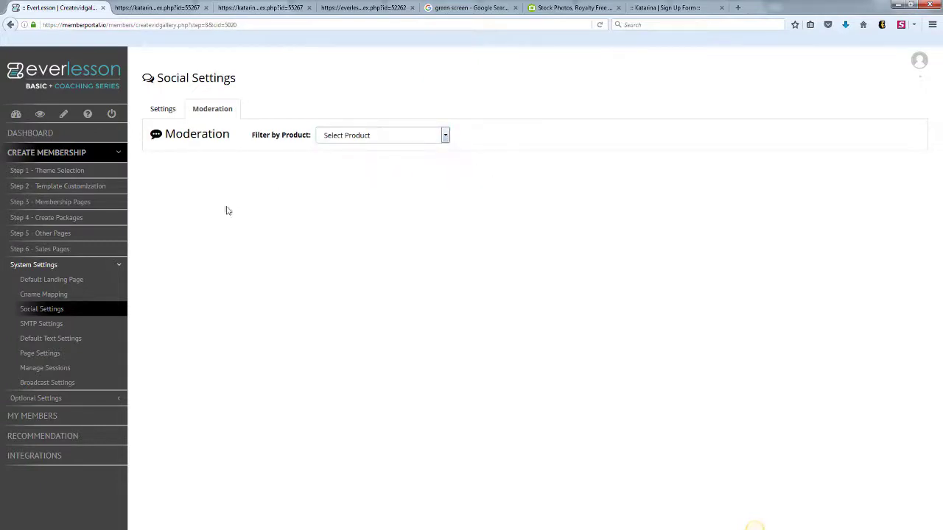
click(55, 324)
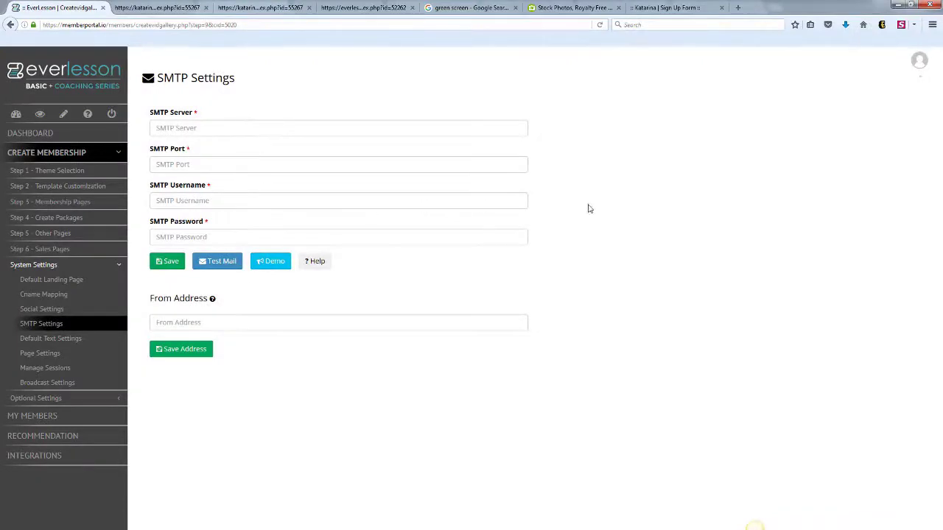
click(69, 338)
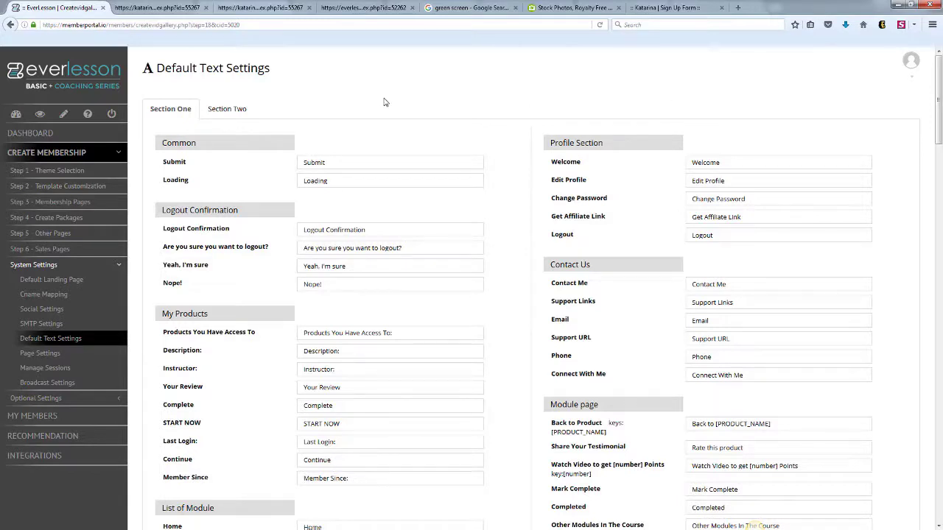
- Browse the Submit, Loading and Logout Confirmation text labels, then go to Page Settings
click(348, 157)
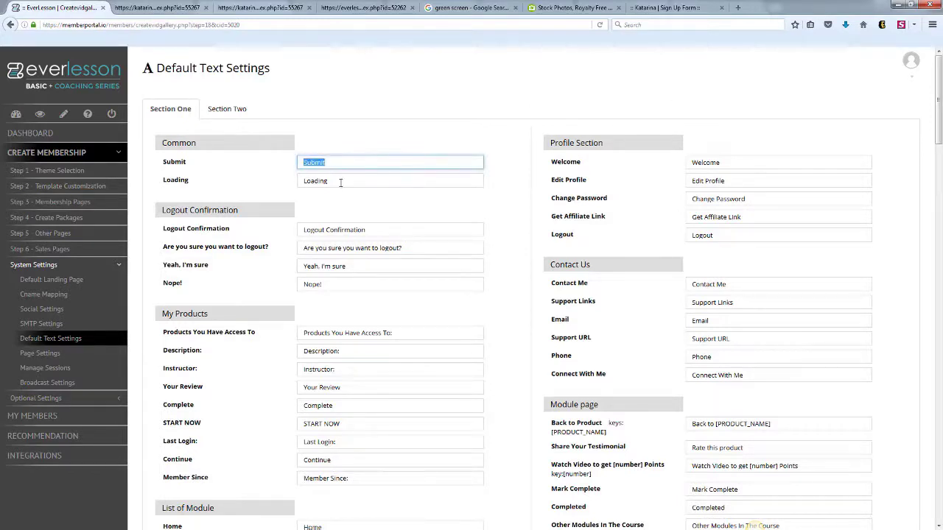
key(Tab)
key(Tab)
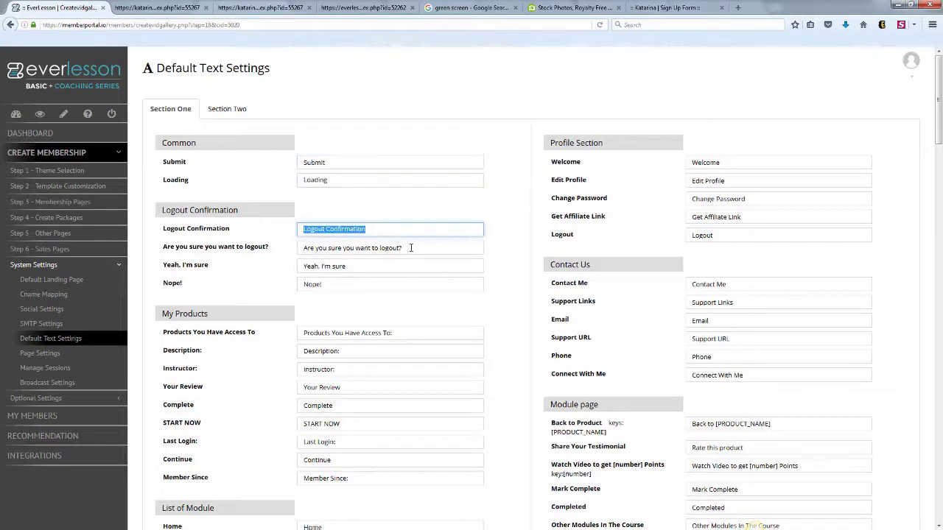
key(Tab)
key(Tab)
key(Tab)
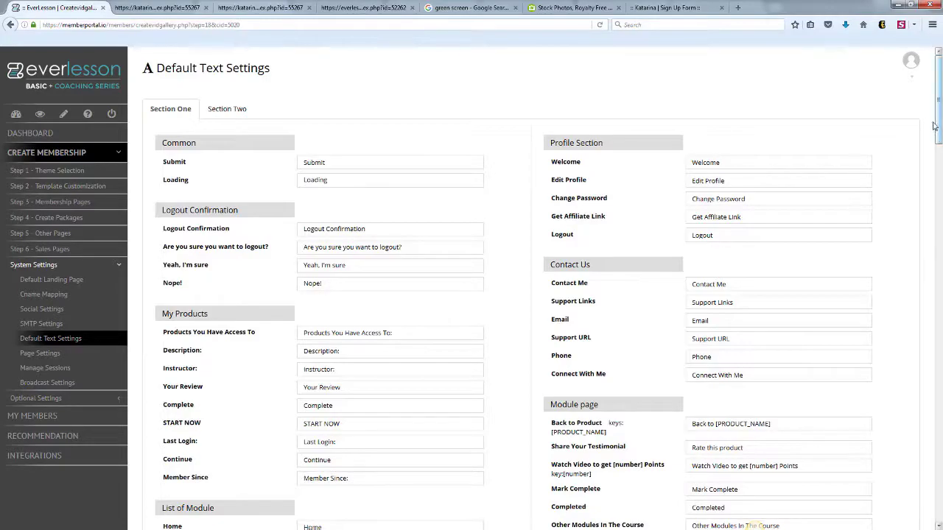
scroll(925, 194, down, 5)
scroll(925, 195, down, 9)
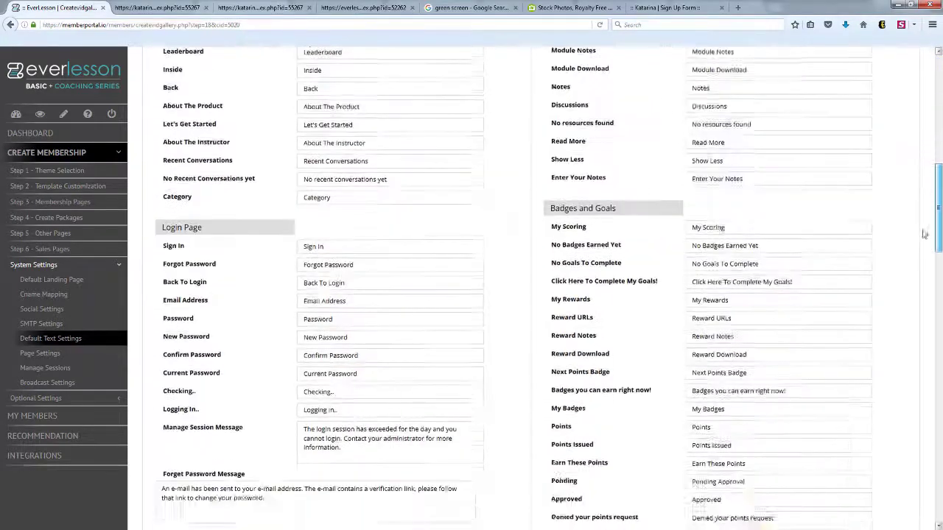
scroll(925, 313, down, 1)
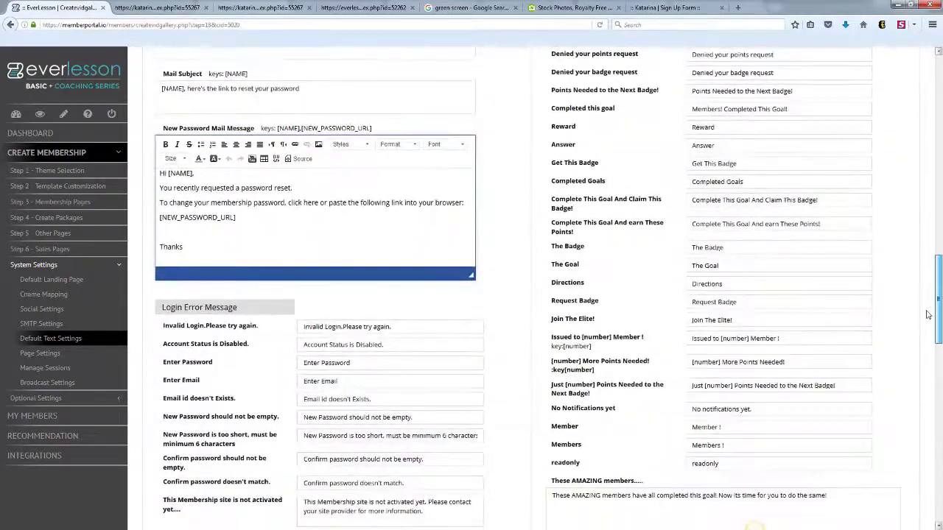
drag(926, 317, 939, 109)
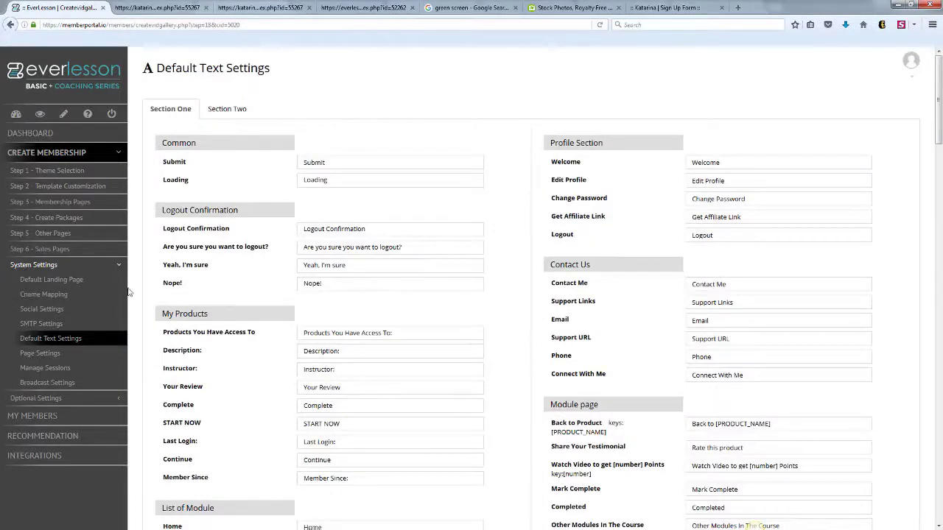
click(61, 353)
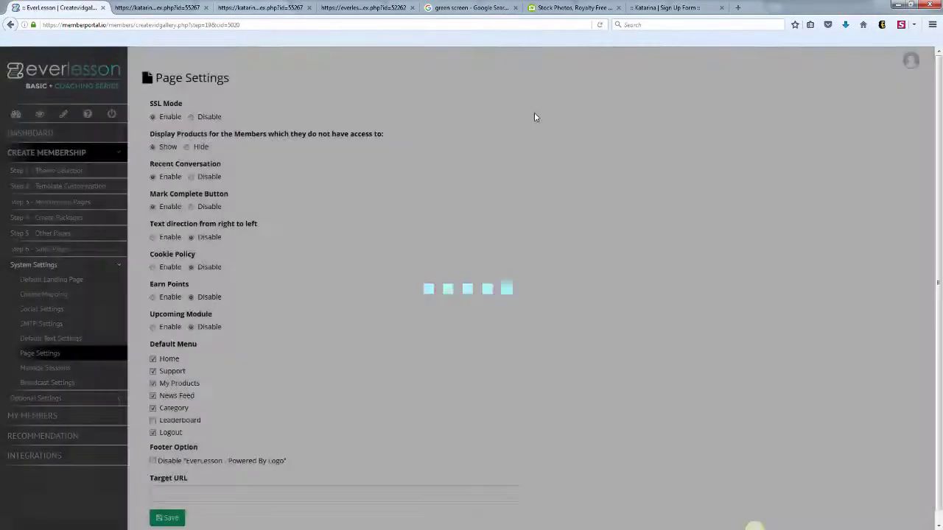
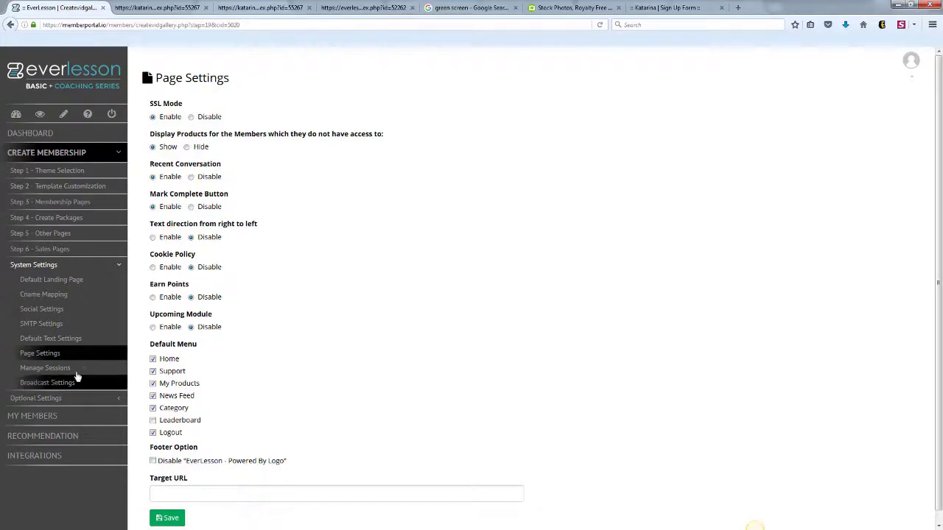
- Keep daily login sessions at Unlimited in Manage Sessions
click(45, 368)
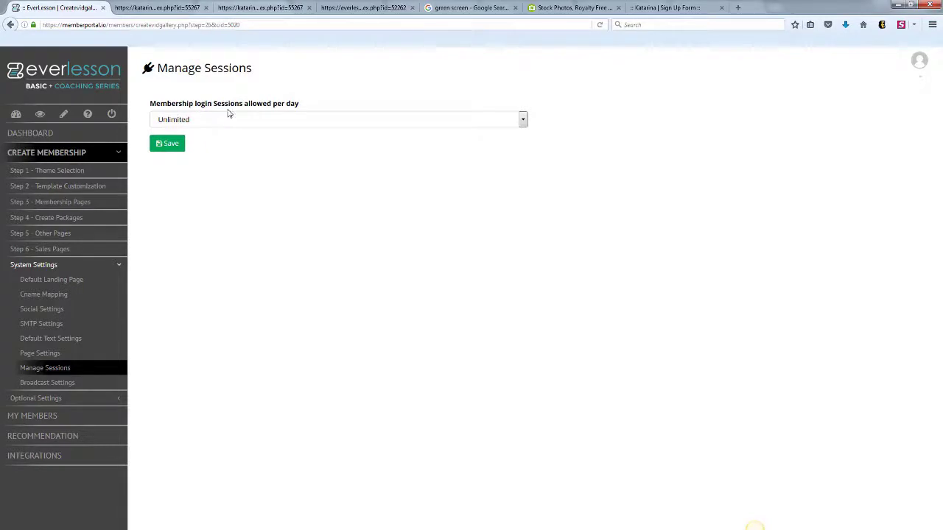
click(525, 124)
click(601, 126)
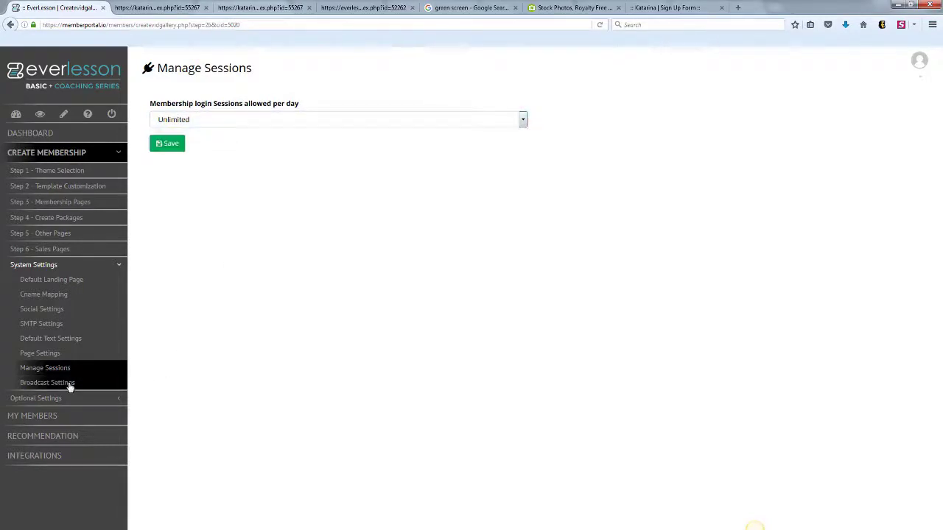
- Review the Broadcast Settings, then bring up the empty Create Levels page under Optional Settings
click(121, 369)
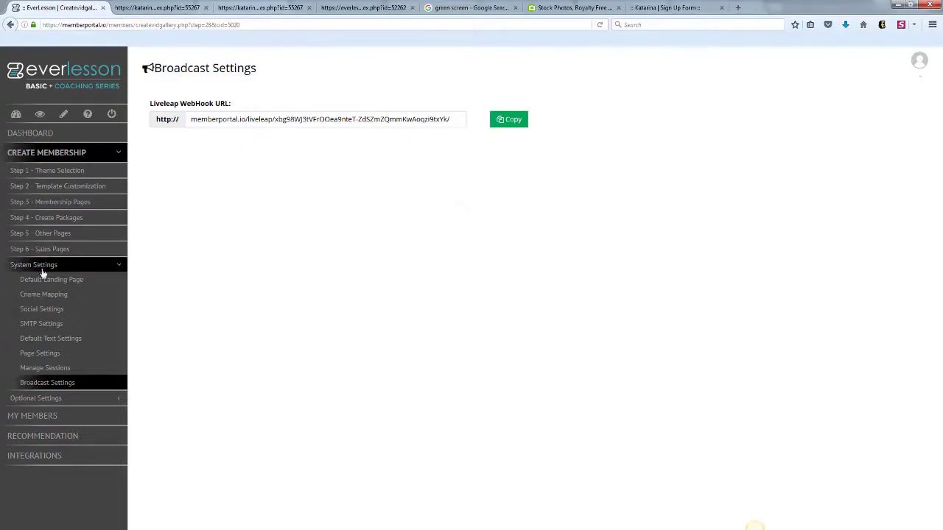
click(120, 267)
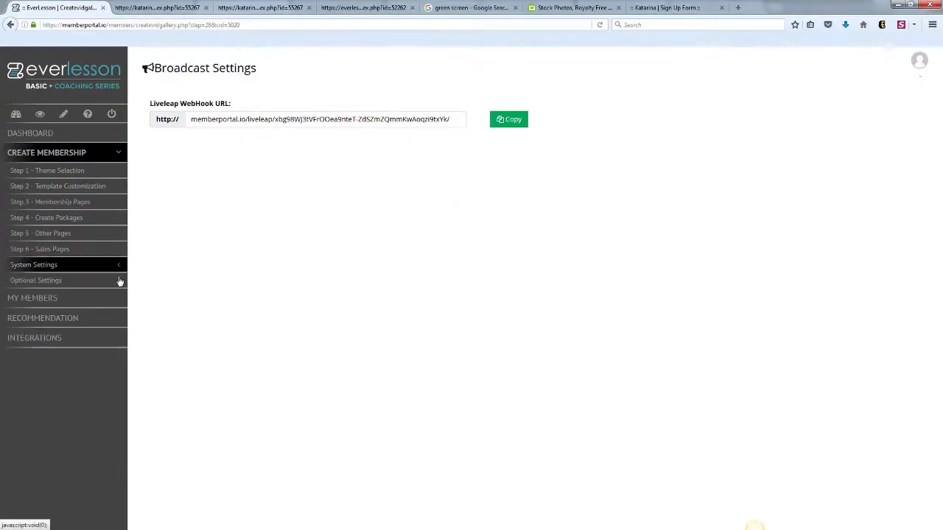
click(120, 283)
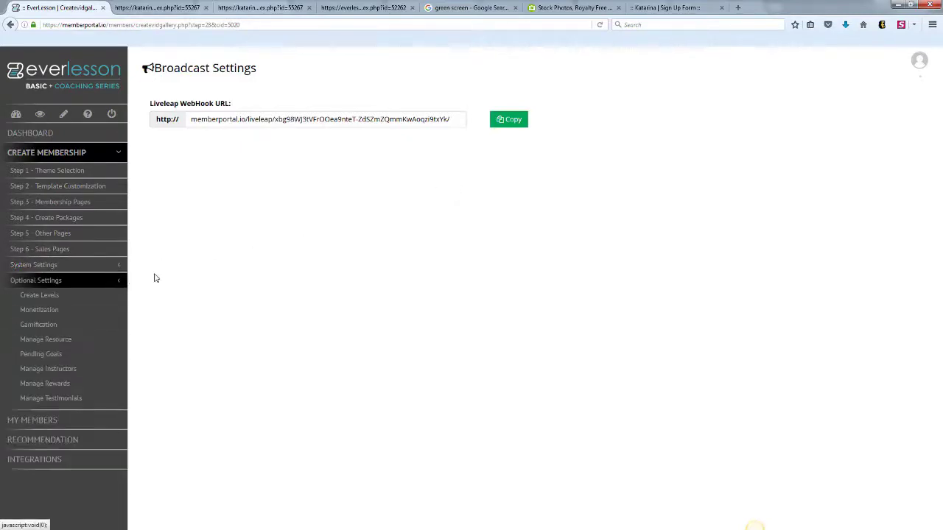
click(49, 295)
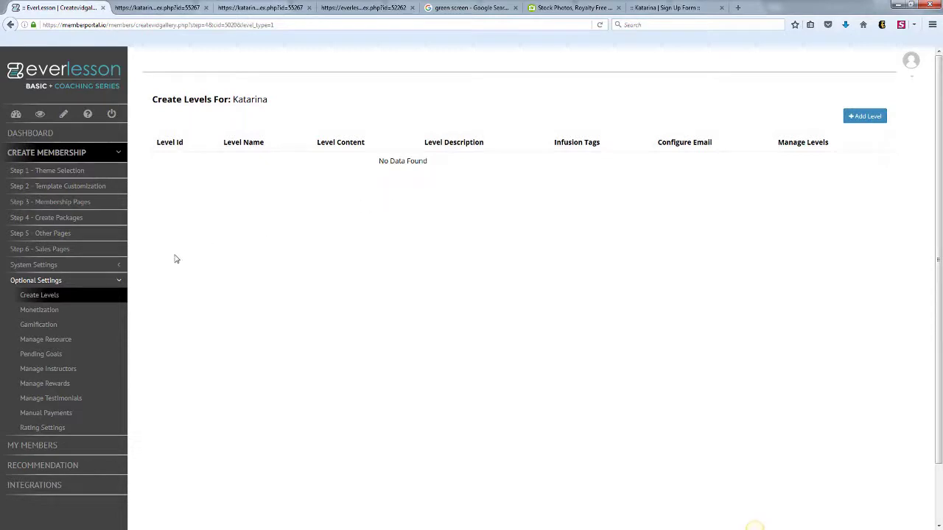
- Start a new monetization in Monetization Settings, name it, and create it
click(56, 315)
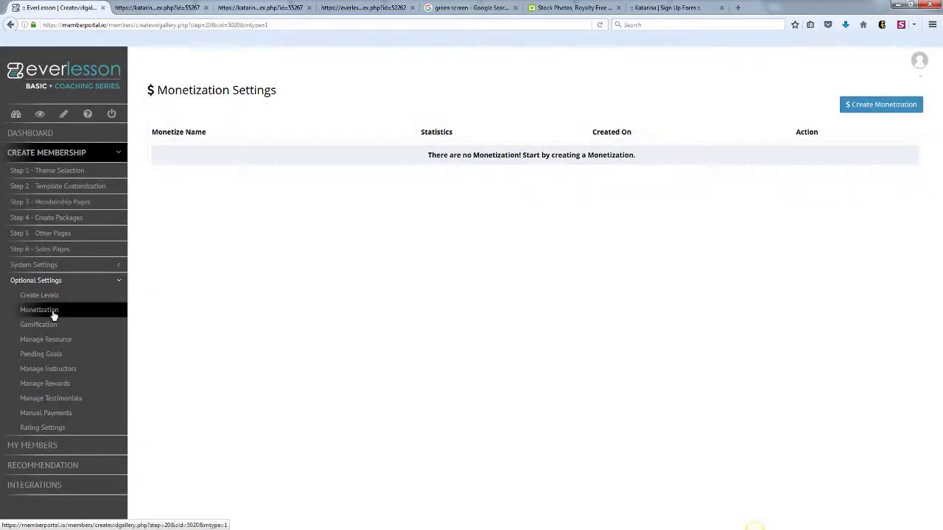
click(867, 107)
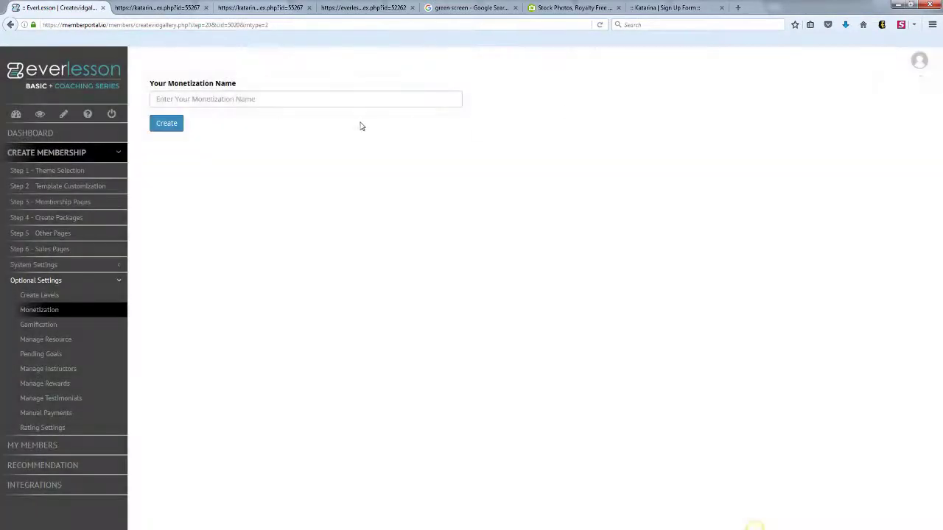
click(330, 97)
text(Kat)
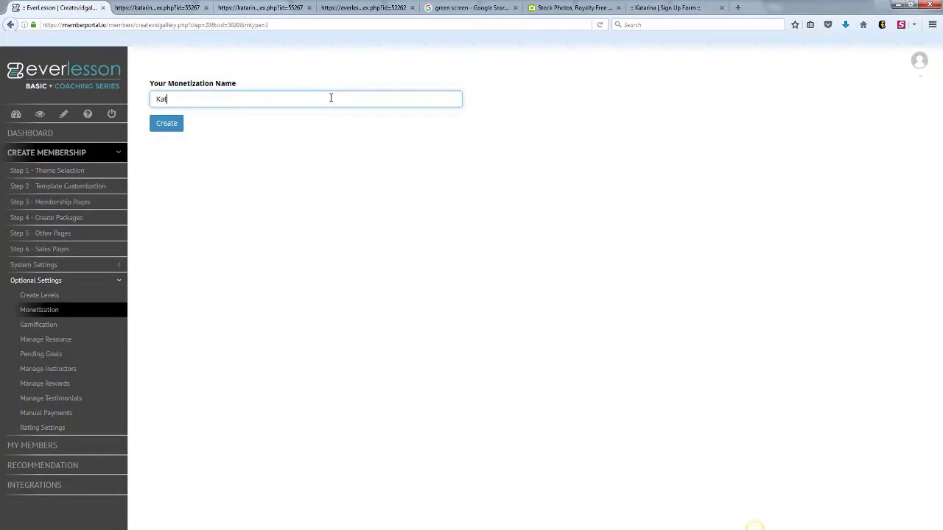
click(164, 124)
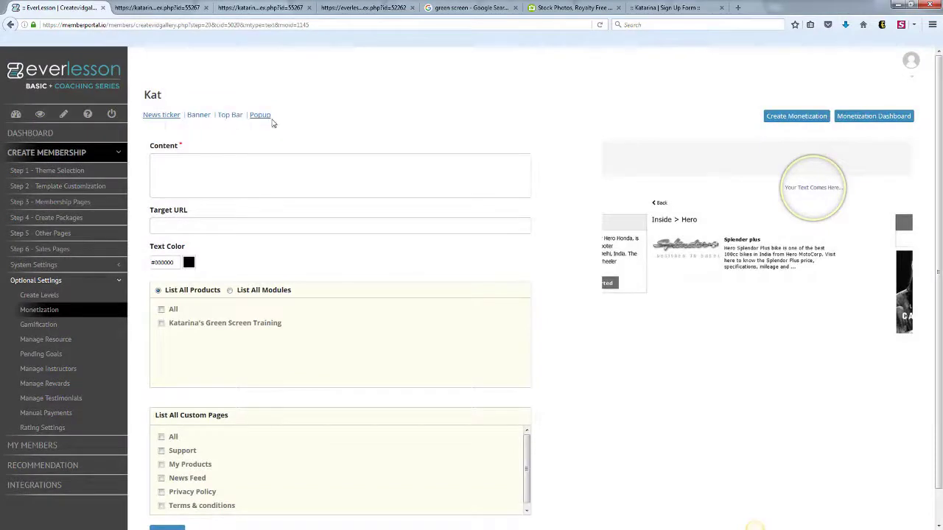
- Give it a news ticker promoting the new blog, link to the blog site, target all products, and save
click(196, 168)
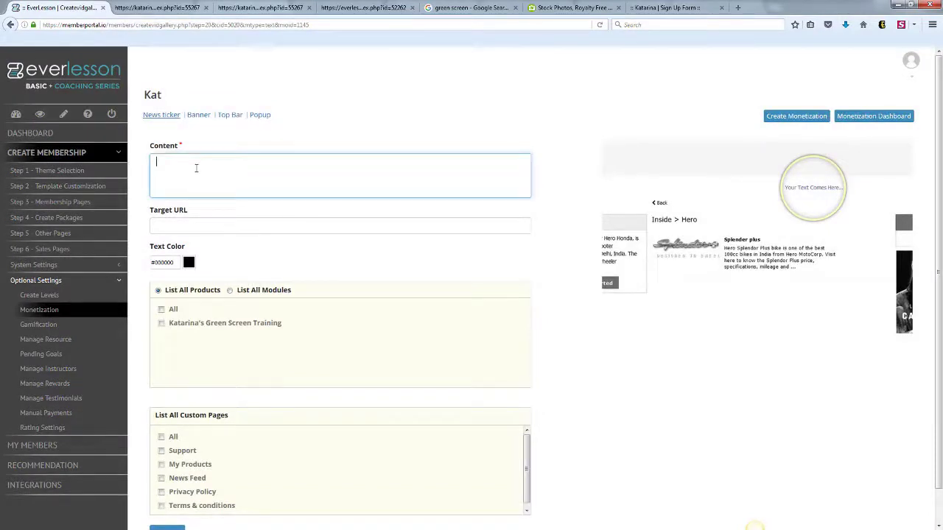
text(Check out Katarina's NEW BLOG!)
click(192, 226)
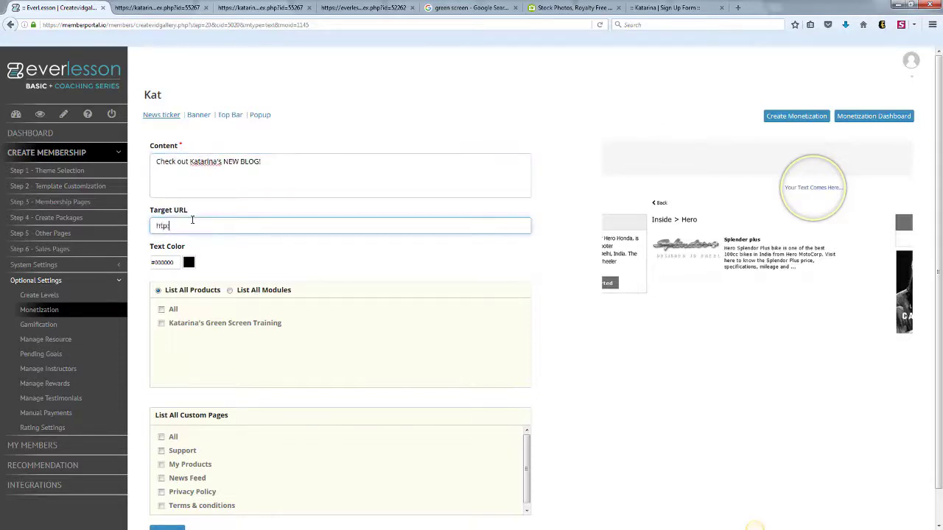
text(katarinan)
click(232, 292)
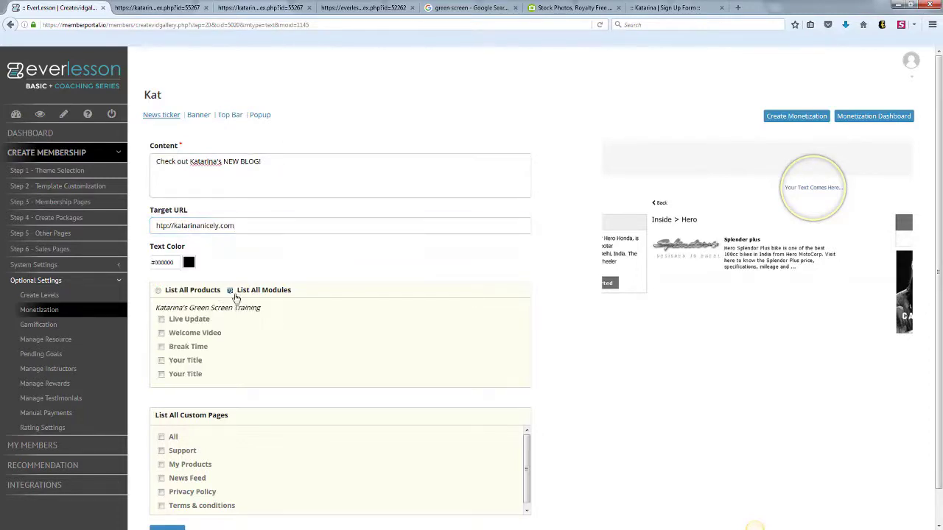
click(157, 290)
click(169, 310)
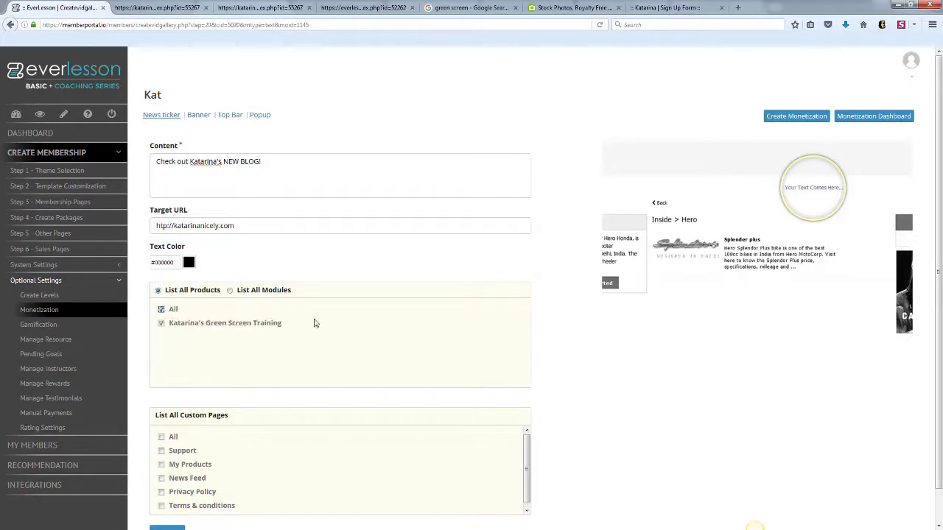
scroll(938, 233, down, 1)
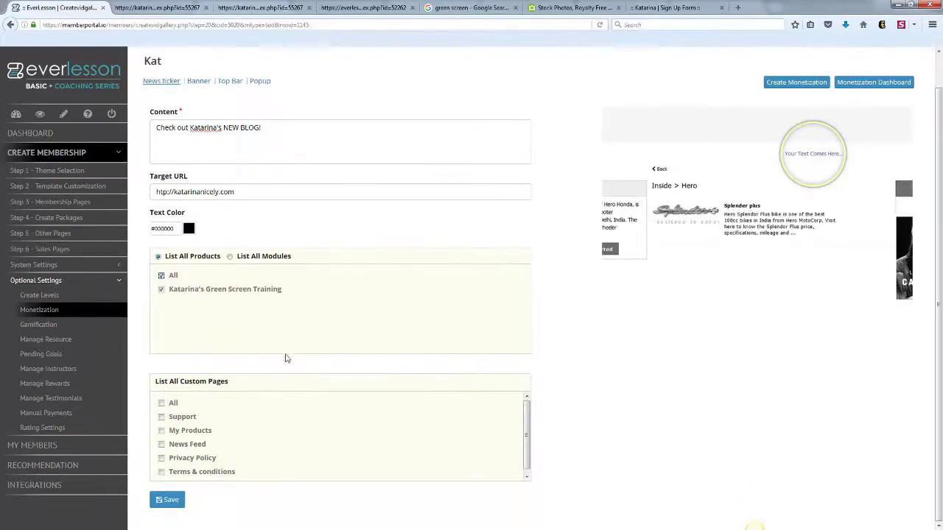
click(181, 499)
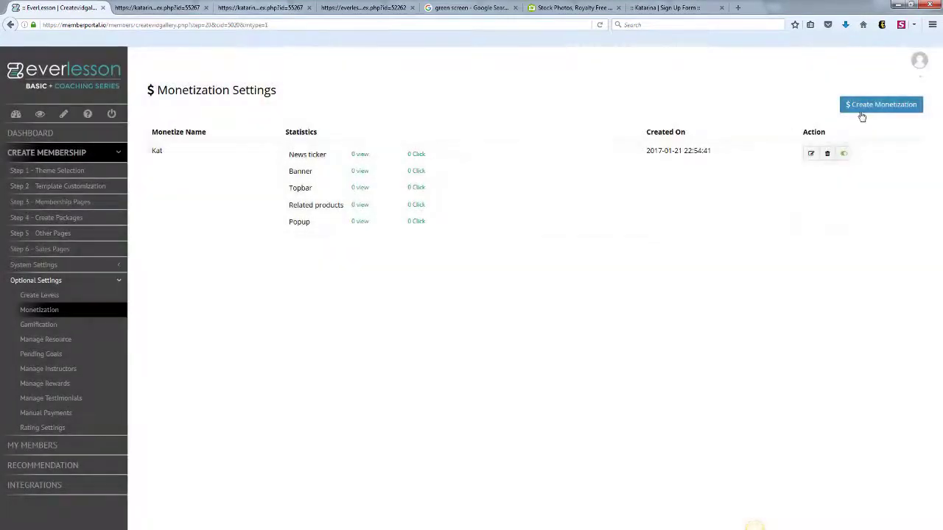
- Switch the monetization to a banner with a library image, linked to the blog site, on all products, and save
click(808, 154)
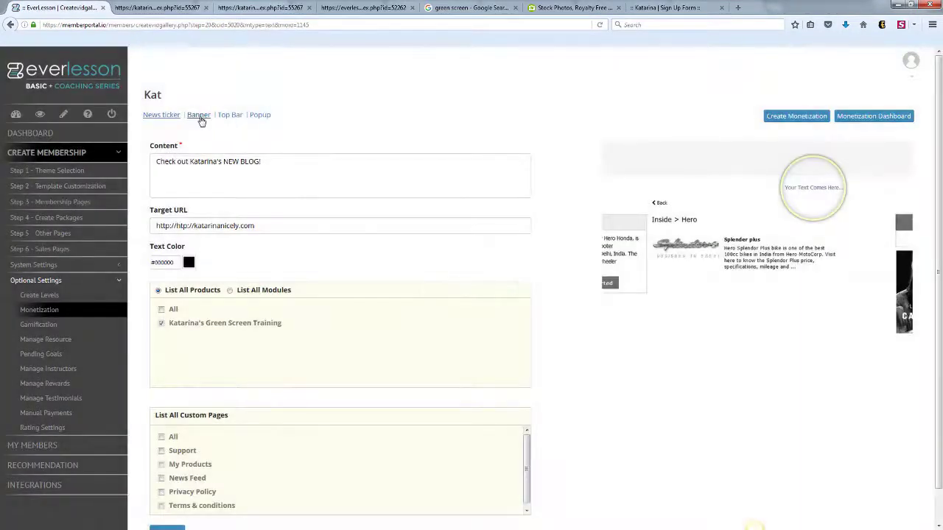
click(198, 116)
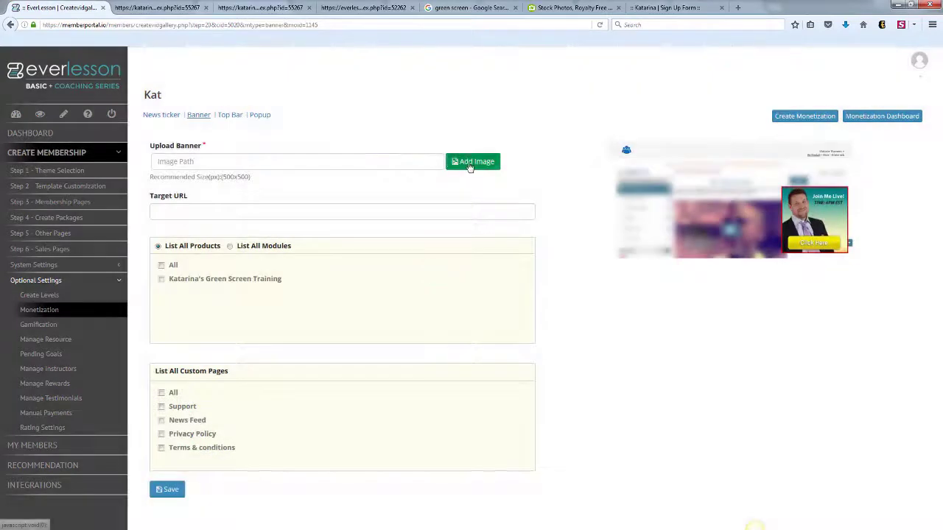
click(469, 161)
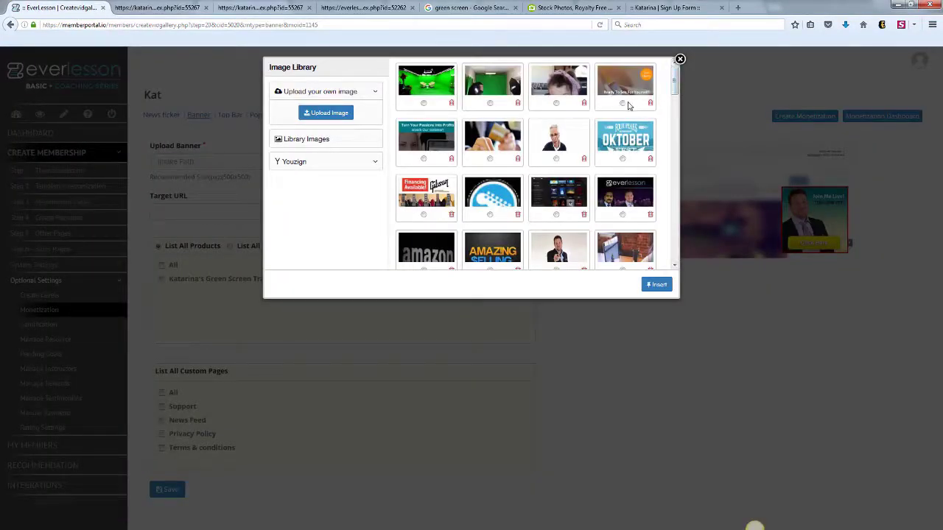
click(622, 103)
click(656, 285)
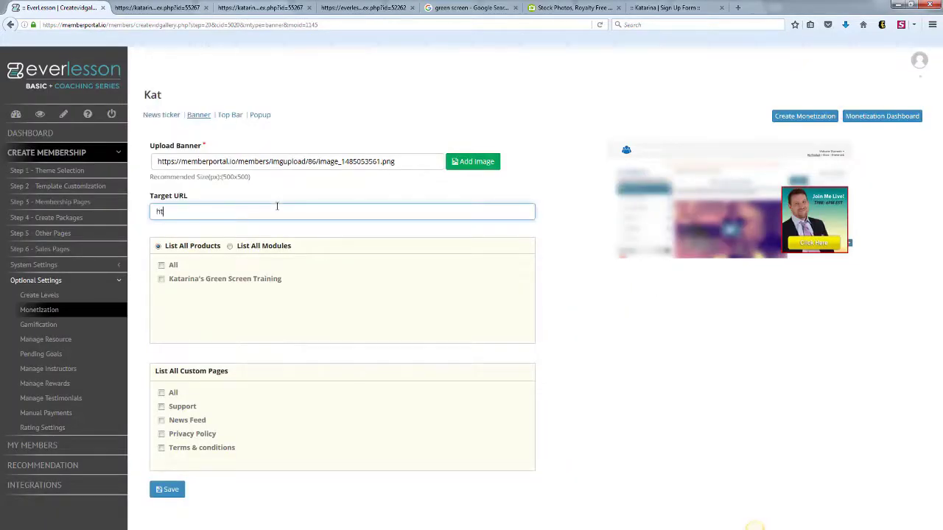
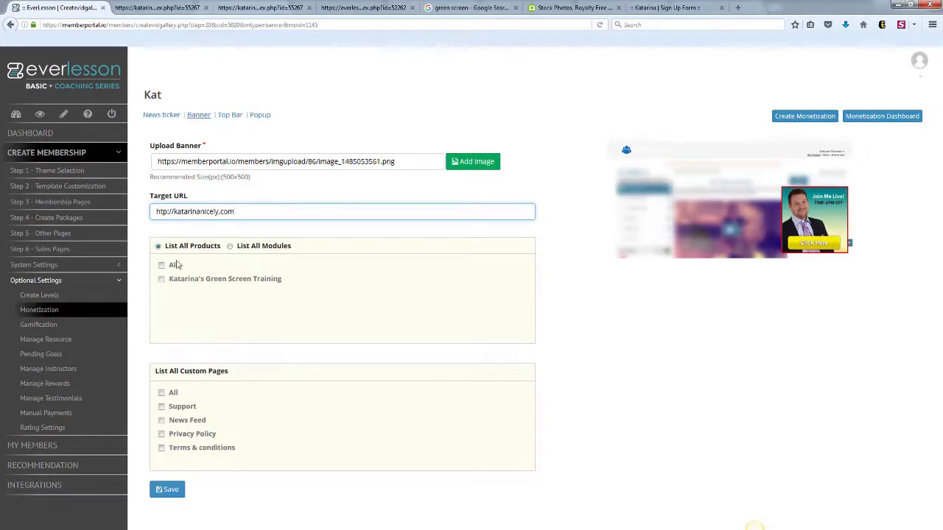
click(162, 278)
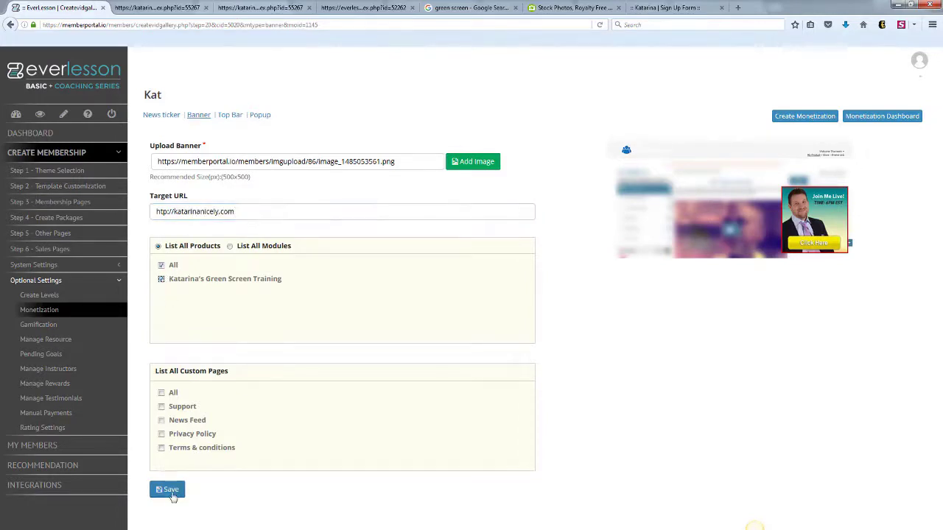
click(170, 492)
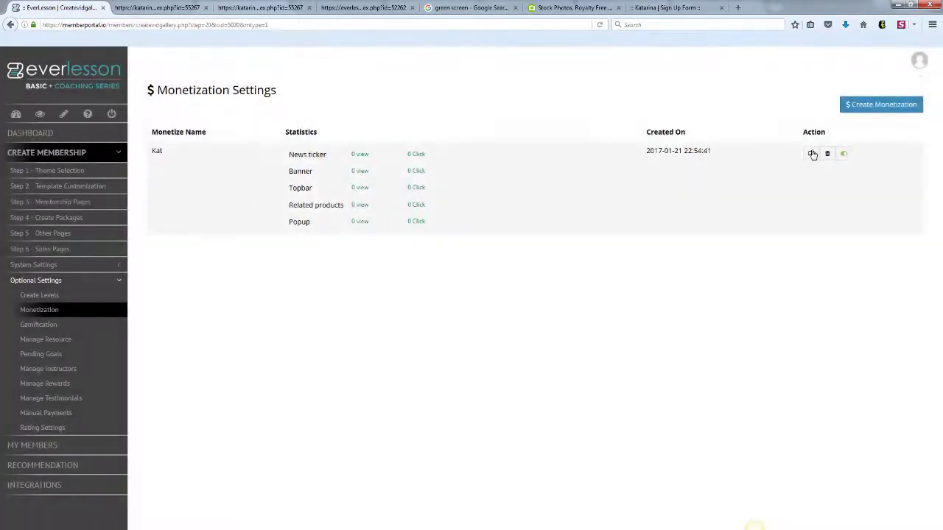
- Set up a top bar with a special-offer headline, a claim subheadline and a 'Claim it NOW!' button
click(810, 153)
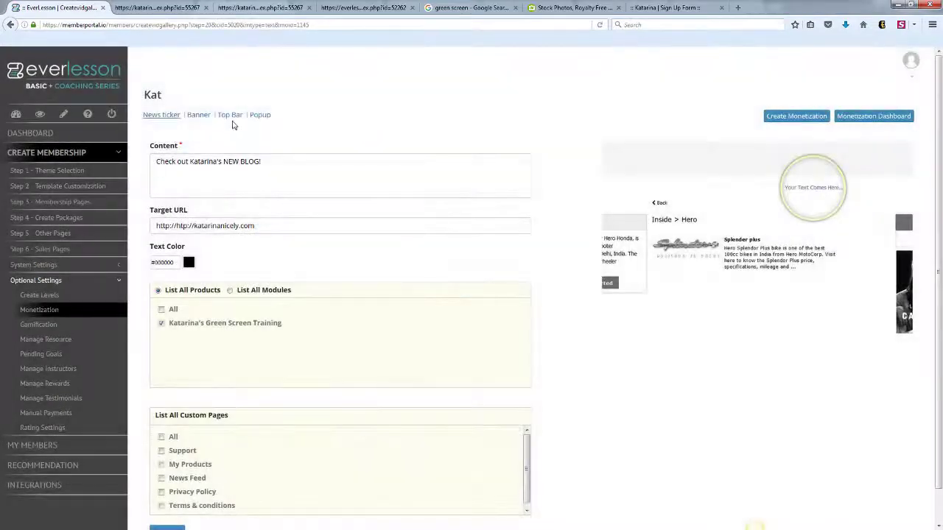
click(230, 115)
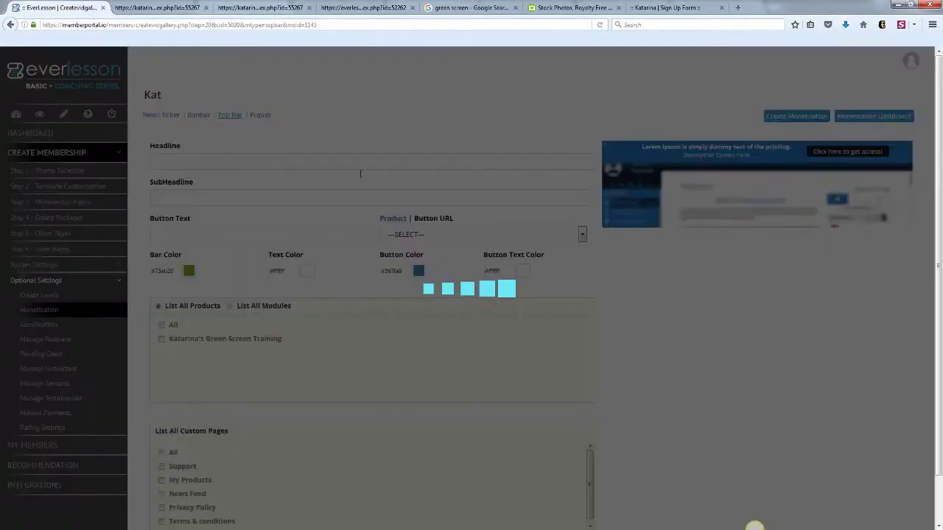
click(290, 161)
text(Make sure you grab Katarina's Special!)
click(263, 197)
text(Click here to claim it!)
click(231, 234)
text(Claim it)
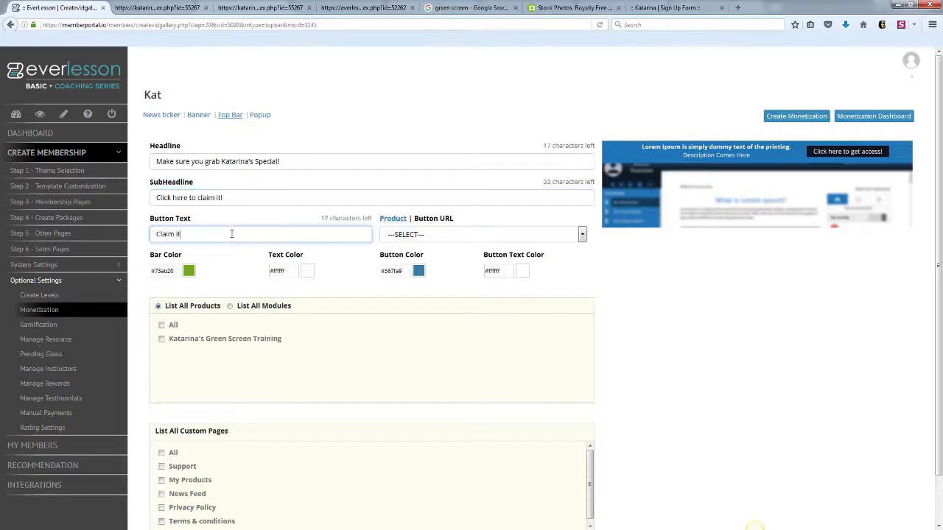
text( NOW!)
- Link the button to a URL, make the bar orange #e86b19, target all products, and save
click(405, 223)
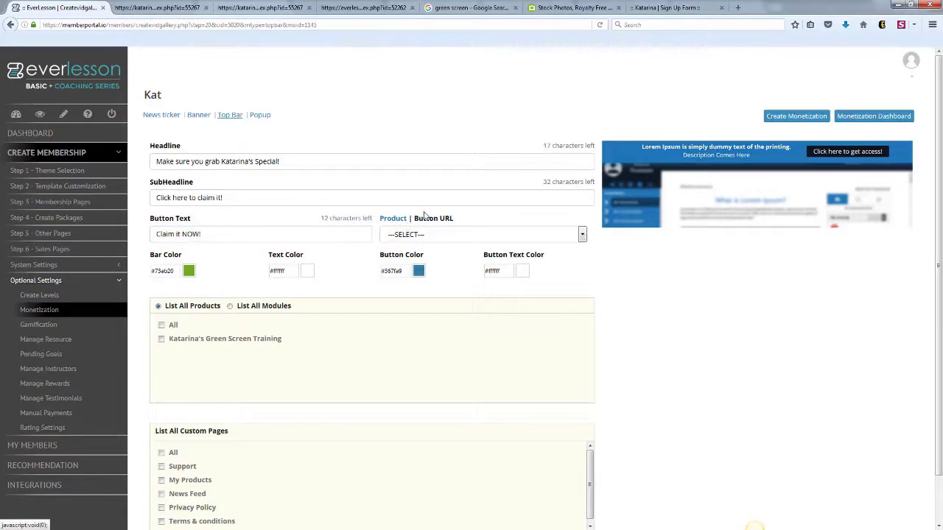
click(433, 219)
click(435, 231)
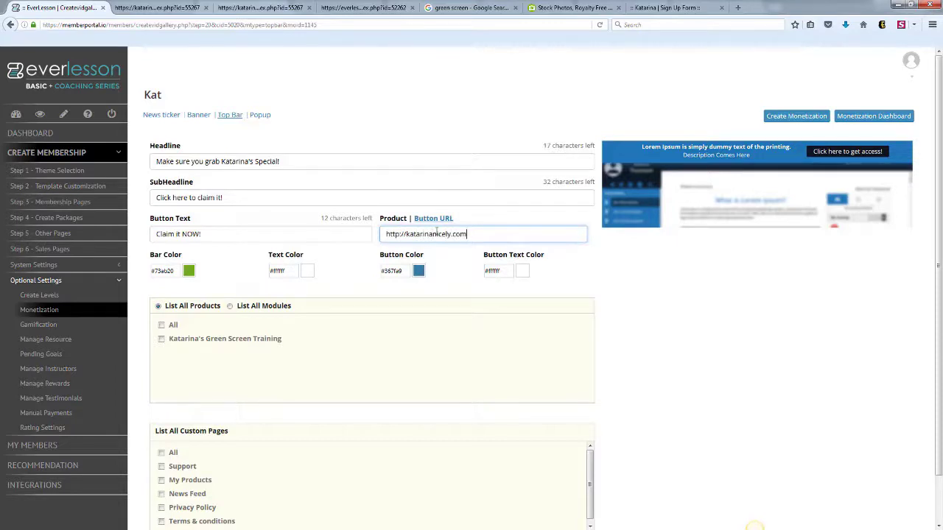
click(190, 273)
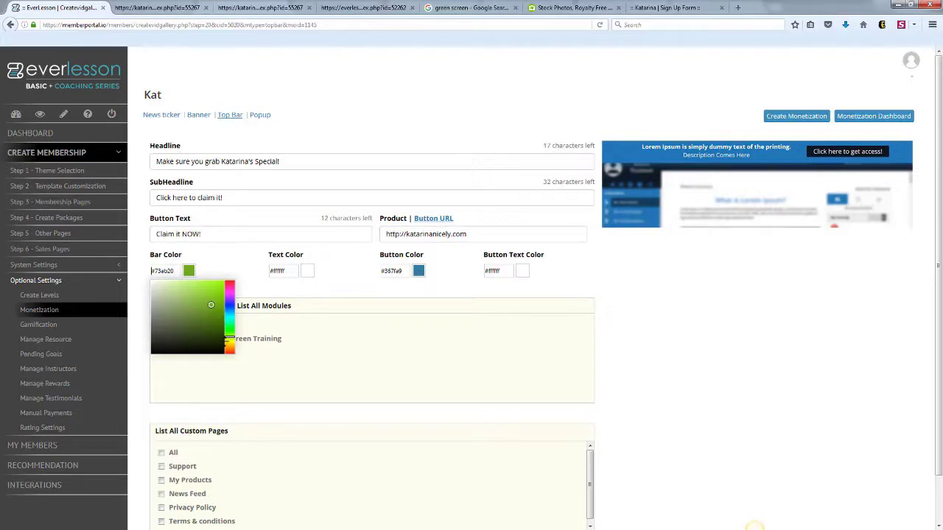
click(229, 349)
click(215, 287)
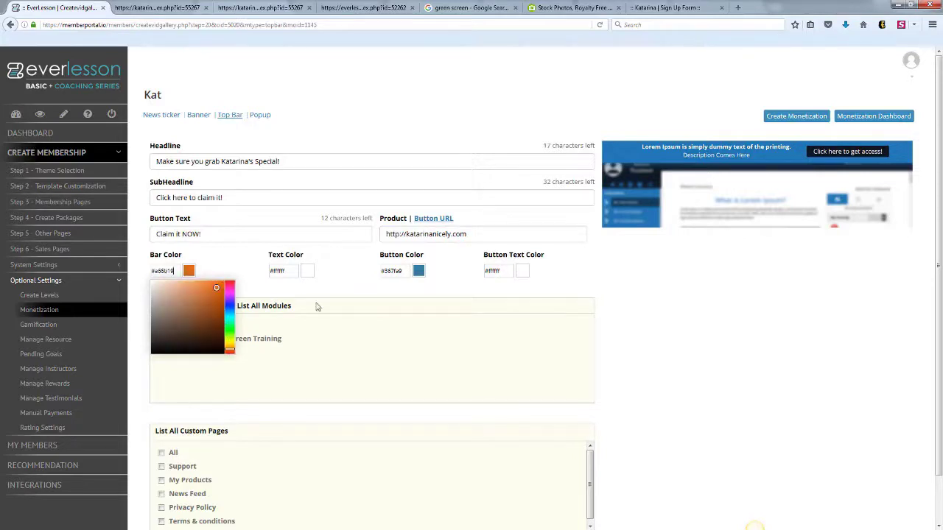
click(691, 327)
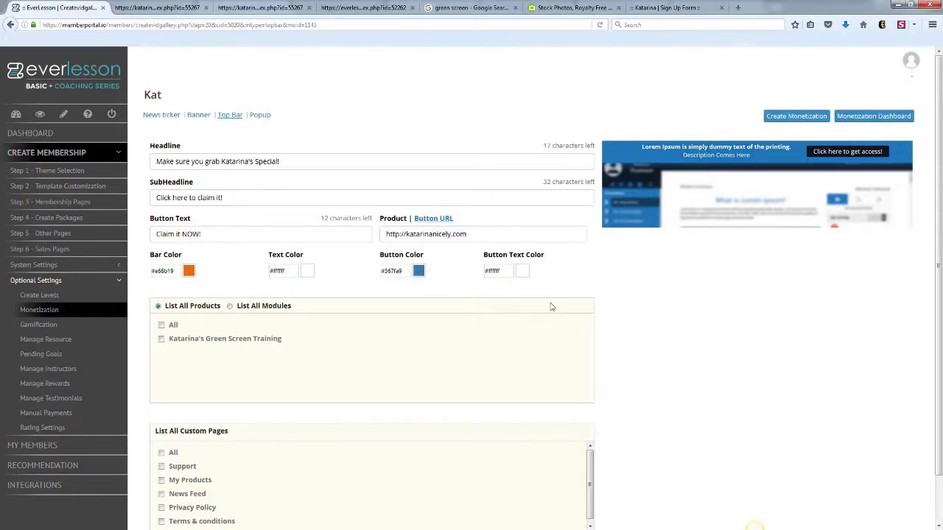
click(162, 325)
scroll(228, 442, down, 2)
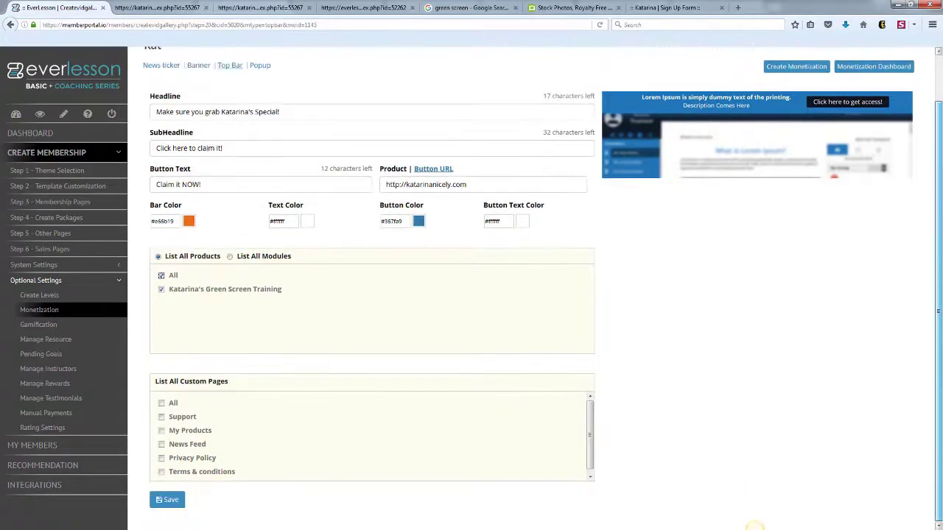
click(169, 500)
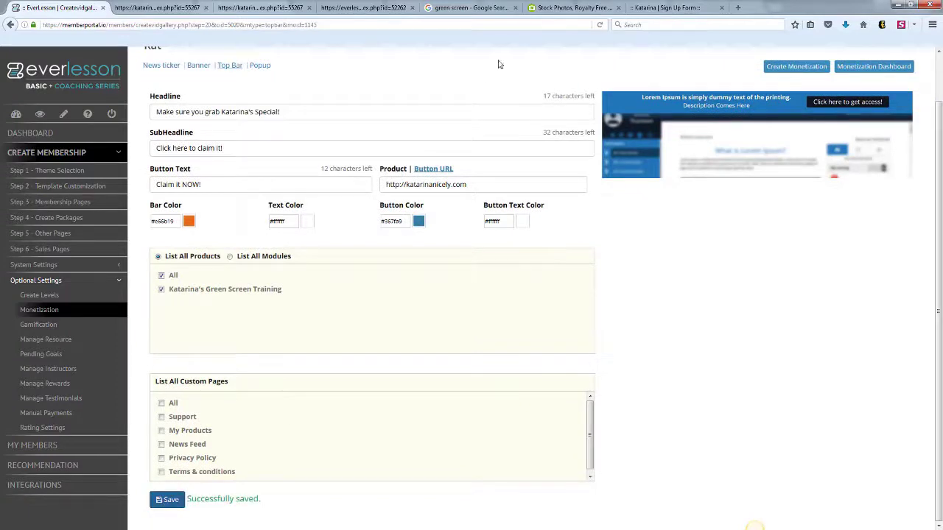
click(256, 66)
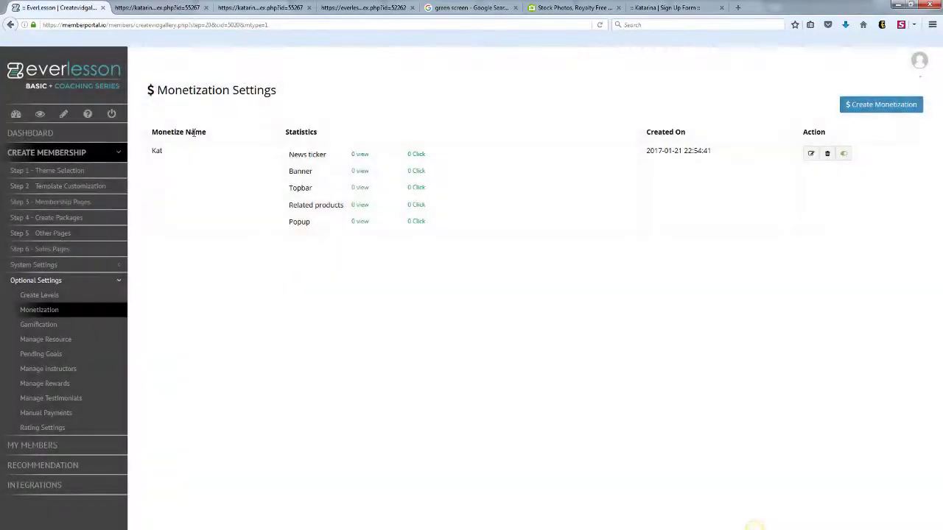
- Preview the Break Time lesson to confirm the orange special-offer bar appears, then close the preview
click(95, 202)
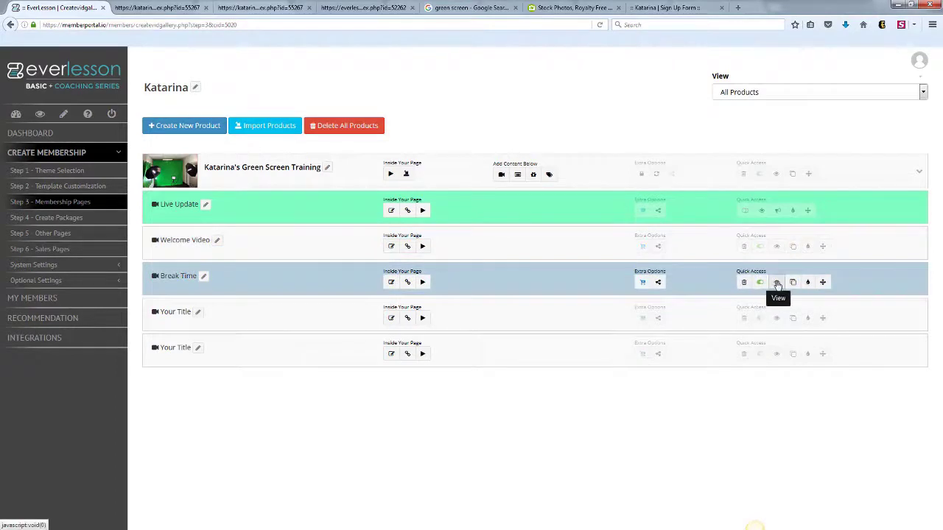
click(776, 283)
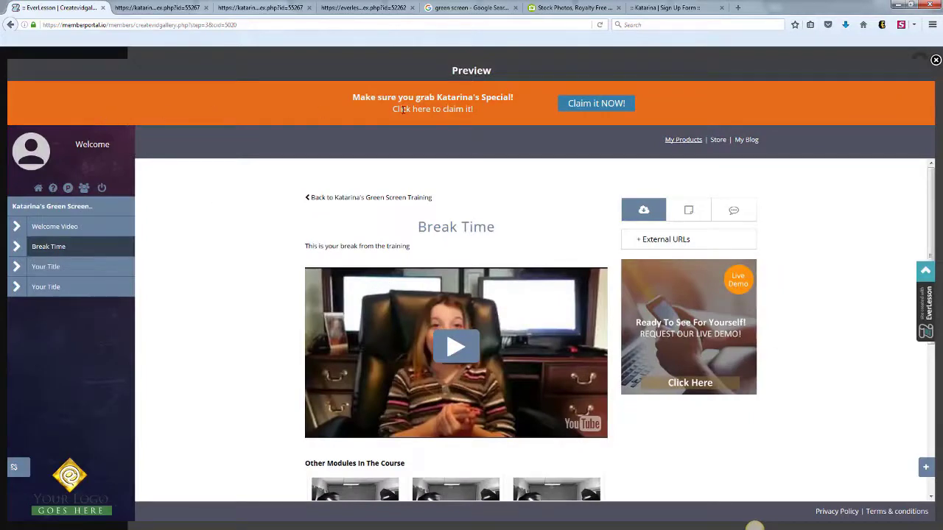
mouse_move(930, 184)
mouse_down()
mouse_move(930, 222)
mouse_move(929, 187)
mouse_up()
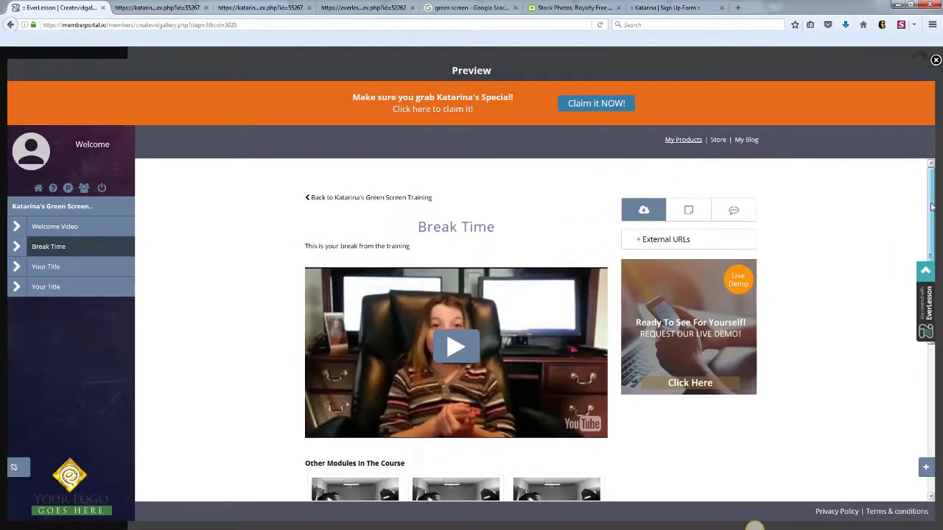
scroll(471, 332, down, 3)
scroll(597, 231, up, 3)
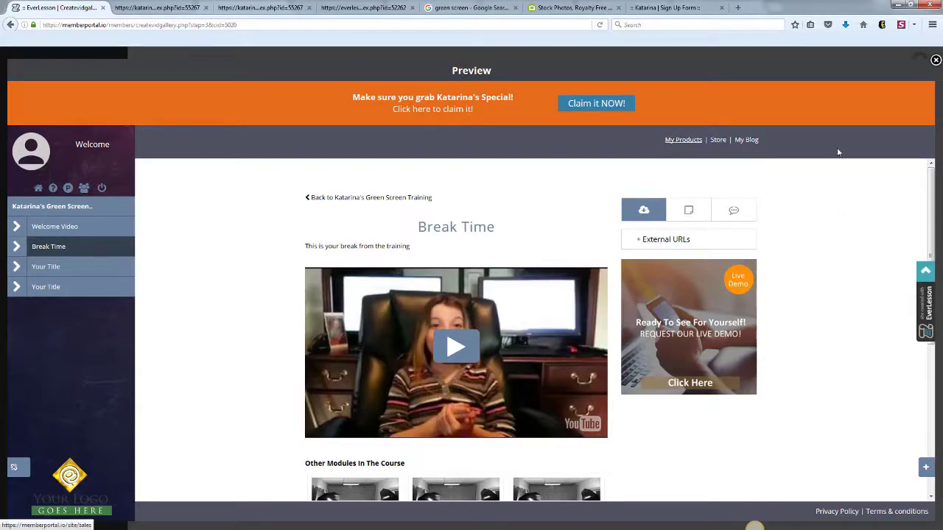
click(935, 61)
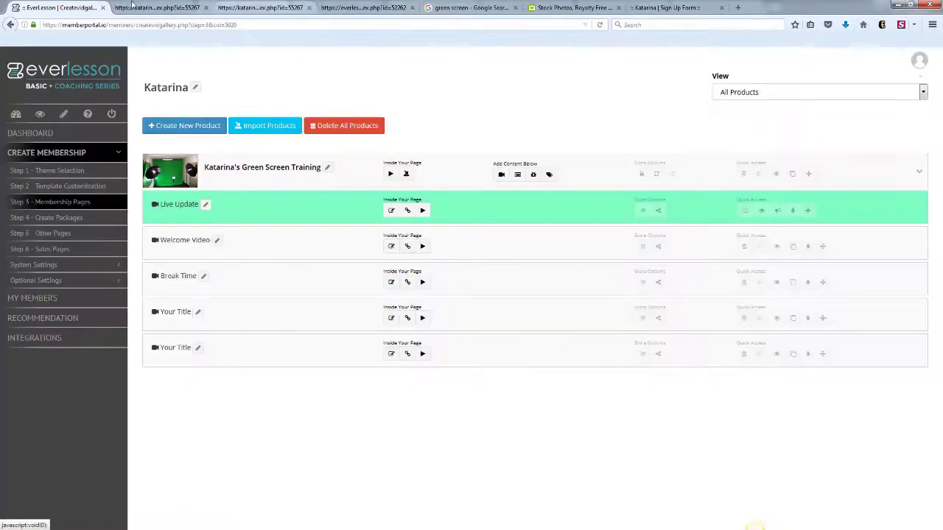
- Create a Tasks badge named GOGETTER in Gamification settings and save it
click(110, 282)
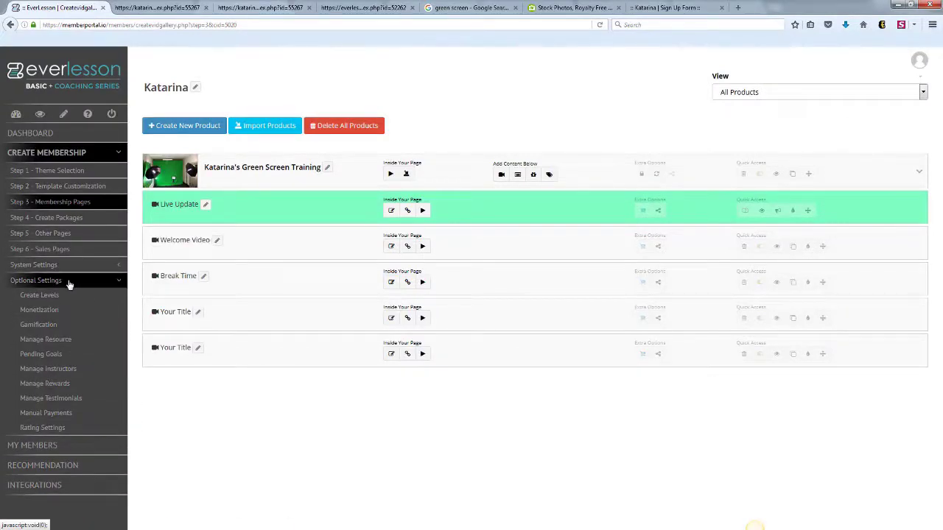
click(42, 327)
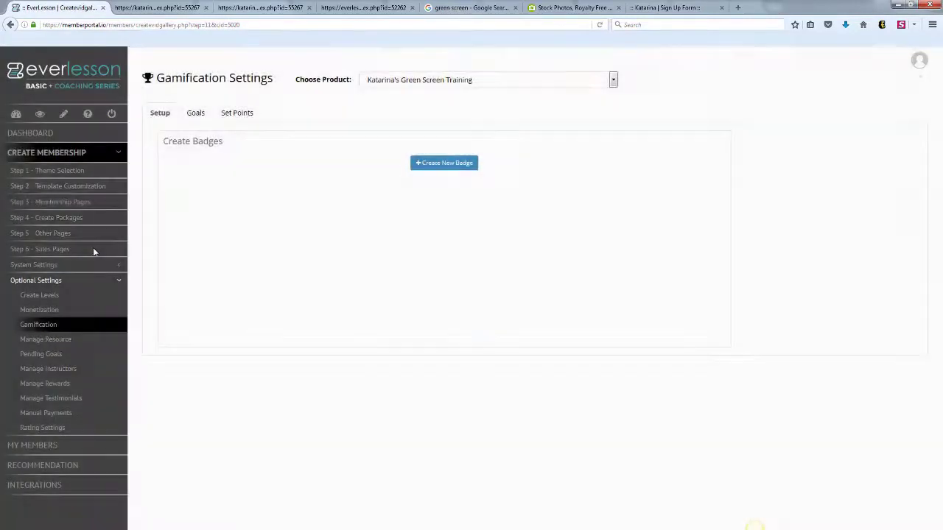
click(439, 165)
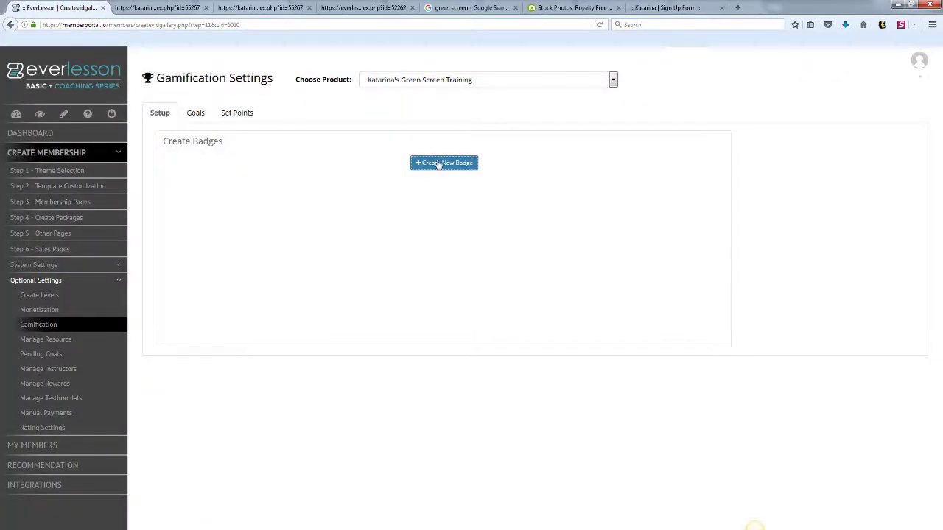
click(416, 168)
click(180, 182)
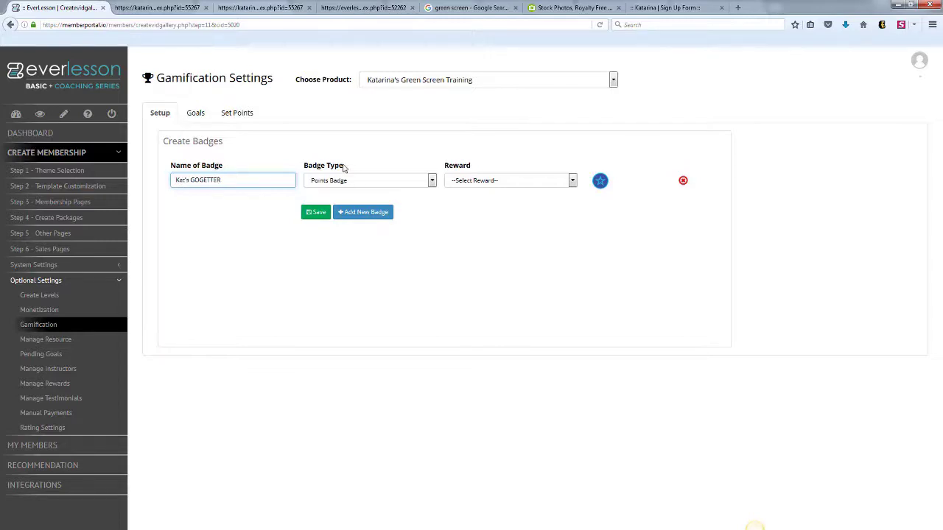
click(432, 183)
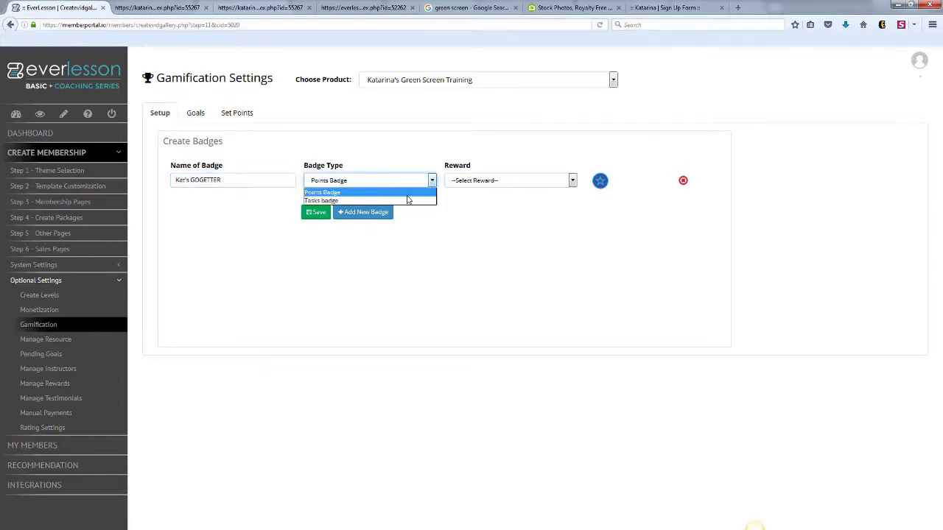
click(405, 200)
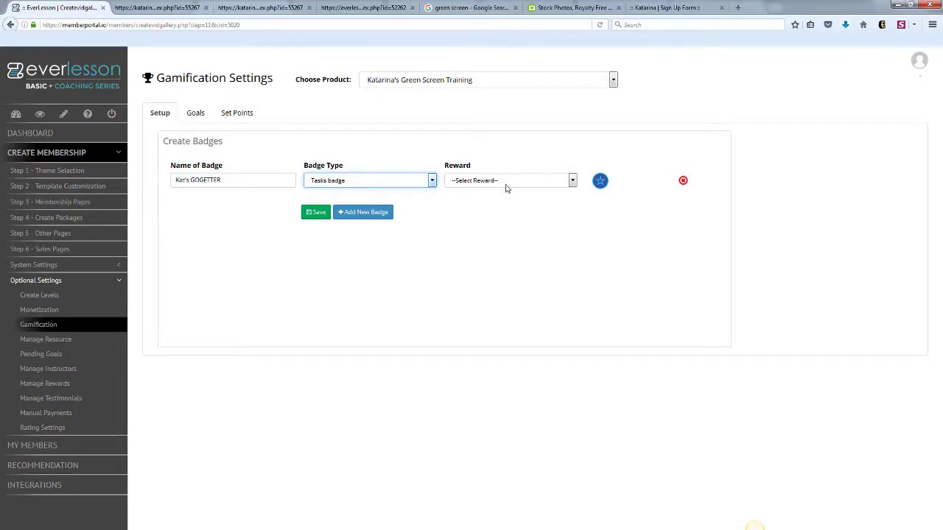
click(312, 213)
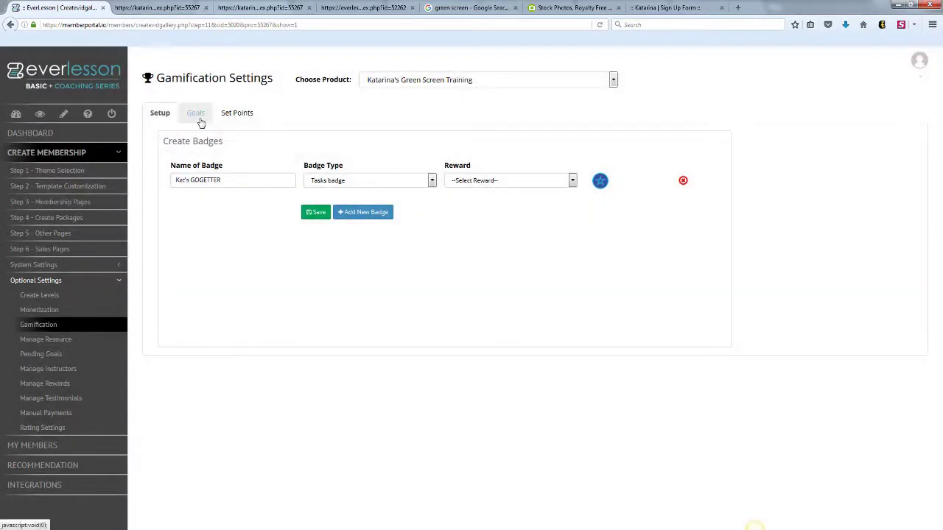
click(196, 114)
- Enter the goal title and a blog-post description, and attach the break-time video
click(246, 179)
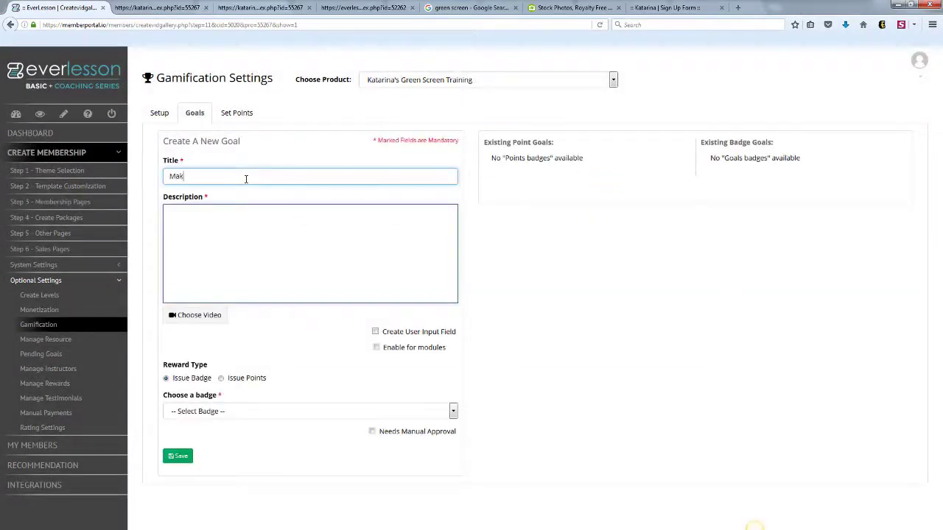
click(238, 226)
text(Fo)
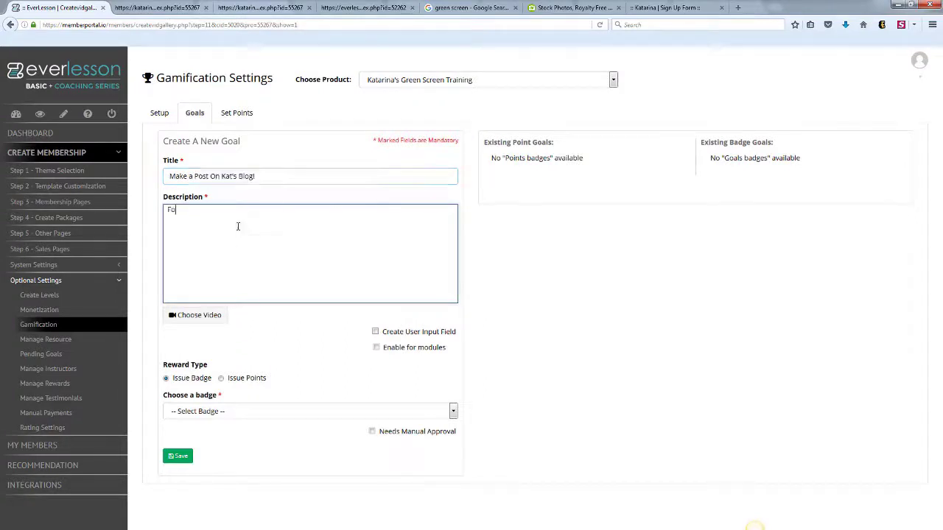
text(llow the video above and make a post o)
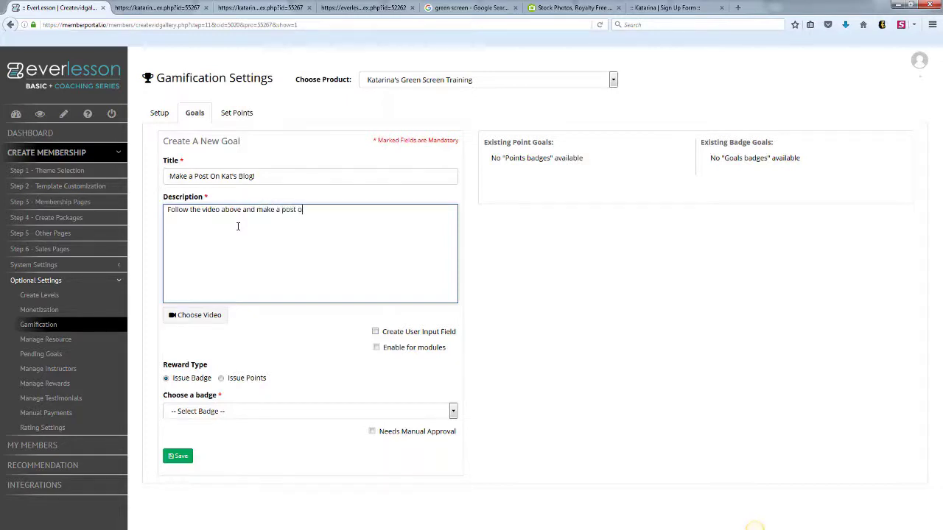
text( bl)
click(196, 315)
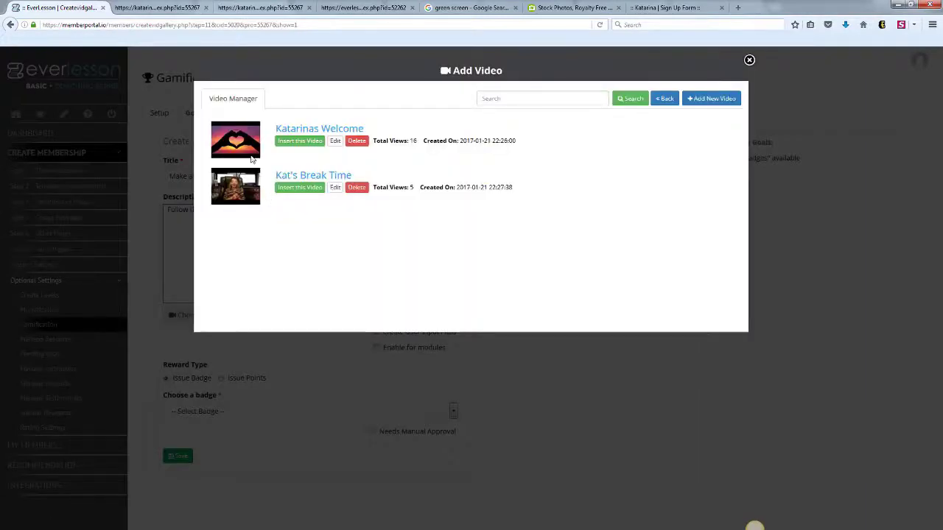
click(298, 189)
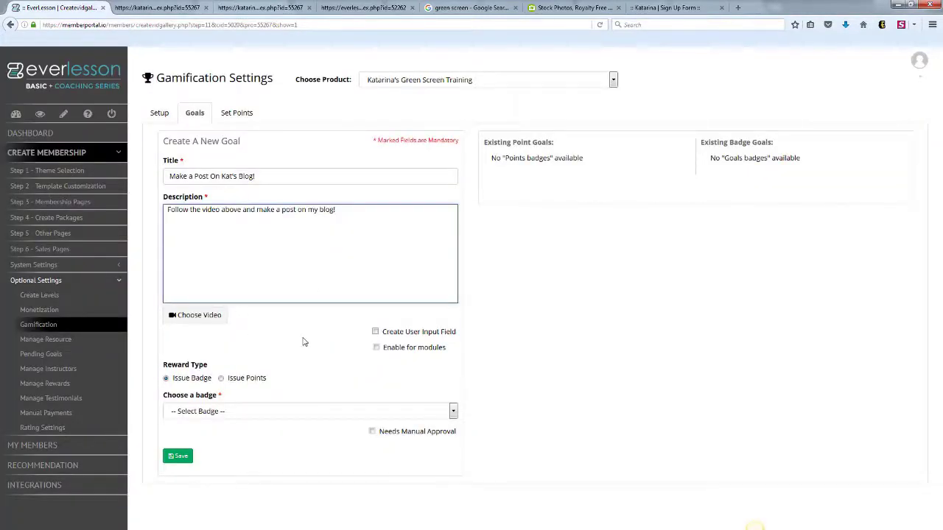
- Add a user input field, enable it for modules, award the GOGETTER badge, and save the goal
click(374, 332)
text(n the URL in the)
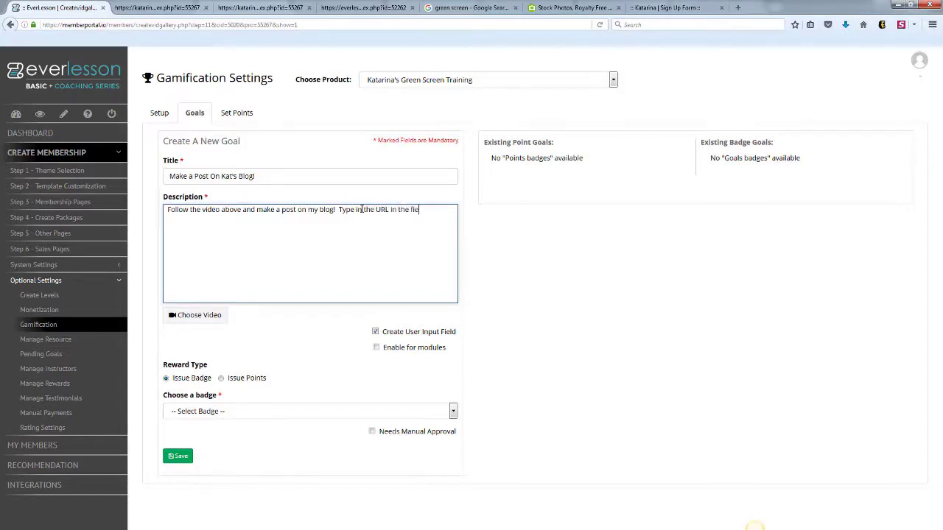
text(field below!)
click(223, 379)
click(167, 378)
click(307, 412)
click(203, 435)
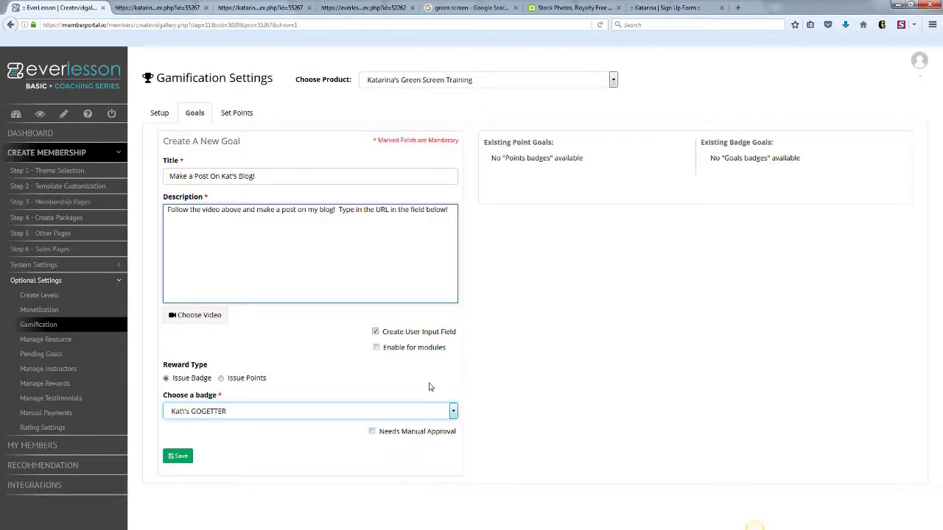
click(377, 349)
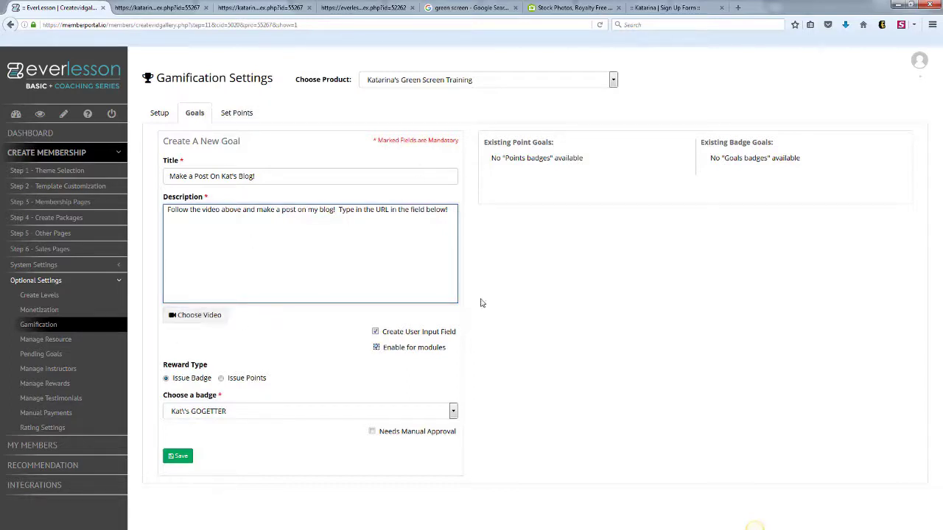
click(178, 455)
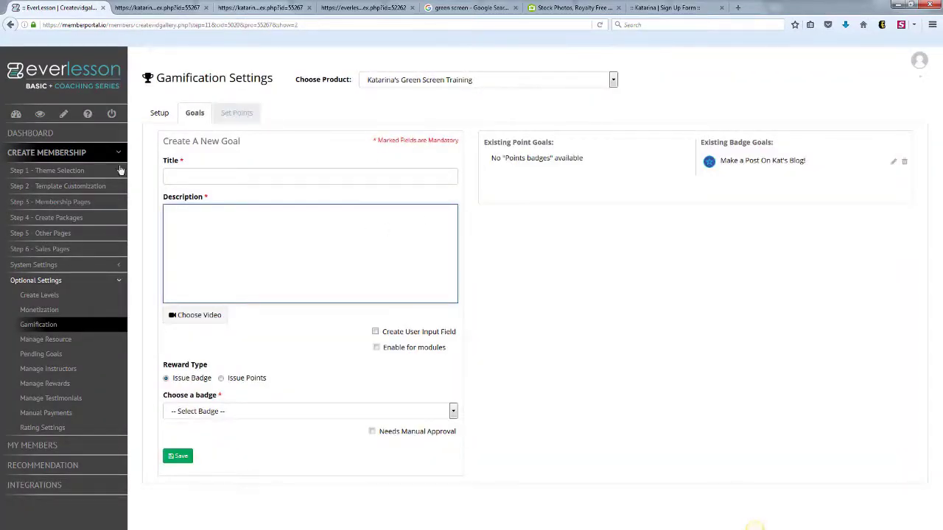
click(85, 203)
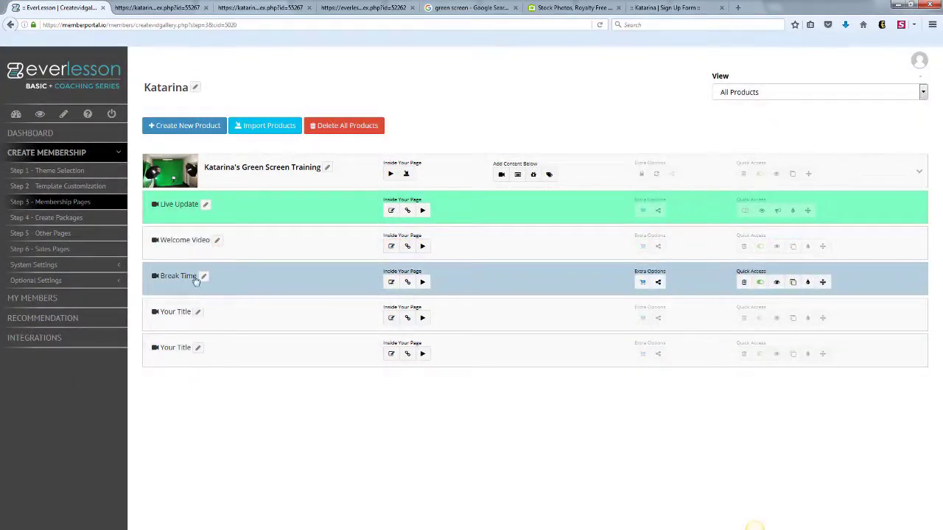
- Add a goal block in the first style to the Break Time lesson content
click(392, 283)
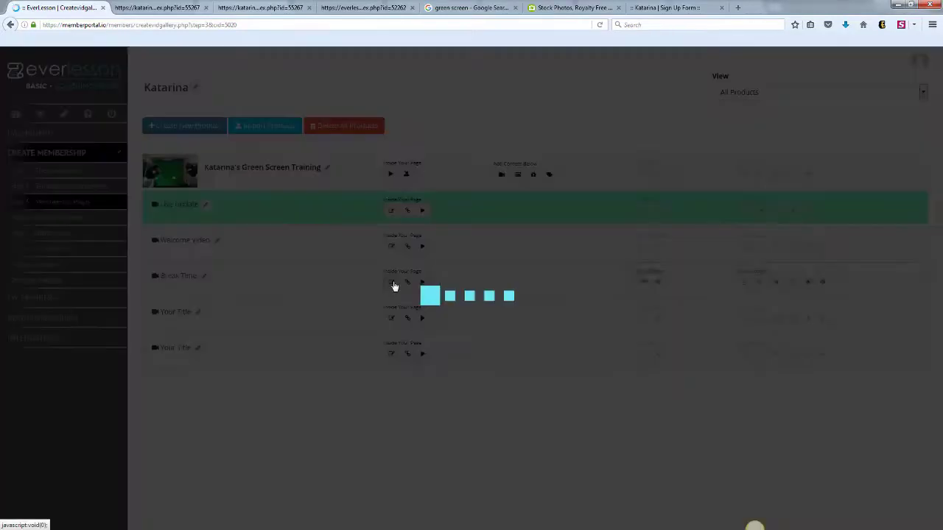
click(330, 144)
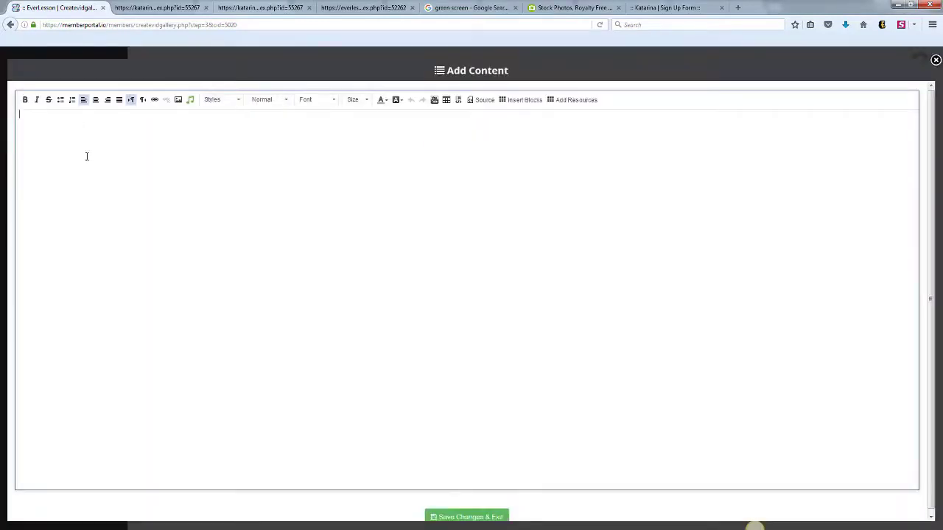
click(523, 101)
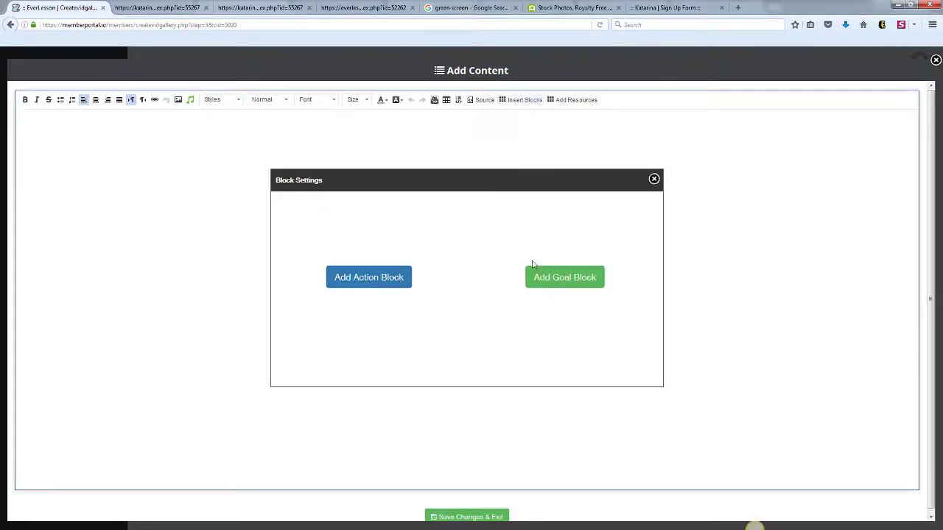
click(545, 278)
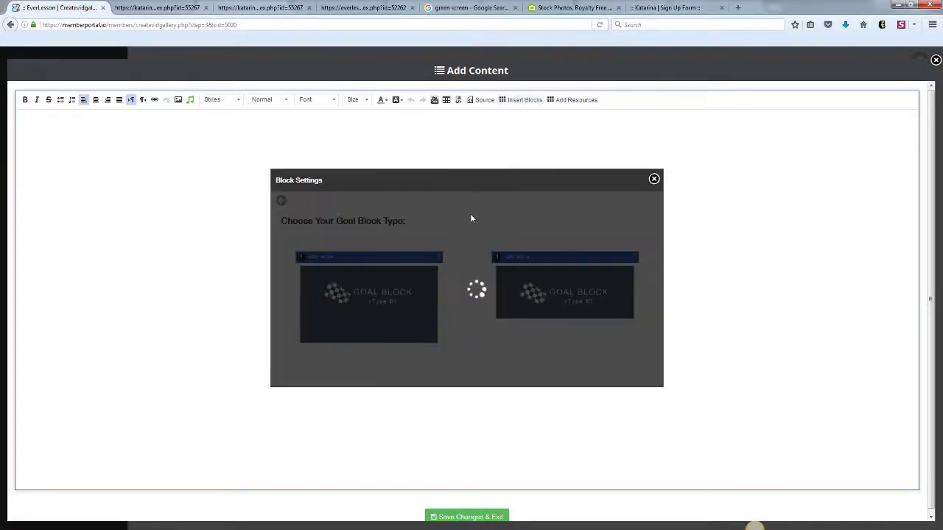
click(386, 304)
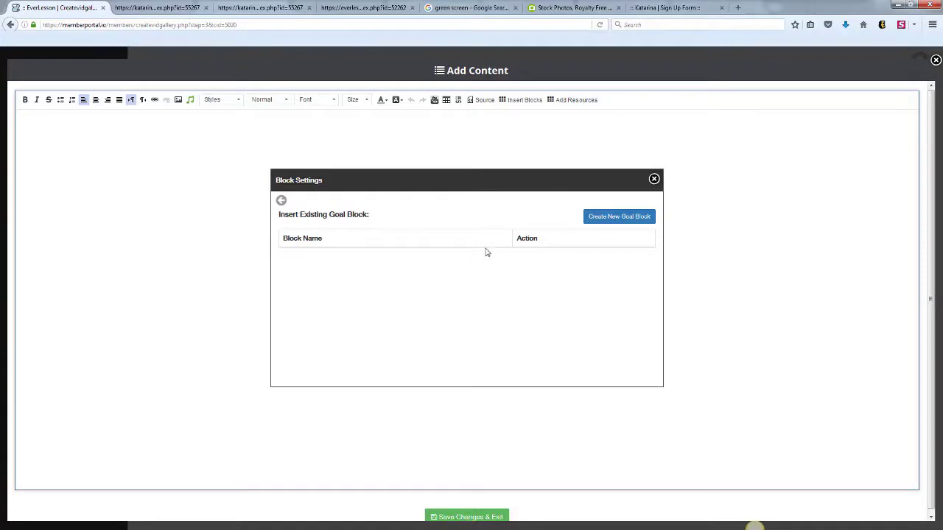
- Link the block to the blog-post goal, update it, and save the lesson content
click(612, 222)
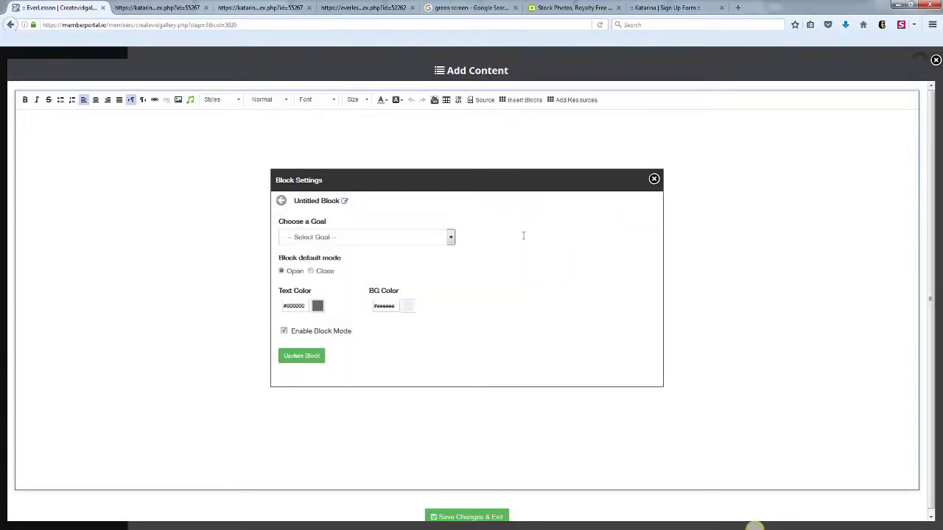
click(450, 237)
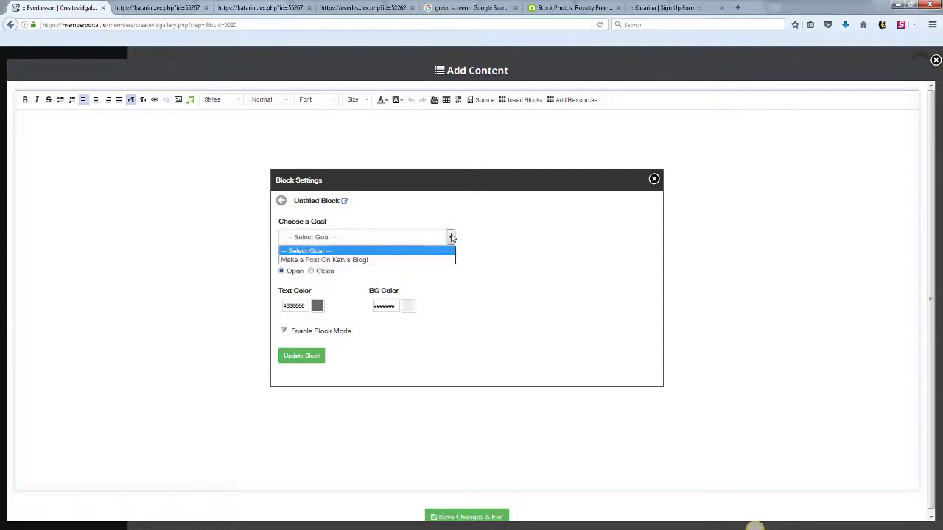
click(399, 260)
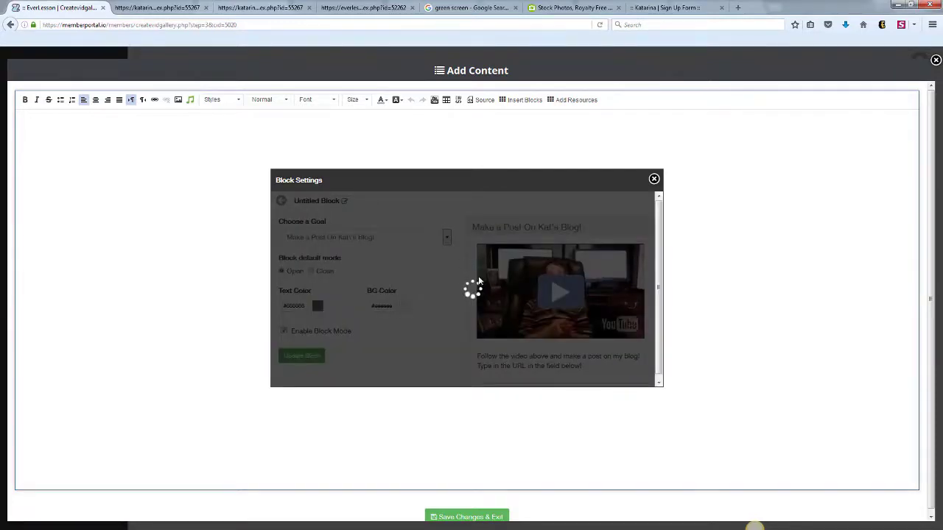
click(284, 331)
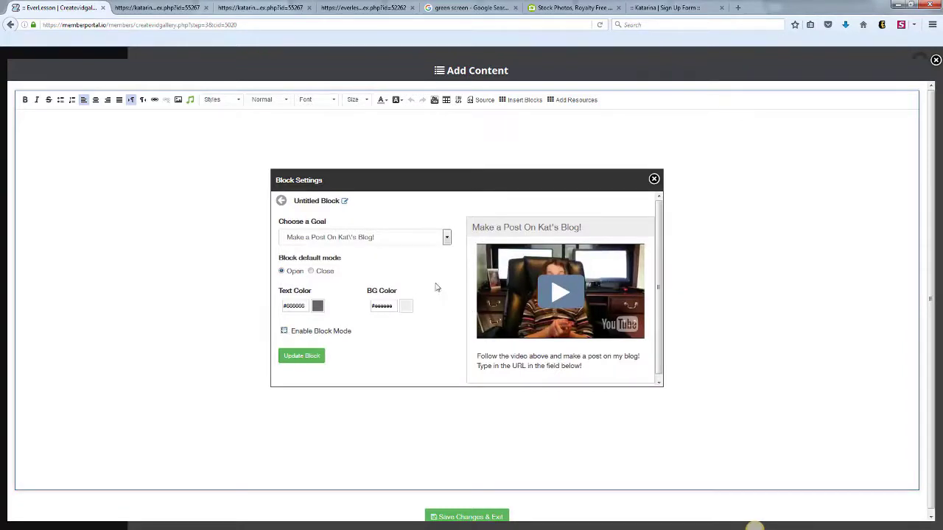
click(309, 358)
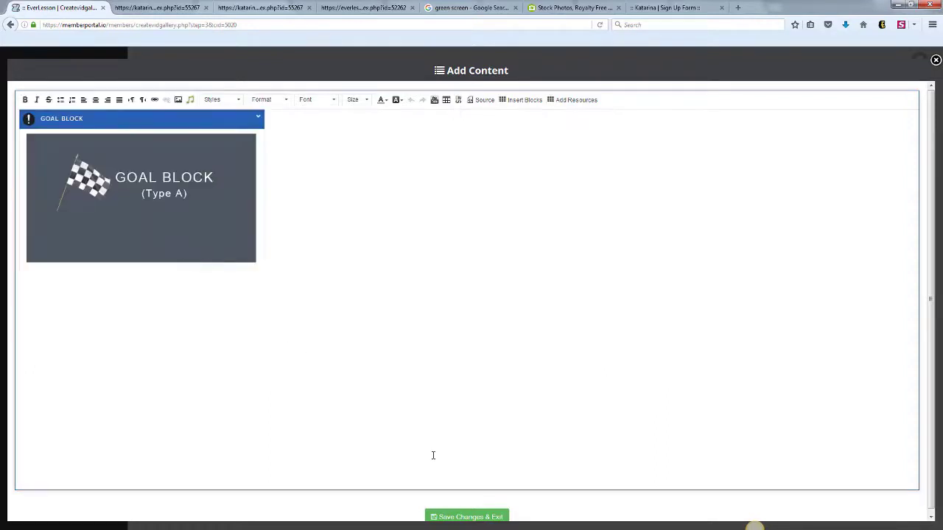
click(452, 516)
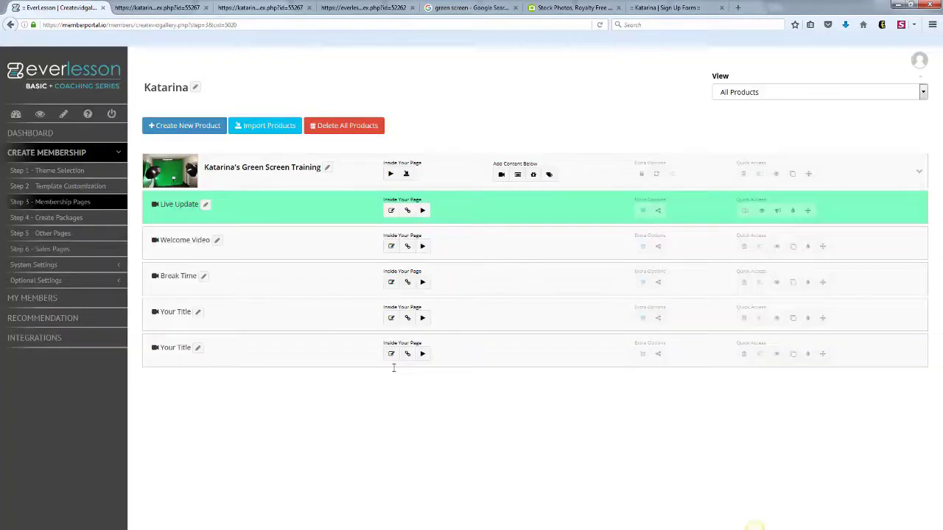
click(776, 282)
scroll(922, 242, down, 4)
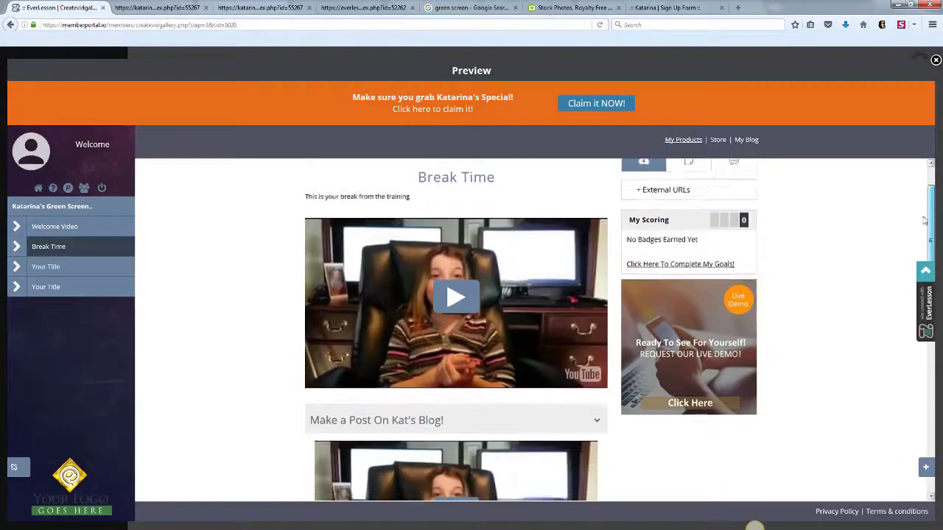
drag(923, 238, 923, 258)
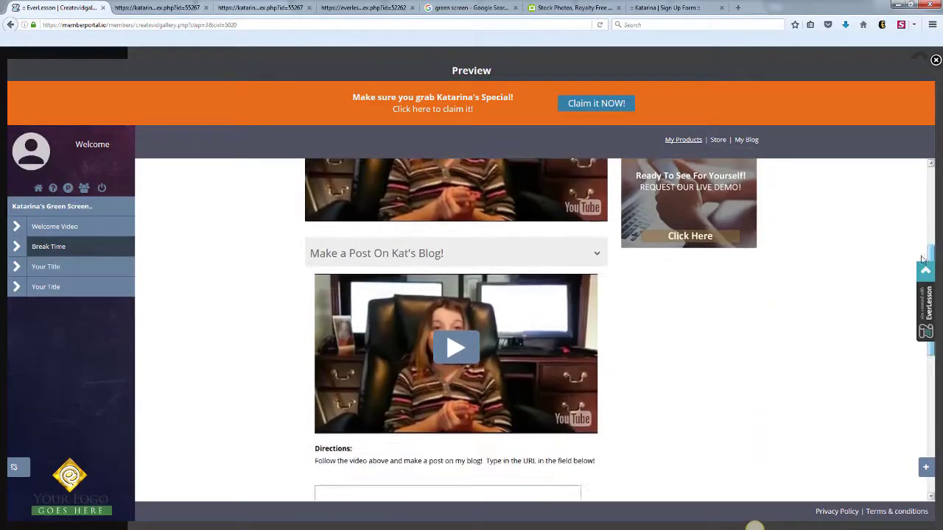
click(598, 256)
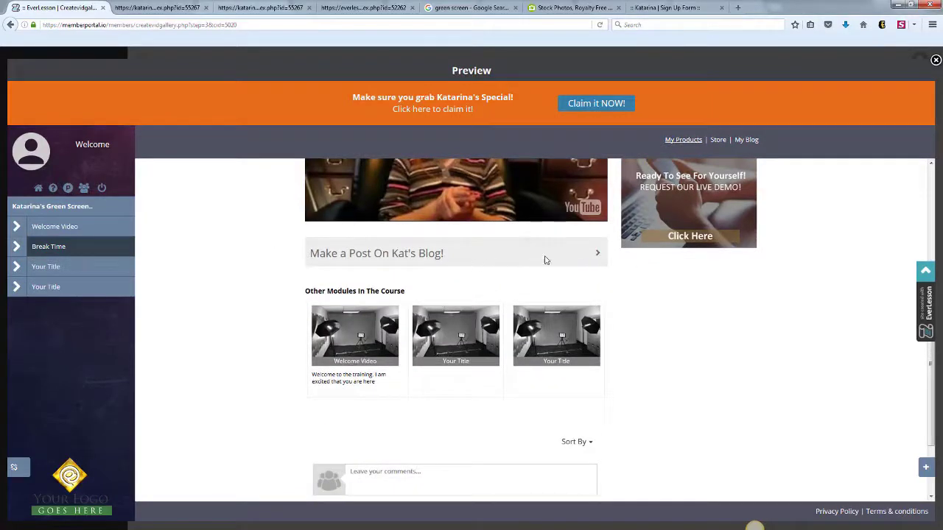
click(597, 255)
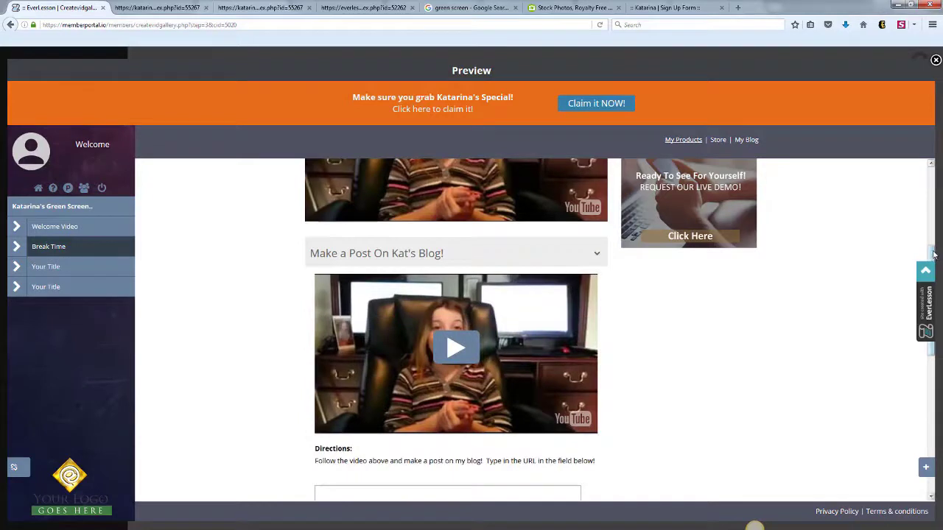
scroll(400, 356, down, 2)
click(361, 417)
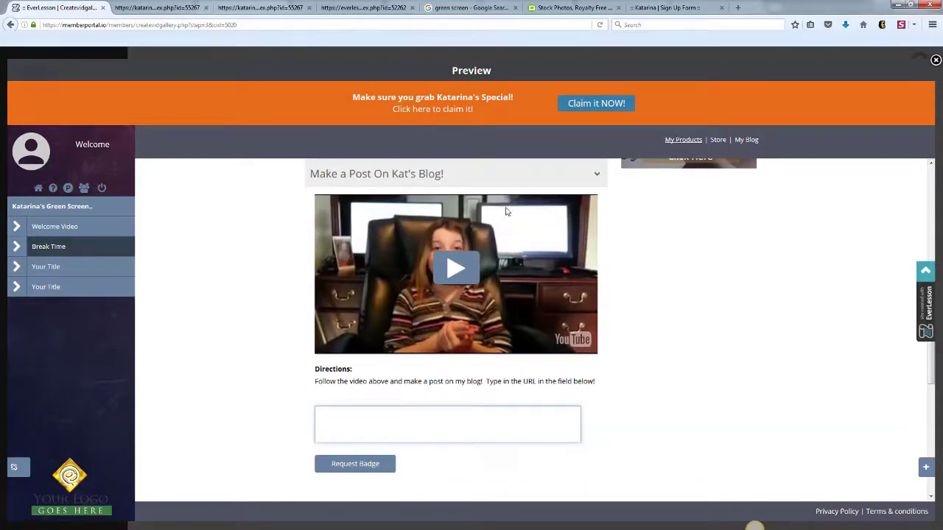
click(532, 181)
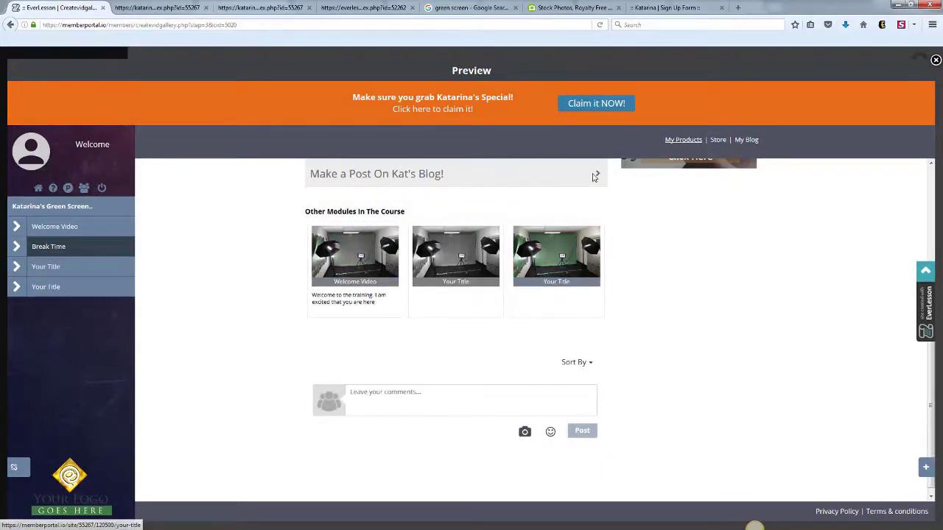
click(569, 180)
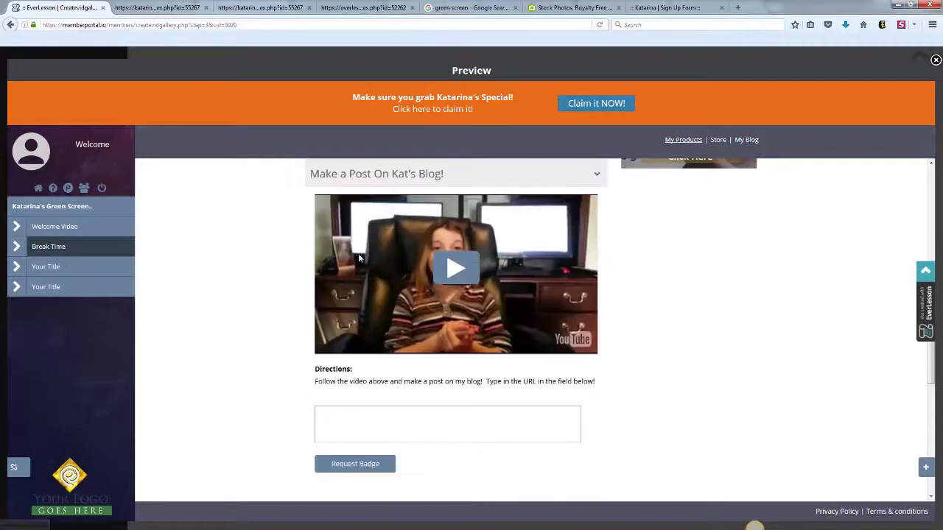
click(599, 181)
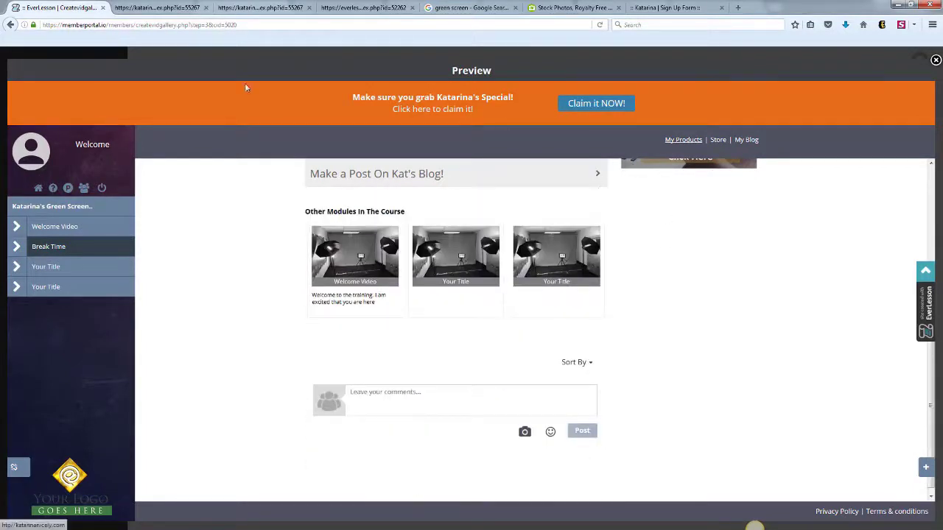
click(934, 60)
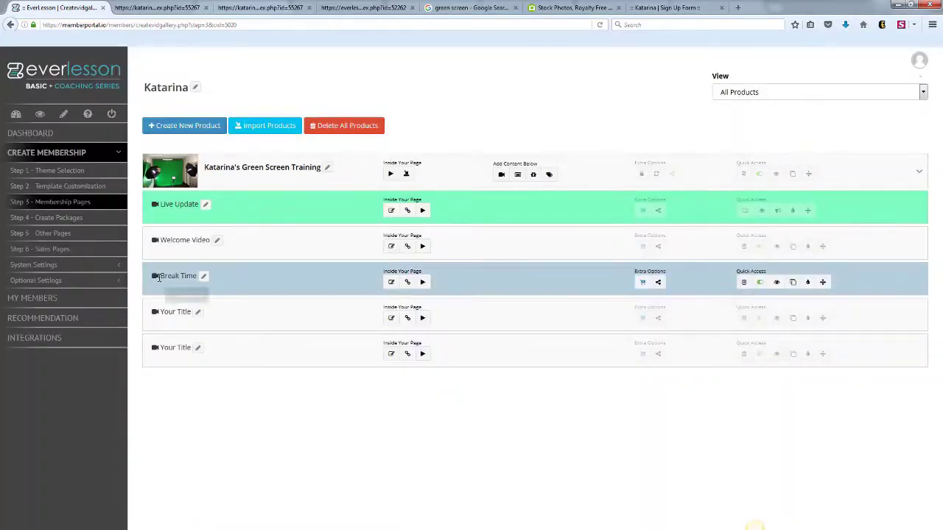
- Link the Camtasia resource to the Your Title modules, raising its link count from 3 to 5
click(116, 280)
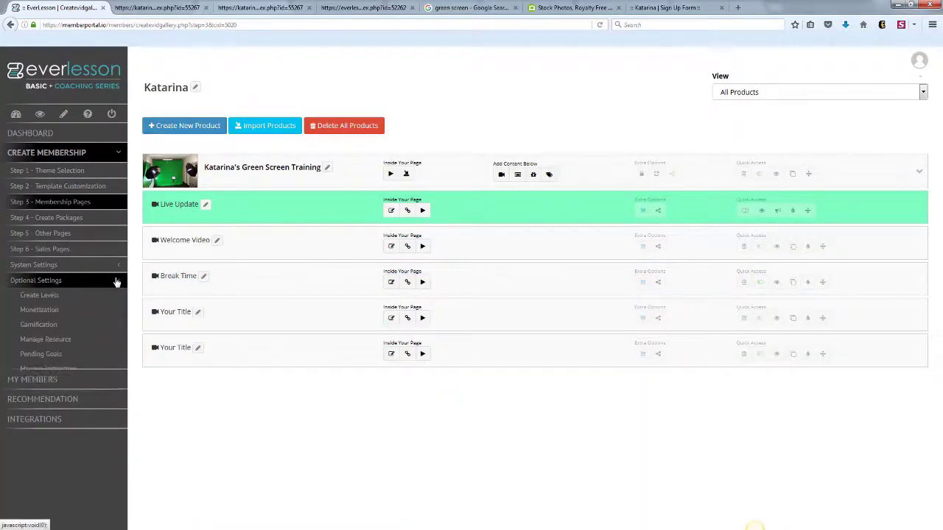
click(55, 338)
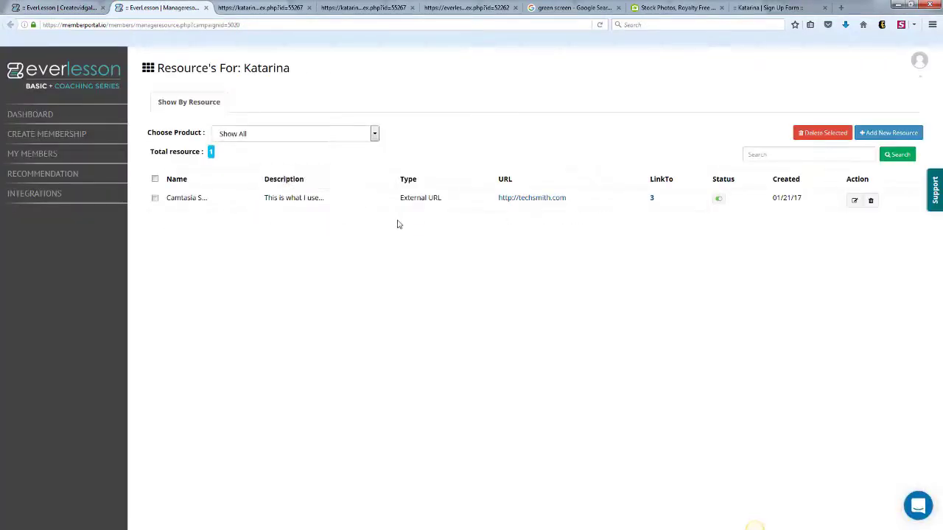
click(652, 200)
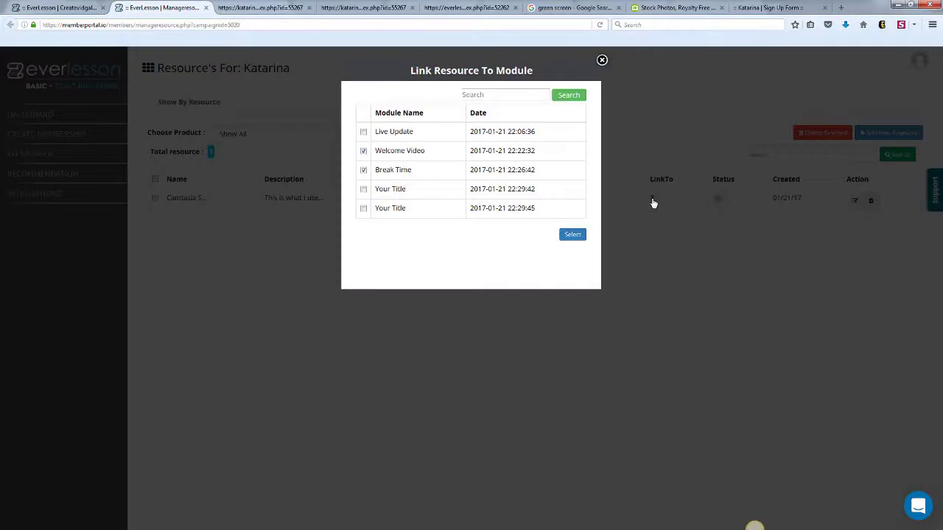
click(363, 189)
click(573, 235)
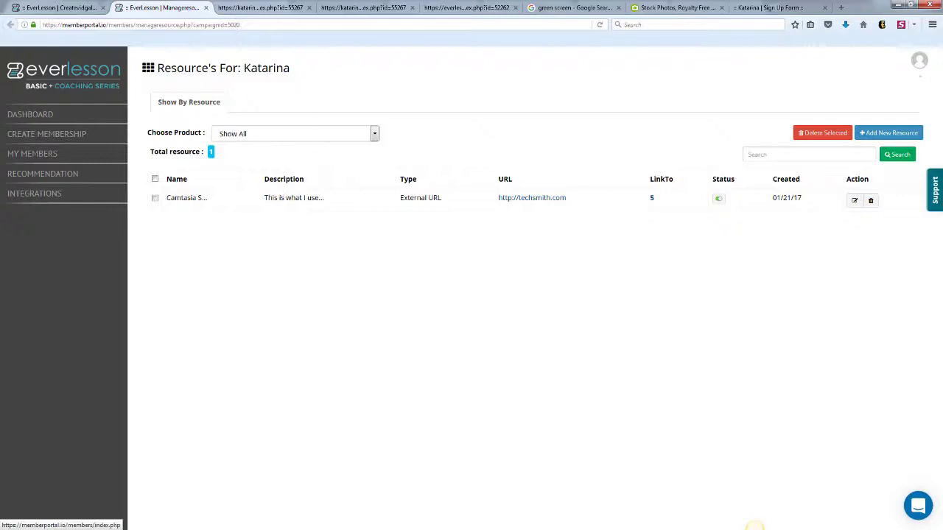
click(68, 10)
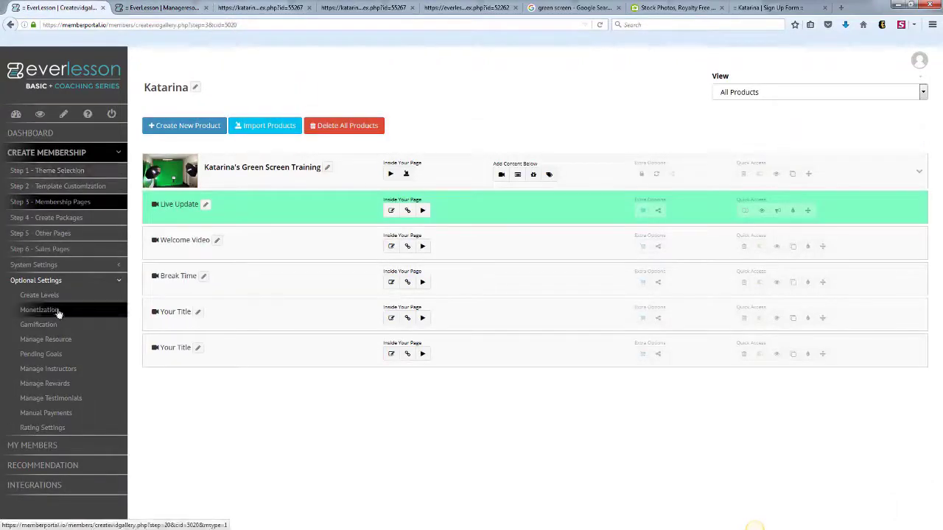
- Confirm Pending, Approved and Denied goals are empty, then view Manage Instructors and Manage Rewards
click(58, 355)
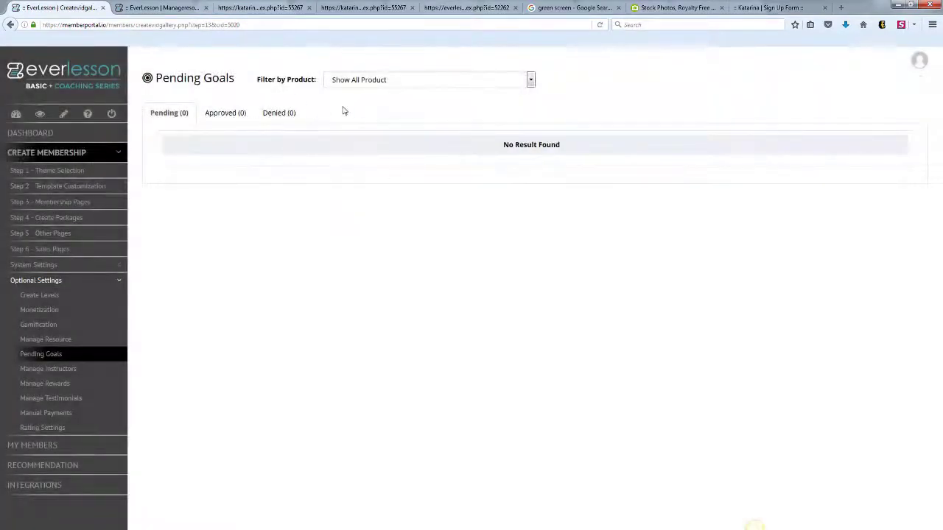
click(218, 115)
click(280, 116)
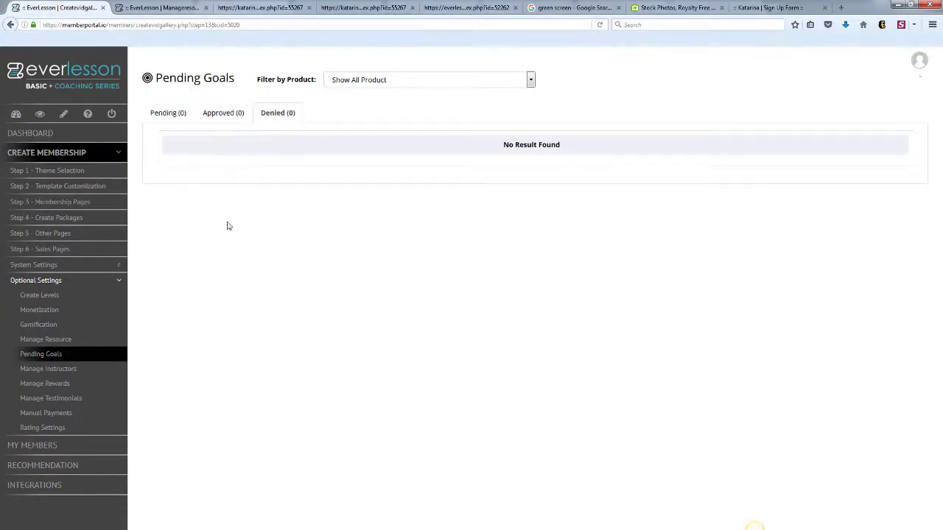
click(69, 372)
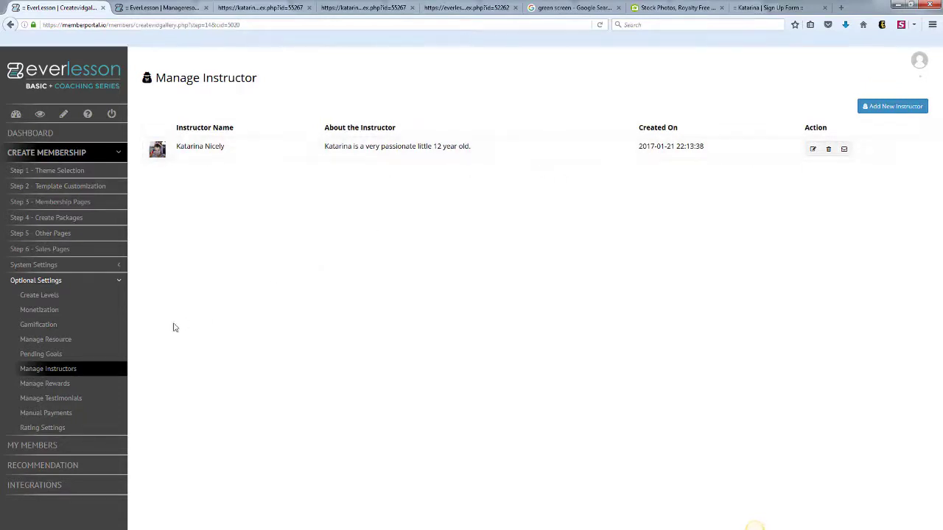
click(55, 386)
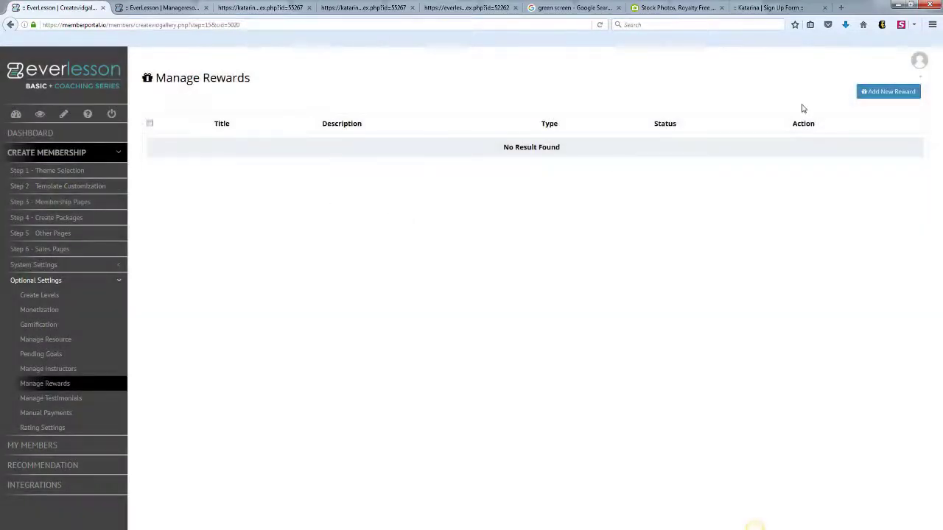
click(868, 93)
click(426, 136)
text(Kat's Tshirt)
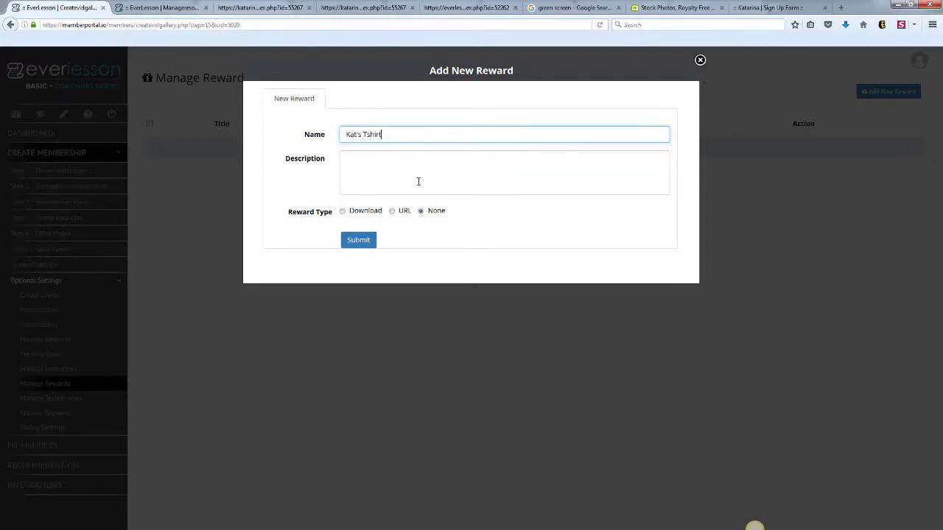
click(422, 174)
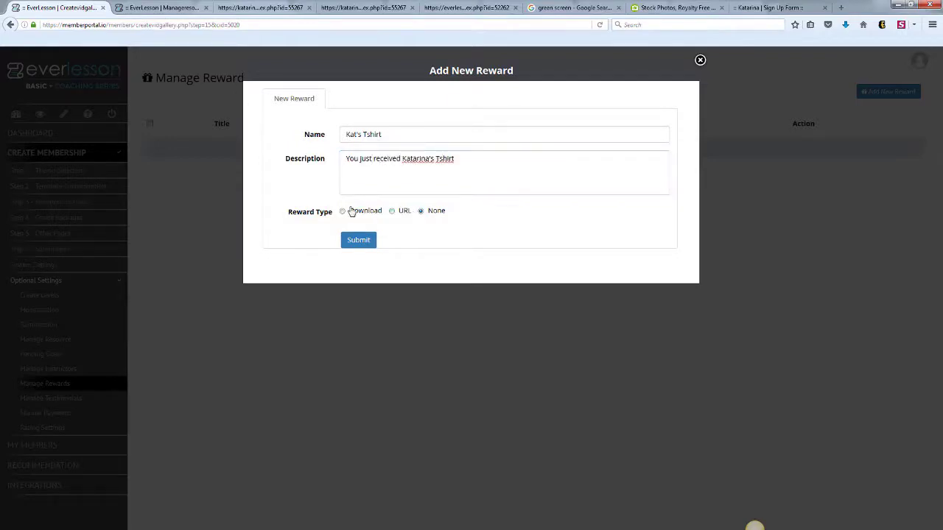
click(343, 211)
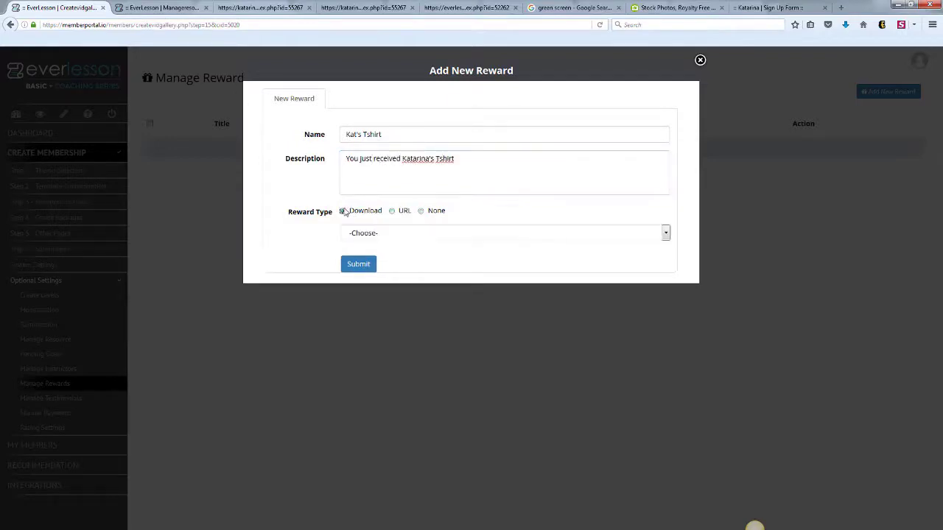
click(391, 212)
click(391, 241)
text(http://speciallink.com)
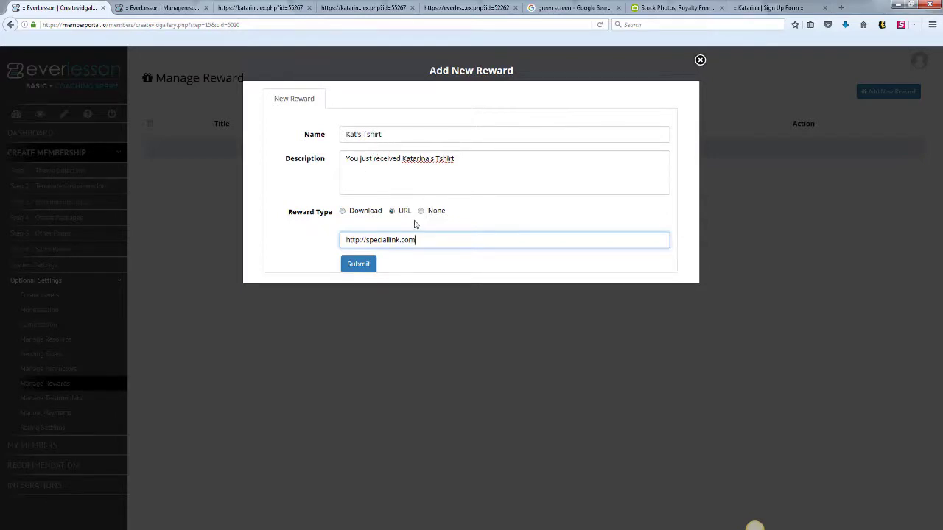
click(361, 271)
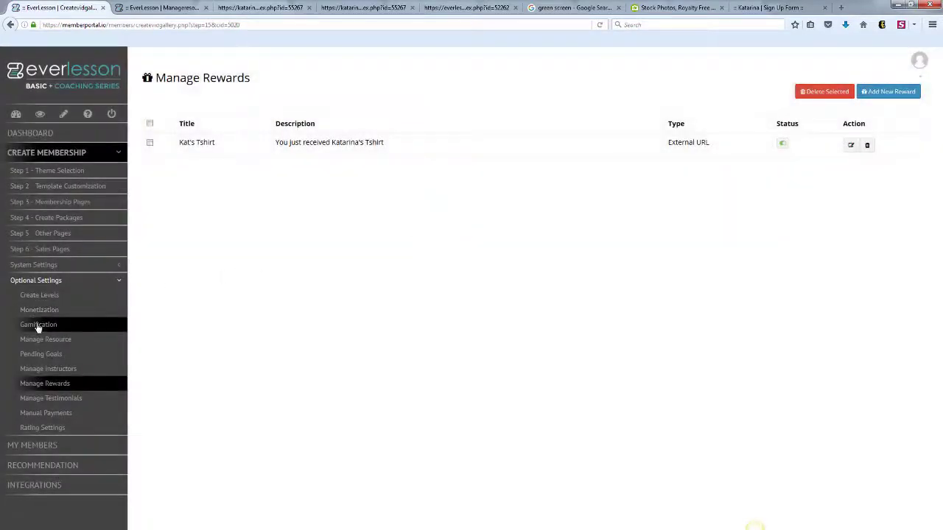
- Pick the T-shirt reward for the GOGETTER badge in Gamification and save it
click(38, 325)
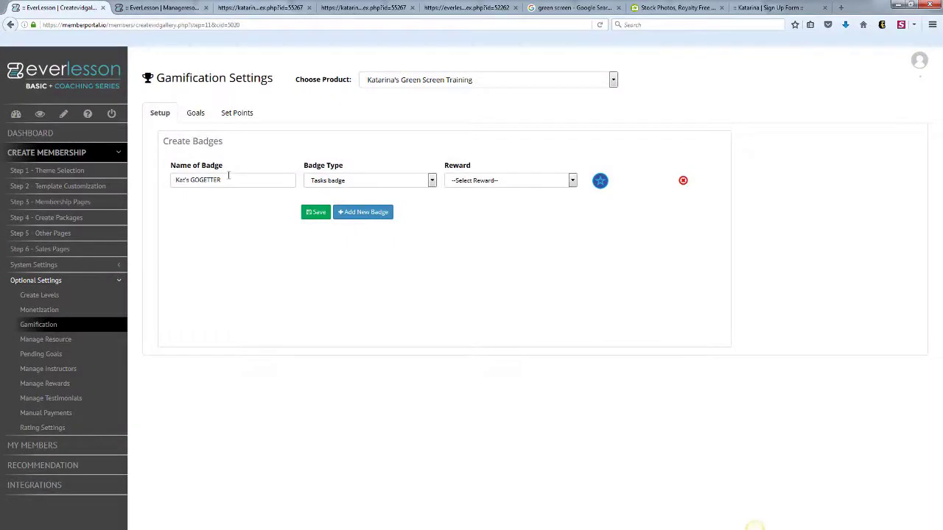
click(572, 180)
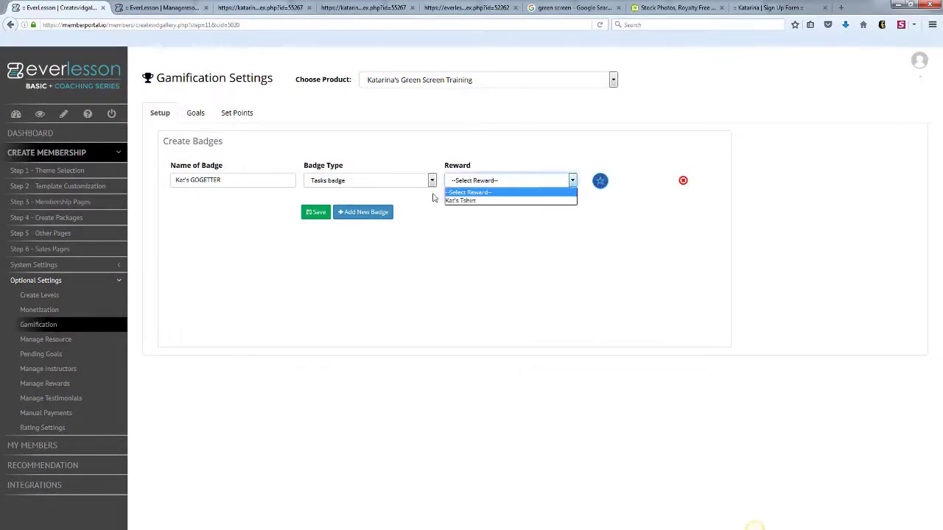
click(454, 201)
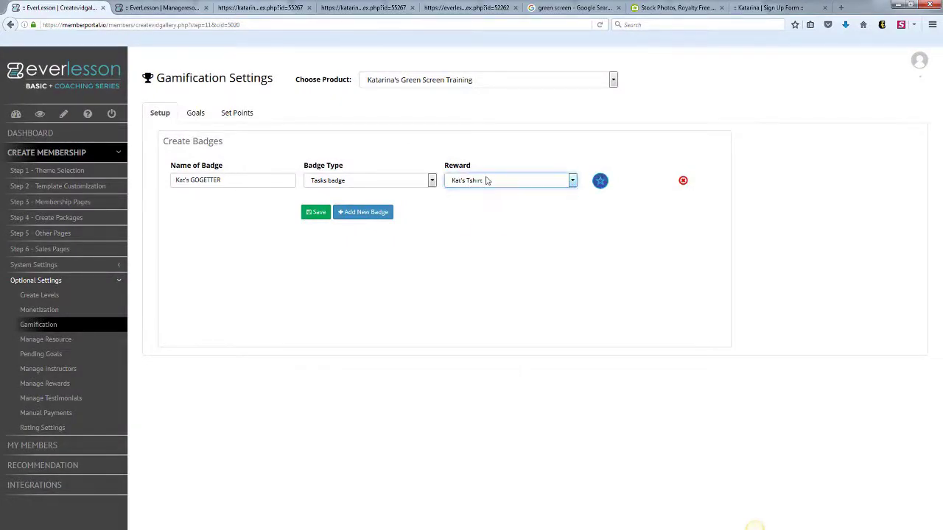
click(308, 212)
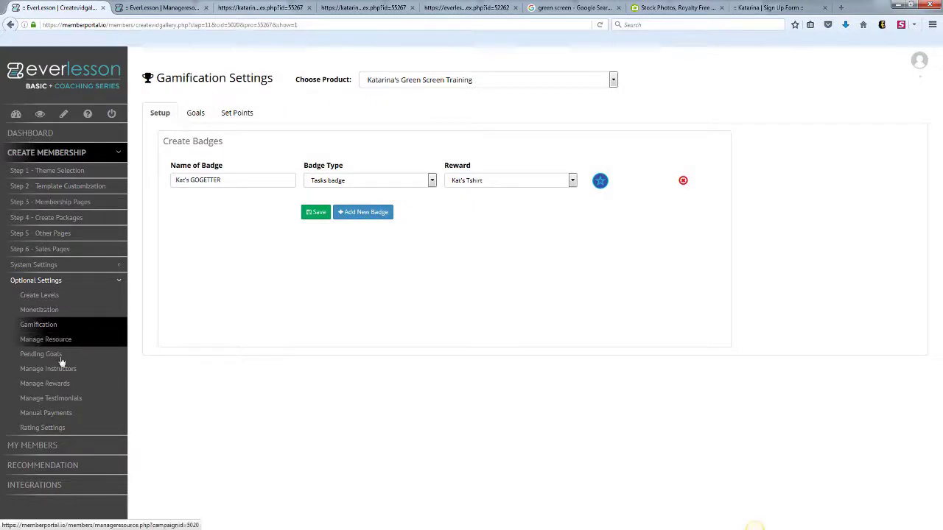
click(41, 398)
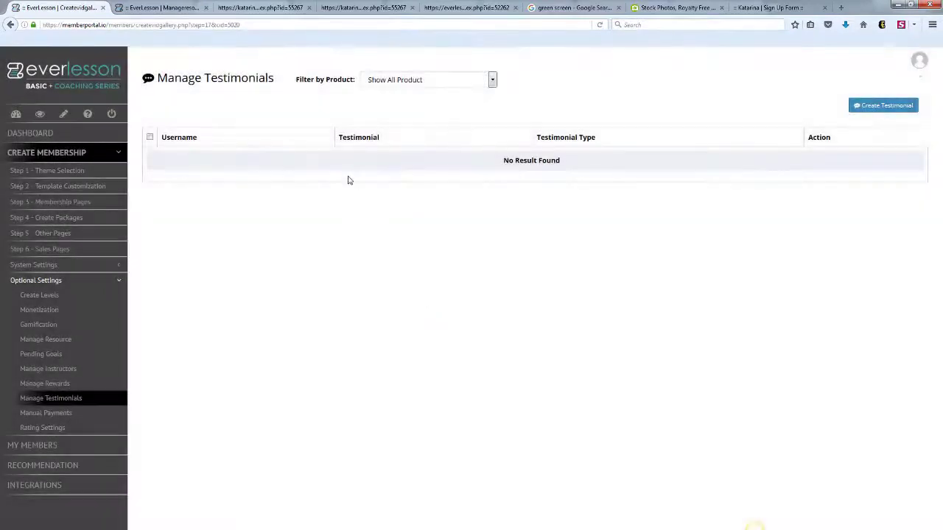
- Filter testimonials to Green Screen Training, then enter an author name and the testimonial praising the products
click(492, 81)
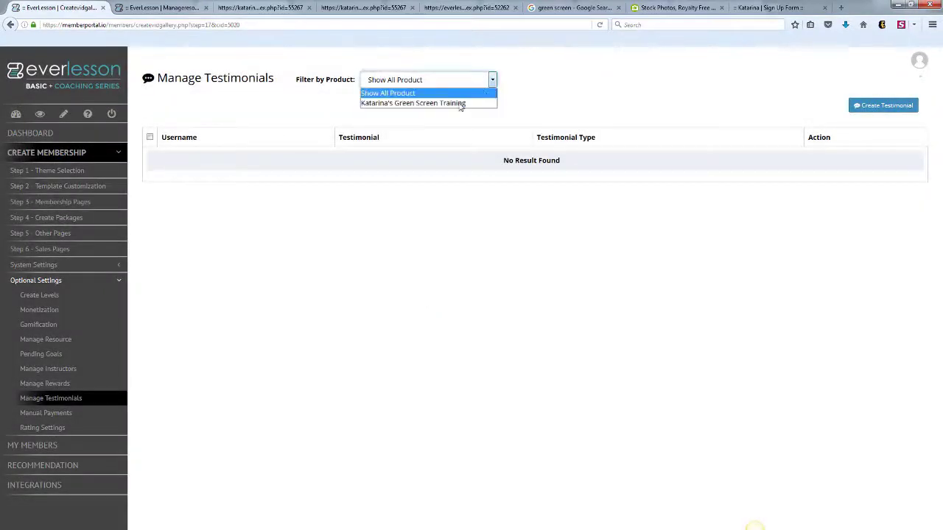
click(457, 104)
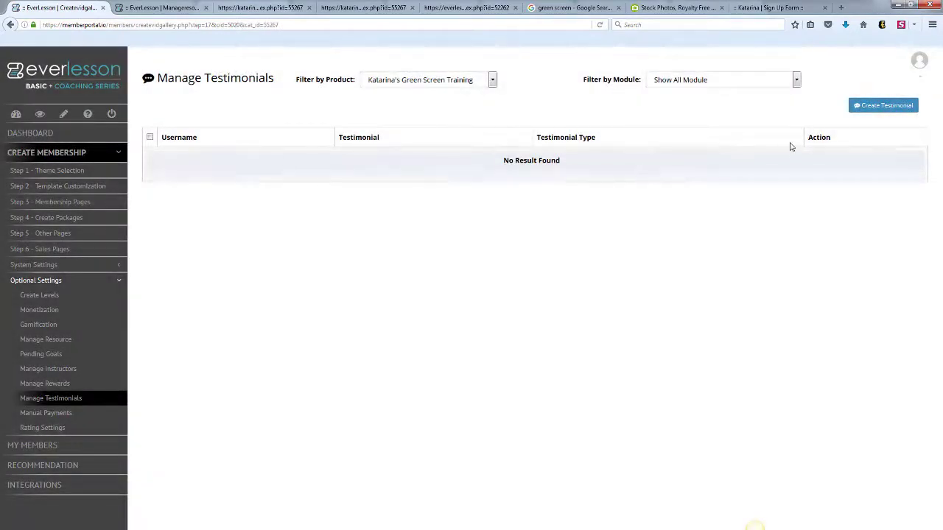
click(872, 109)
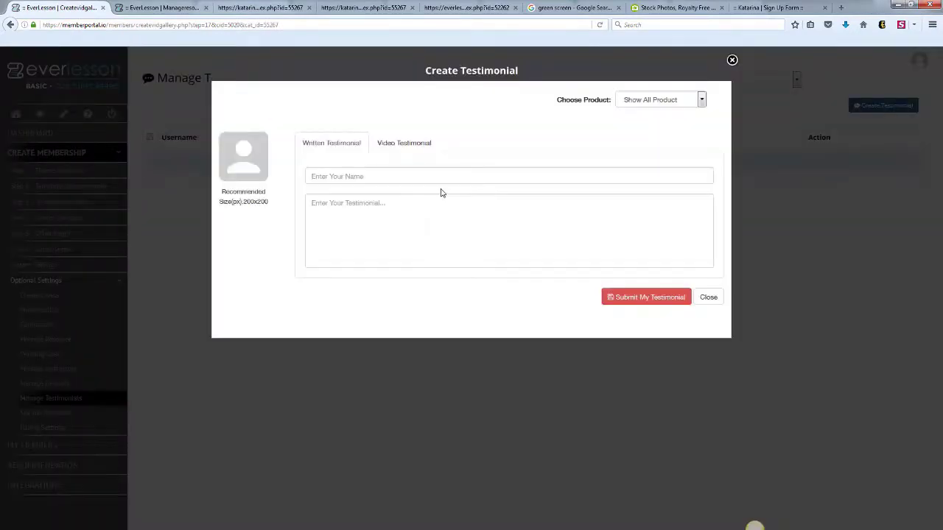
click(337, 176)
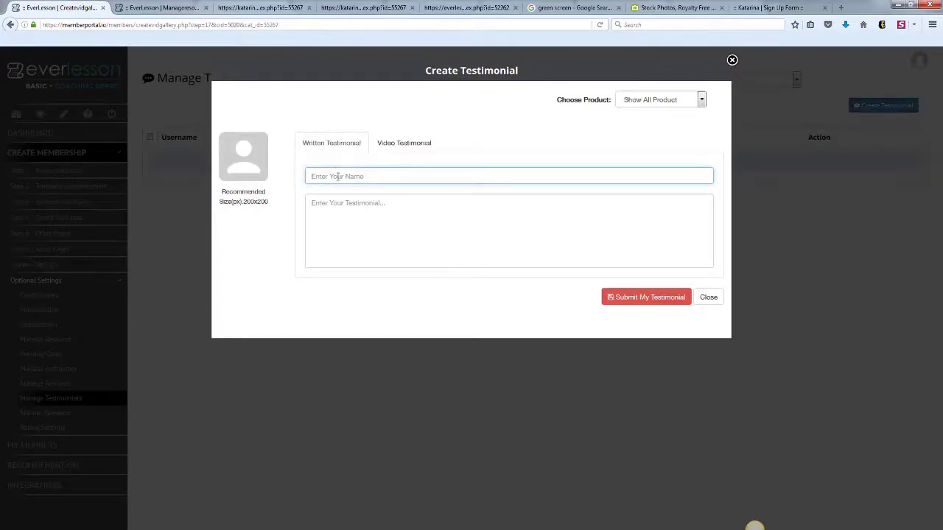
click(384, 222)
text(I just love your products)
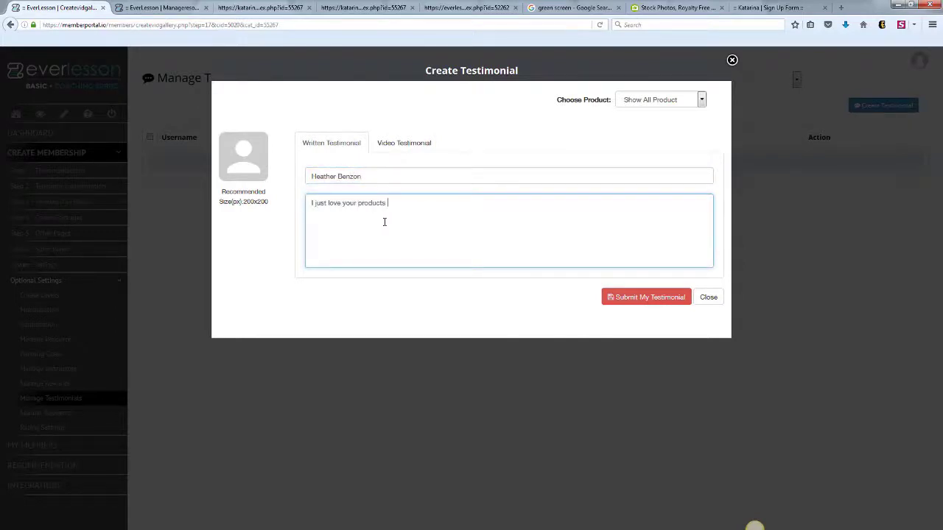
text( Katarina!)
- Link the testimonial to Green Screen Training's Welcome Video module and submit it
mouse_move(244, 170)
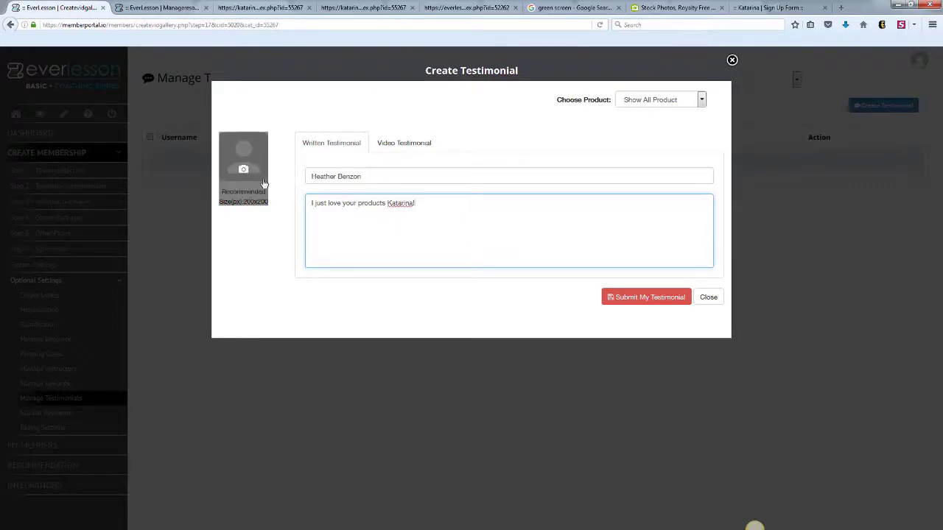
click(699, 102)
click(687, 122)
click(647, 297)
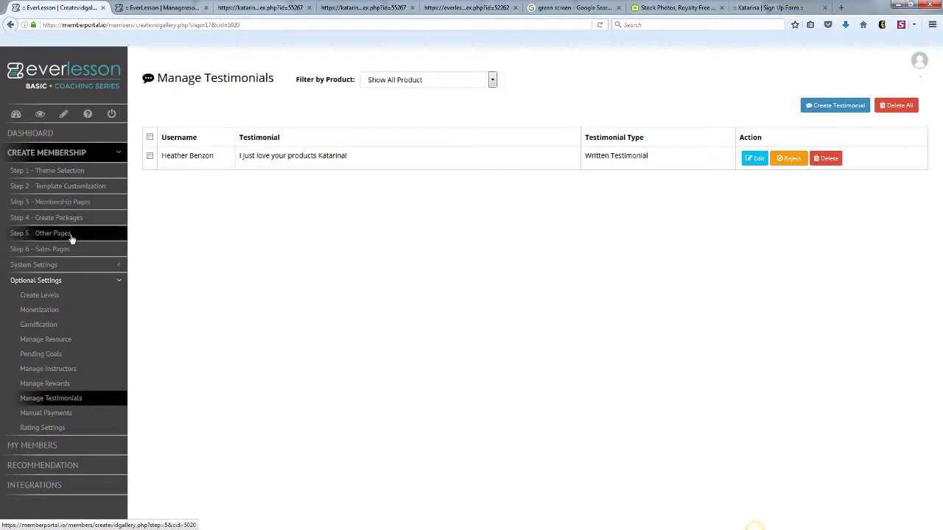
click(77, 221)
- In Step 6 - Sales Pages, assign the praising testimonial to the second row's video
click(34, 250)
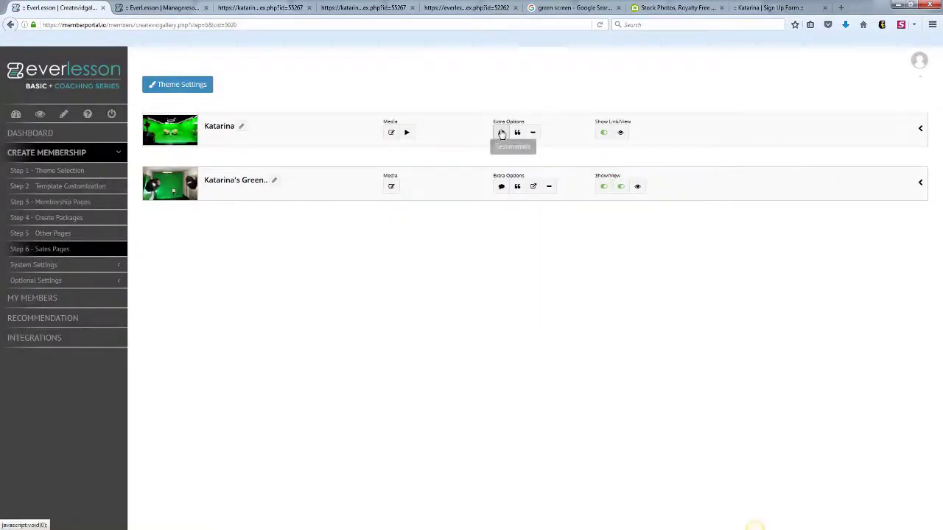
click(500, 185)
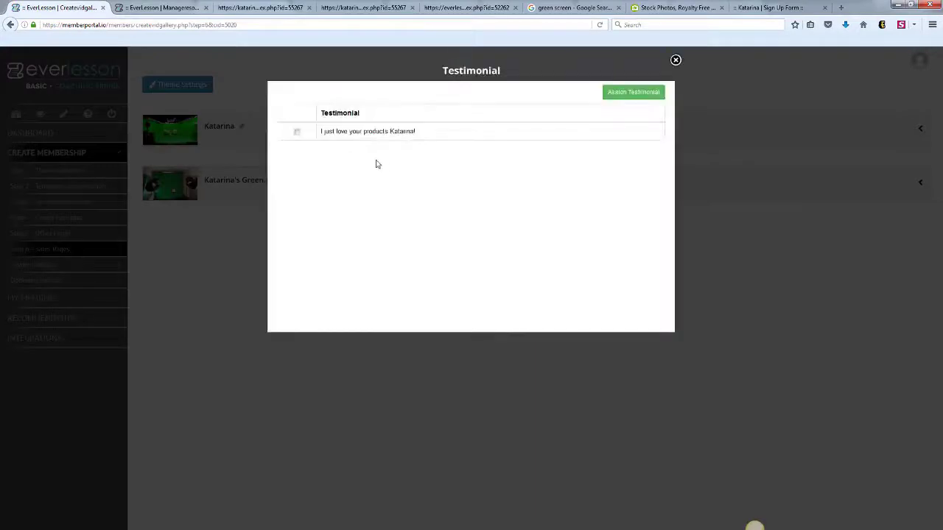
click(296, 132)
click(620, 94)
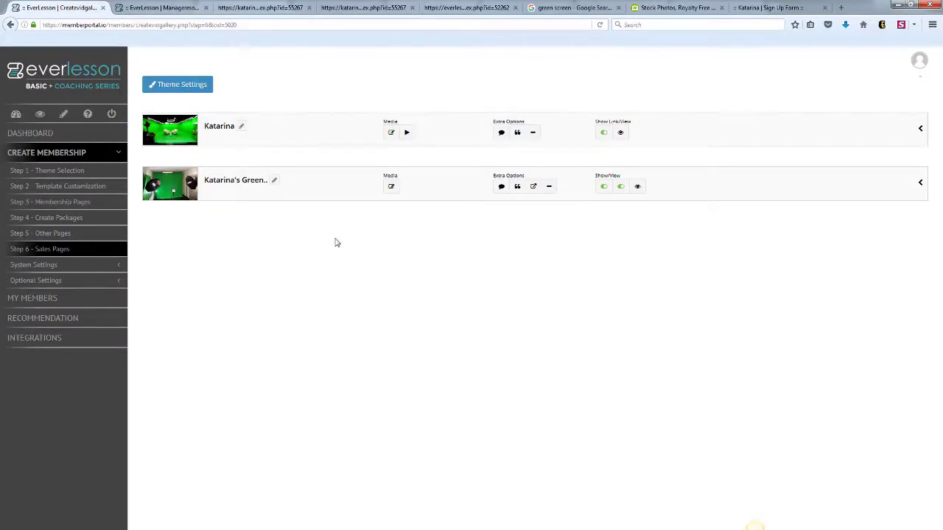
click(122, 281)
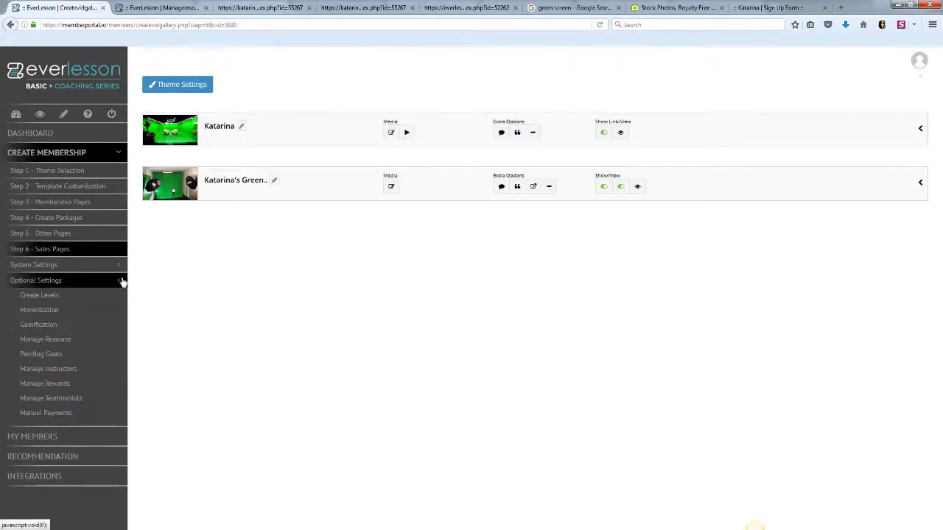
click(42, 413)
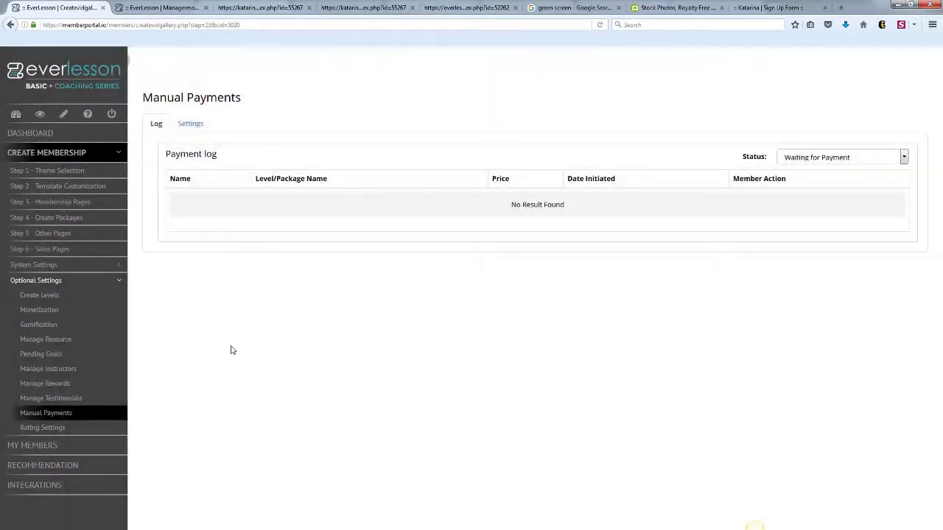
- Show the Pay By Check Setup form under the Manual Payments Settings tab
click(190, 123)
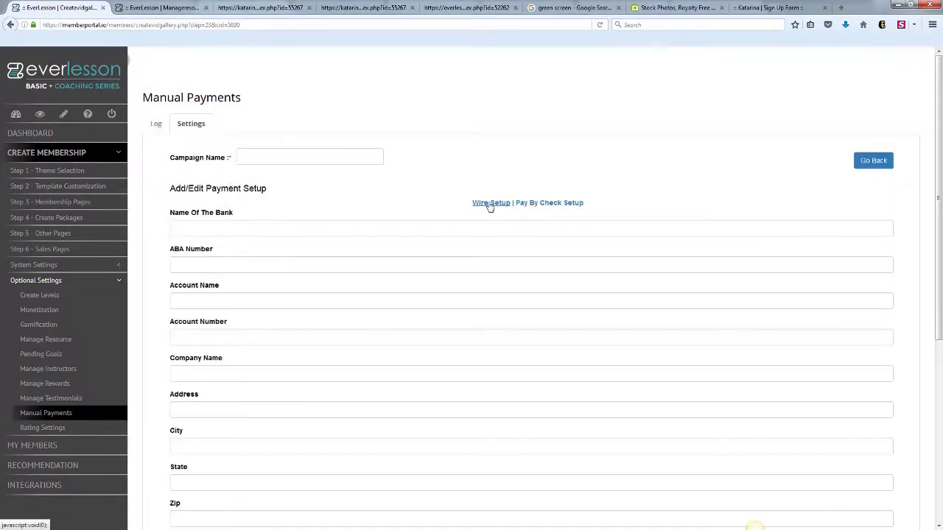
click(545, 204)
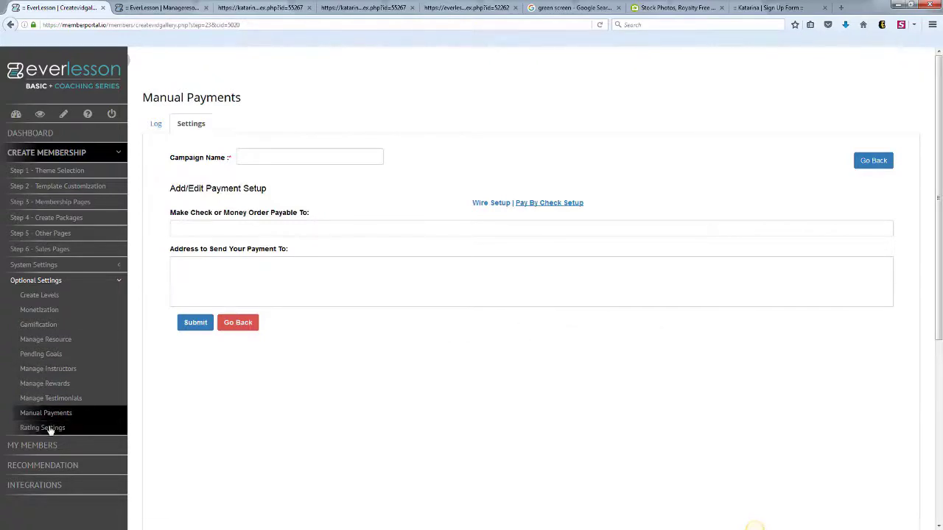
click(77, 427)
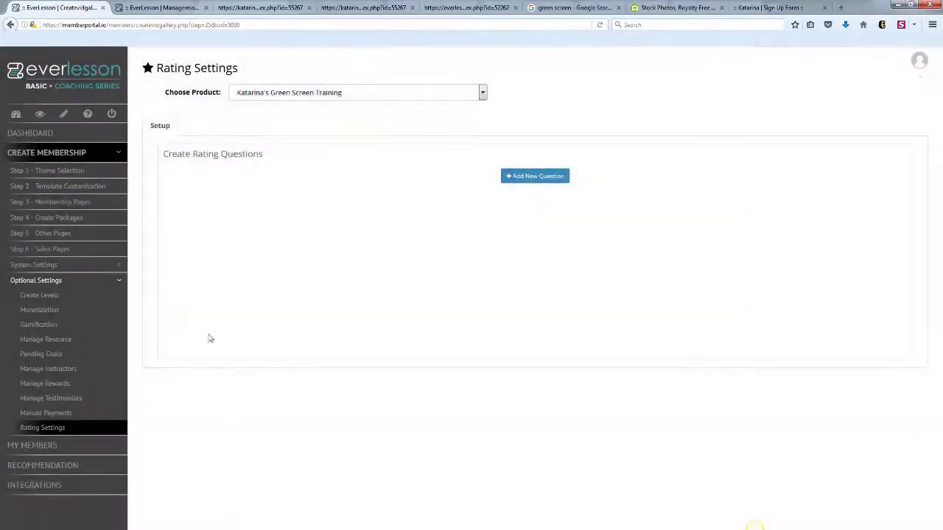
- Add and save the rating question 'What did you think of my training?'
click(514, 178)
click(245, 203)
text(What did you thi)
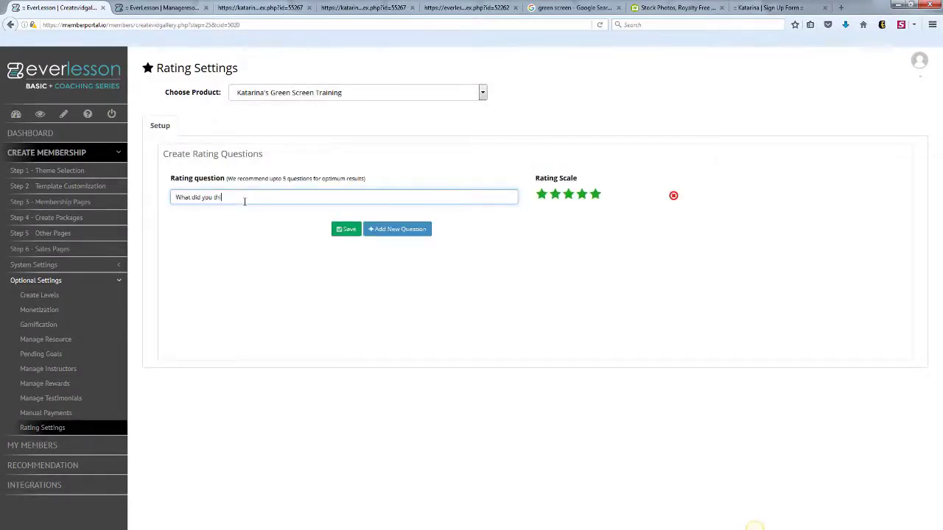
text(nk of my training?)
click(344, 229)
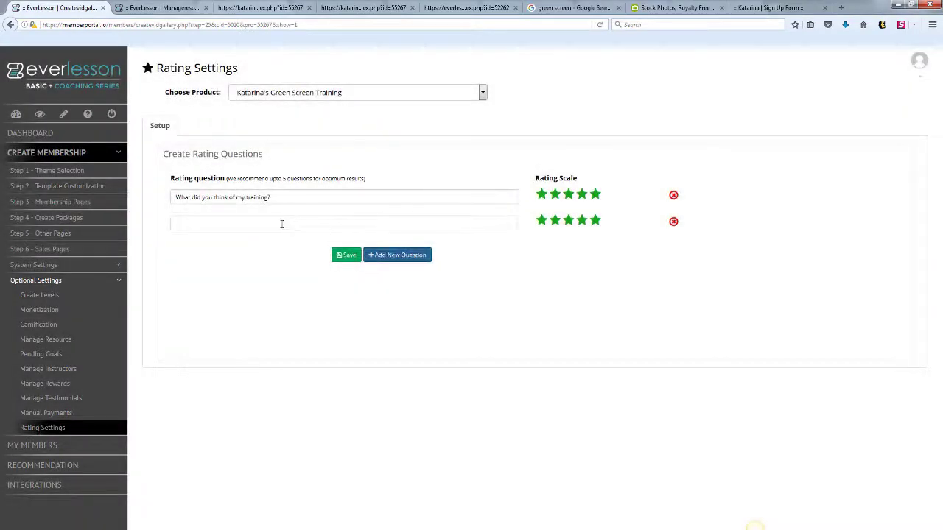
- Add and save a second question asking whether members can act on the training
click(290, 222)
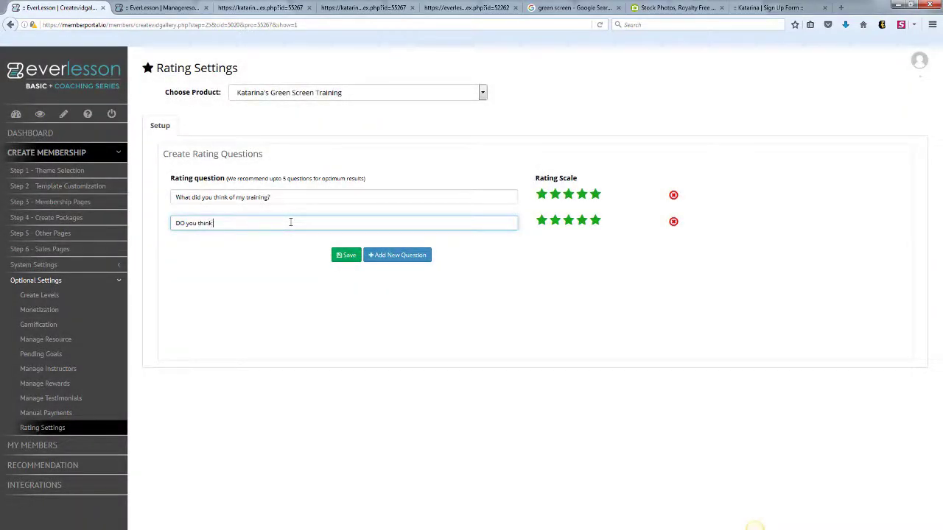
text(DO you think you can take)
text(o)
click(348, 256)
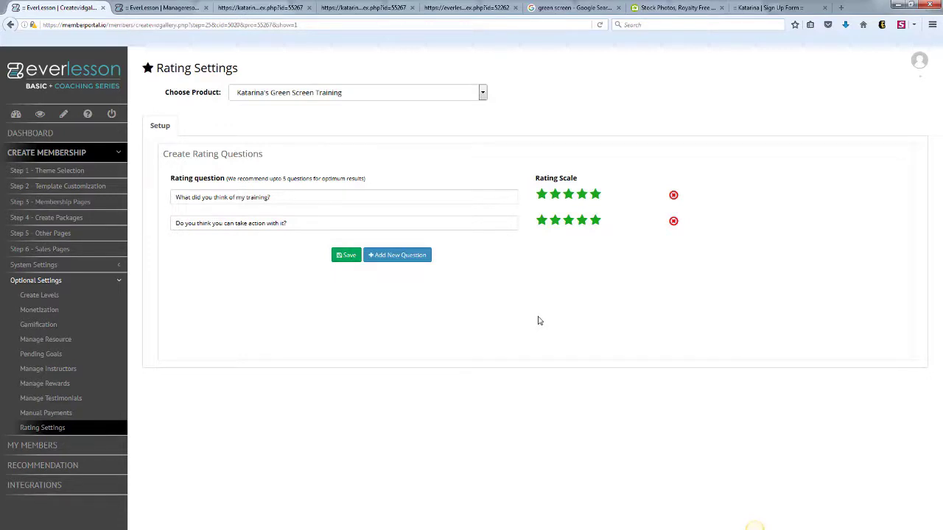
click(120, 285)
click(66, 297)
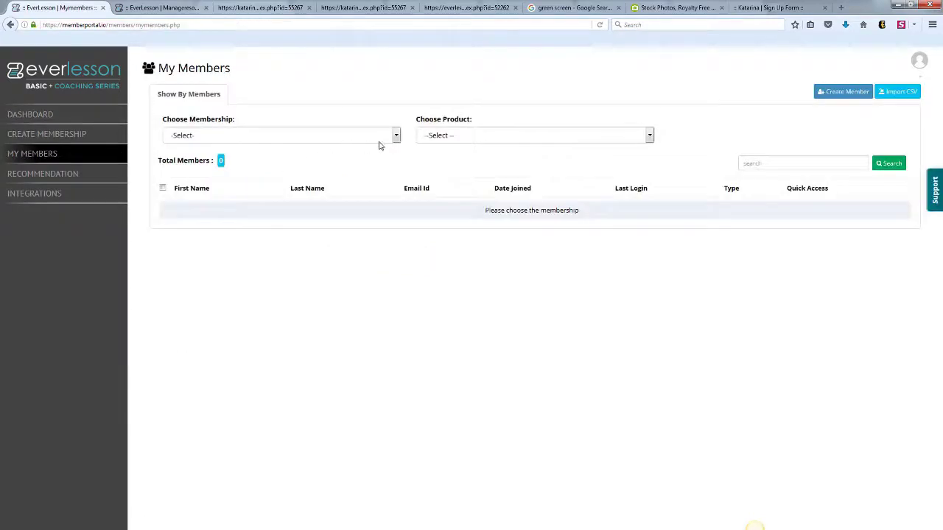
- In My Members, pick a membership and view its Amazon Mastermind product members, then go back
click(395, 135)
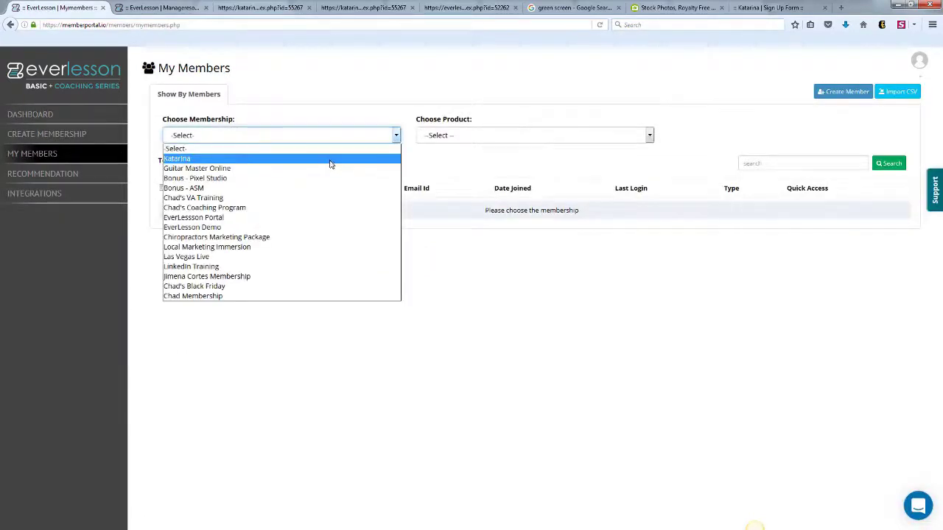
click(264, 308)
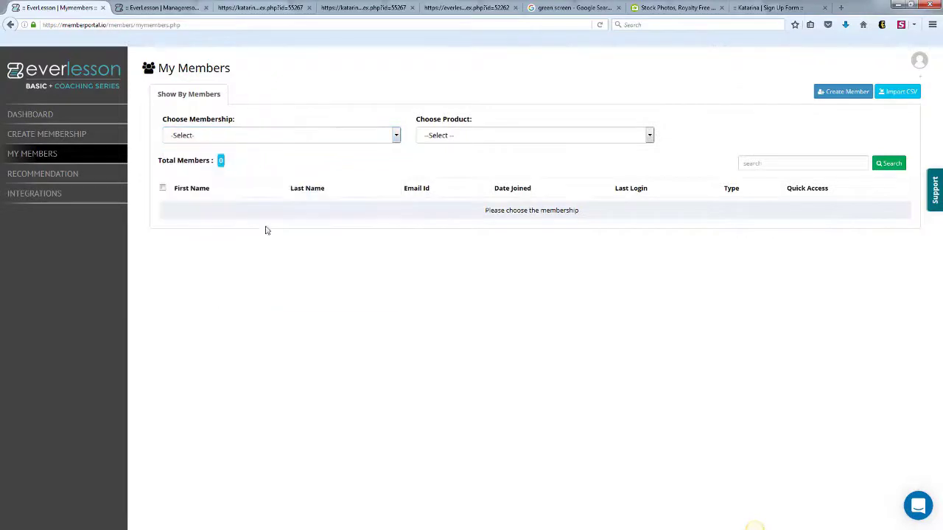
click(396, 137)
click(298, 297)
click(649, 137)
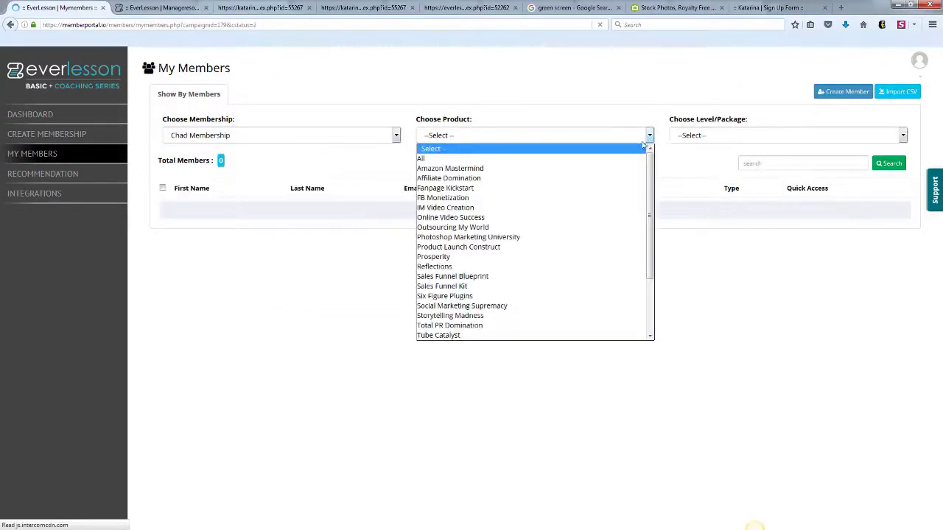
click(583, 168)
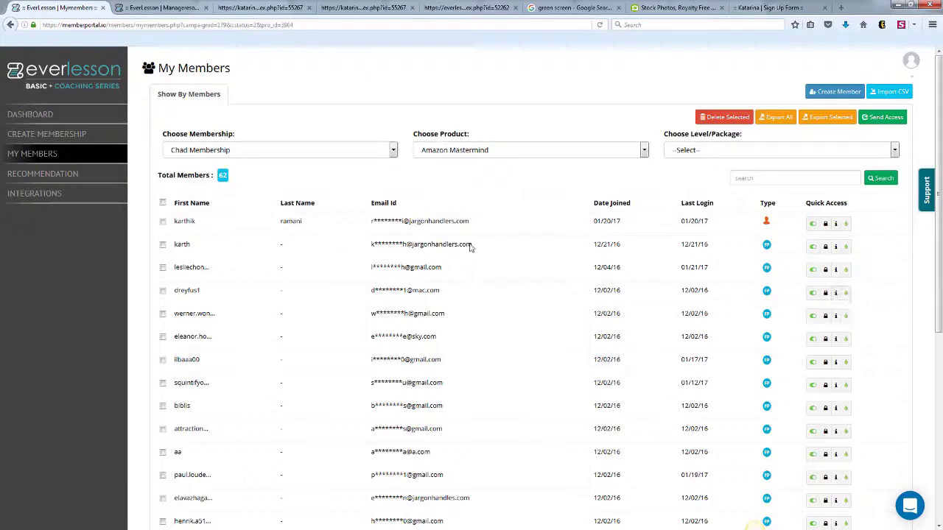
click(13, 23)
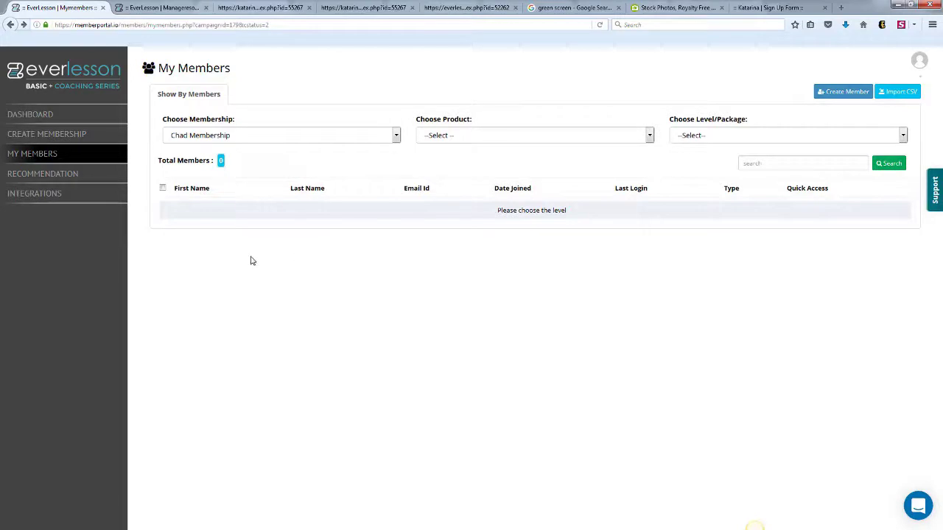
click(76, 184)
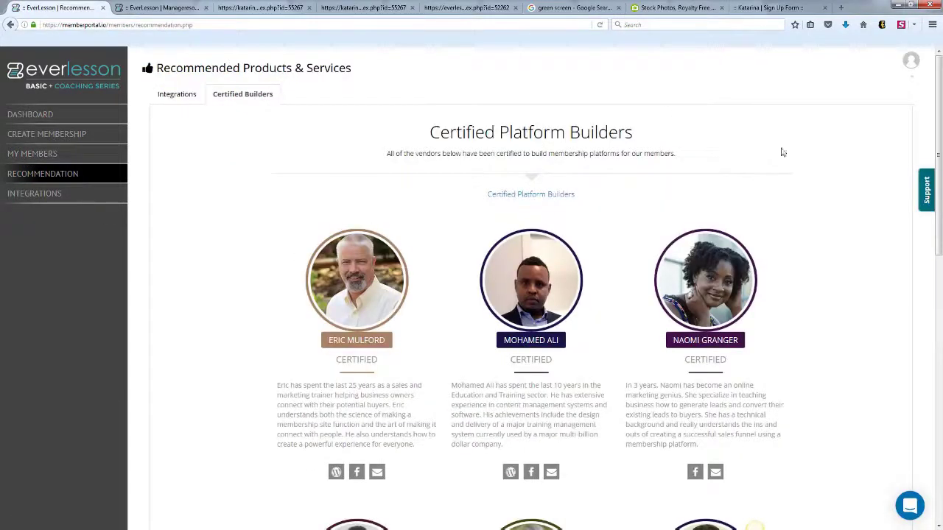
- Switch to the Integrated Platform Solutions list and scroll through services like JVZoo, PayPal and Stripe
mouse_move(939, 119)
mouse_down()
mouse_move(940, 268)
mouse_move(925, 108)
mouse_up()
click(178, 100)
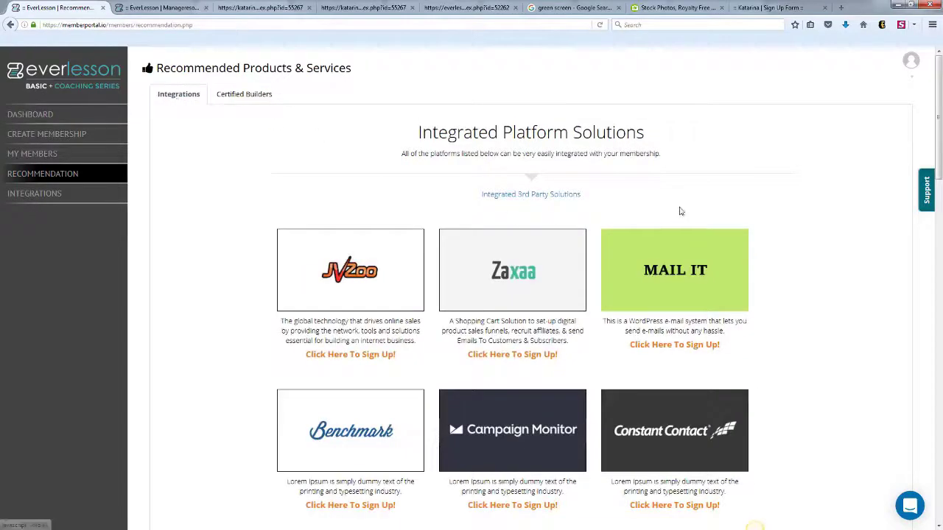
scroll(924, 169, down, 3)
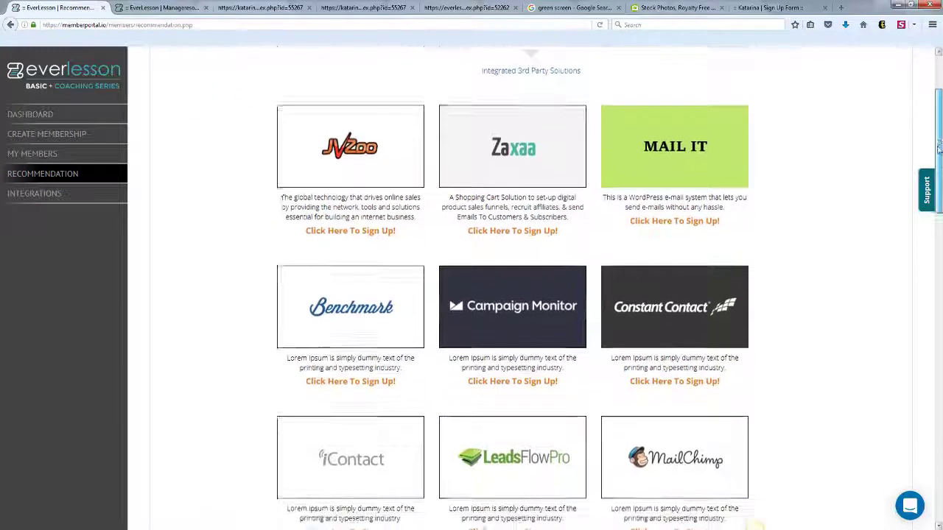
scroll(923, 169, down, 7)
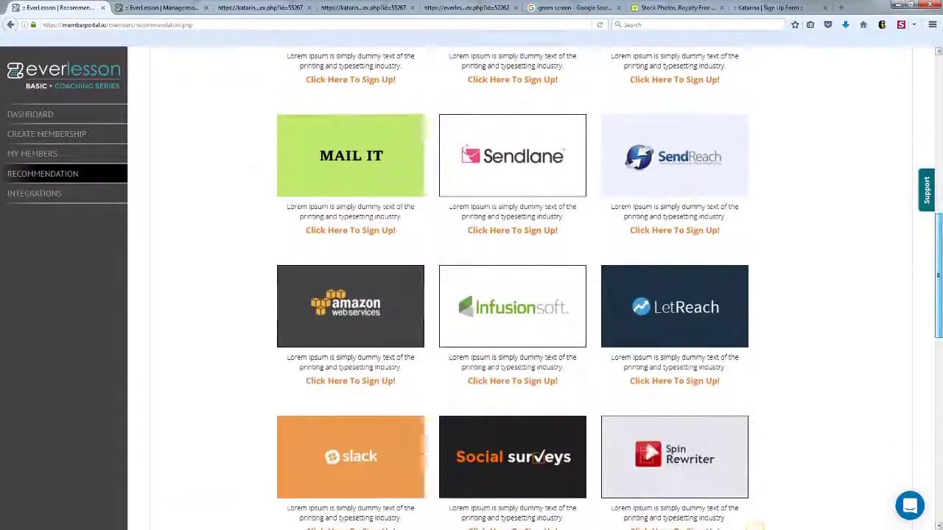
scroll(513, 294, down, 2)
scroll(512, 295, down, 8)
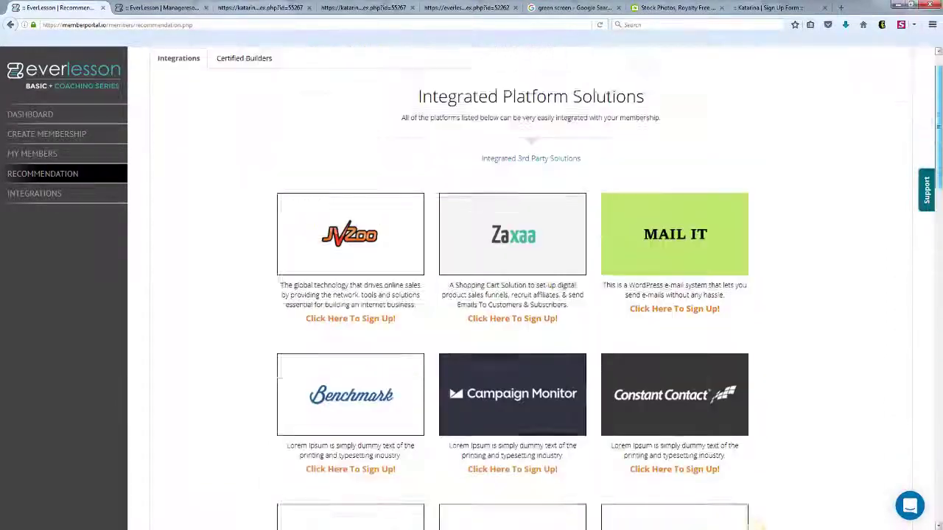
scroll(818, 172, up, 1)
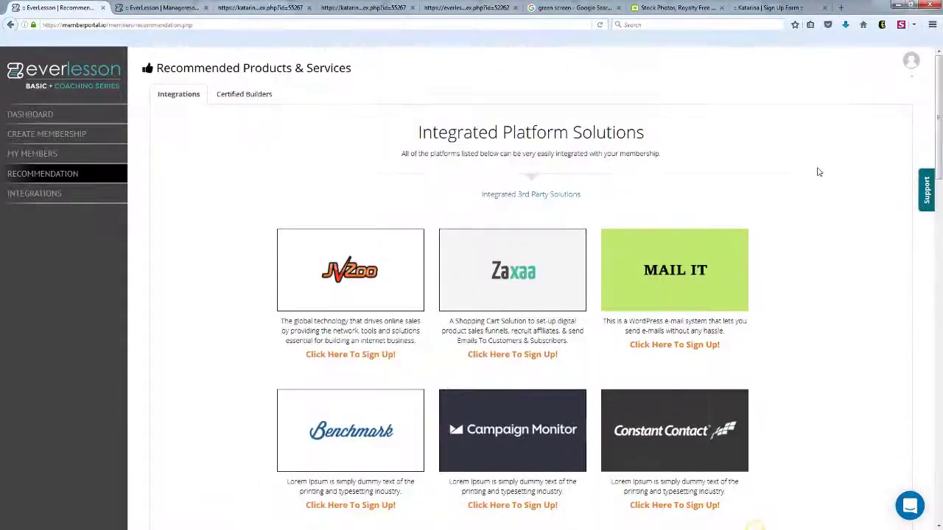